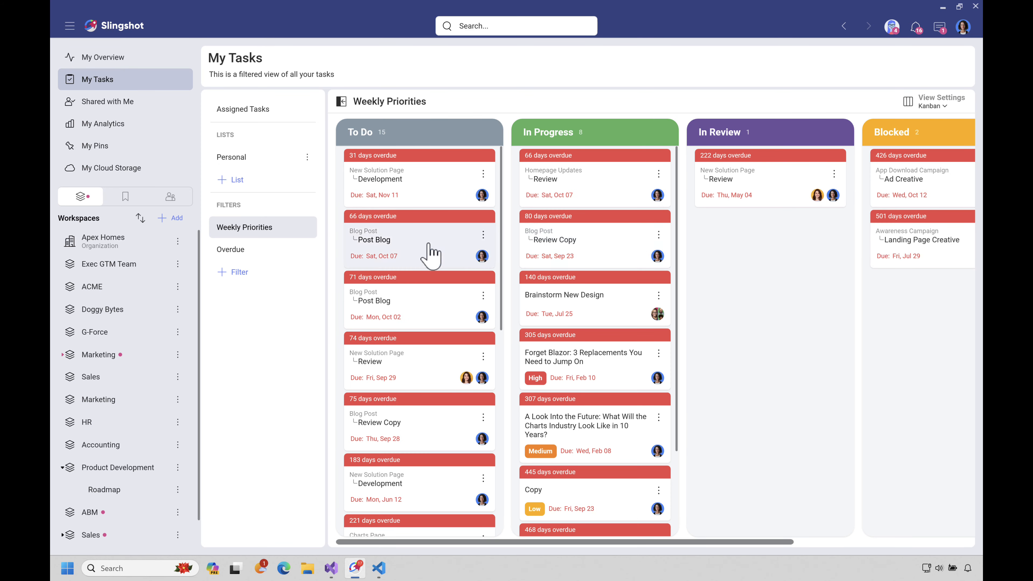
- Look through Shared with Me and the Recents, Created By Me, Getting started and Data Sources views of My Analytics
click(118, 109)
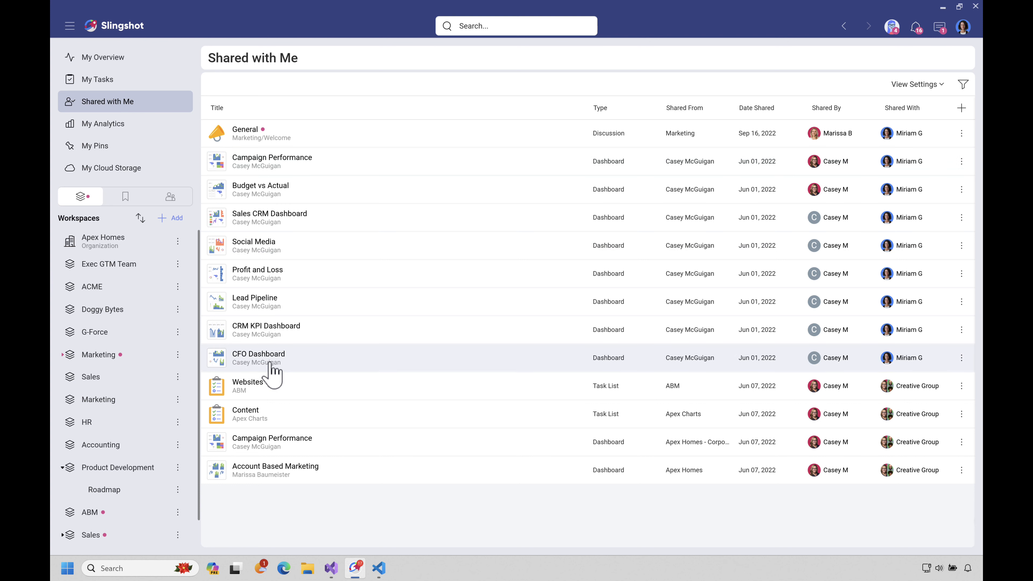
click(113, 131)
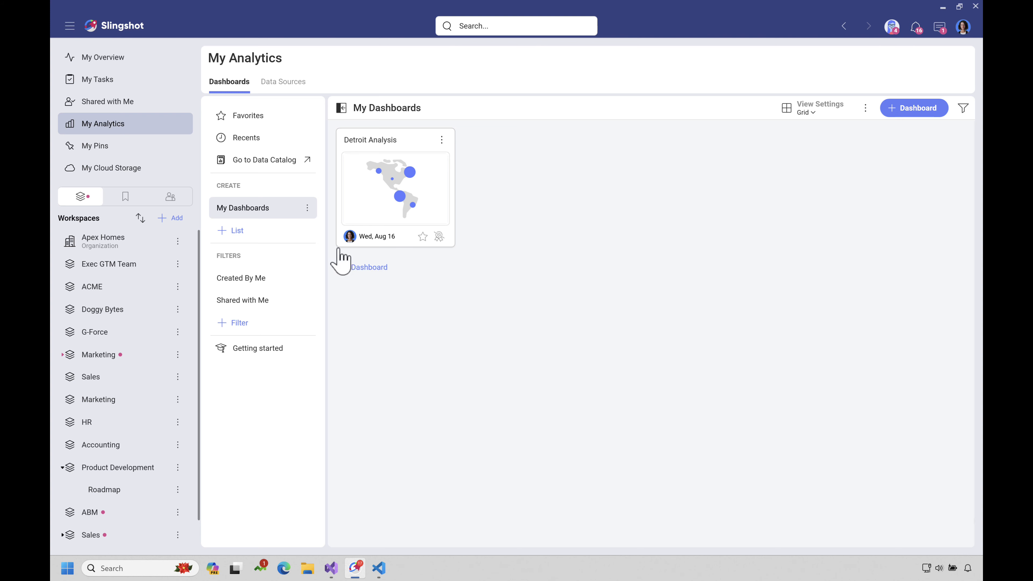
click(252, 140)
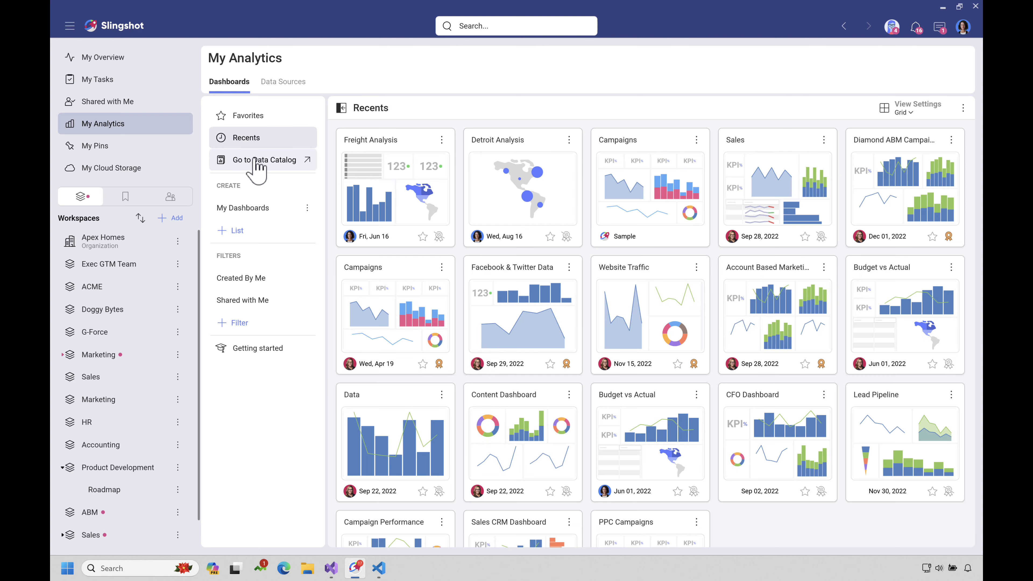
click(242, 278)
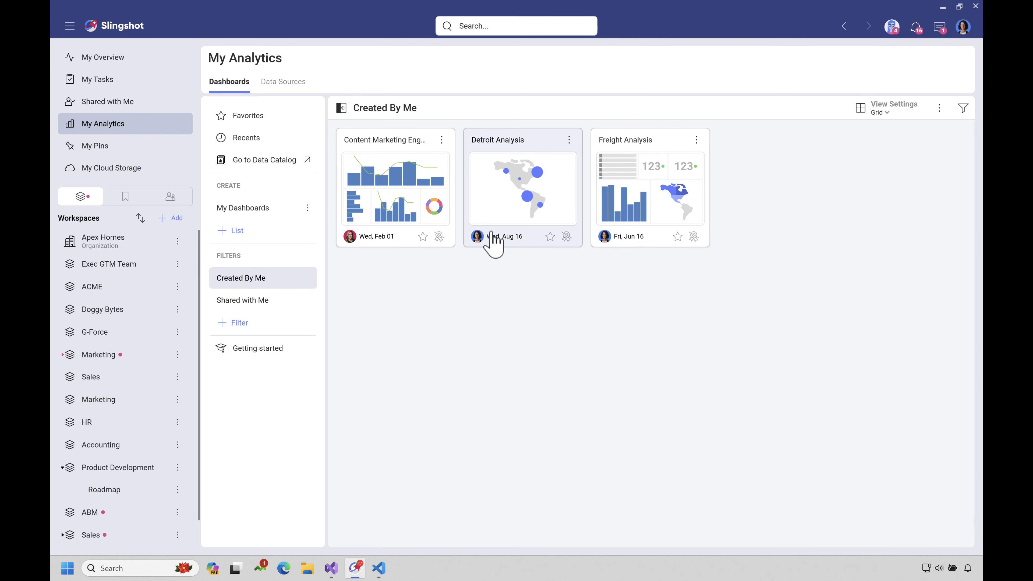
click(260, 353)
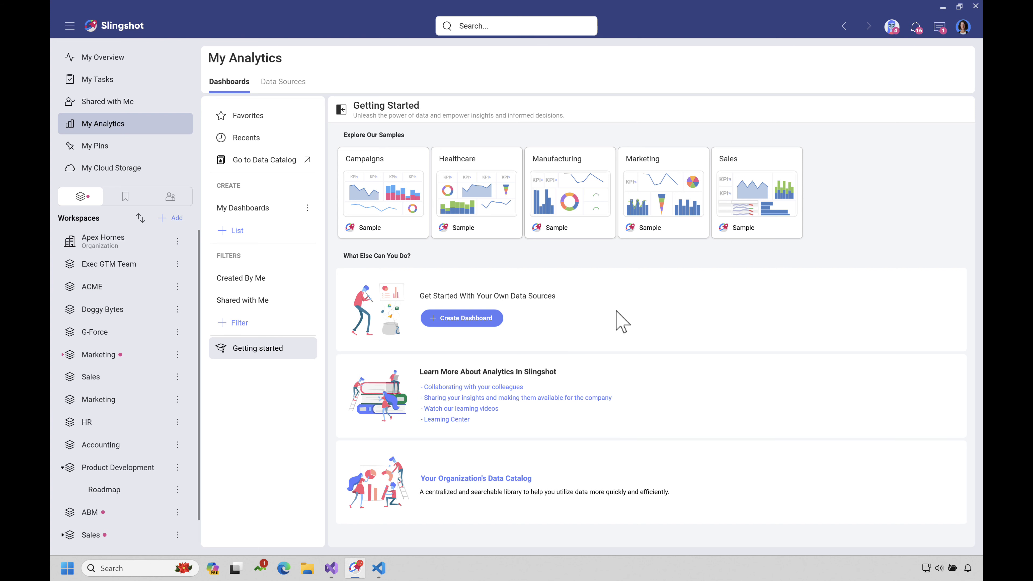
click(284, 84)
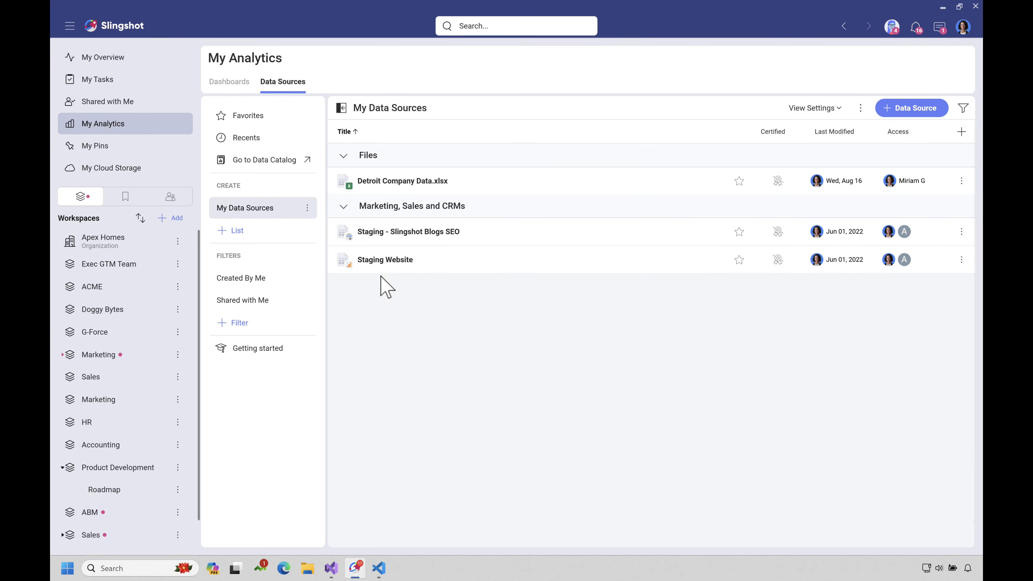
- Check My Pins, My Cloud Storage and the options available for the signed-in account
click(101, 151)
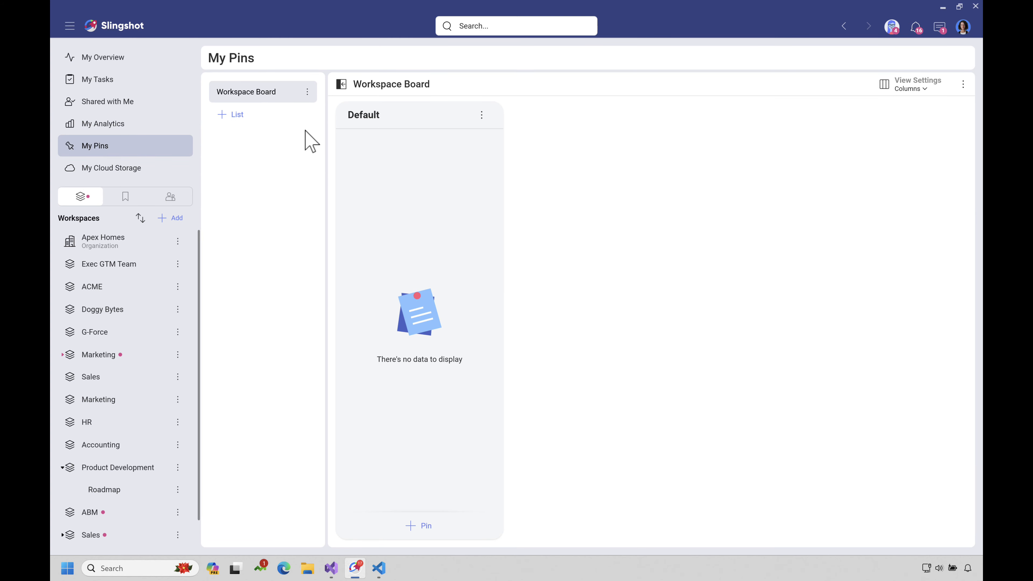
click(88, 167)
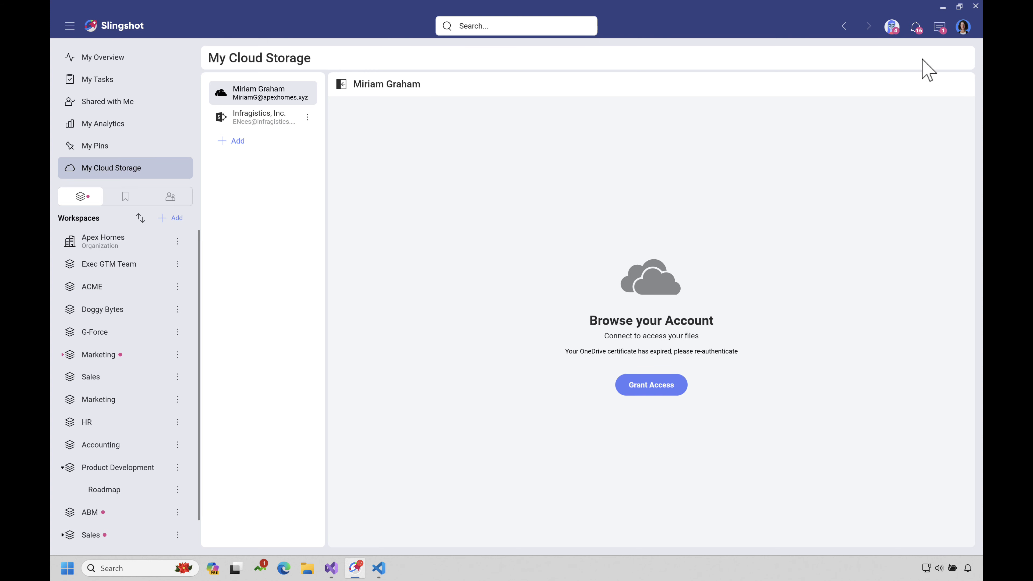
click(963, 27)
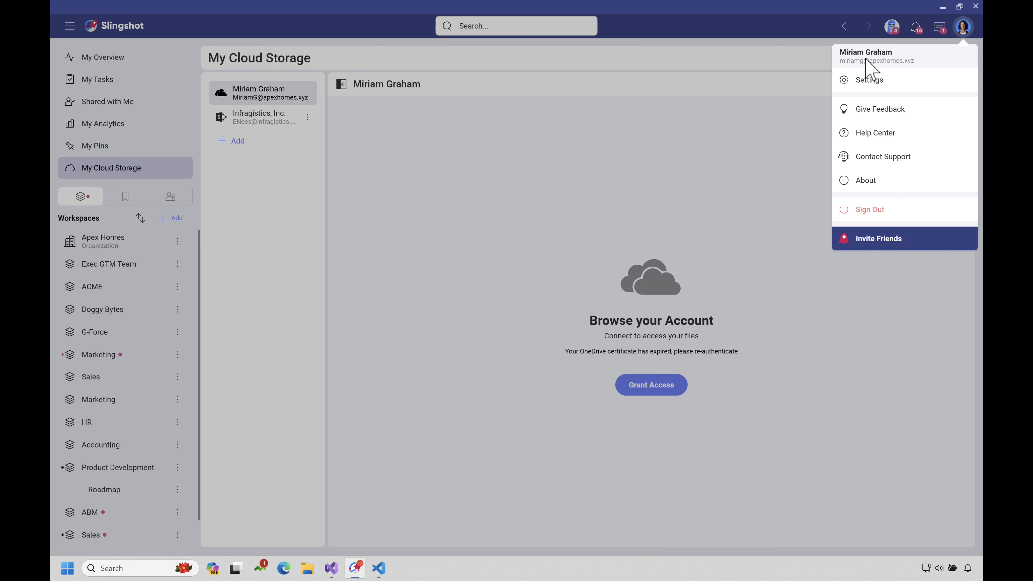
click(786, 129)
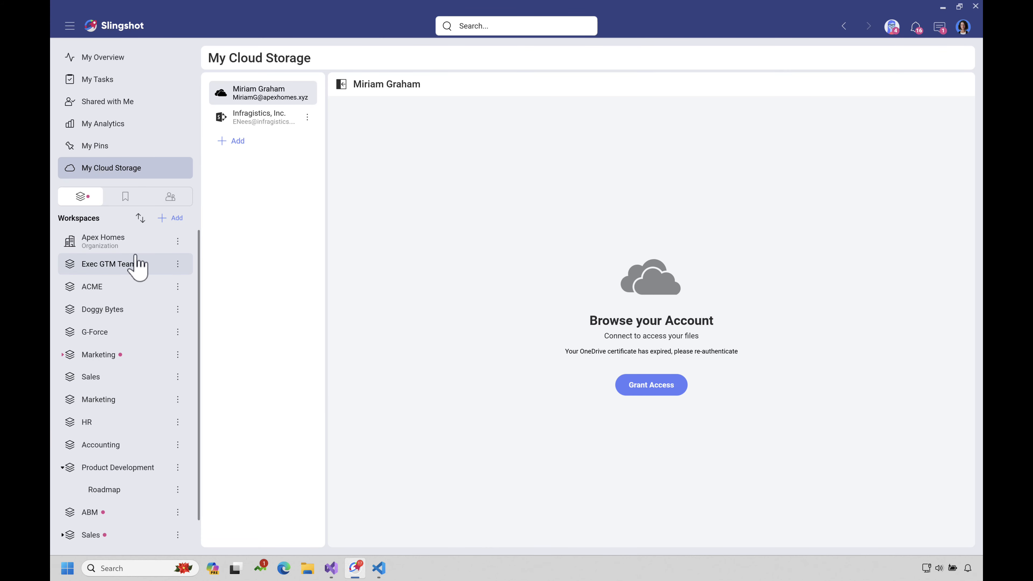
- Look at the overviews of the Doggy Bytes, ACME and Exec GTM Team workspaces
click(112, 317)
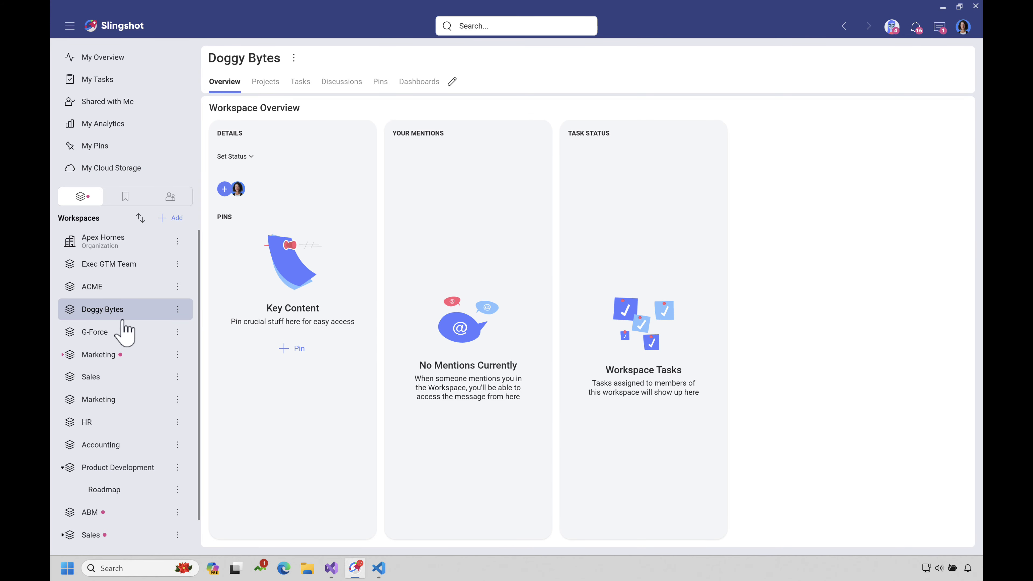
click(101, 289)
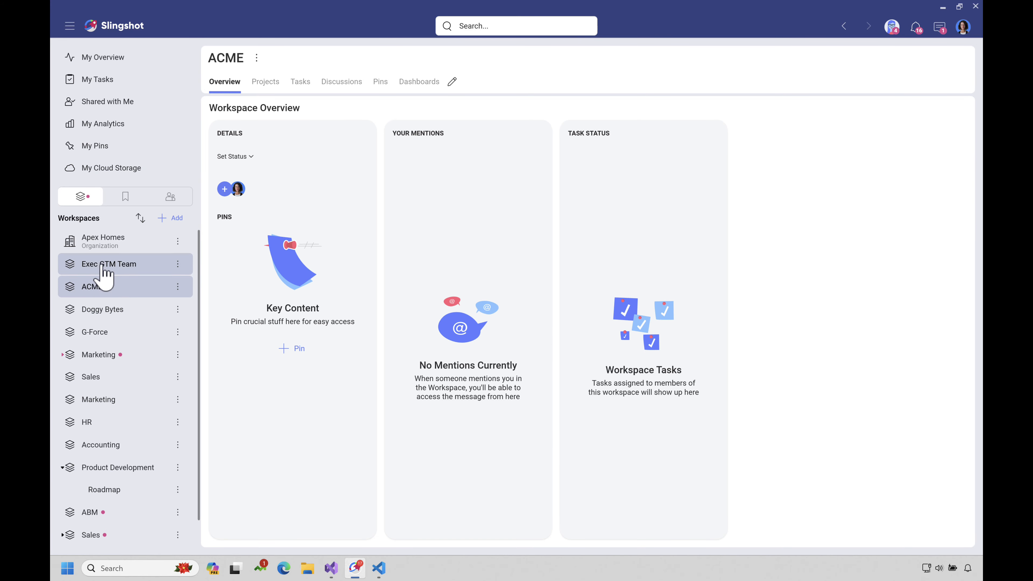
click(102, 265)
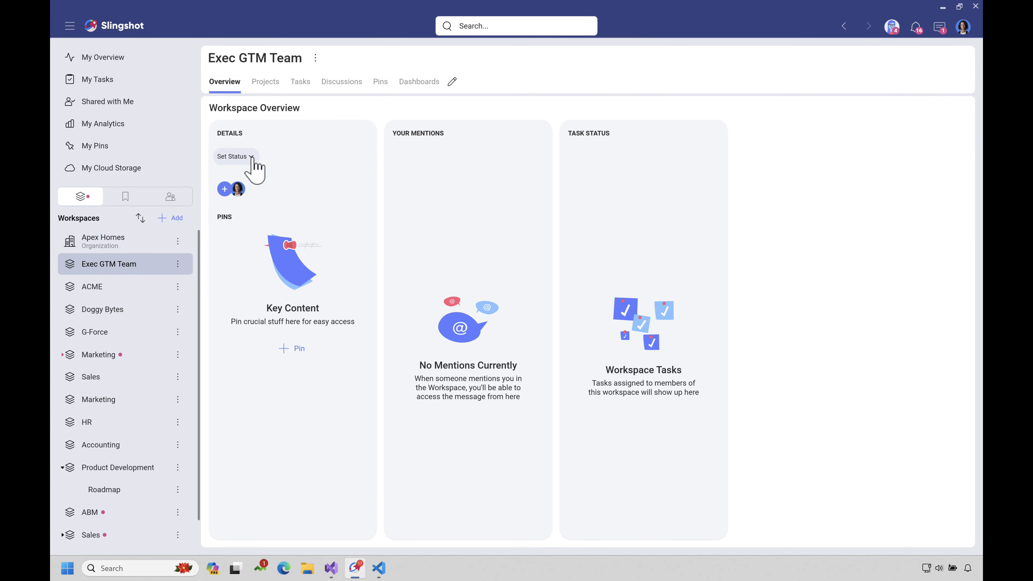
- Go through the Exec GTM Team workspace's projects, tasks, discussions, pins and dashboards
click(265, 85)
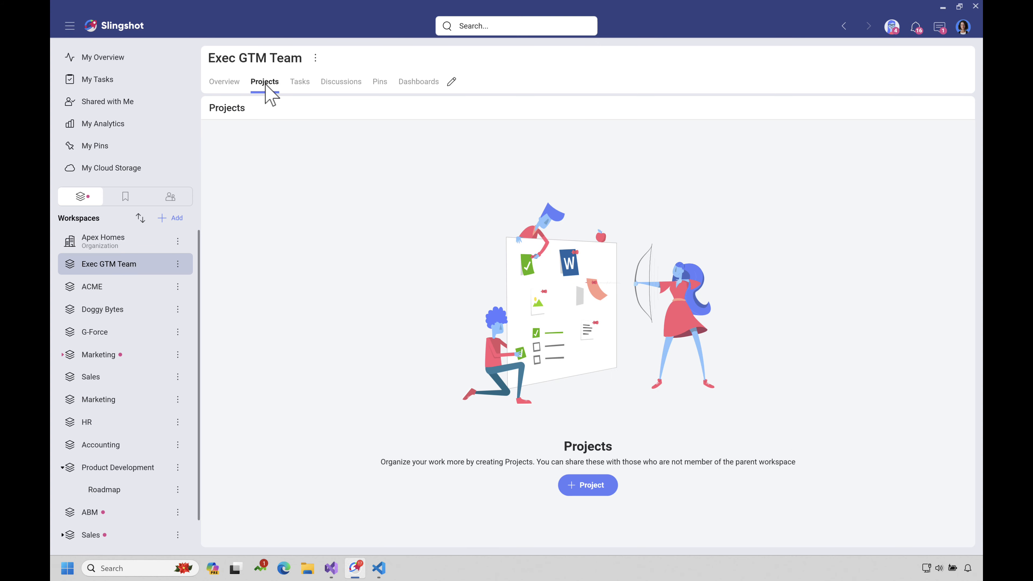
click(304, 86)
click(339, 84)
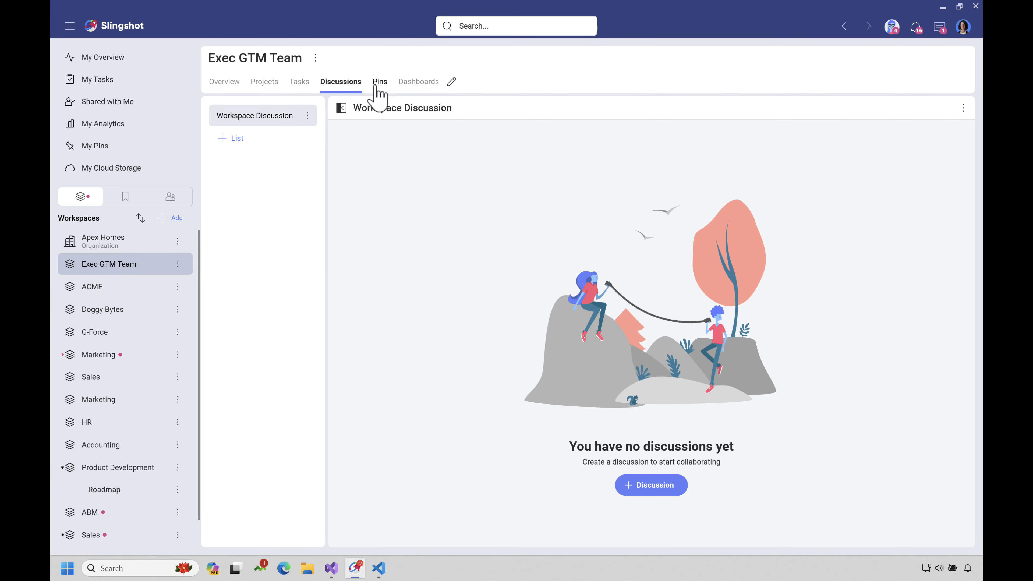
click(379, 85)
click(419, 86)
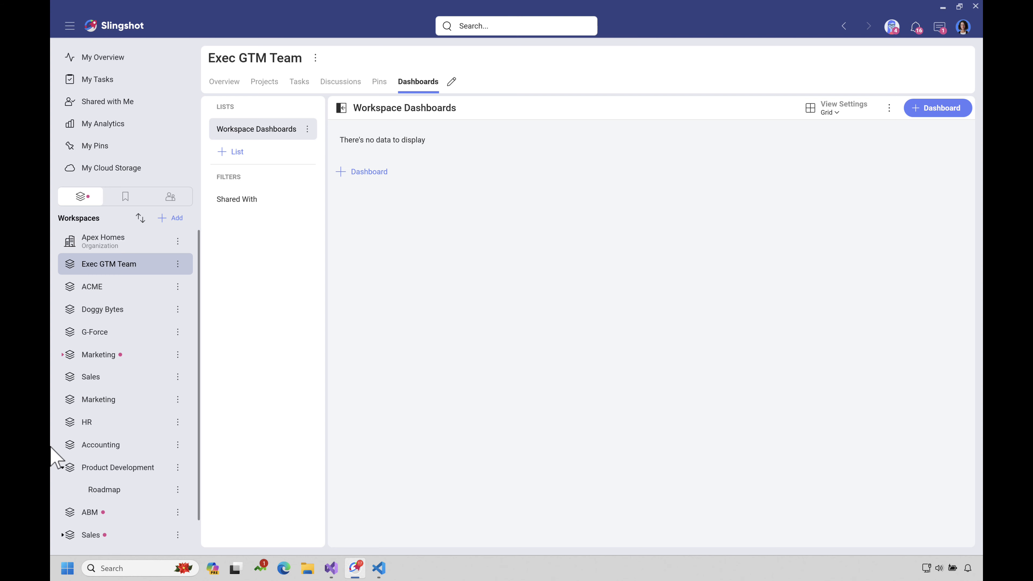
- Open the On Target PPC Management project from the project list of the Marketing workspace that has unread updates
click(99, 358)
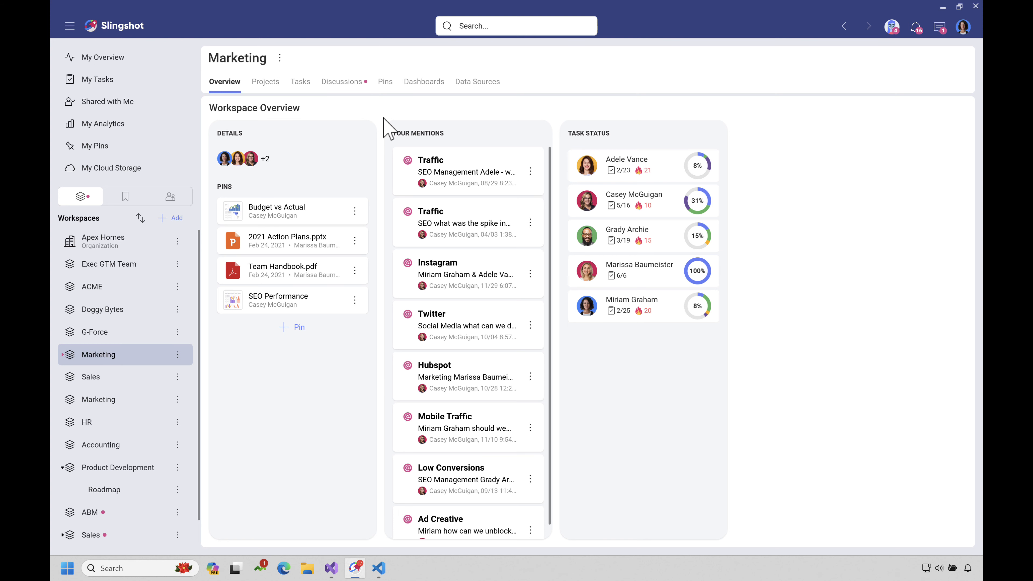
click(271, 82)
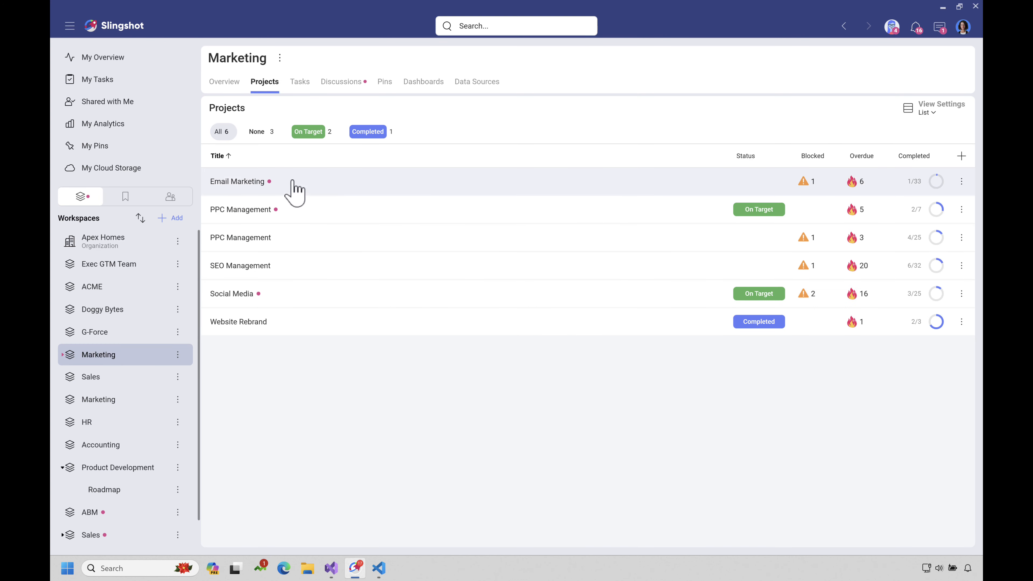
click(270, 209)
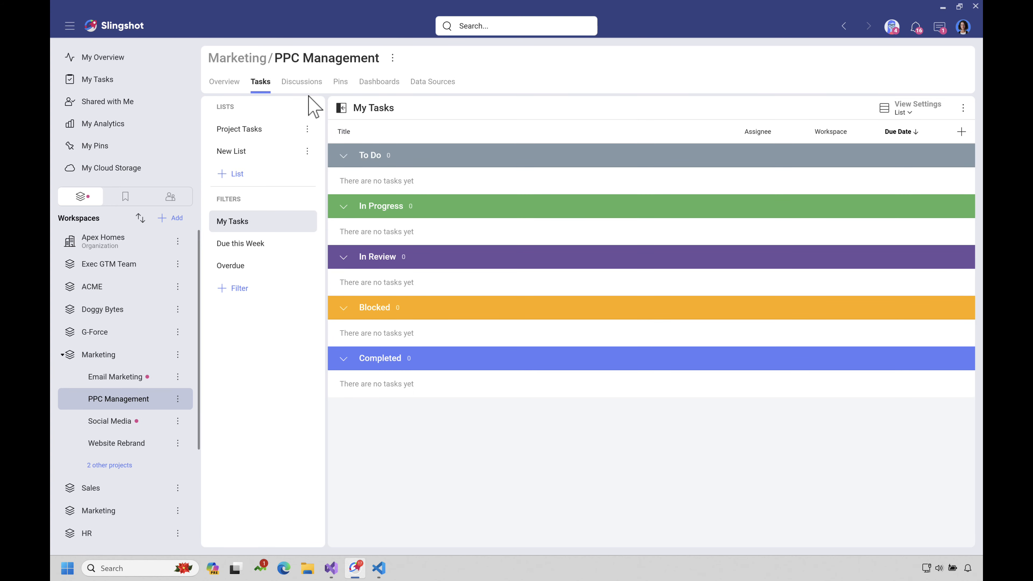
- Review the PPC Management project's Marketing Spend discussion from its start, its pinned campaign documents and its dashboards
click(302, 82)
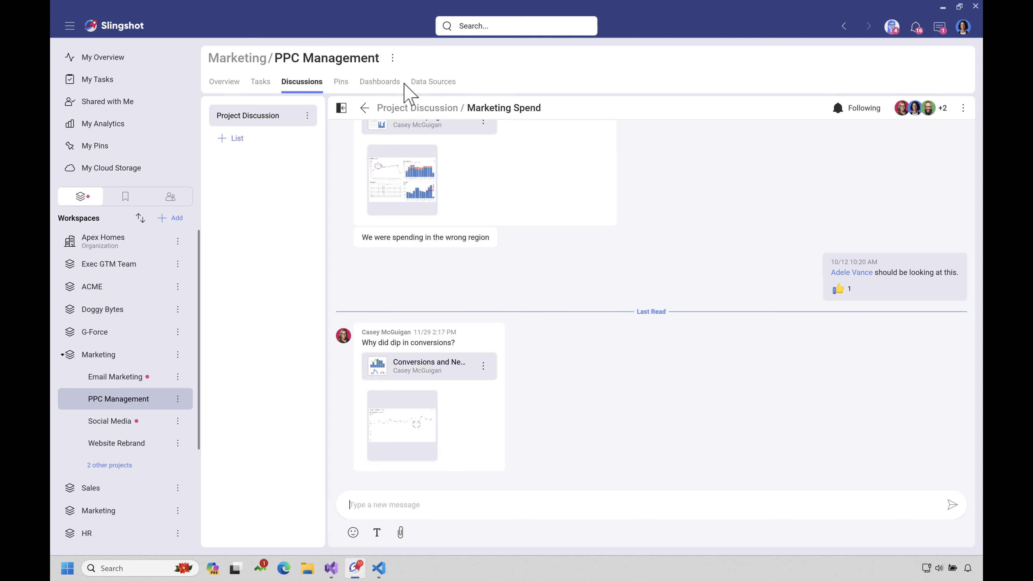
scroll(600, 345, up, 2)
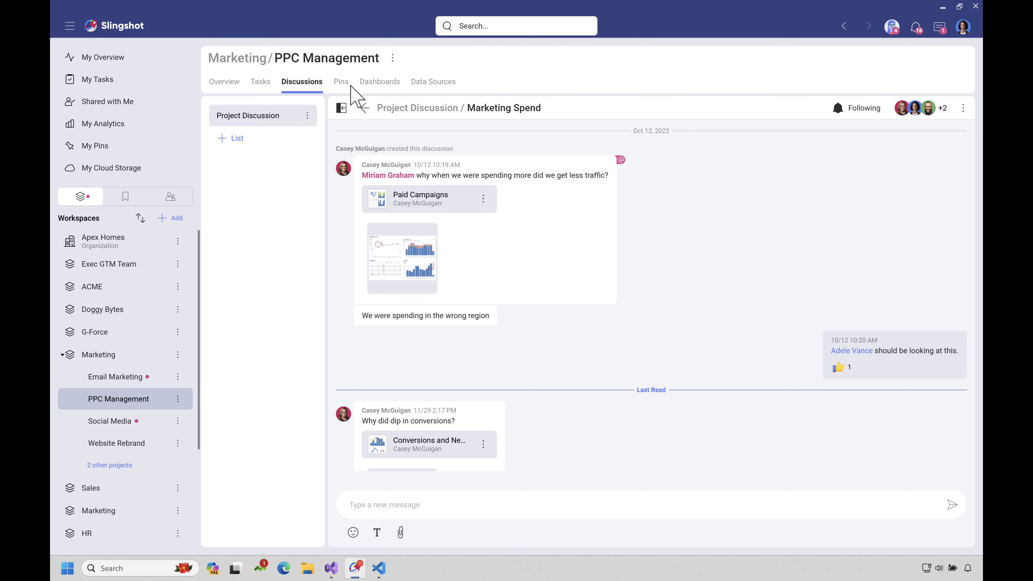
click(345, 84)
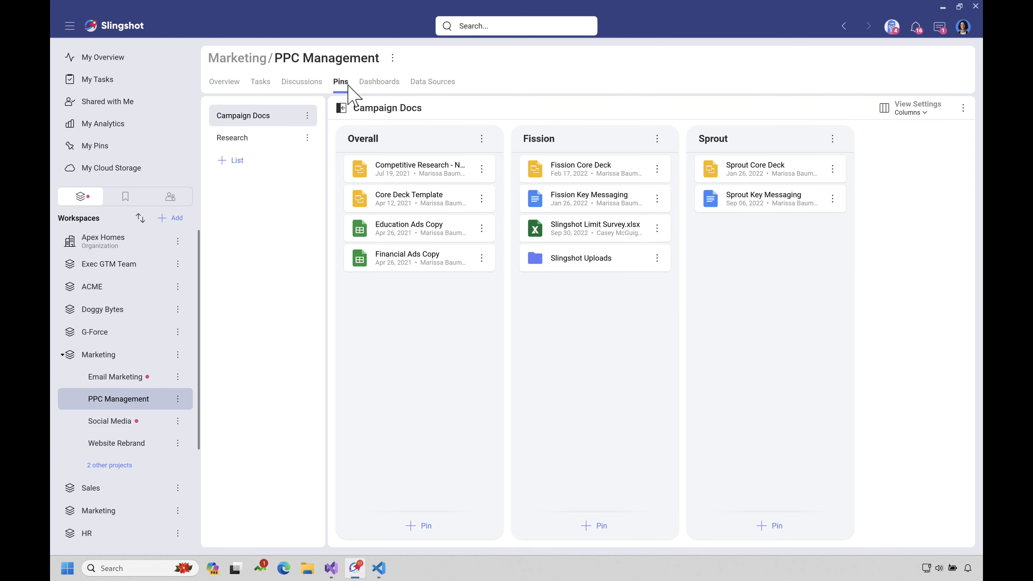
click(380, 83)
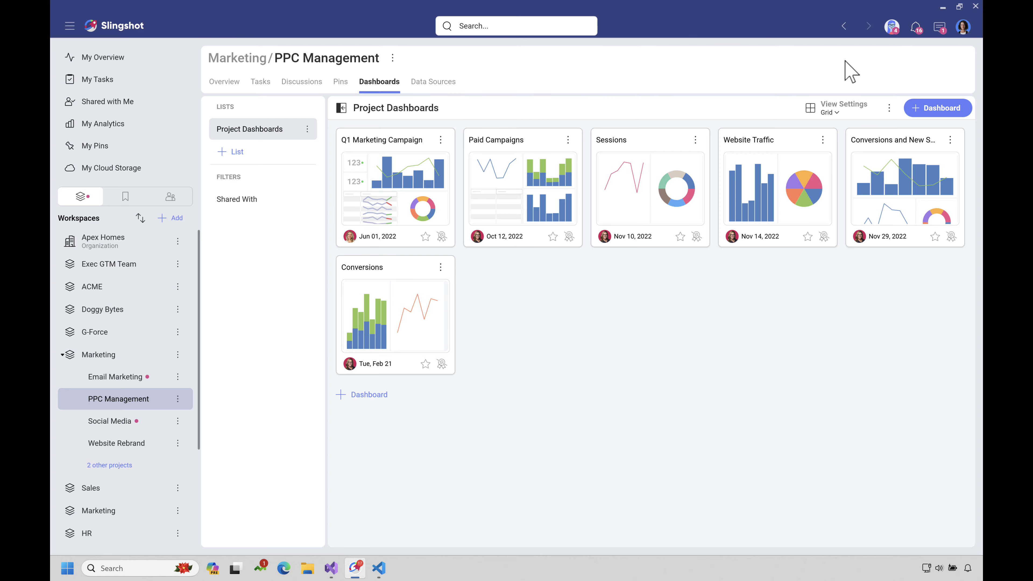
- Look over the chat conversations and scan the list of notifications, closing both when done
click(947, 29)
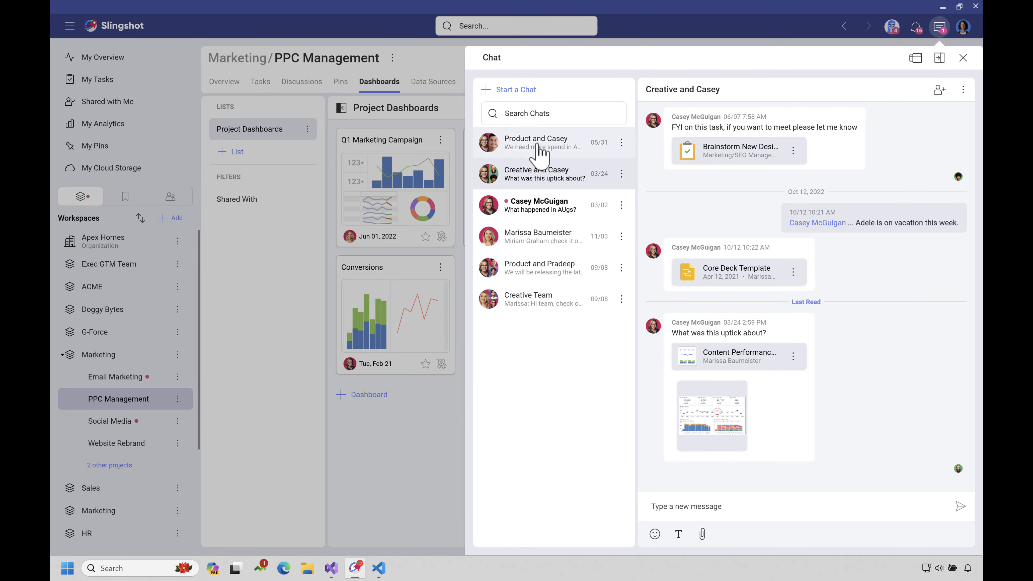
click(921, 36)
click(917, 30)
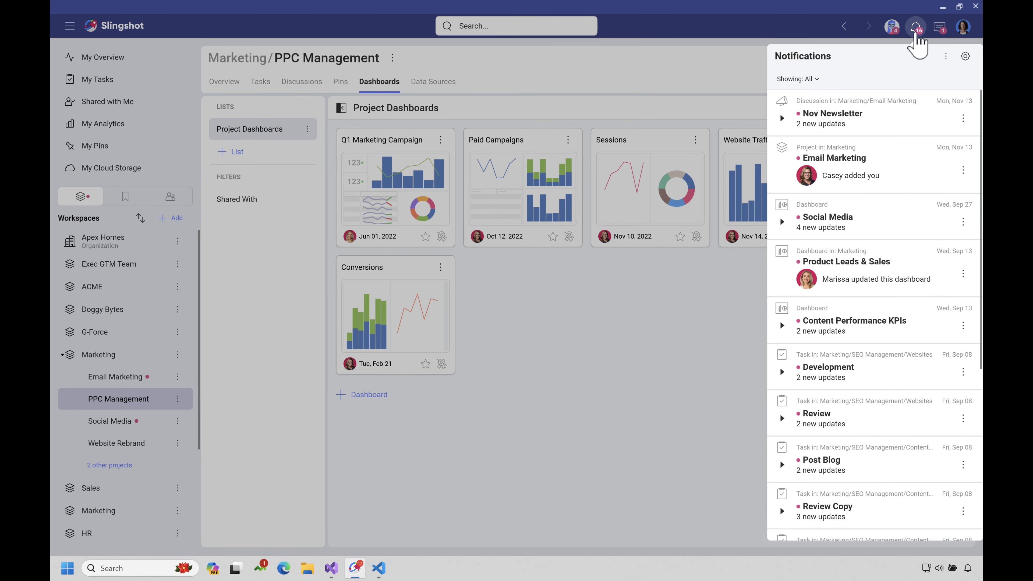
scroll(899, 455, down, 15)
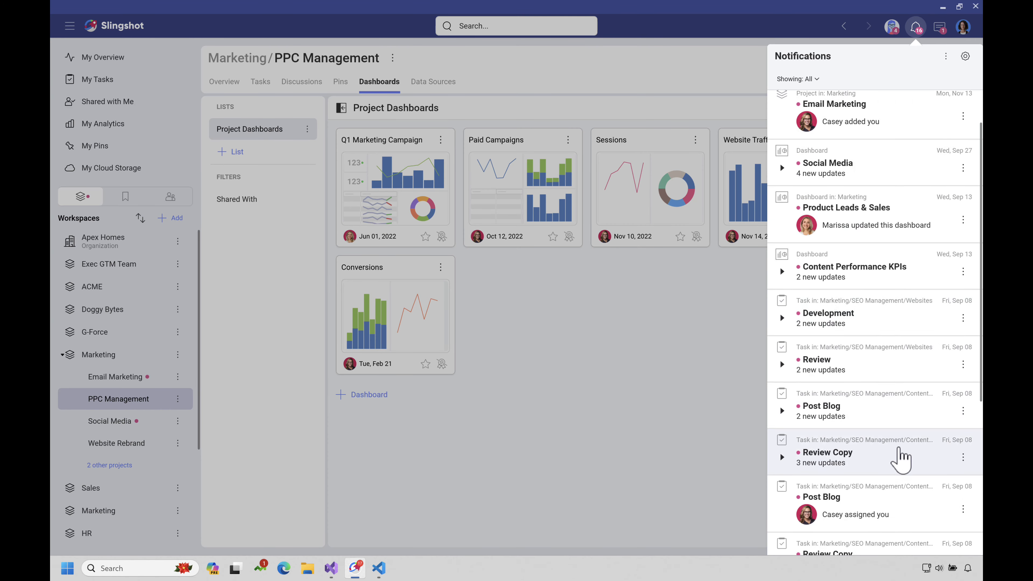
scroll(899, 459, up, 15)
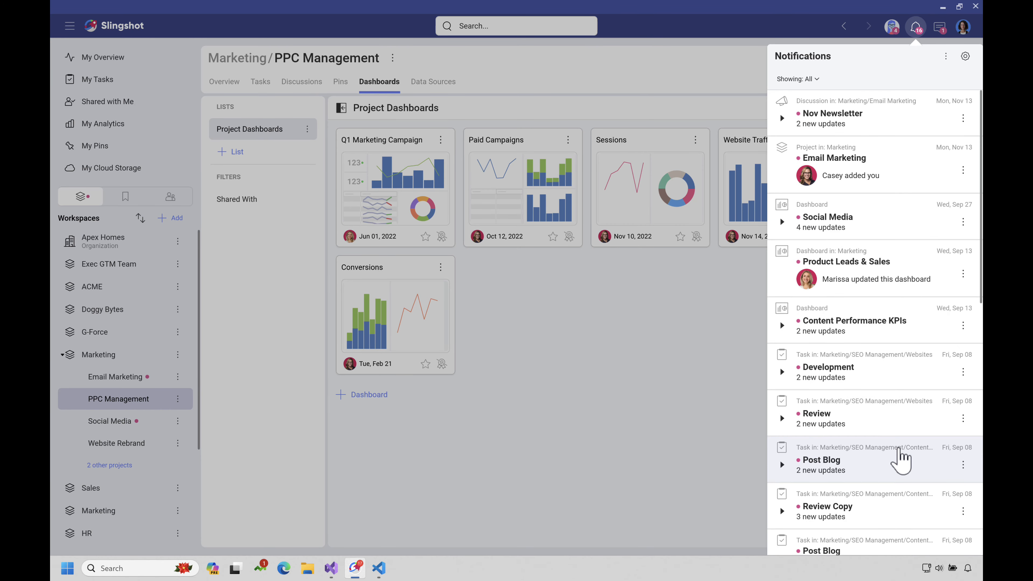
click(839, 33)
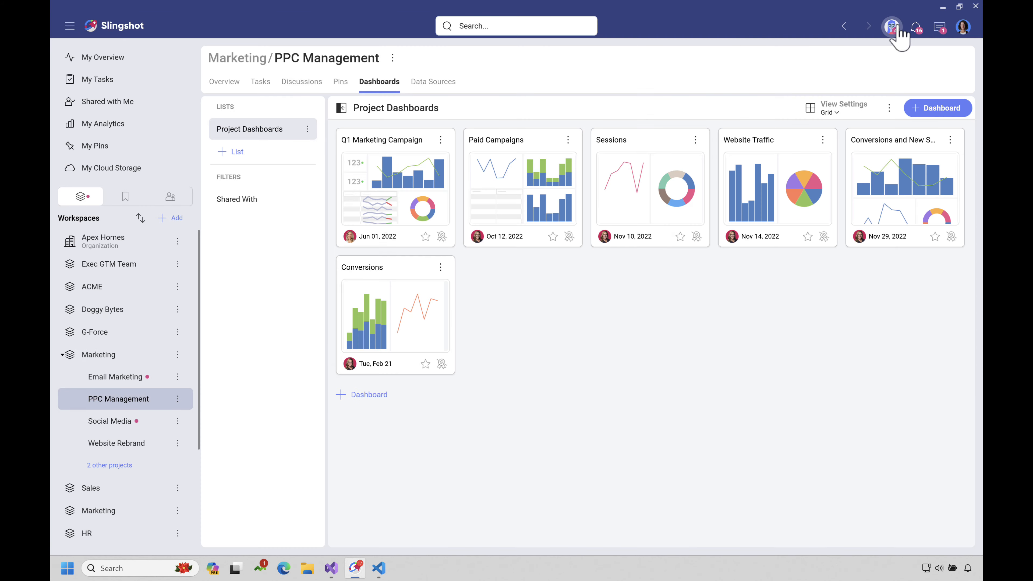
- View the guides and learning resources under More Help in the Emily AI Assistant, and close the assistant
click(892, 28)
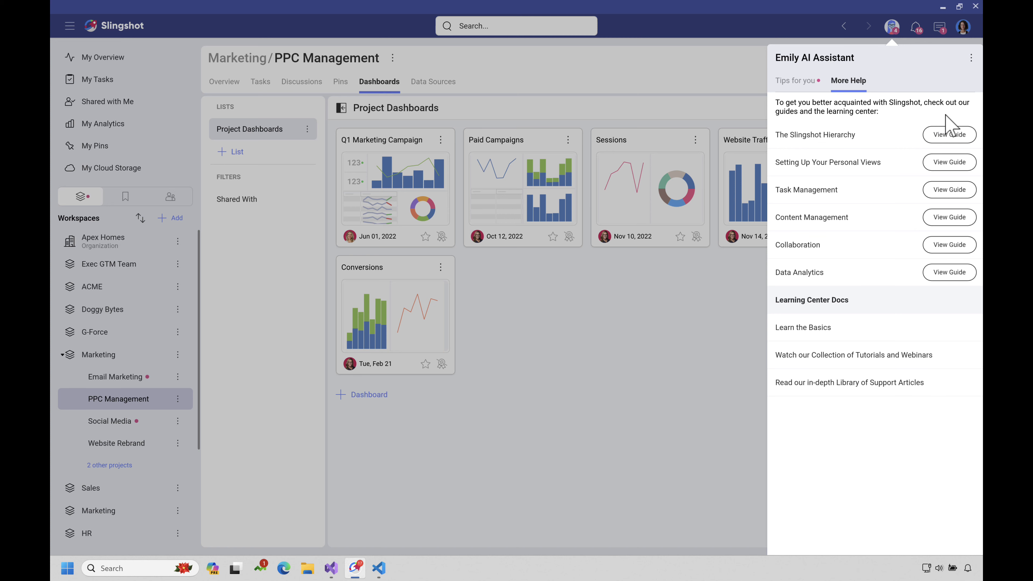
click(654, 271)
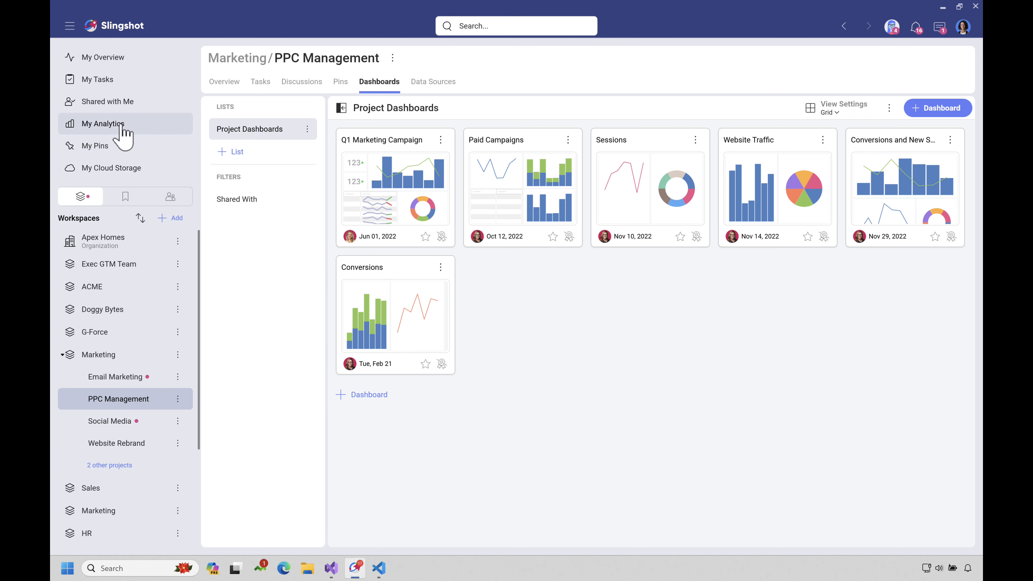
- Start adding a data source in My Analytics and examine the available connector types from files to social media
click(120, 134)
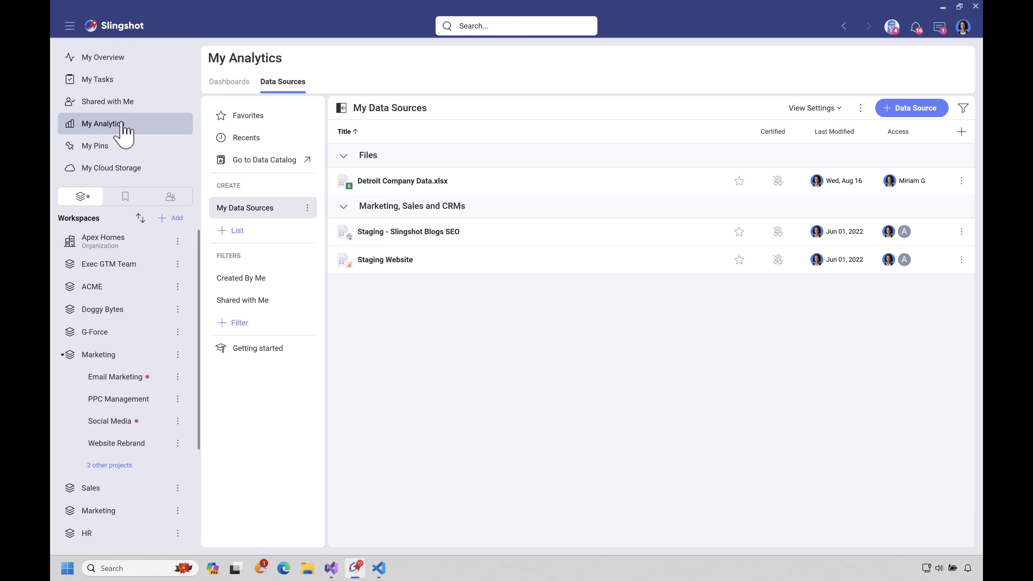
click(905, 110)
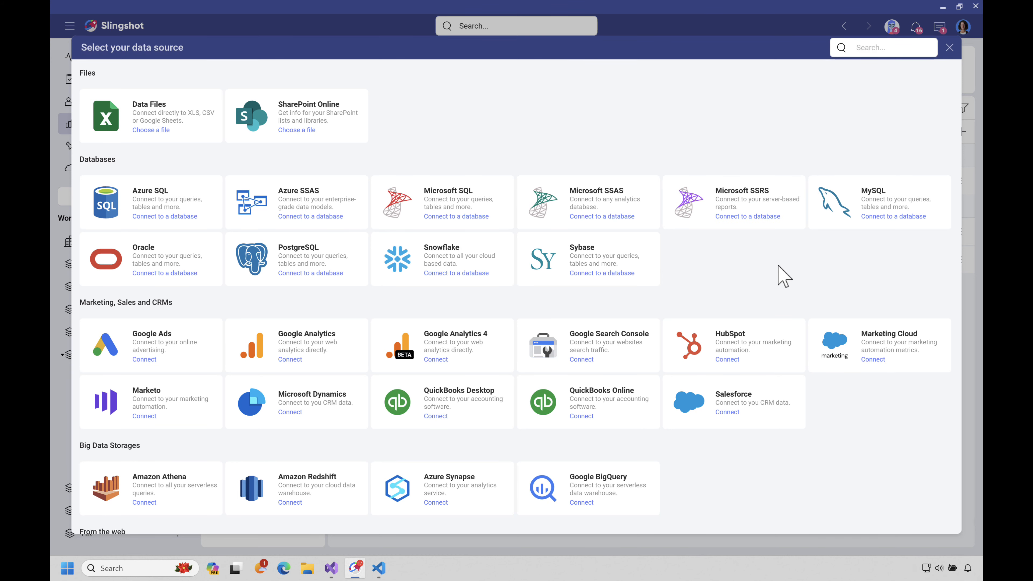
scroll(784, 277, down, 4)
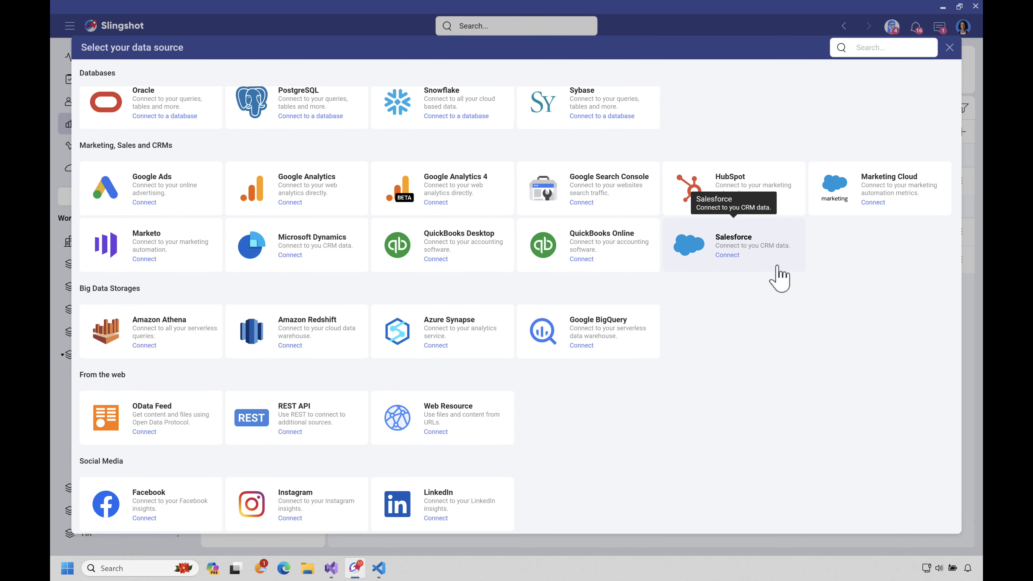
scroll(783, 276, up, 4)
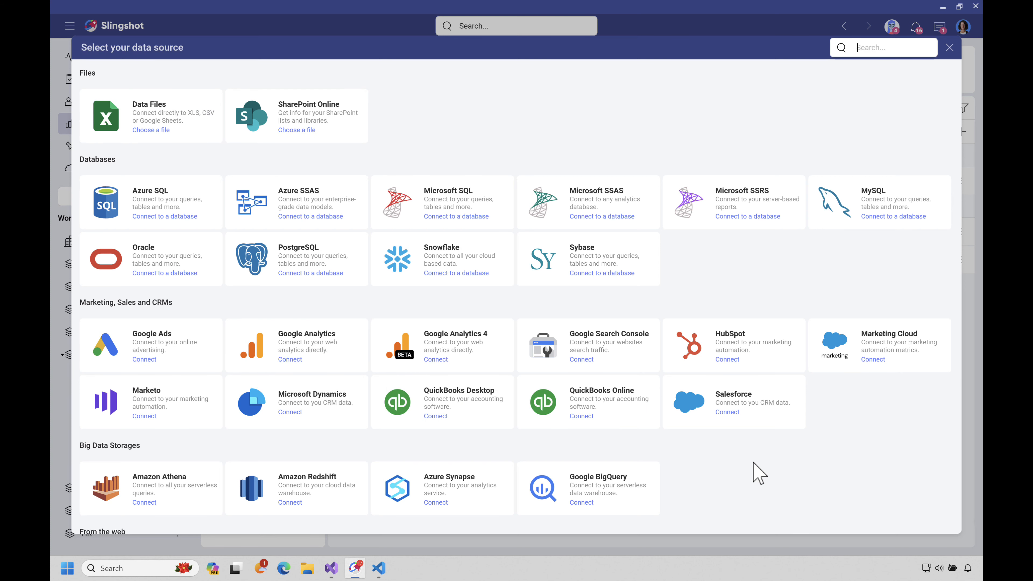
scroll(758, 473, down, 4)
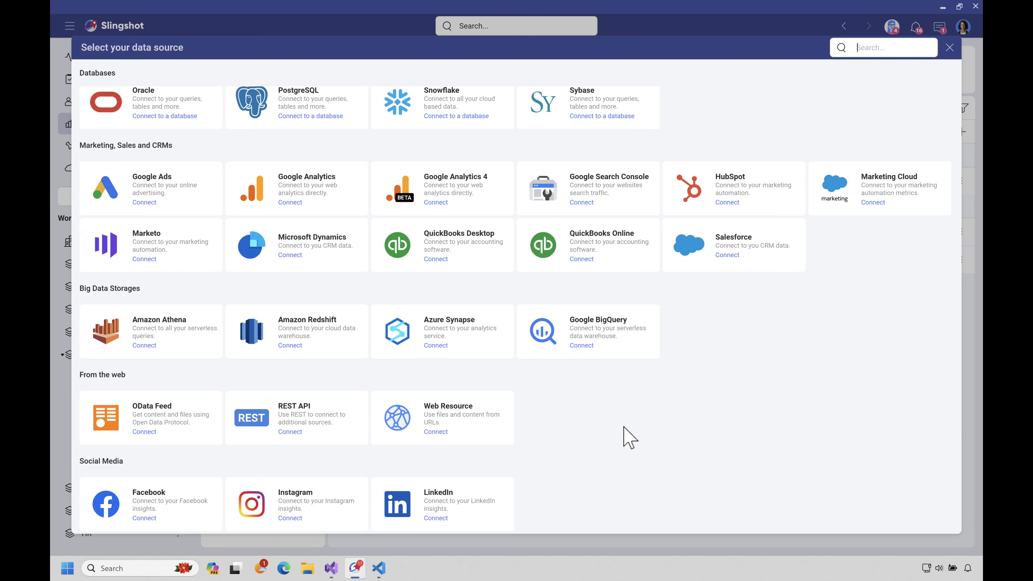
- Choose Azure SQL as the data source type, view the form for adding another server, and close that form
scroll(595, 438, up, 4)
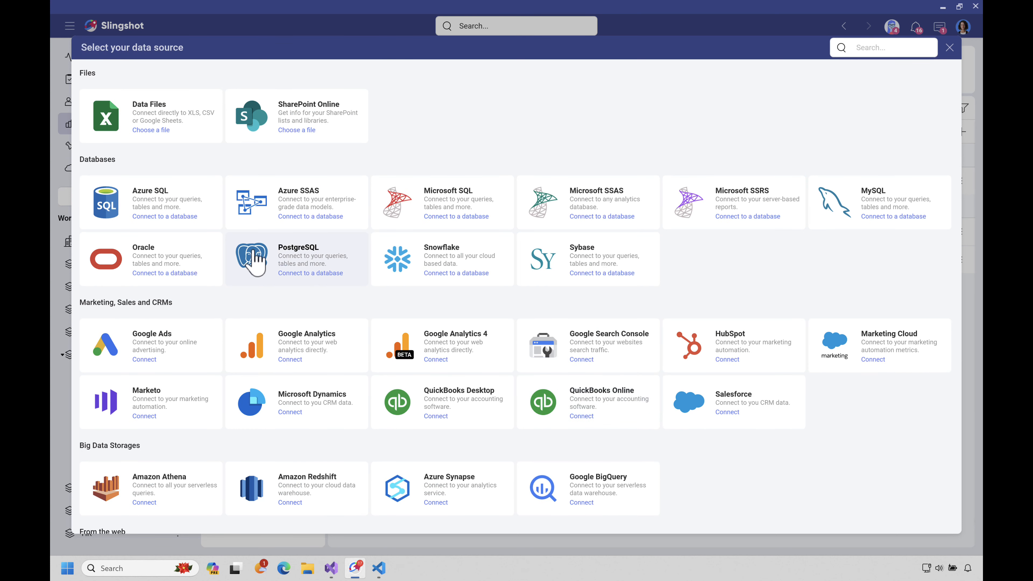
click(131, 210)
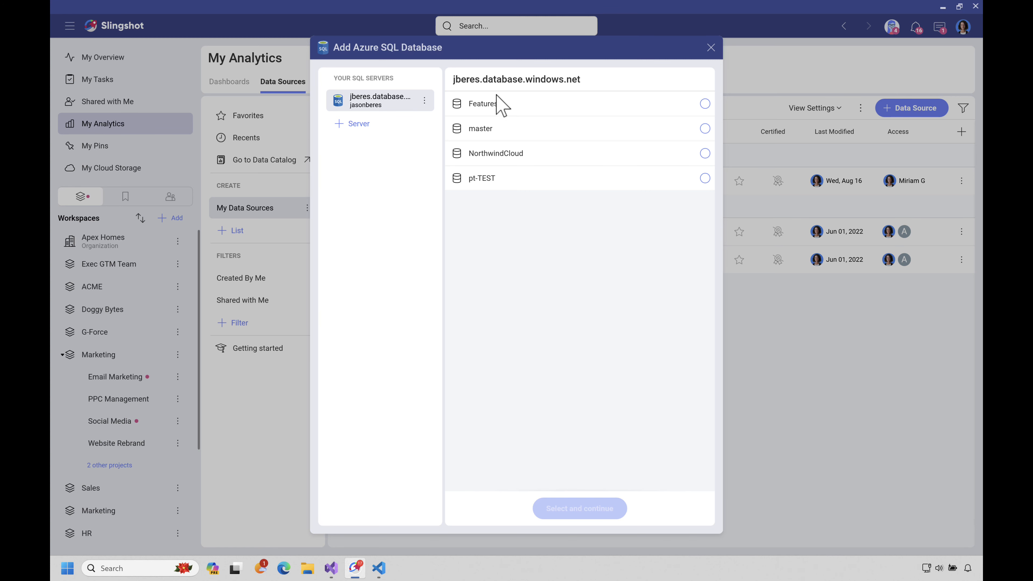
click(358, 124)
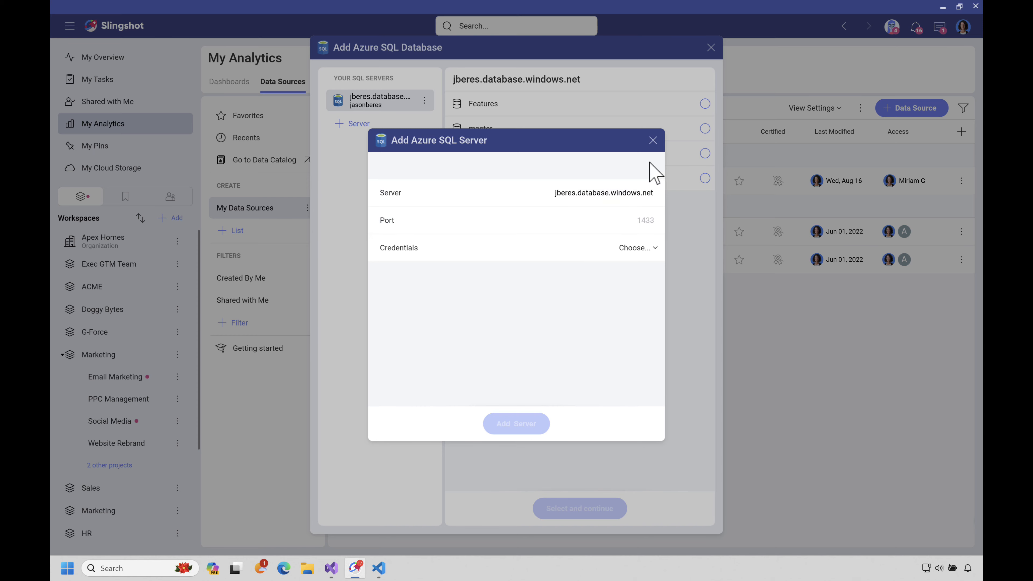
click(652, 140)
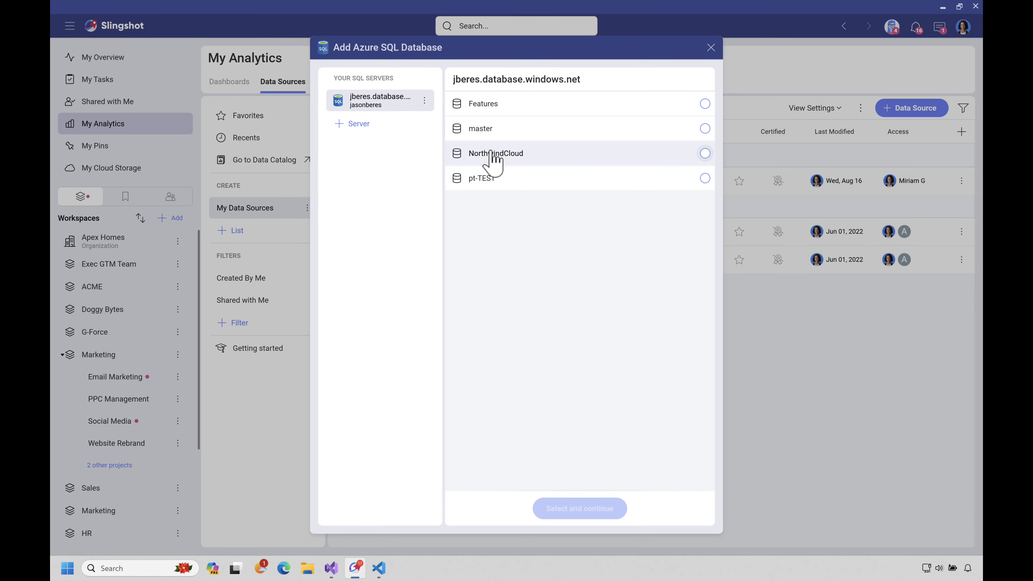
- Add the NorthwindCloud database as a data source and open its details for editing
click(521, 154)
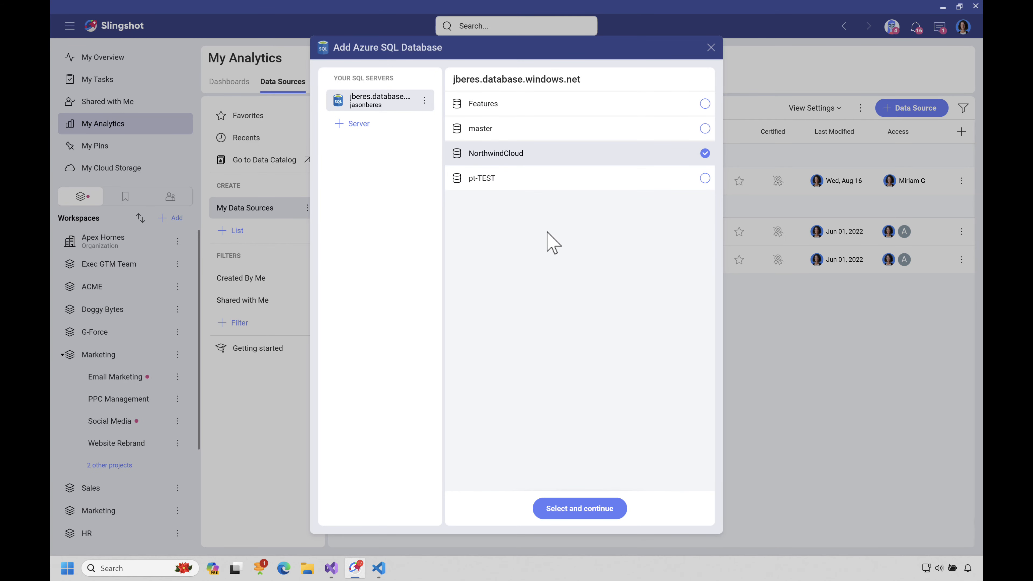
click(569, 509)
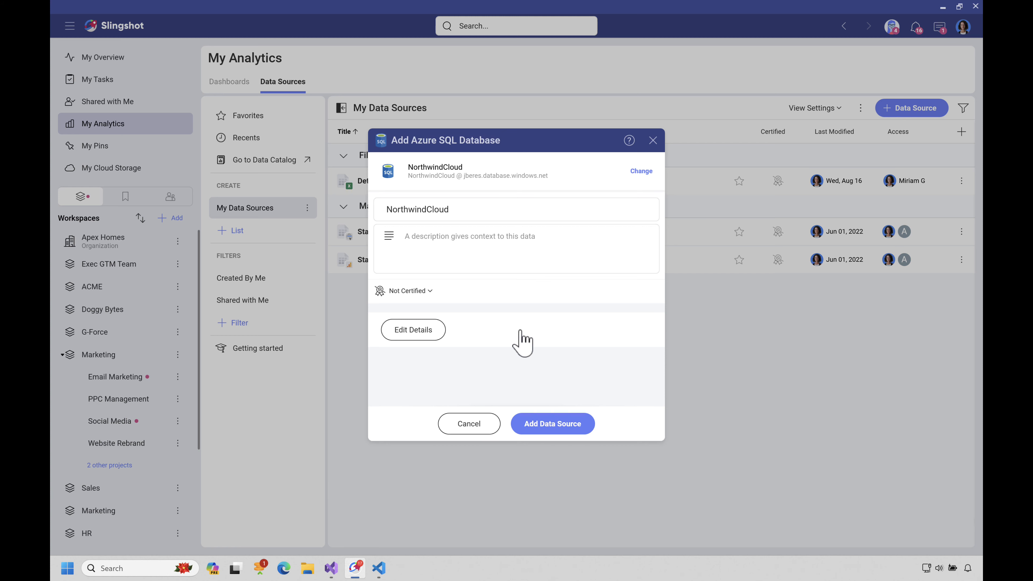
click(416, 336)
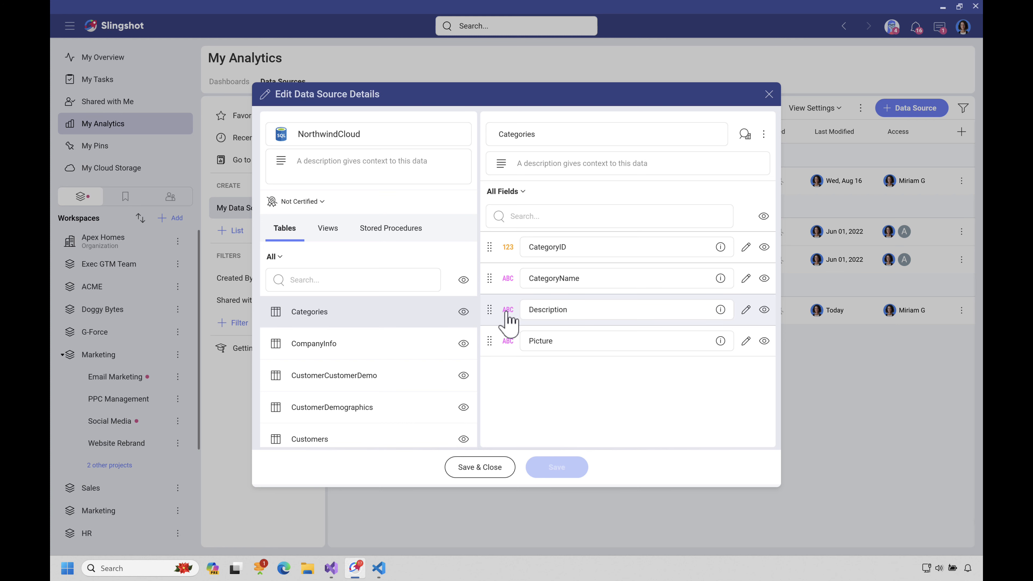
- In the Customers table, rename the first four fields as Customer ID, Company Name, Contact Name and Contact Title
scroll(437, 344, down, 5)
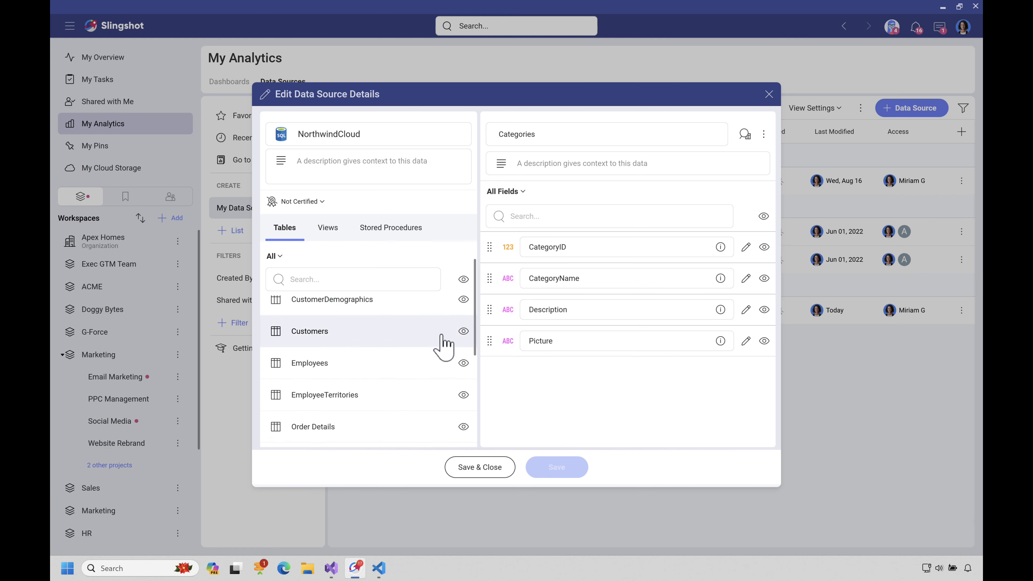
scroll(346, 331, up, 3)
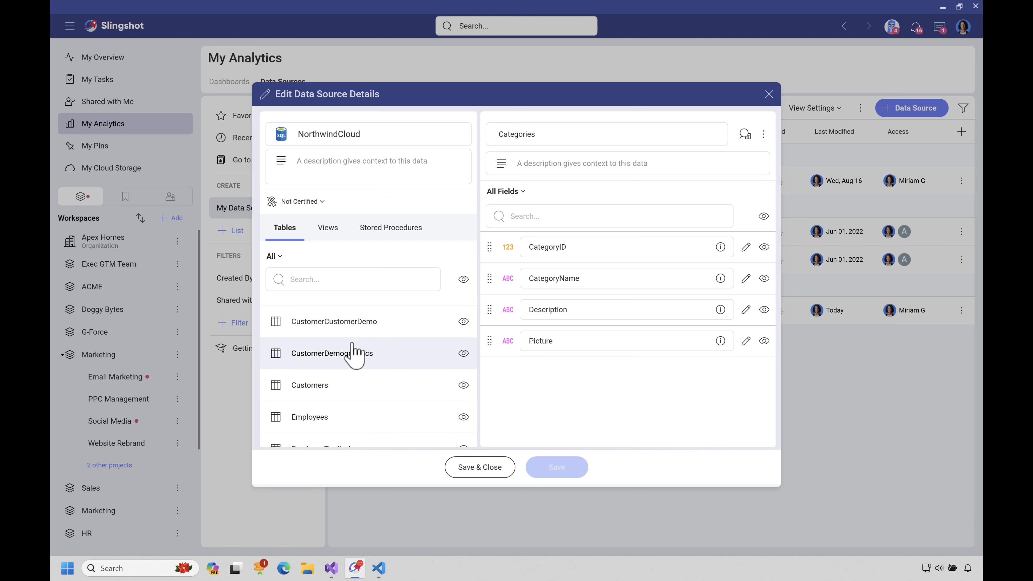
click(329, 393)
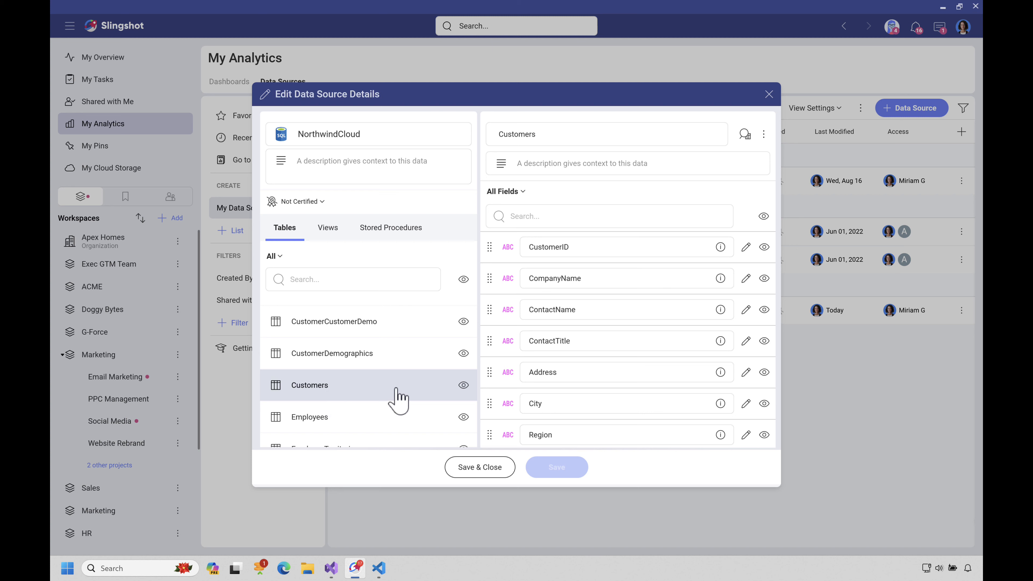
click(561, 248)
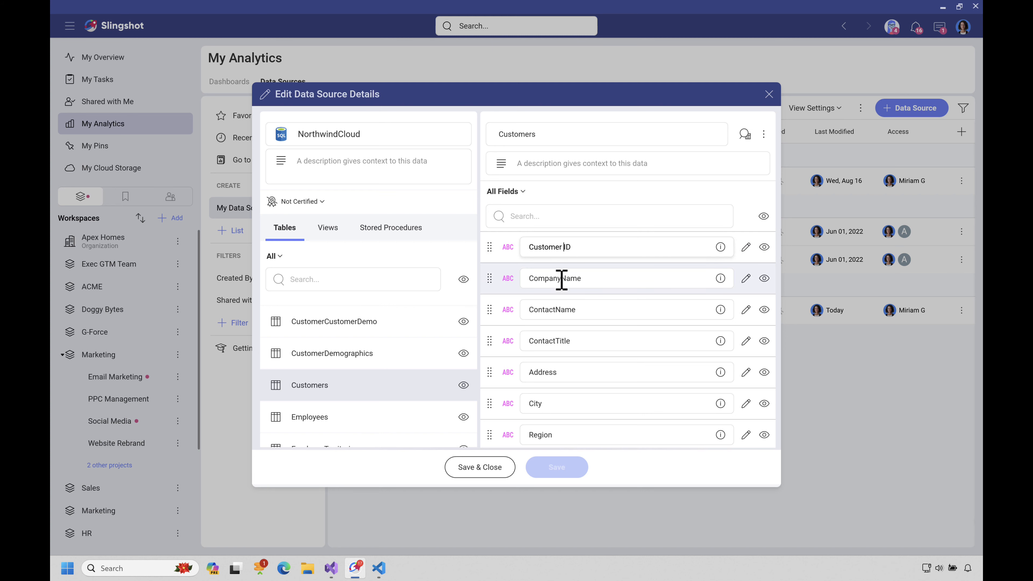
key(Return)
click(564, 290)
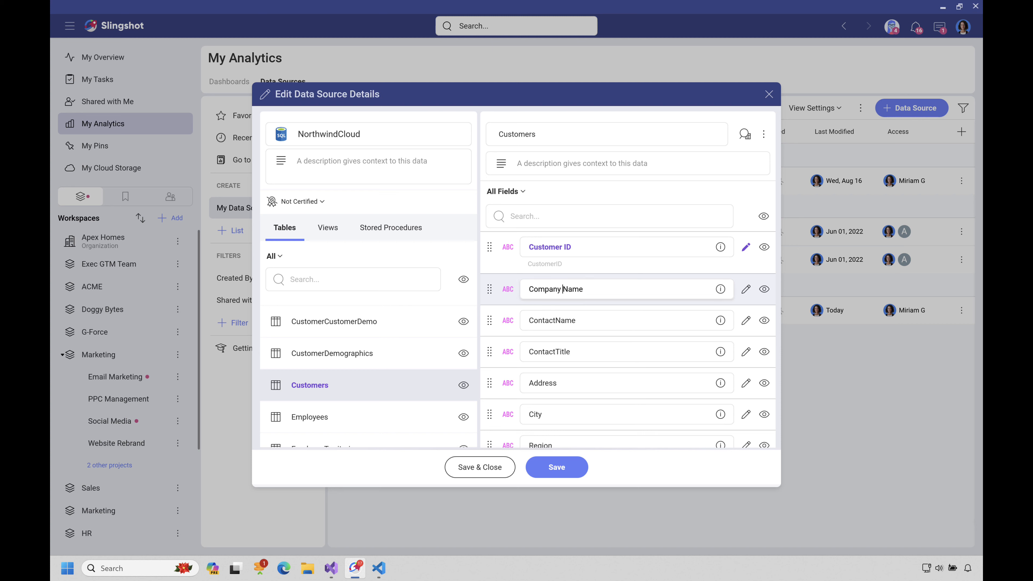
key(Return)
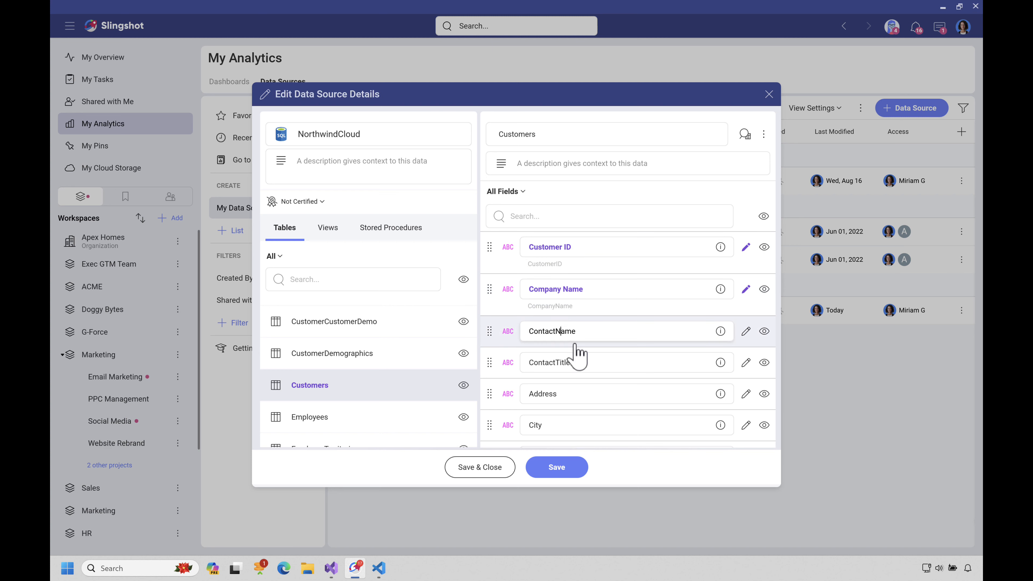
key(Return)
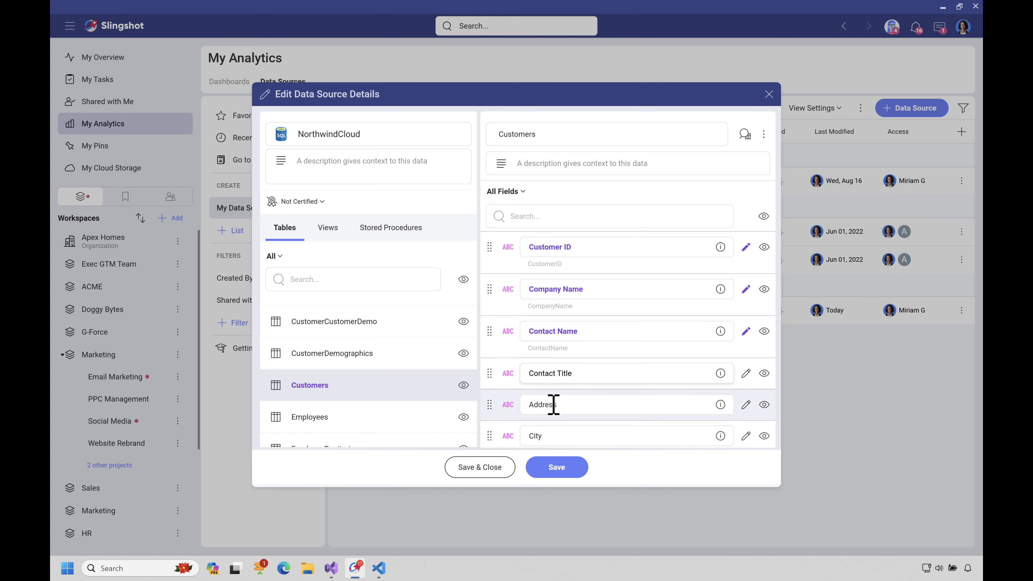
key(Return)
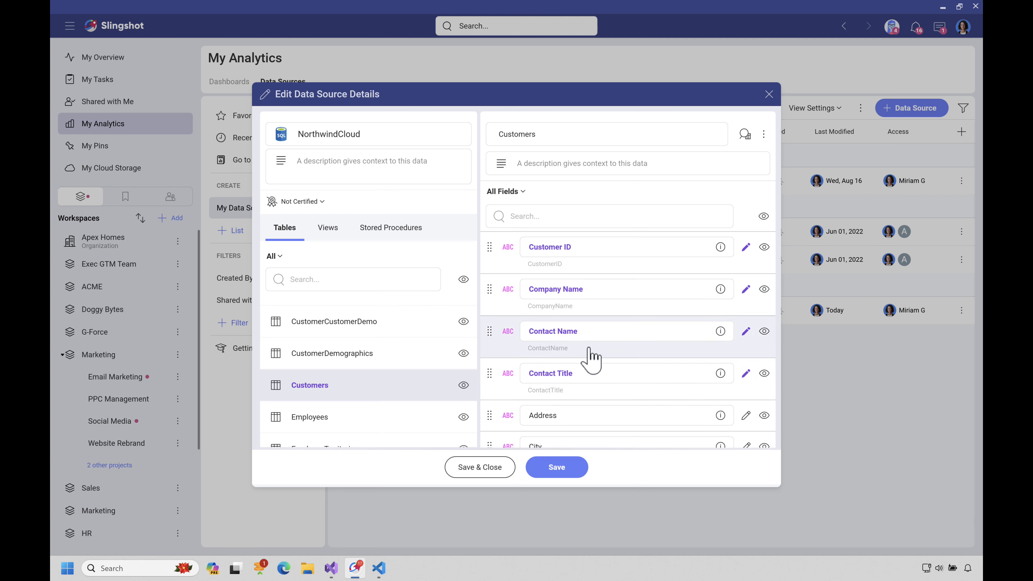
- Try to rename the Customers table's PostalCode field as Postal Code
scroll(591, 357, down, 3)
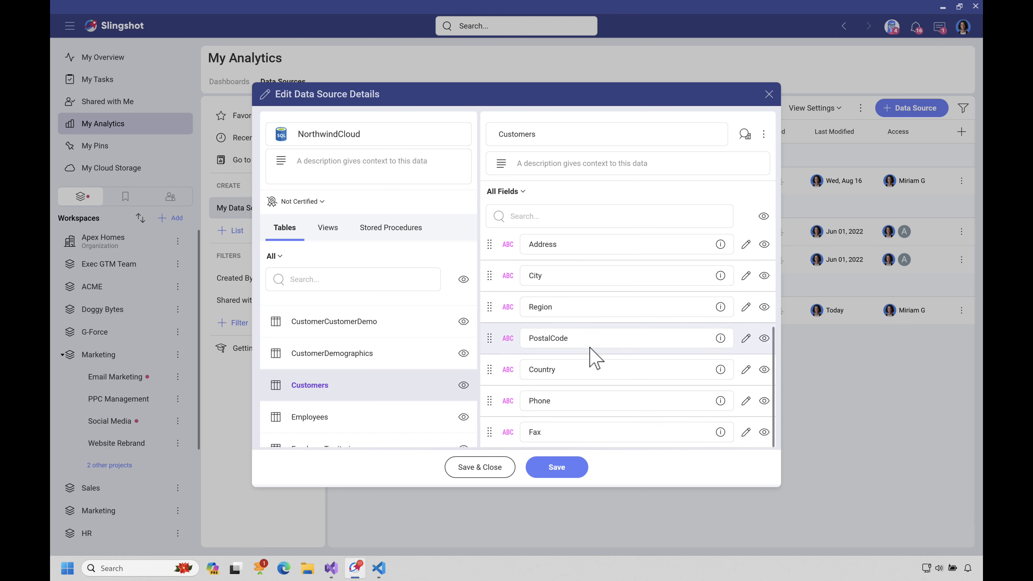
click(551, 339)
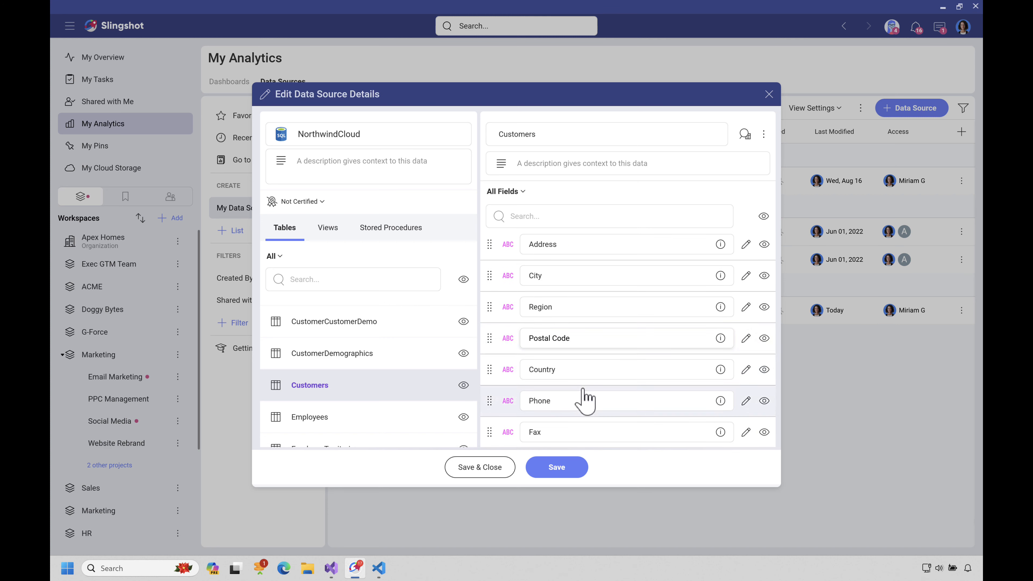
scroll(583, 390, up, 3)
- Hide the Fax and Phone fields of the Customers table
scroll(584, 390, down, 3)
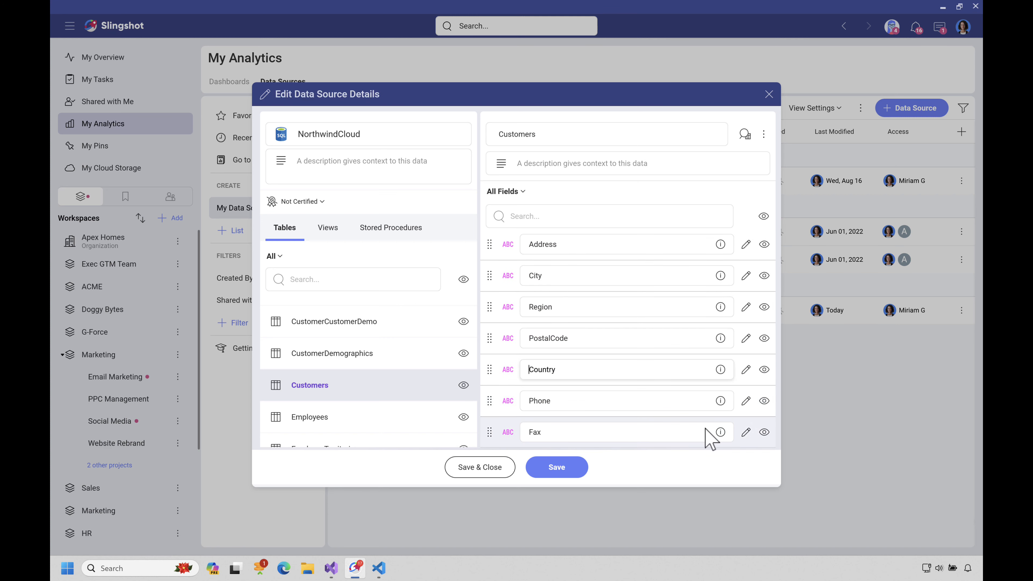
click(764, 433)
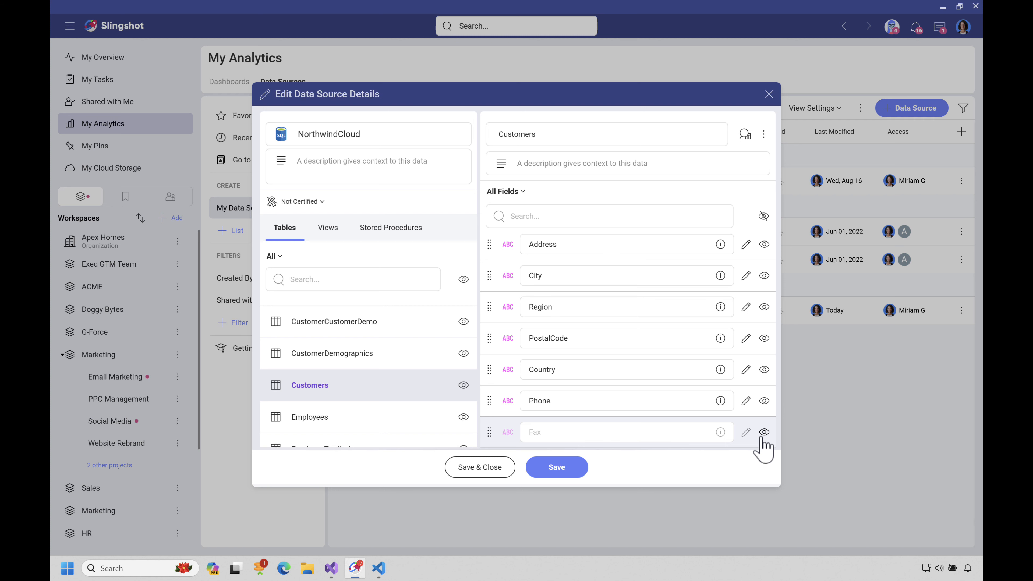
click(764, 401)
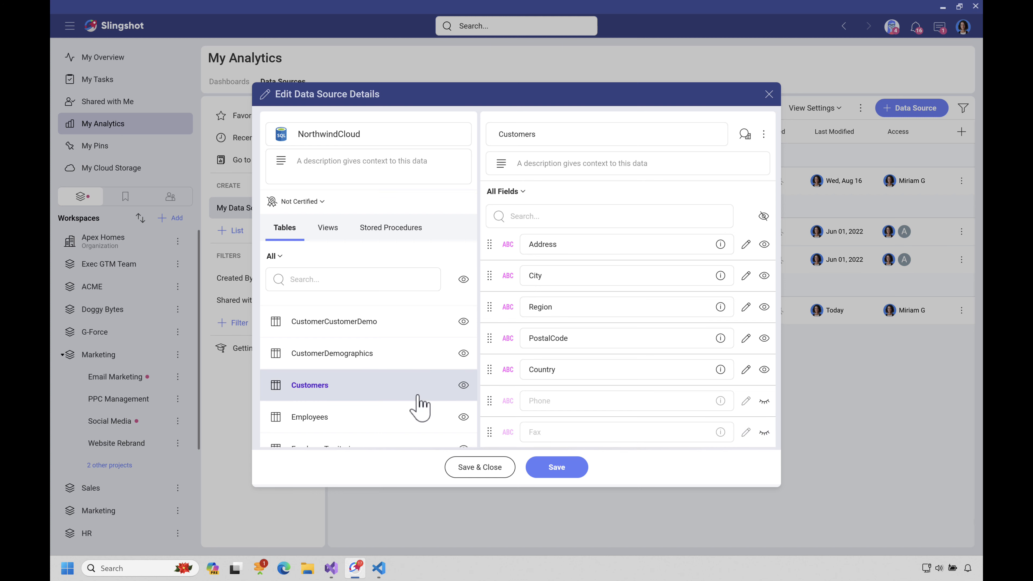
- In the Employees table, rename TitleOfCourtesy as Title, BirthDate as Birth Date and HireDate as Hire Date
scroll(411, 397, down, 1)
click(382, 368)
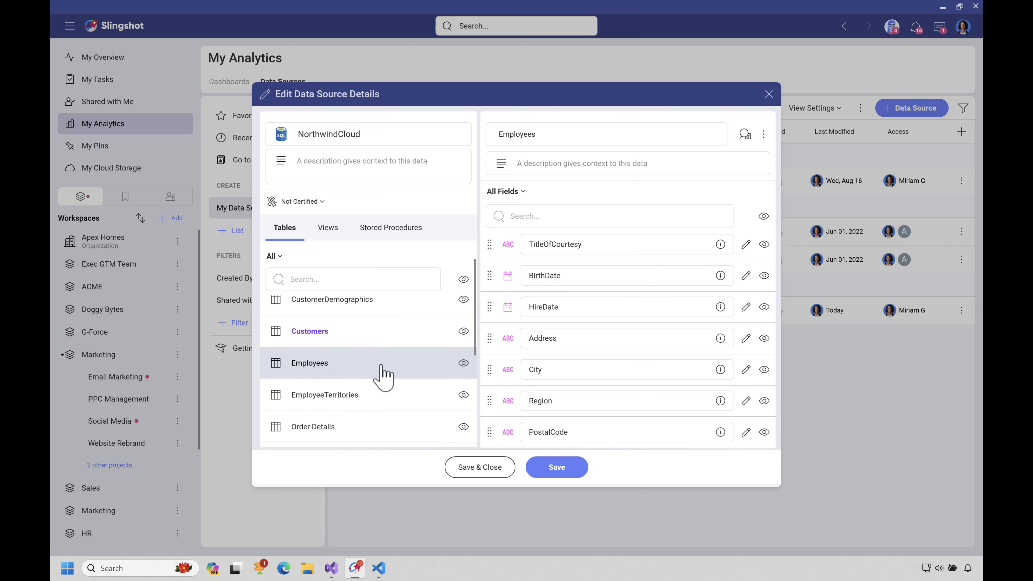
double_click(550, 245)
text(Tot)
text(le)
key(Tab)
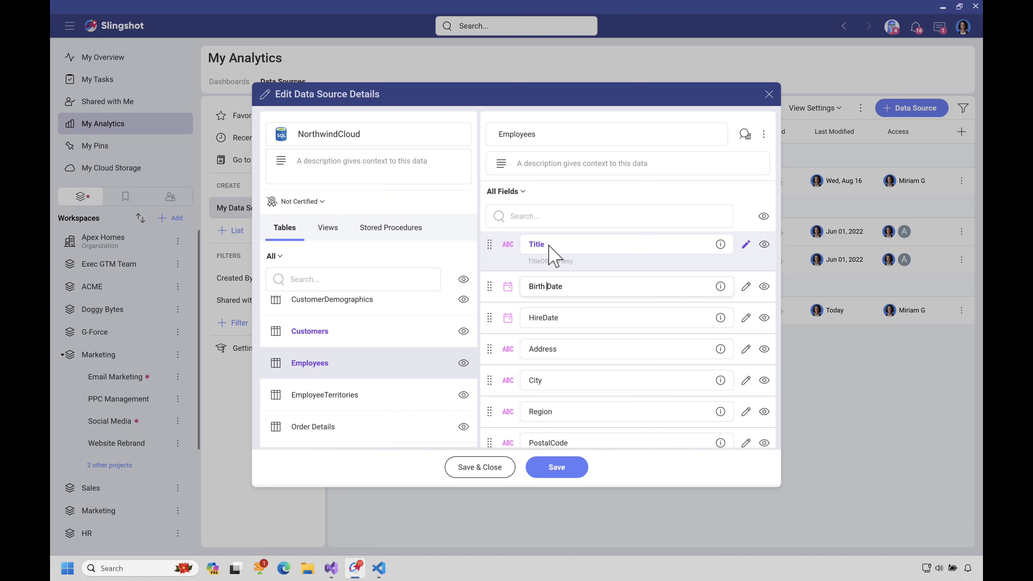
key(Tab)
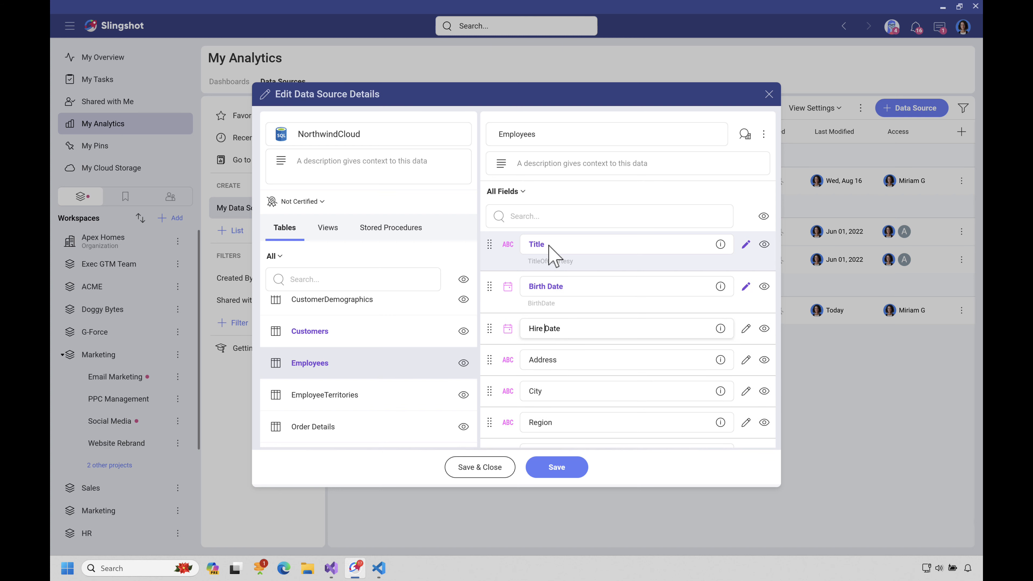
key(Tab)
key(Tab)
key(Tab)
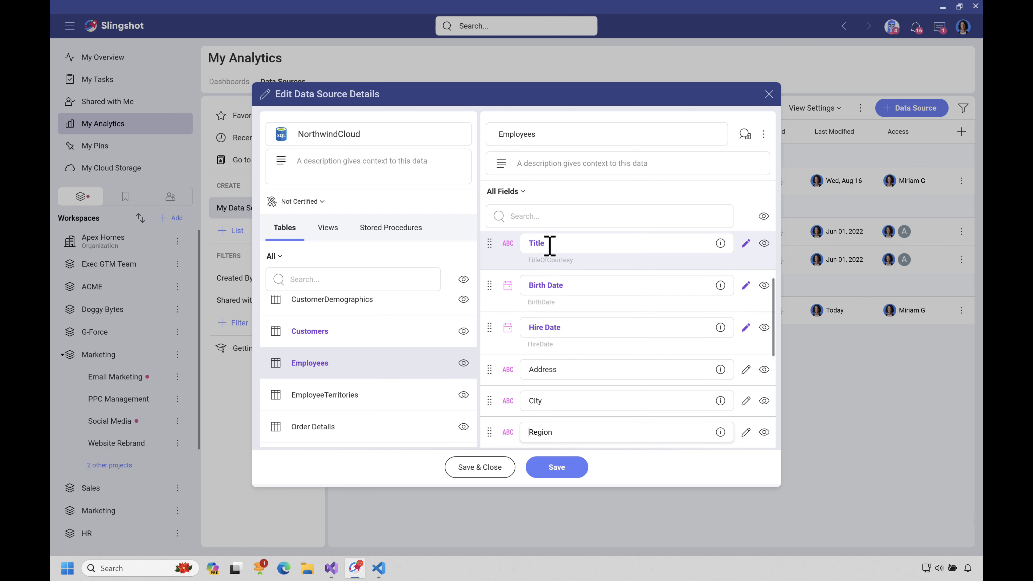
- Rename the Employees table's HomePhone field as Home Phone and its PostalCode field as Postal Code
scroll(519, 392, down, 4)
click(554, 364)
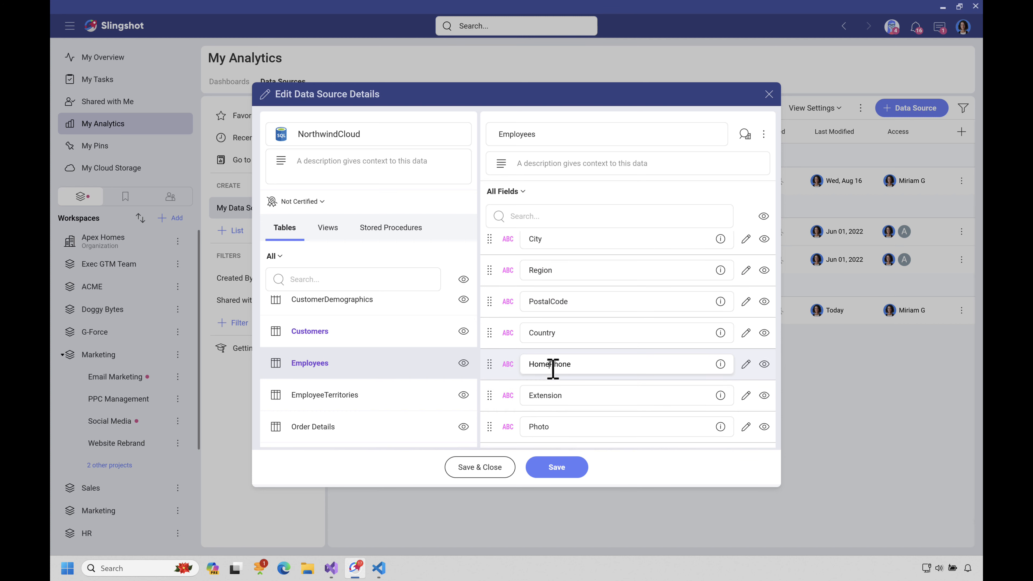
click(552, 301)
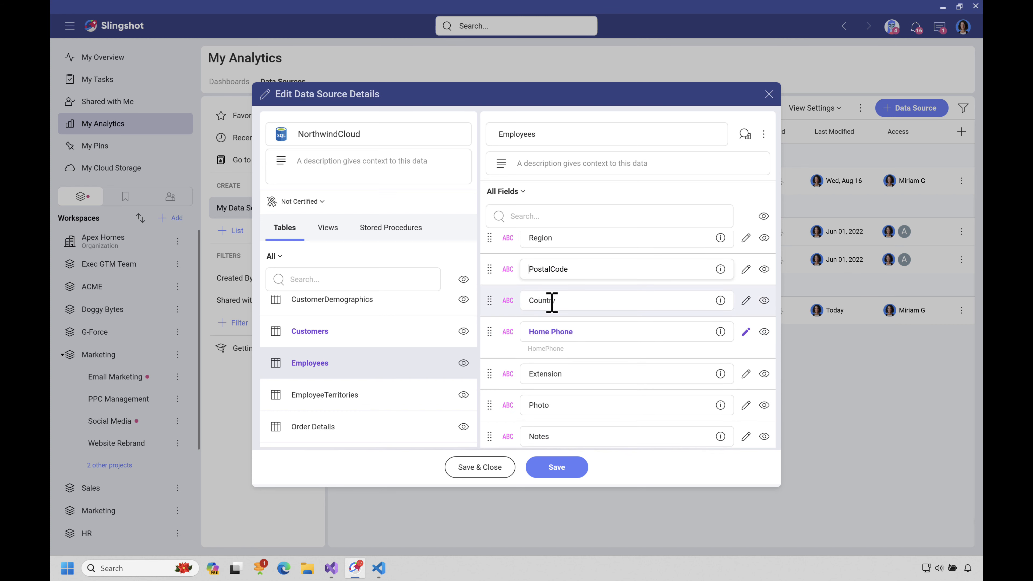
scroll(550, 373, down, 2)
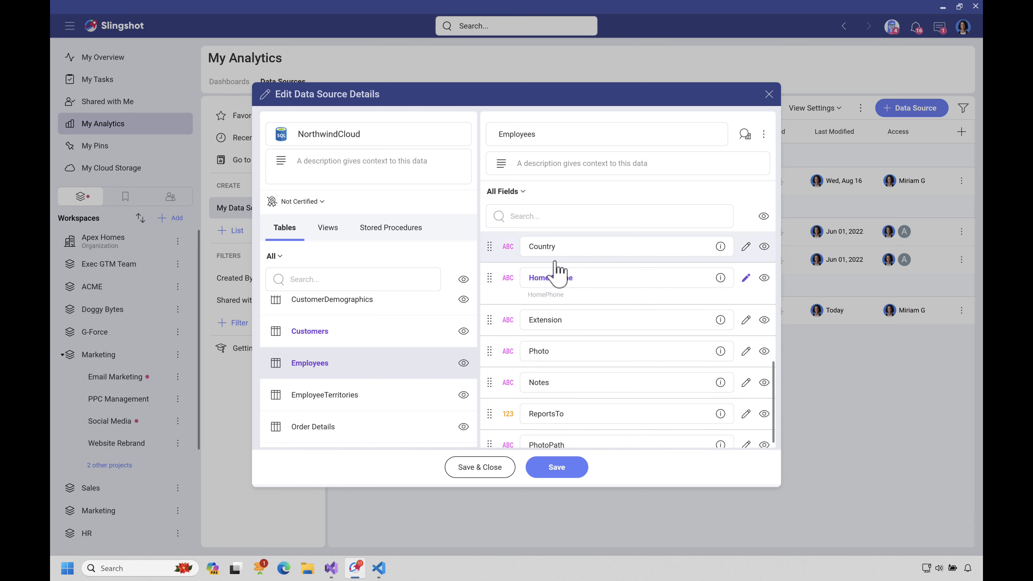
scroll(553, 271, up, 2)
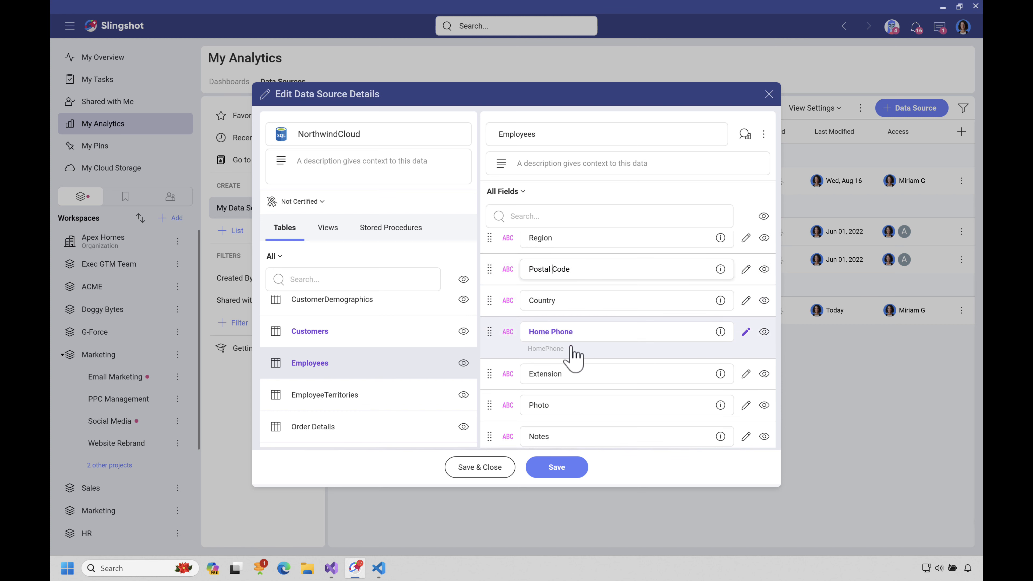
scroll(574, 357, down, 2)
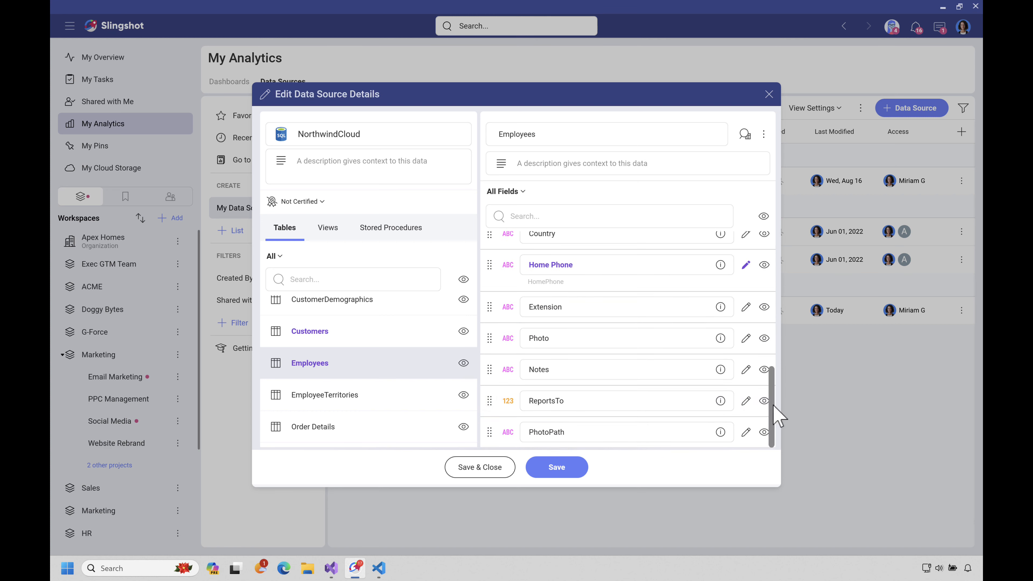
- Hide the Employees table's PhotoPath field, then save the data source details and close them
scroll(764, 408, up, 1)
scroll(766, 435, down, 1)
click(765, 432)
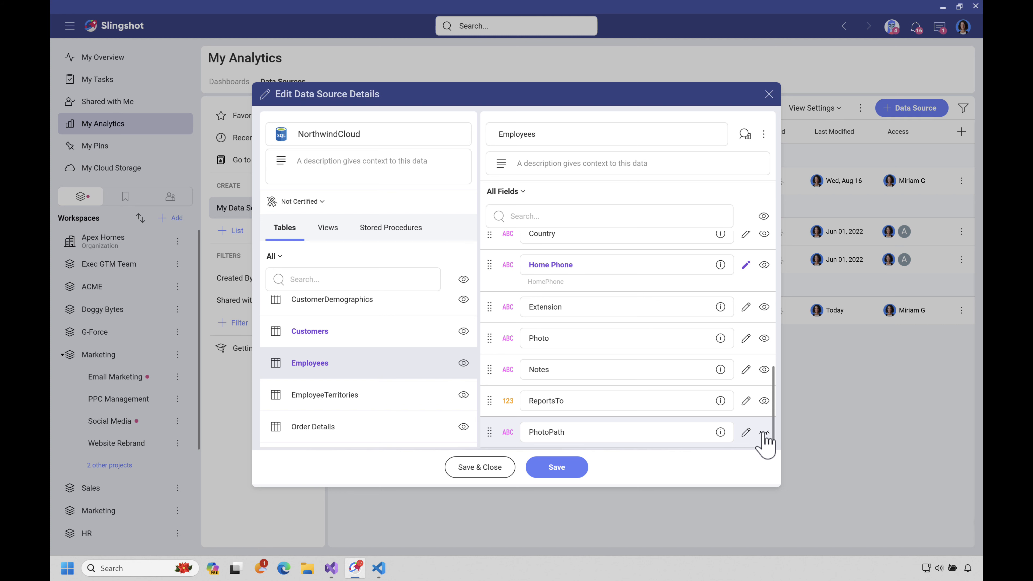
scroll(613, 397, up, 5)
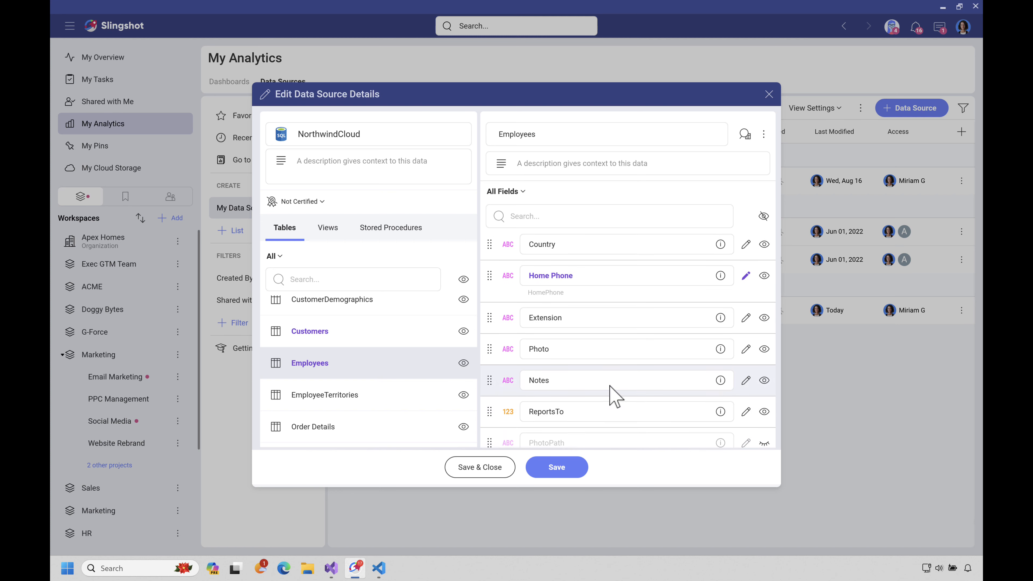
click(554, 469)
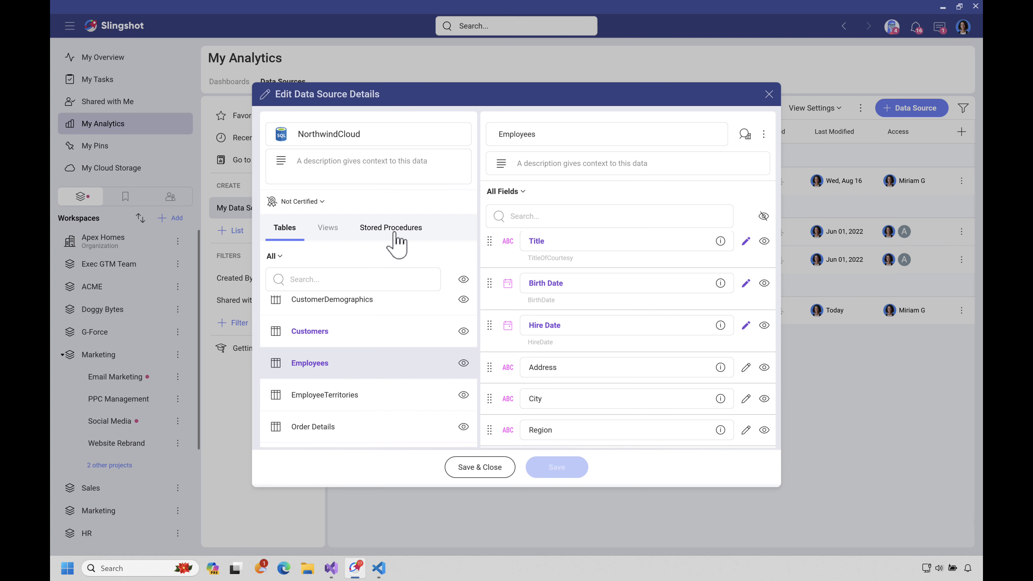
click(490, 471)
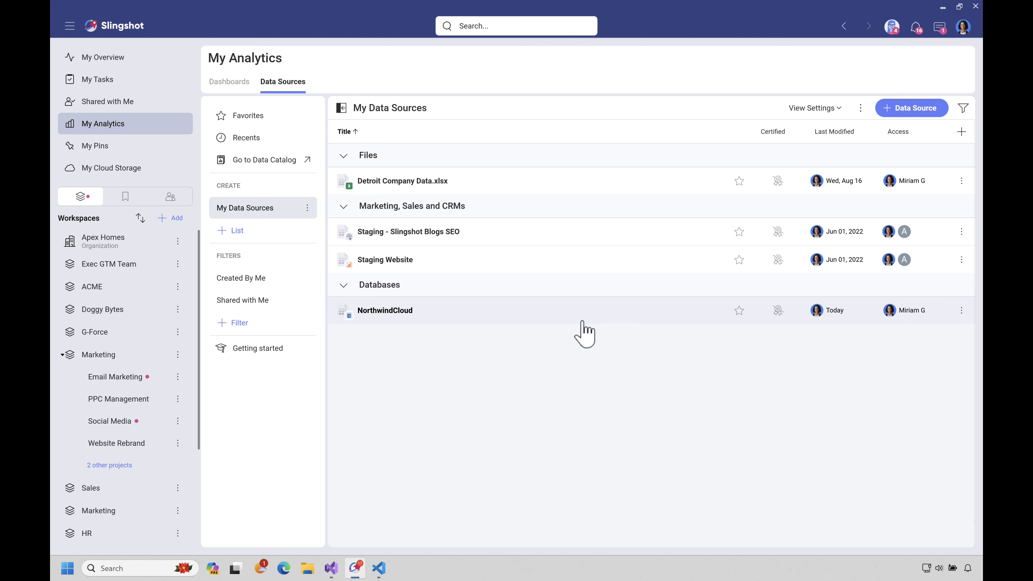
- Open the NorthwindCloud data source and preview the records of its Customers table
click(386, 314)
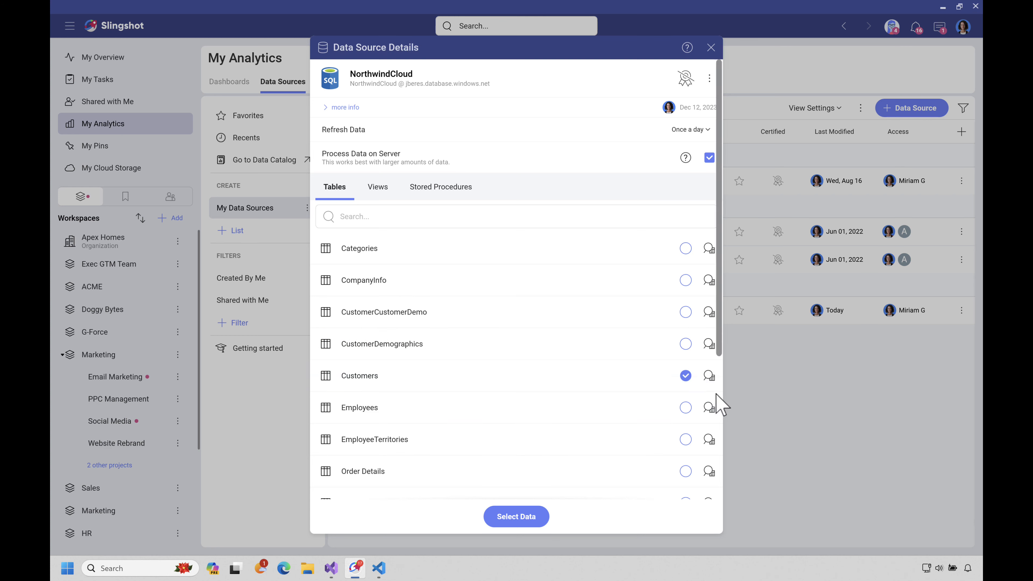
click(709, 376)
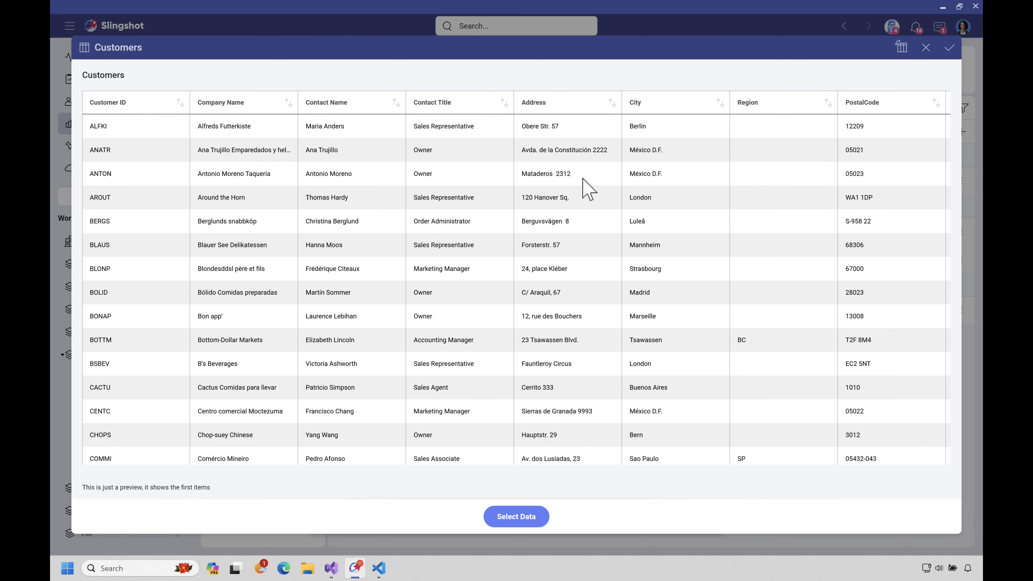
- Start a visualization from the Customers table and begin adding fields from another data source
click(515, 519)
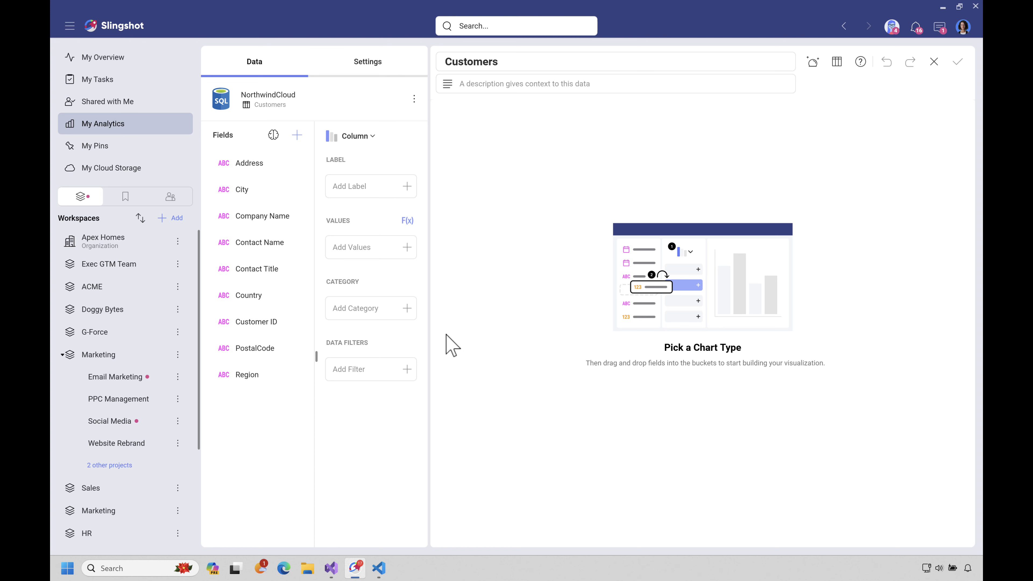
click(297, 135)
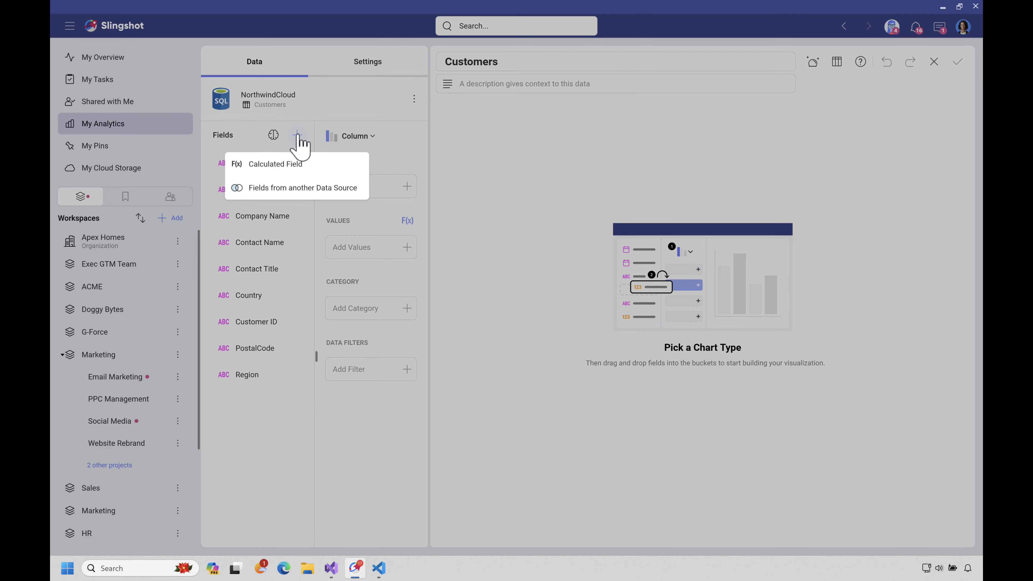
click(273, 190)
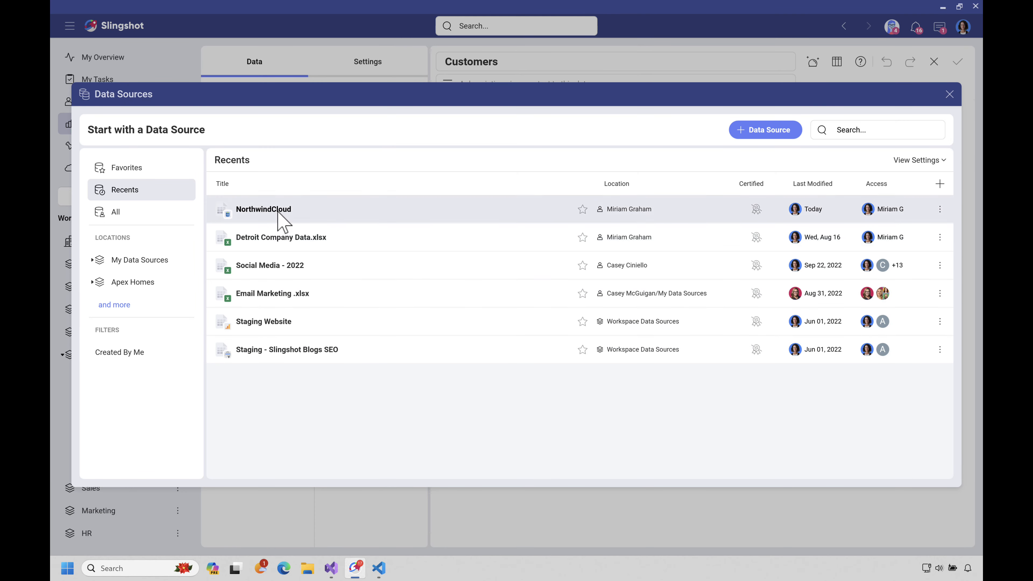
- Try to join NorthwindCloud's Order Details table to Customers, using Customer ID as the Customers join field
click(279, 212)
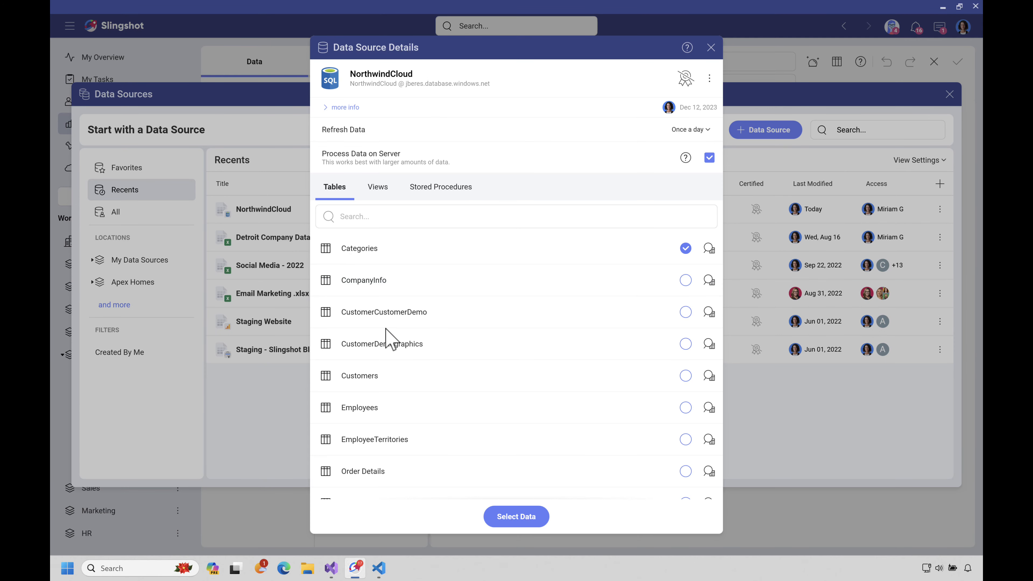
scroll(389, 340, down, 4)
click(384, 317)
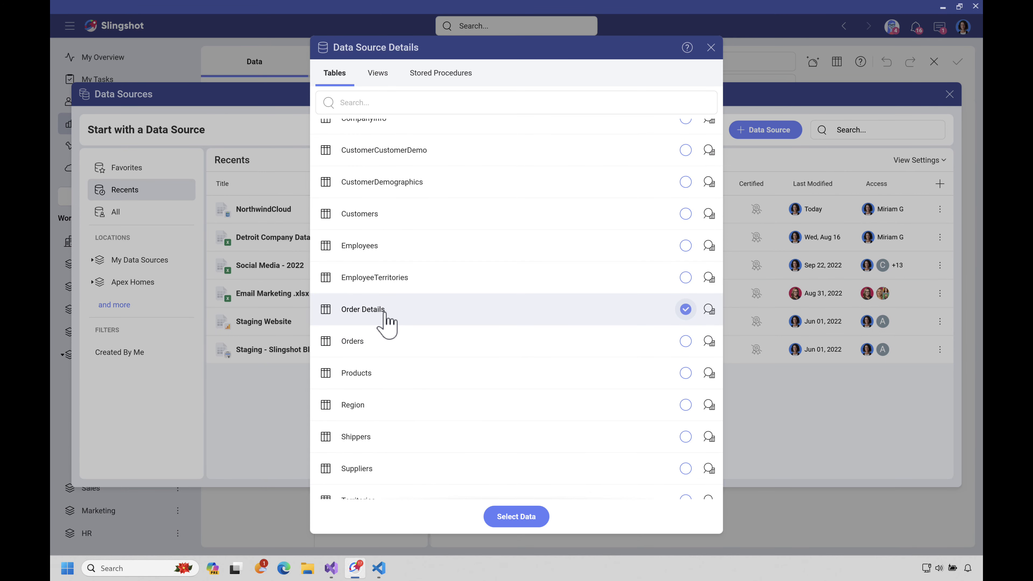
click(502, 514)
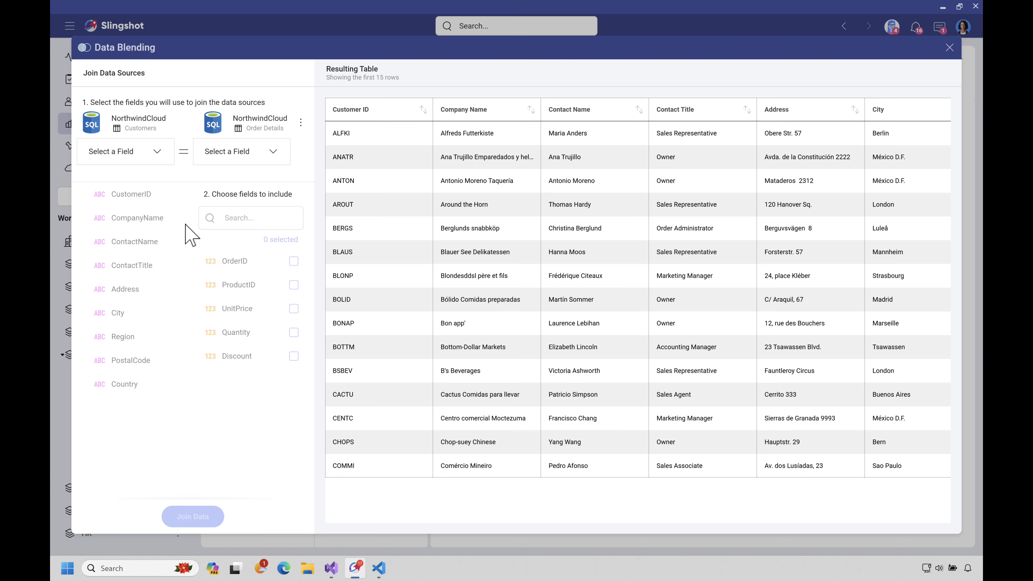
click(157, 152)
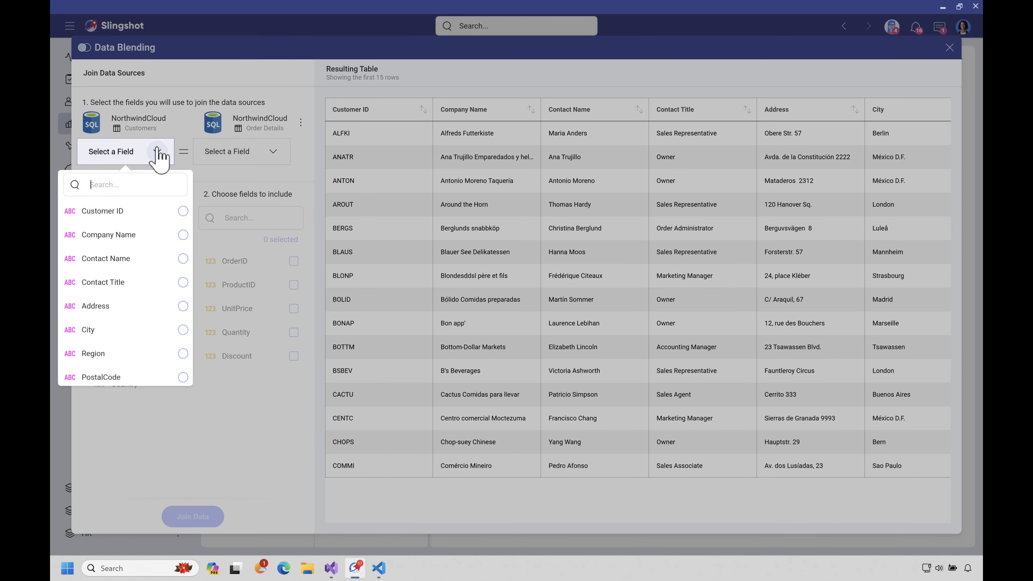
click(127, 215)
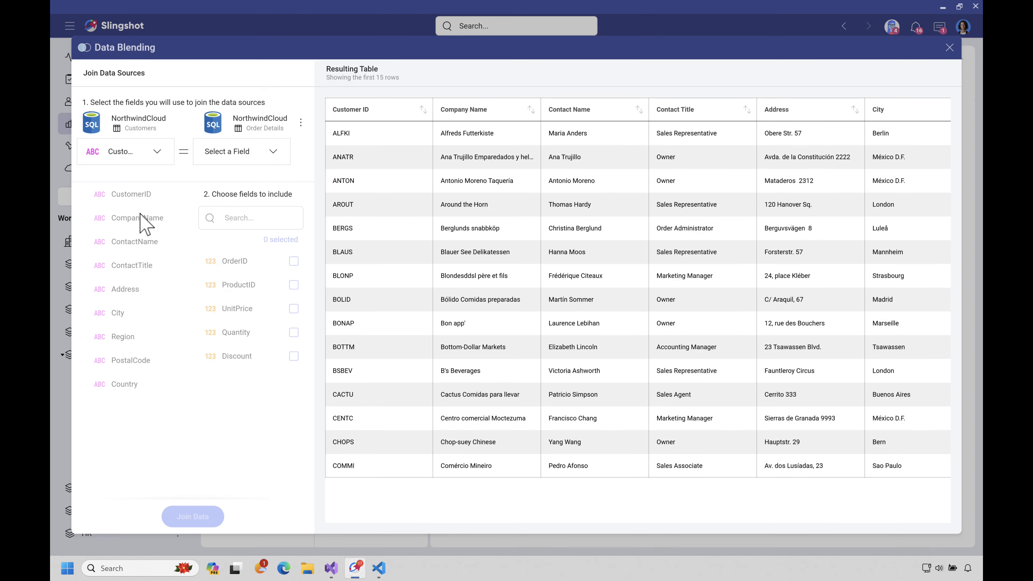
click(274, 159)
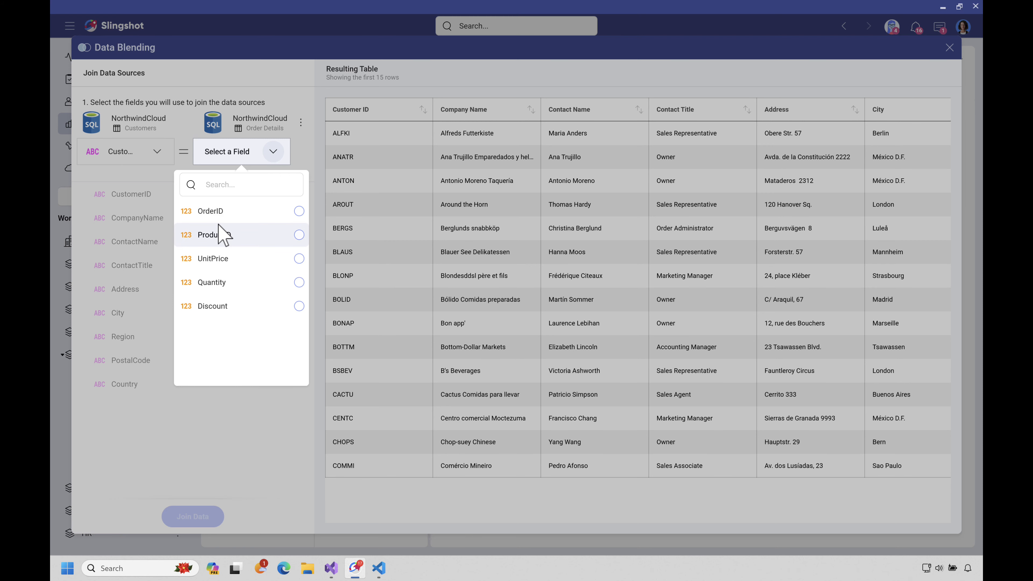
click(272, 152)
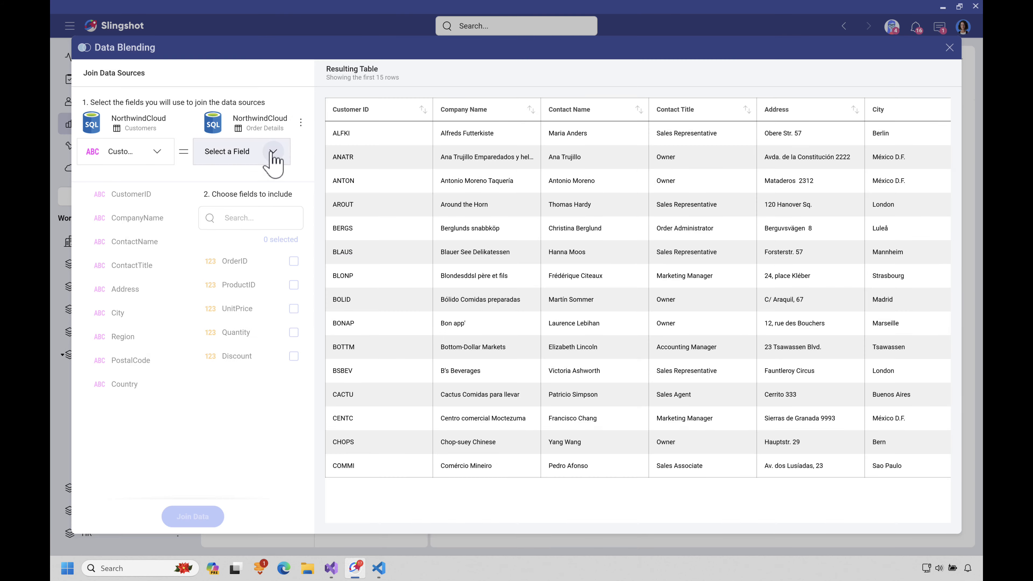
- Change the second data source of the join to the Orders table of NorthwindCloud
click(301, 122)
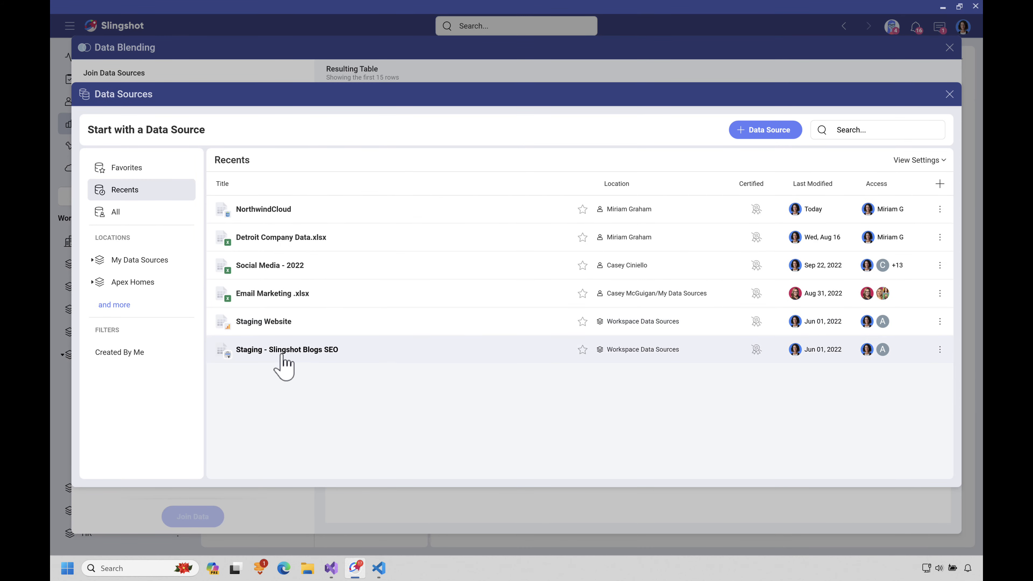
click(264, 220)
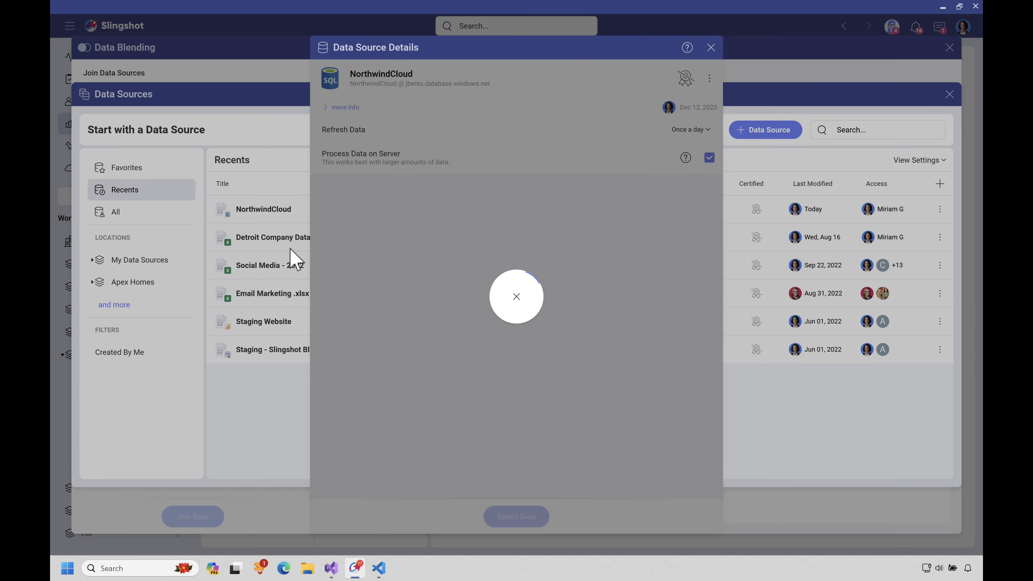
scroll(432, 358, down, 3)
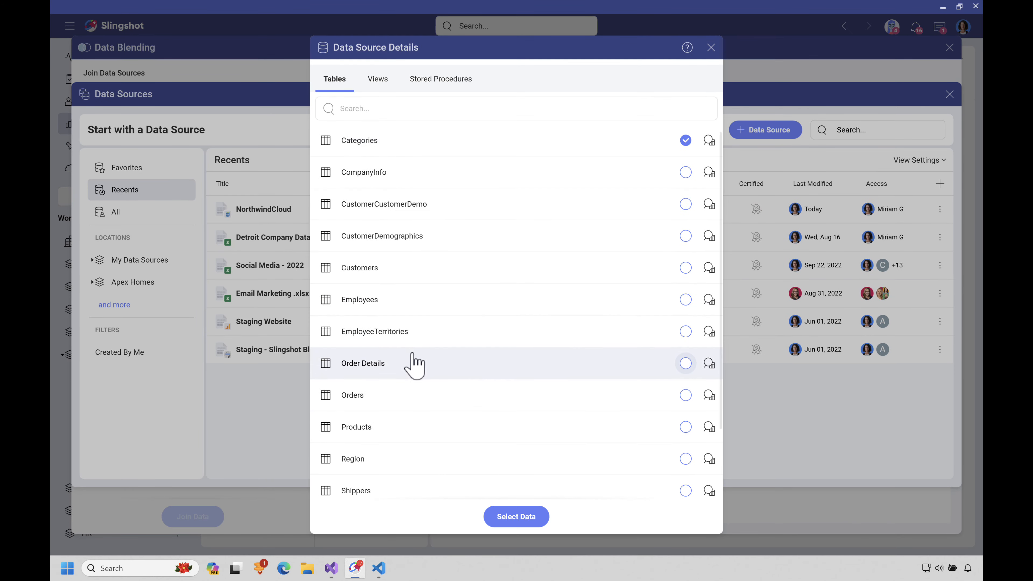
click(380, 395)
click(517, 517)
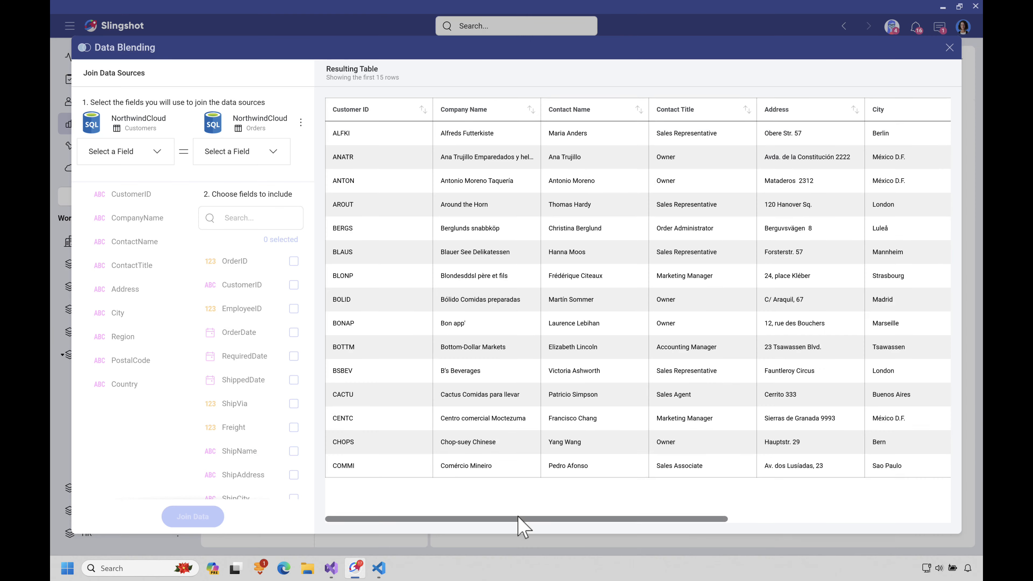
- Match the Customers table's Customer ID with the Orders table's CustomerID as the join fields
click(272, 152)
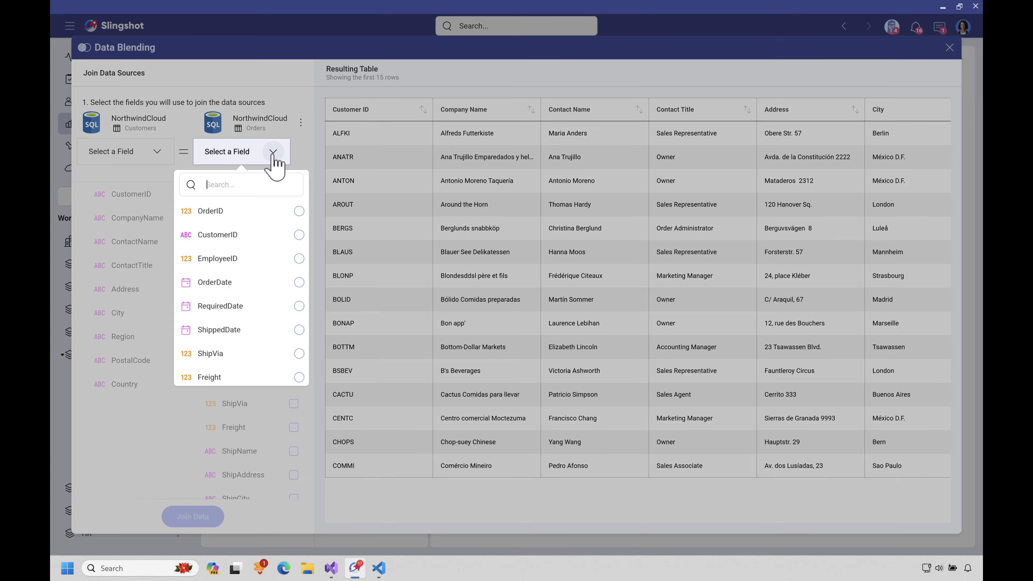
click(230, 235)
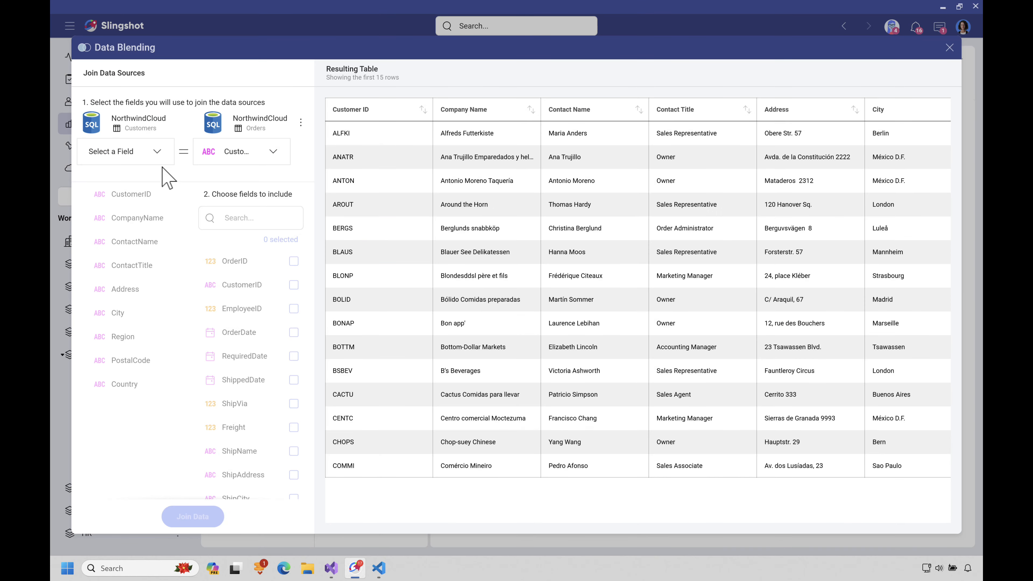
click(156, 153)
click(139, 212)
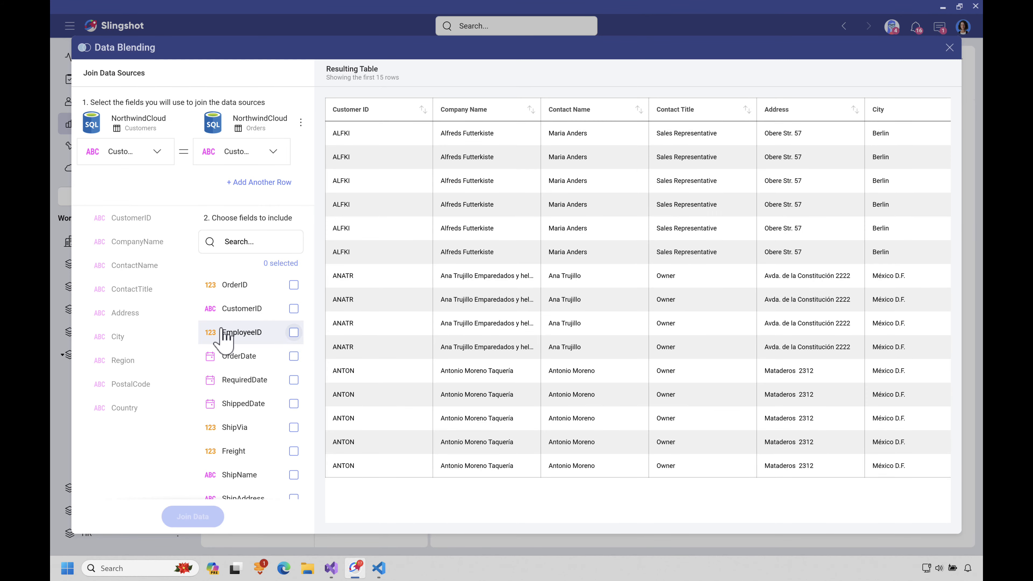
- Include OrderID, EmployeeID, OrderDate, RequiredDate, ShippedDate, ShipVia, Freight, ShipName and ShipAddress from Orders in the blend
click(293, 286)
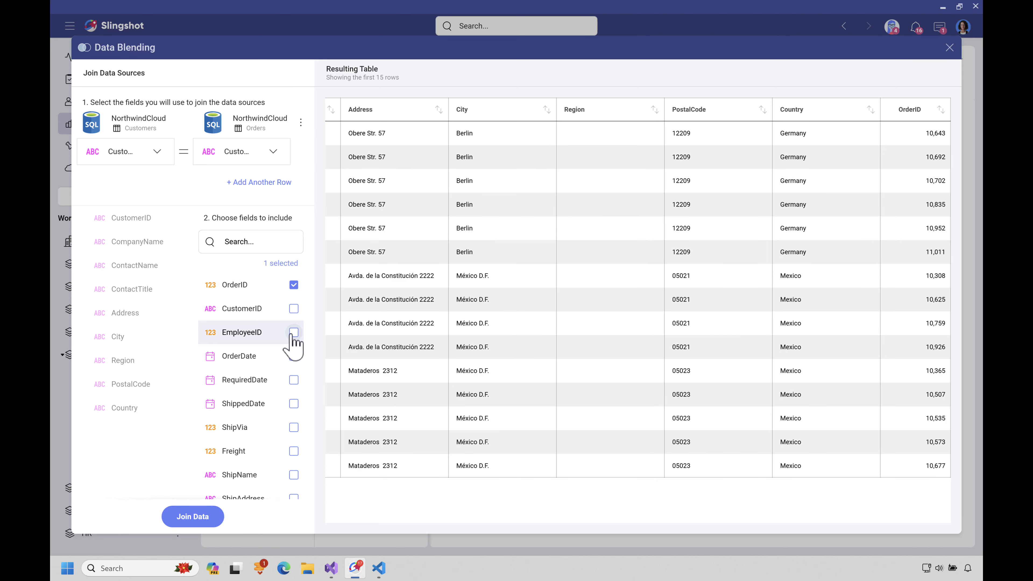
click(294, 356)
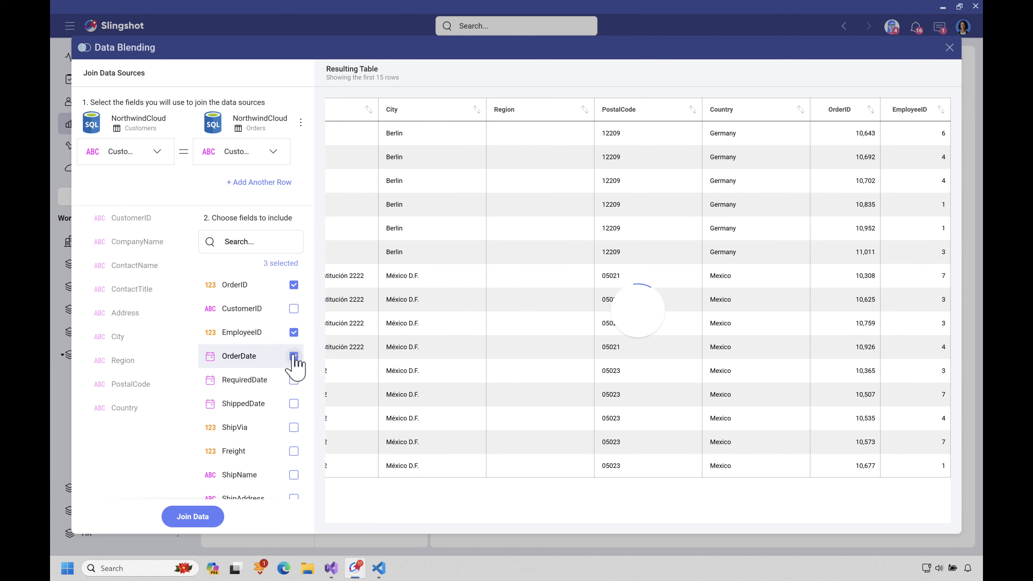
click(293, 380)
click(293, 403)
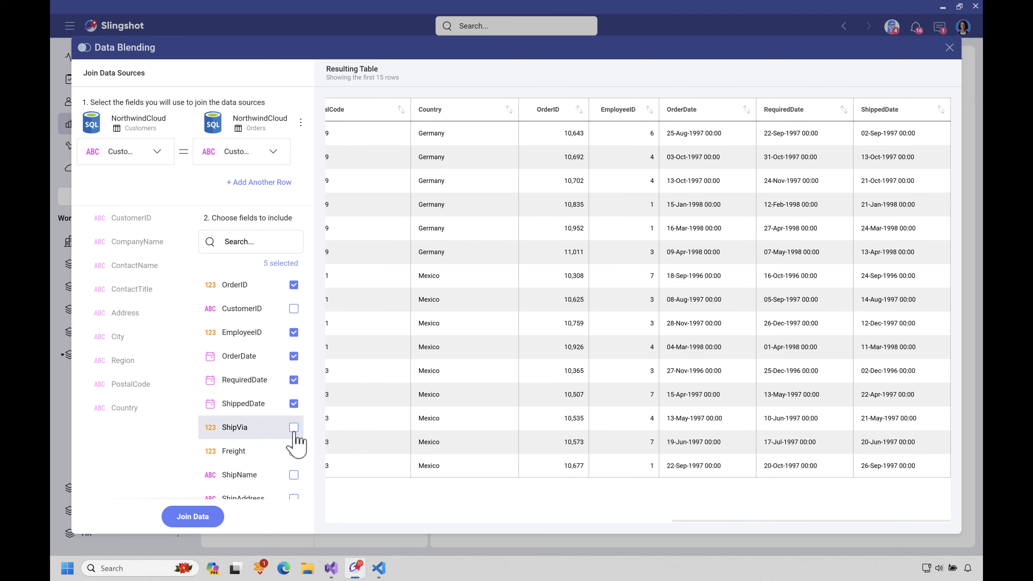
click(293, 427)
click(293, 451)
scroll(261, 452, down, 3)
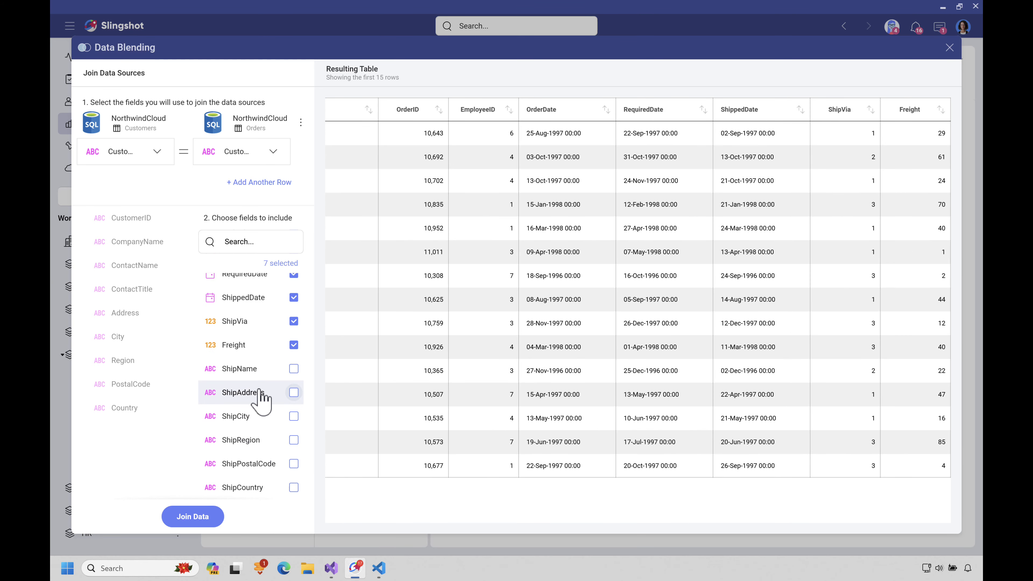
click(256, 378)
click(261, 392)
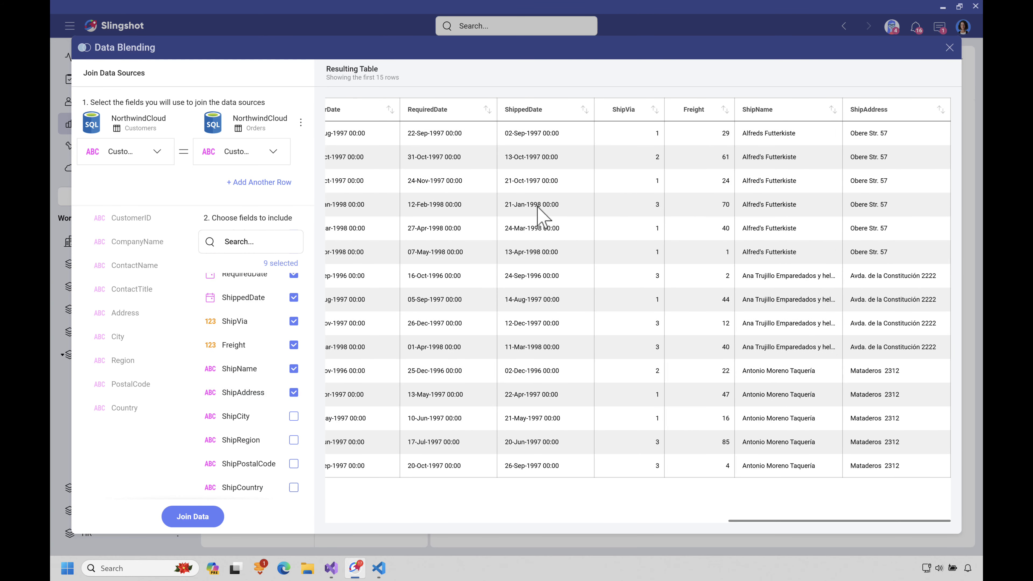
- Review the columns of the resulting table, then join the Orders data to Customers
drag(761, 526, 328, 524)
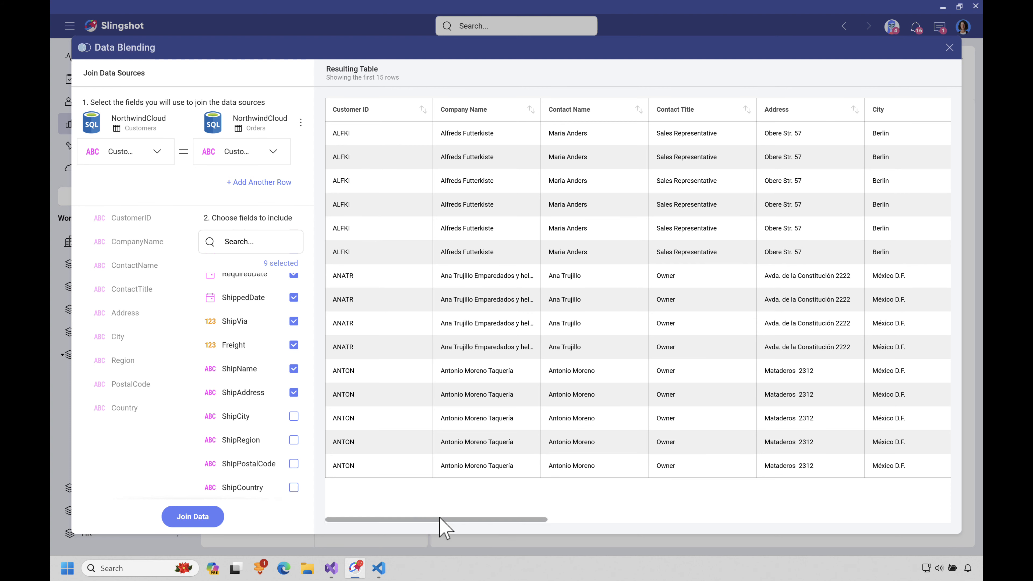
drag(441, 519, 623, 545)
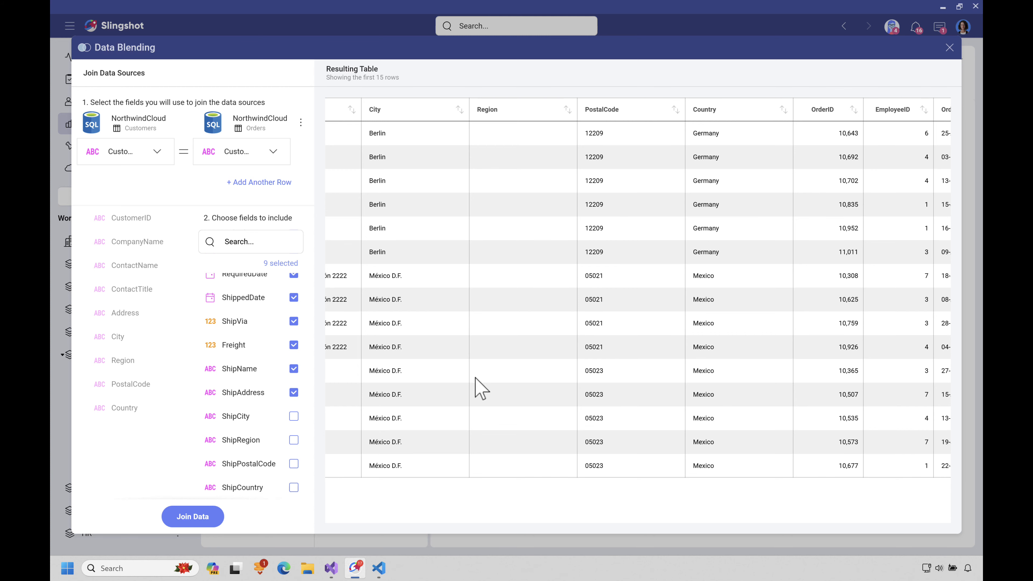
click(196, 515)
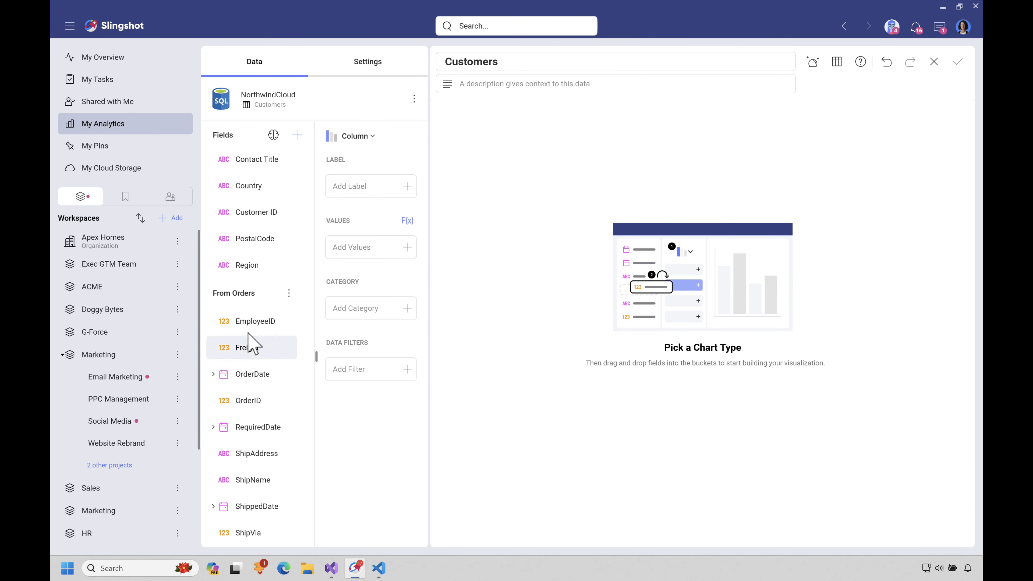
- Add another data source to the visualization's fields, selecting the Employees table of NorthwindCloud for blending
scroll(260, 240, up, 2)
scroll(251, 303, down, 1)
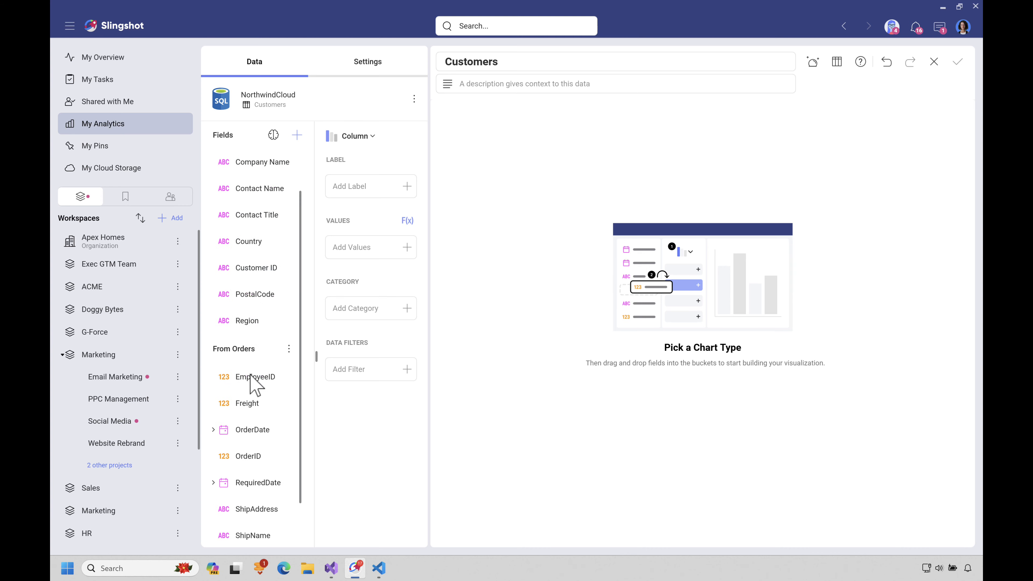
scroll(252, 431, down, 1)
scroll(243, 431, up, 2)
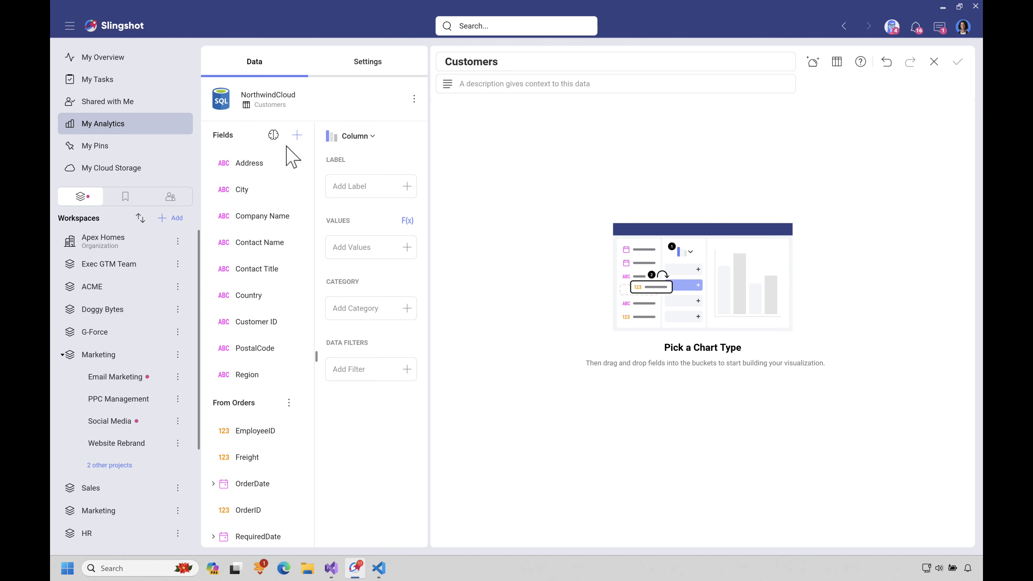
click(297, 136)
click(288, 192)
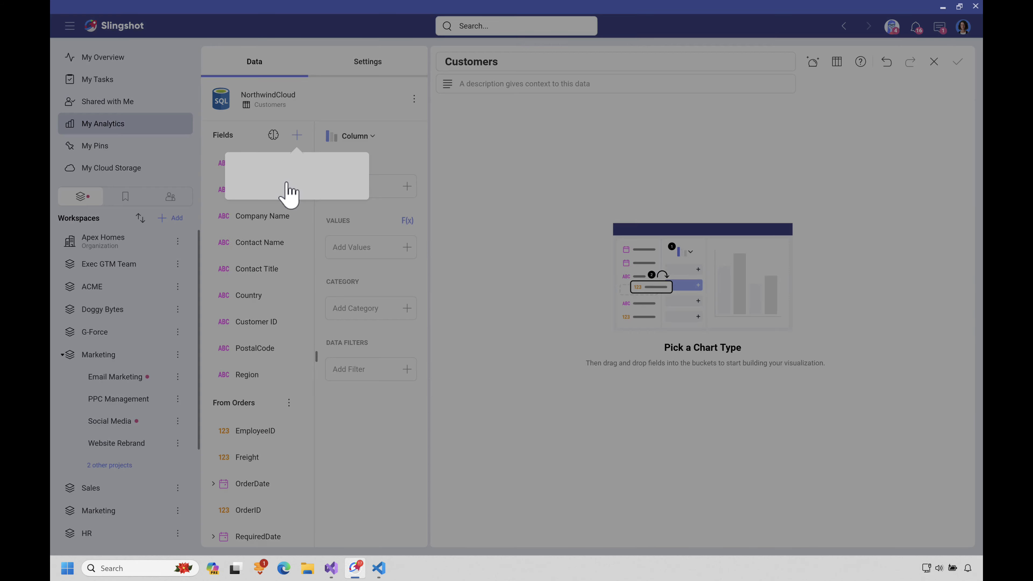
click(285, 212)
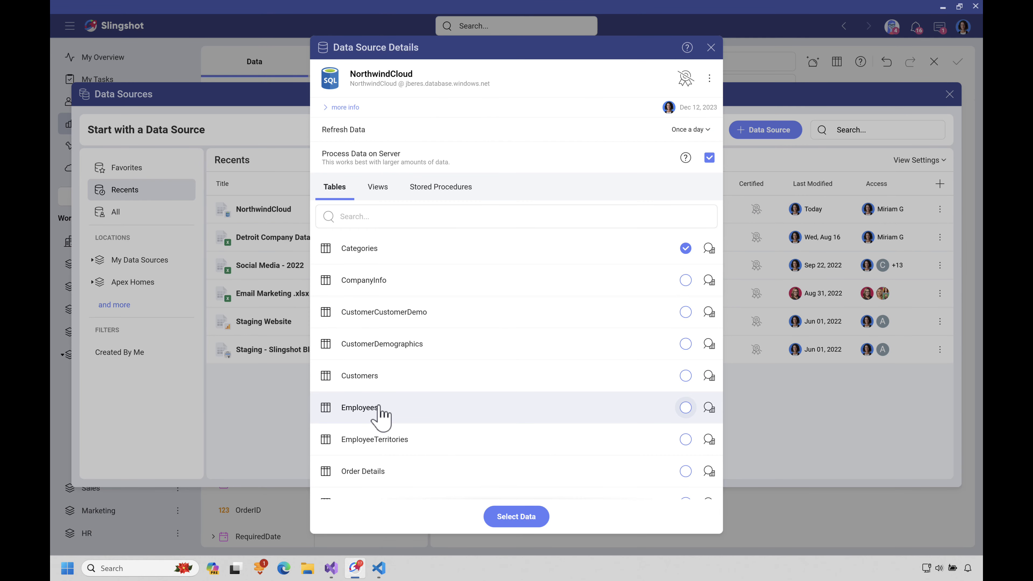
click(512, 516)
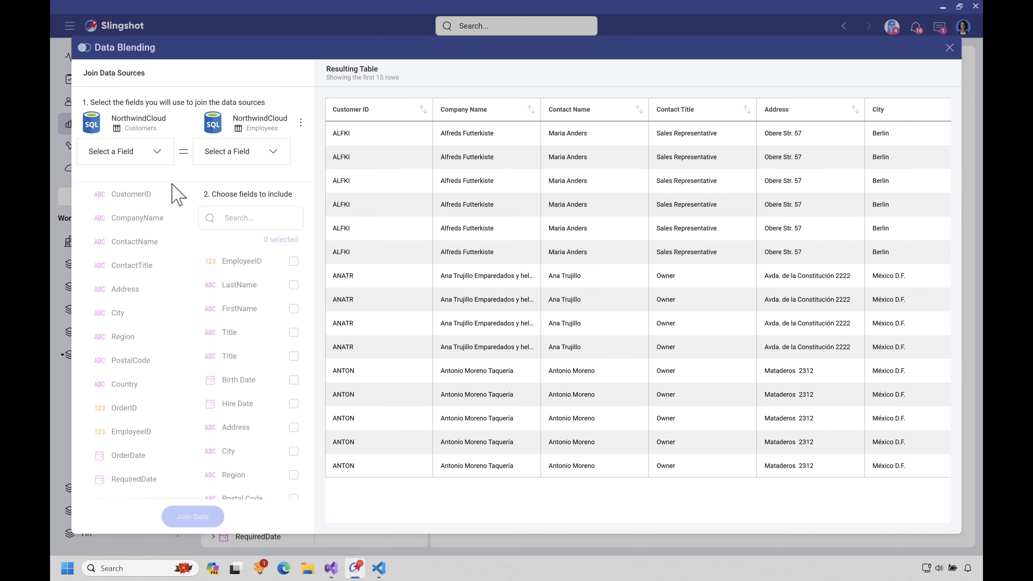
- Match EmployeeID from the blended Orders fields with the Employees table's EmployeeID as the join fields
click(156, 153)
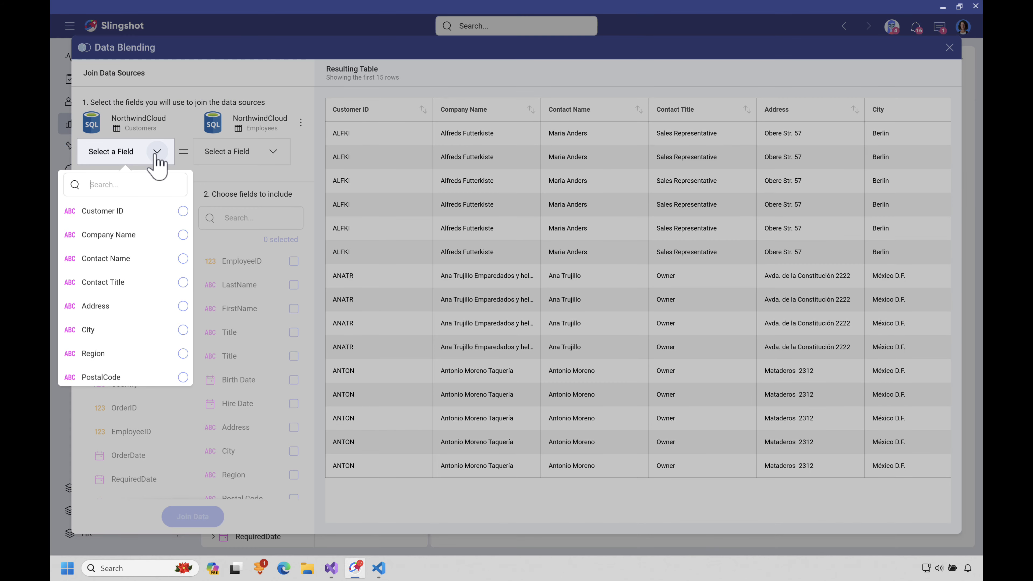
scroll(134, 297, down, 5)
scroll(131, 295, down, 3)
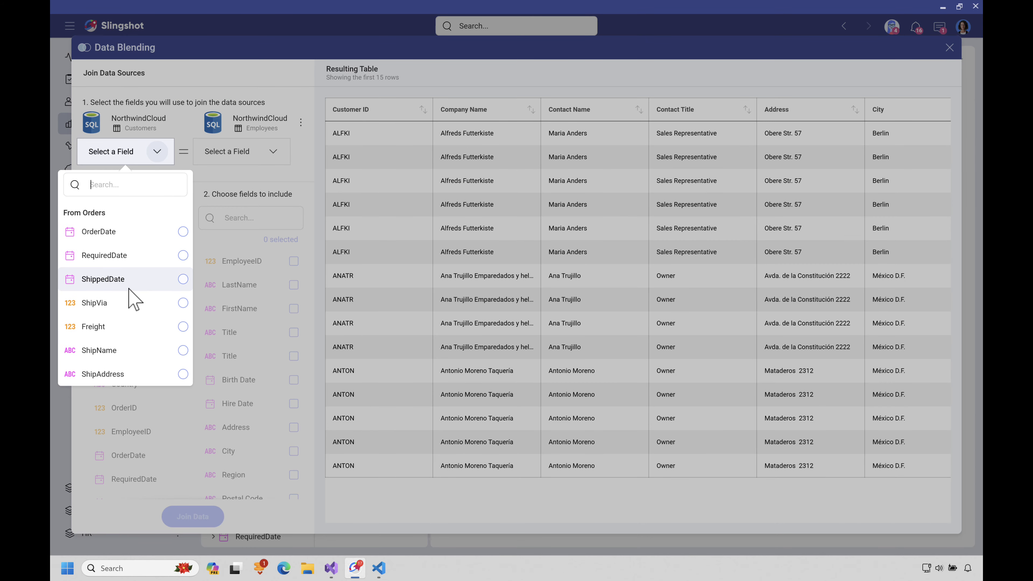
scroll(130, 299, up, 2)
click(122, 262)
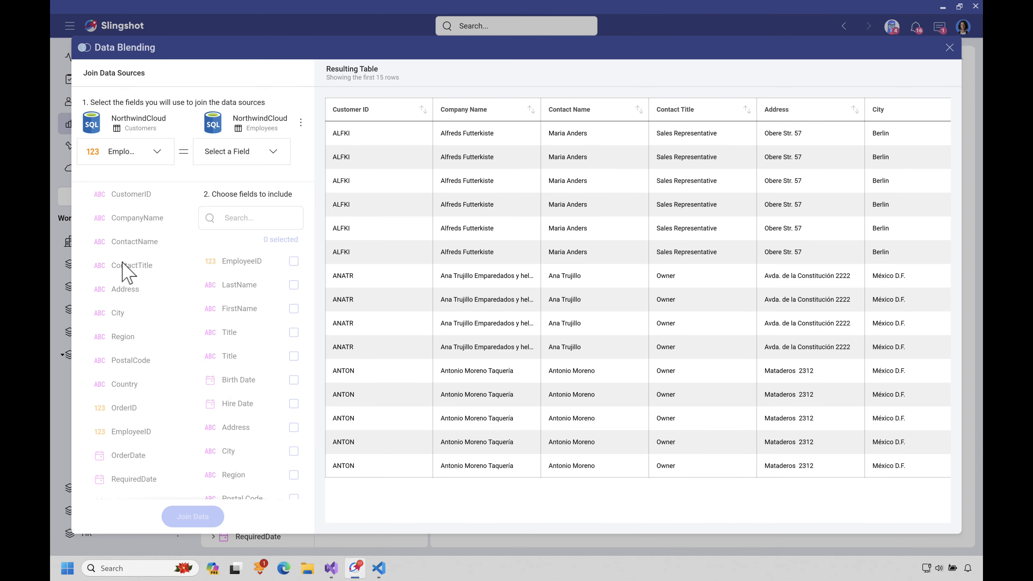
click(273, 152)
click(247, 211)
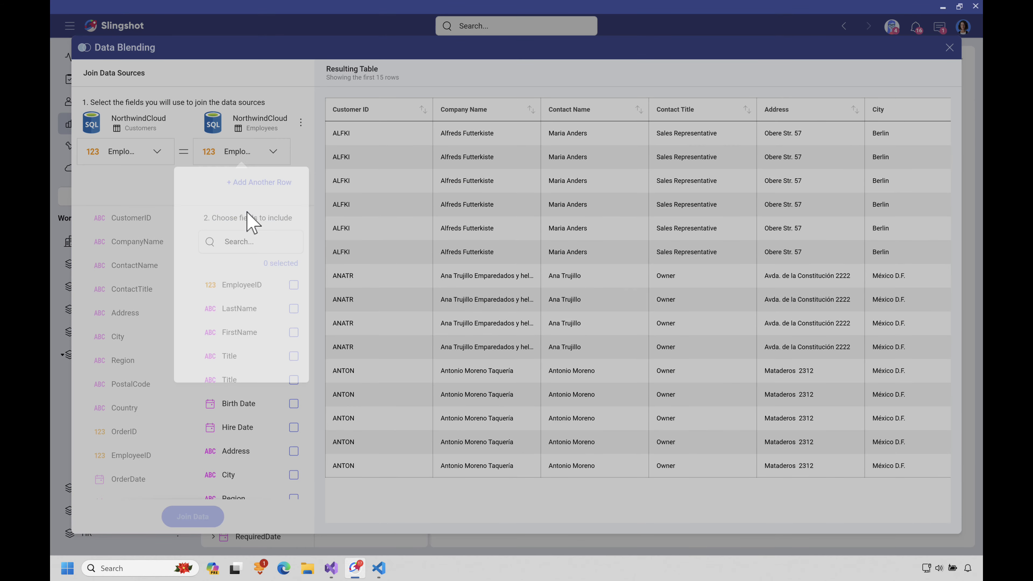
- Include LastName, FirstName, both Title fields, Birth Date and Hire Date from Employees in the blend and join the data
click(294, 308)
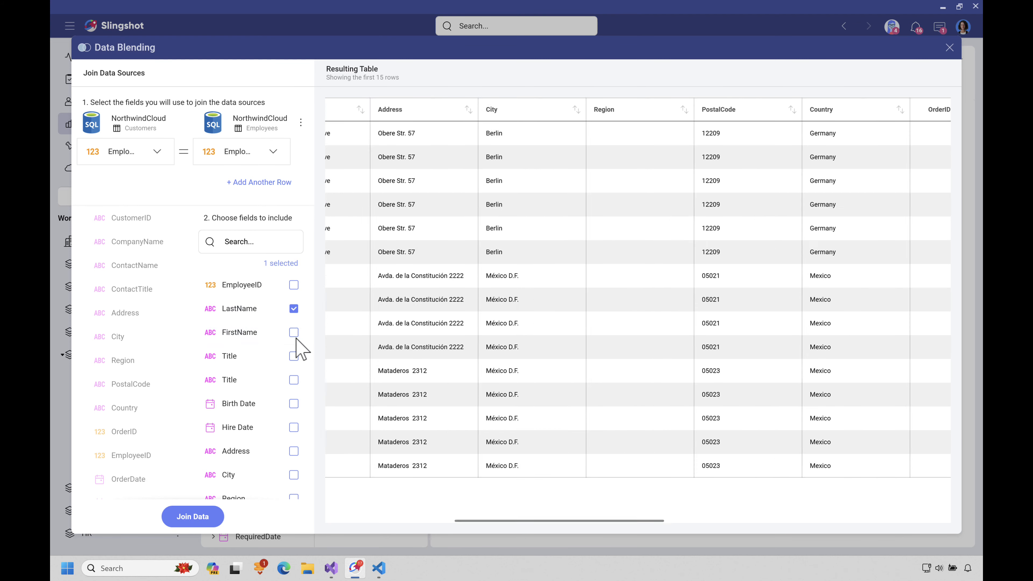
click(293, 332)
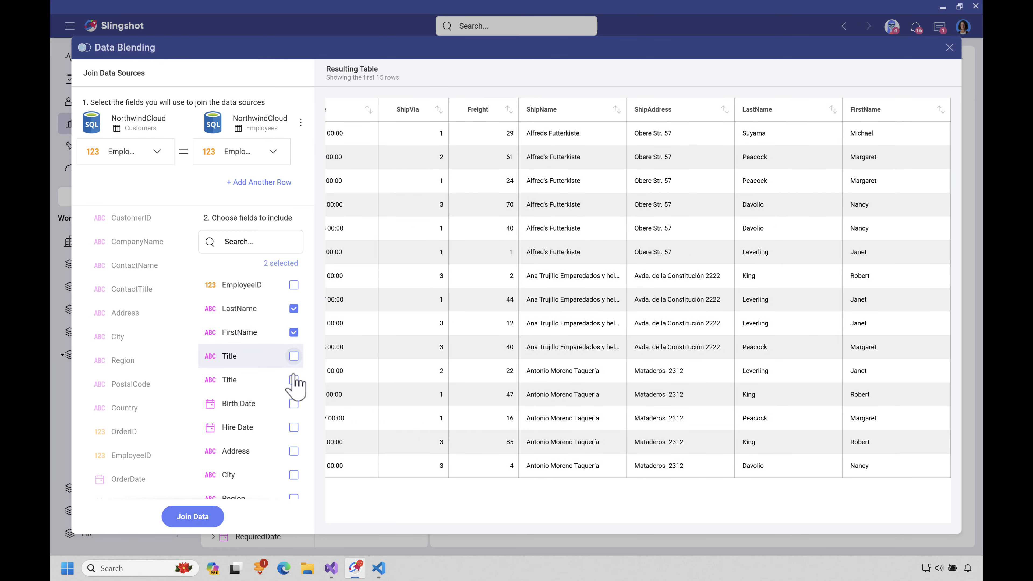
click(294, 380)
click(293, 403)
click(294, 427)
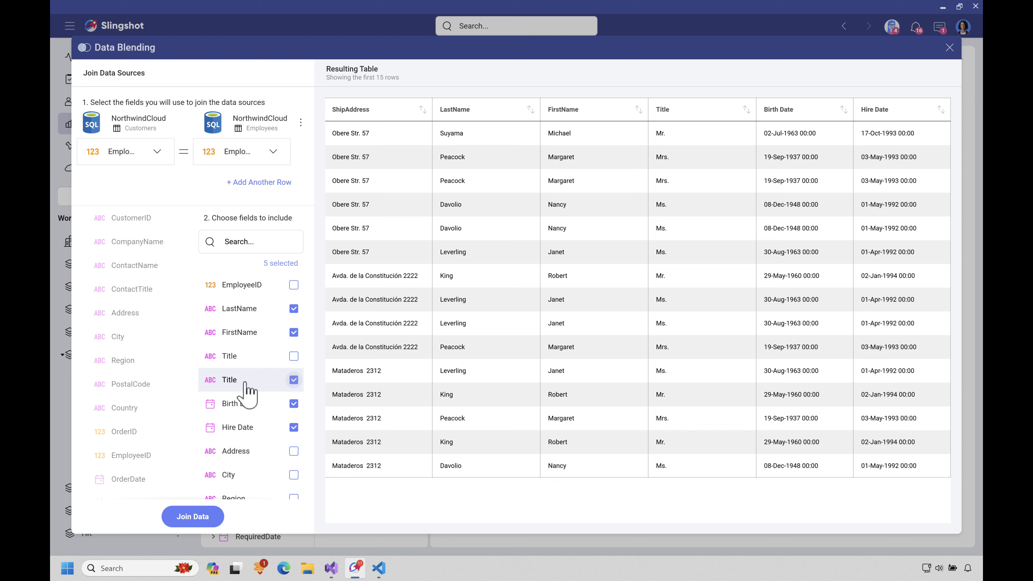
click(293, 356)
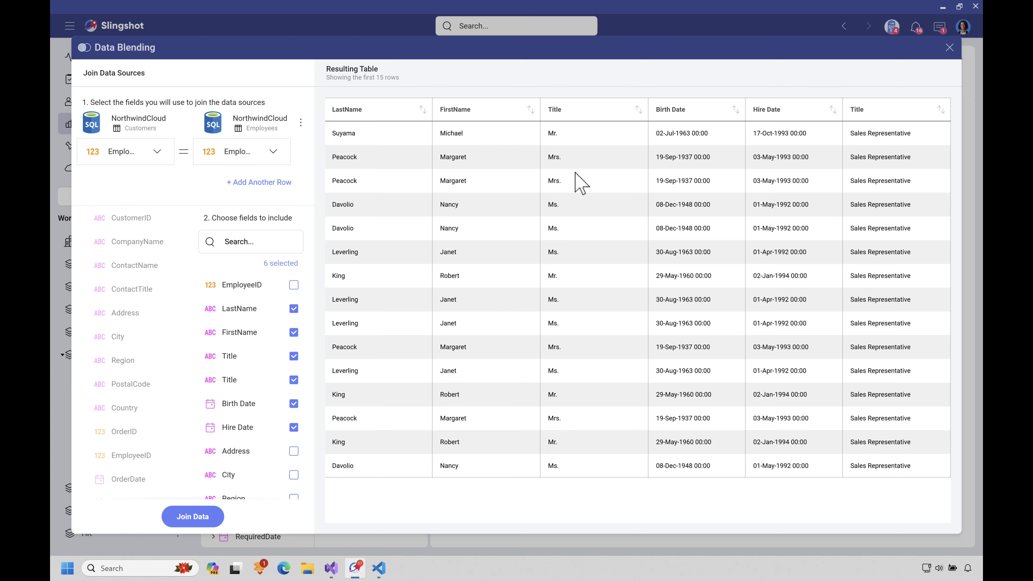
click(208, 516)
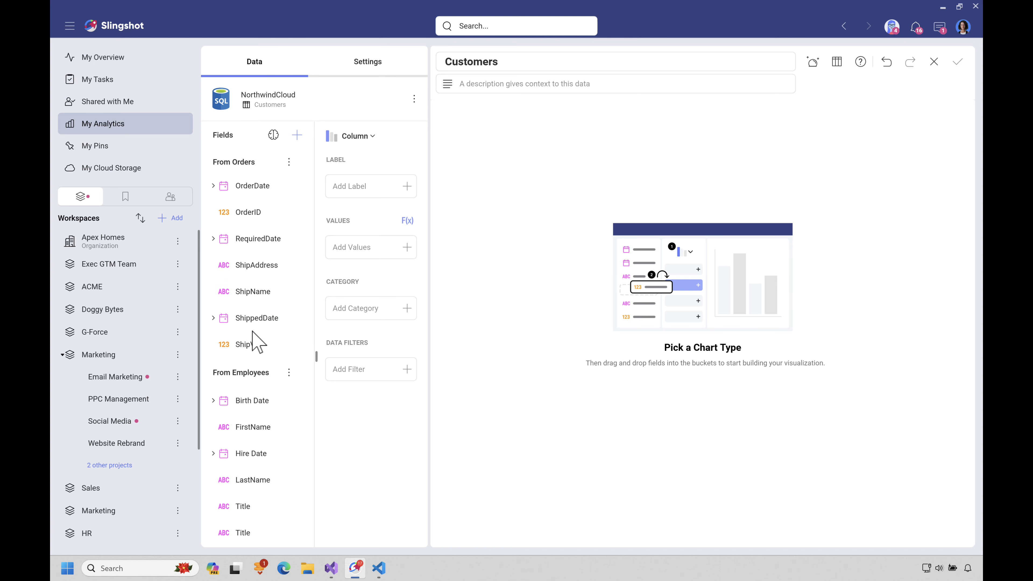
- Build the column chart with Customer ID as label and value, moving Country from the values to the category
scroll(255, 326, up, 5)
scroll(252, 285, down, 3)
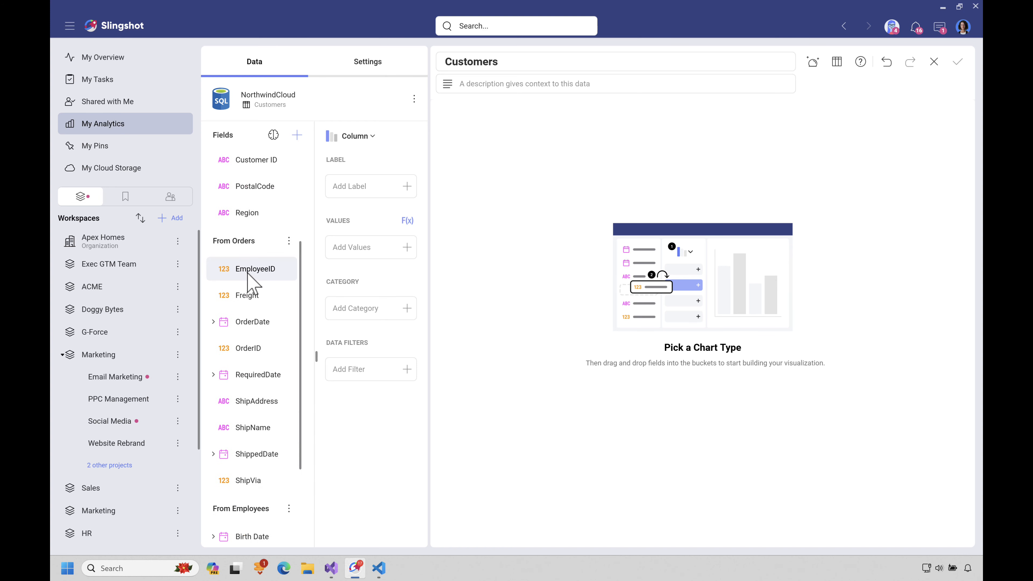
scroll(253, 285, up, 3)
mouse_move(245, 279)
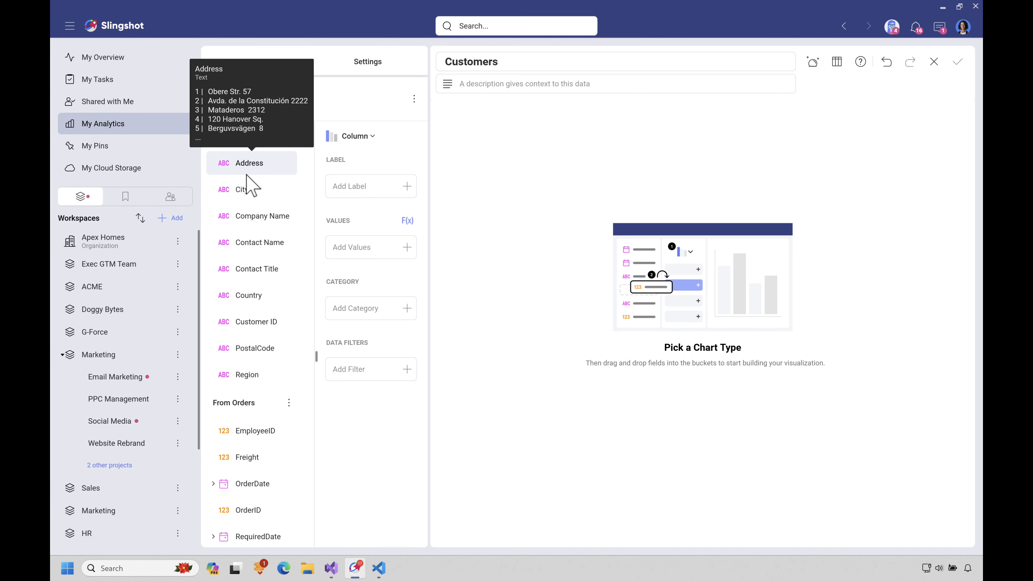
drag(256, 321, 382, 191)
drag(252, 299, 376, 286)
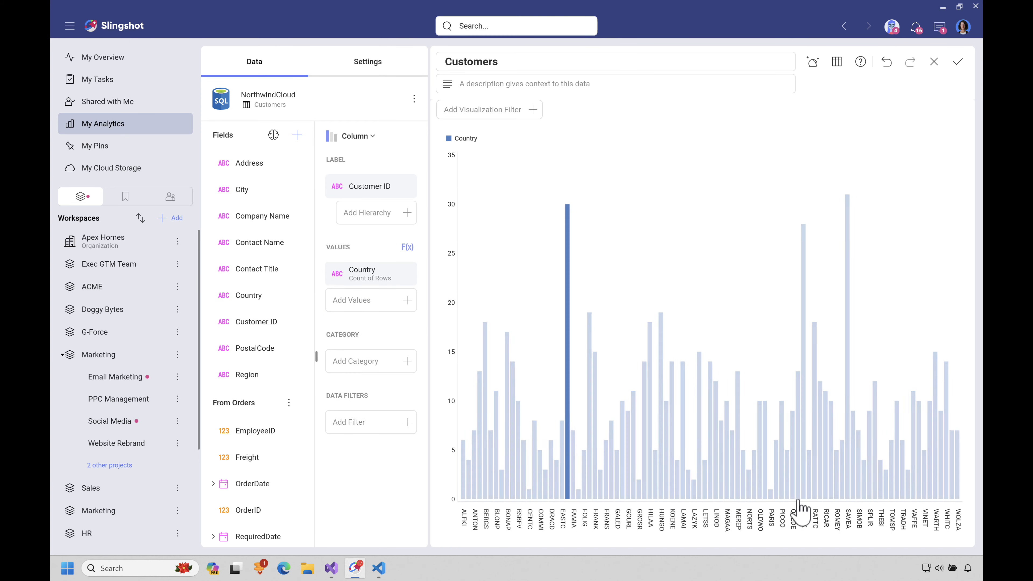
mouse_move(878, 499)
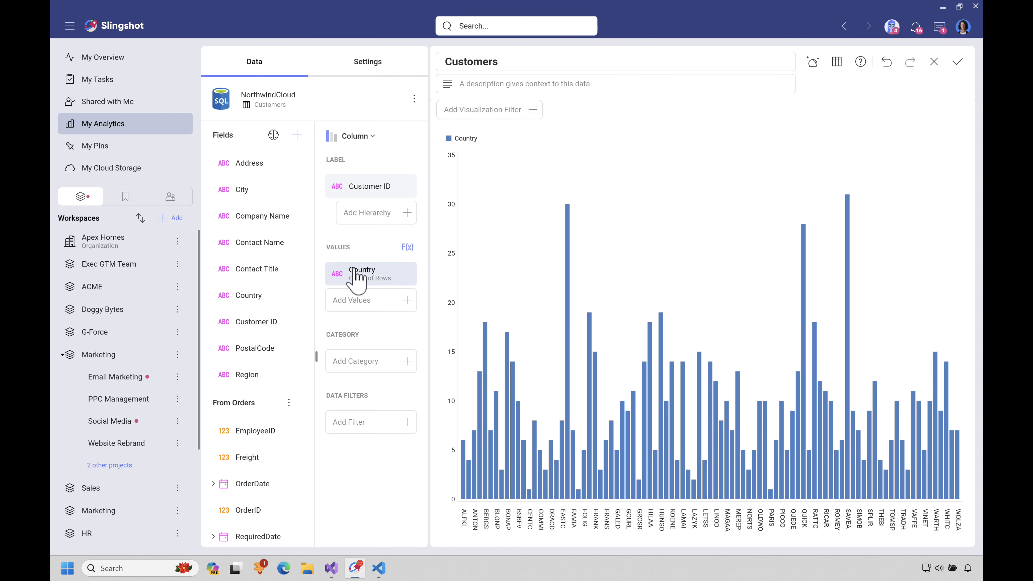
drag(357, 281, 345, 365)
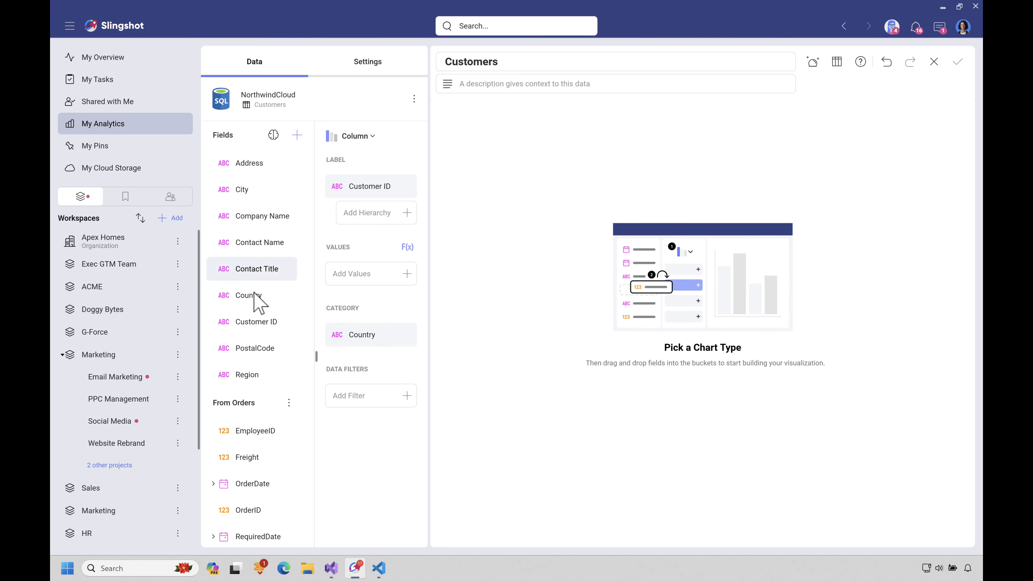
drag(250, 326, 370, 272)
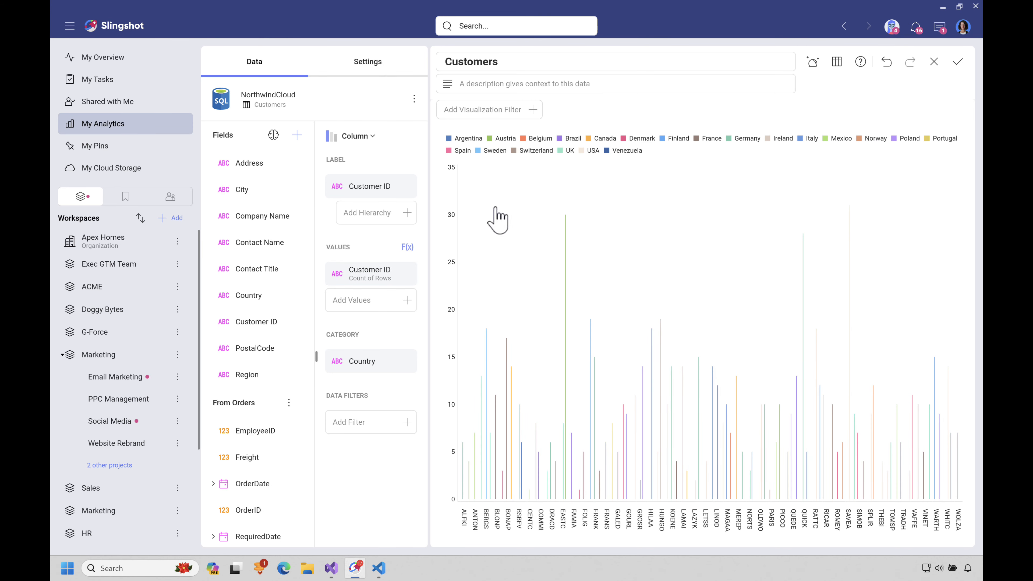
- Set the aggregation of the Customer ID value to Count of Distinct Rows and update the field
click(368, 279)
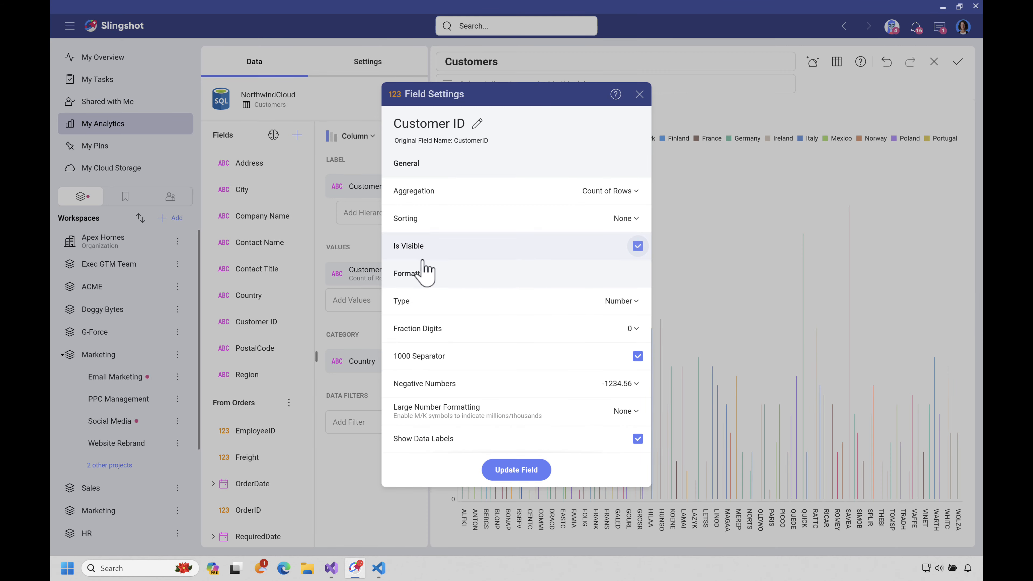
click(608, 192)
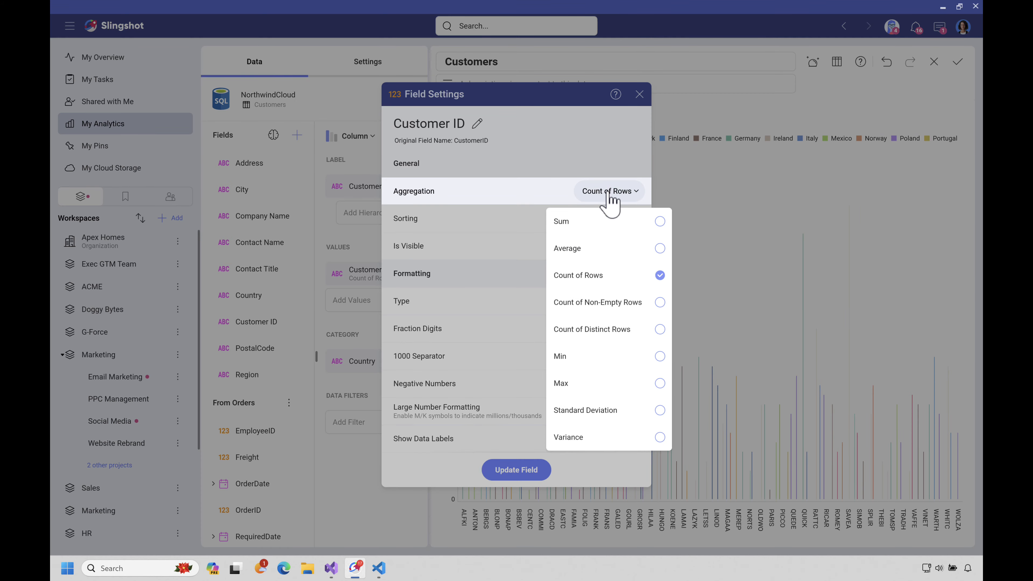
click(606, 331)
click(529, 475)
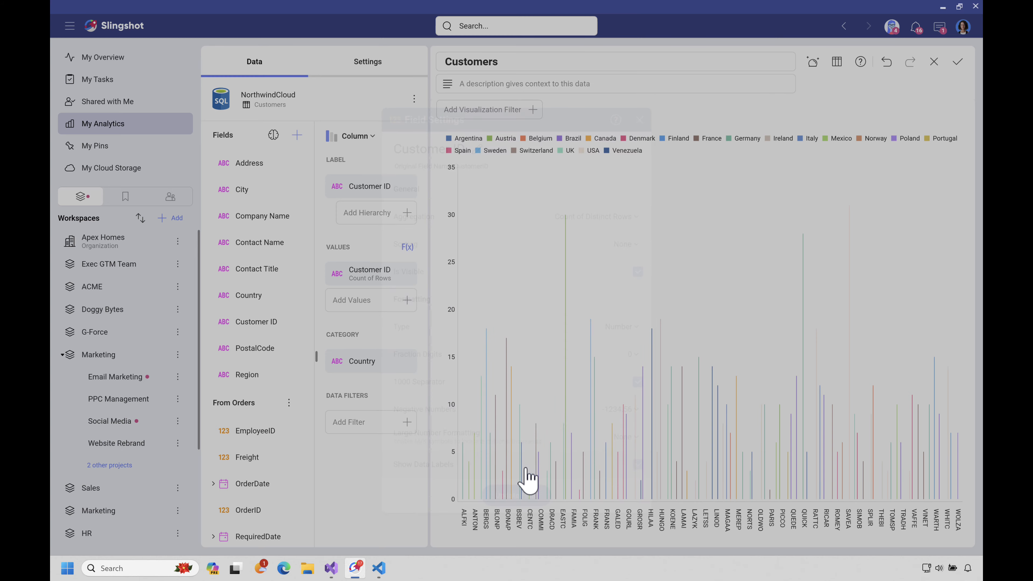
mouse_move(527, 440)
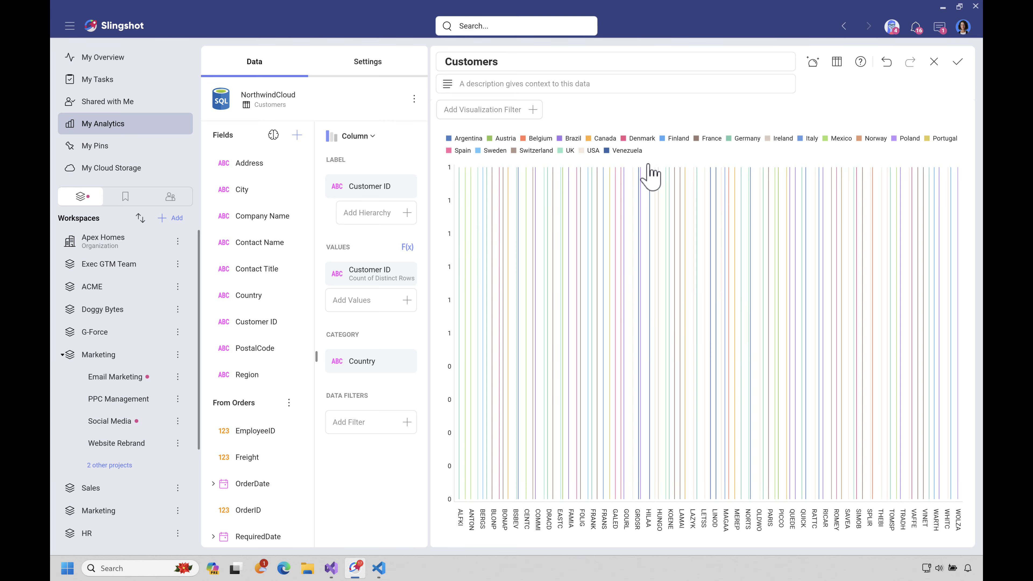
- Change the visualization's chart type from Column to a Choropleth map
click(368, 140)
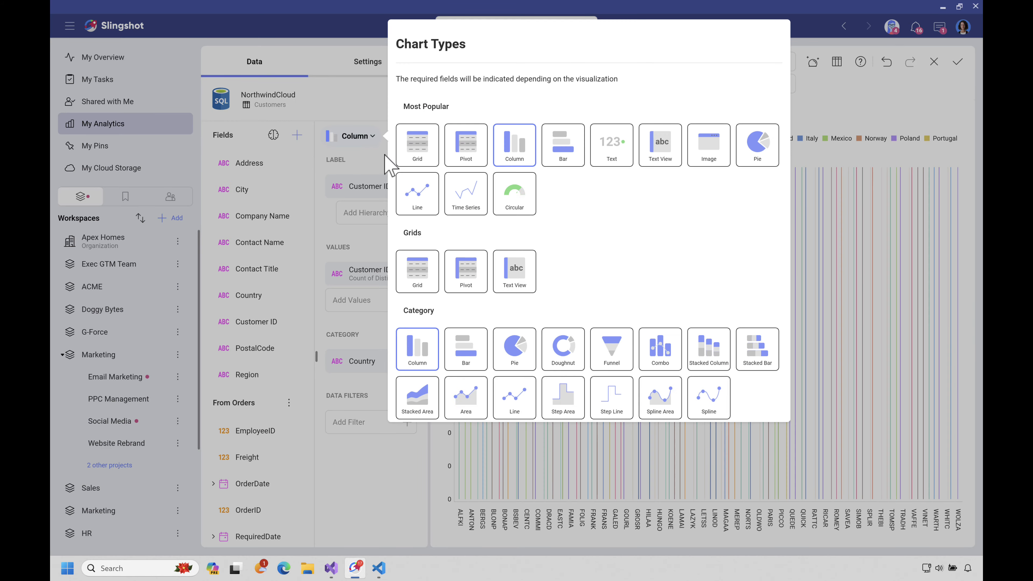
scroll(535, 272, down, 3)
scroll(536, 277, down, 2)
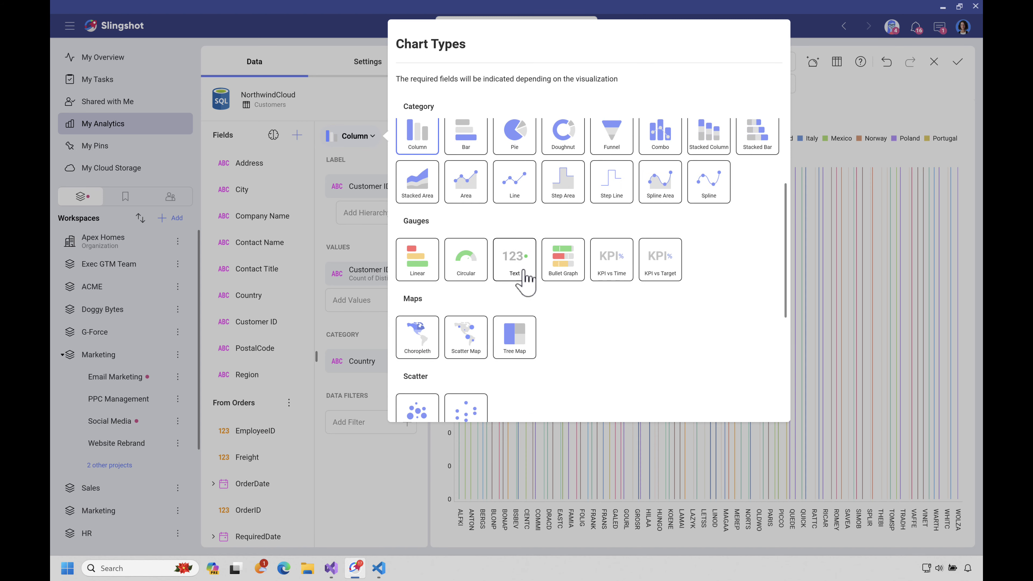
click(415, 335)
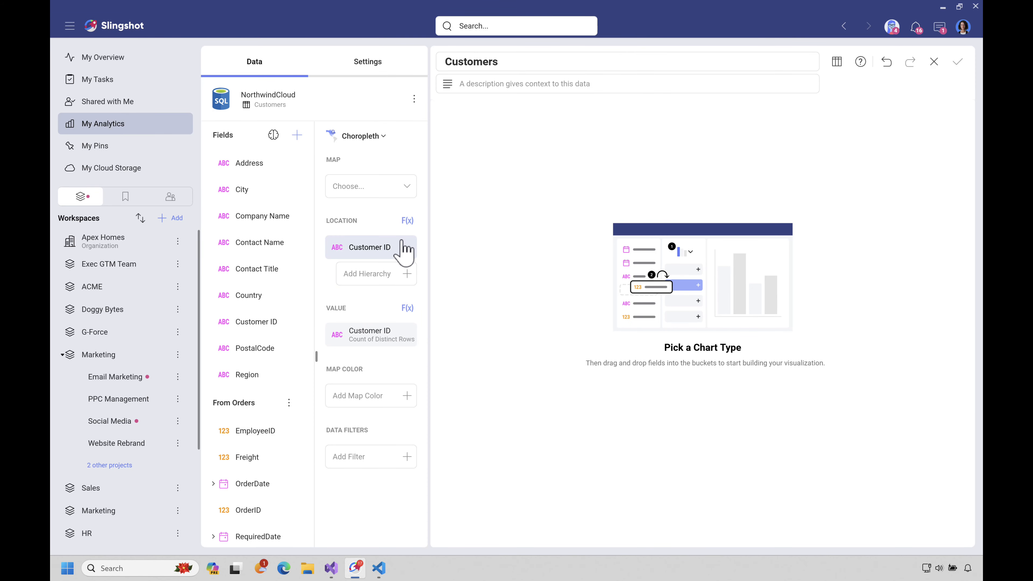
- Replace Customer ID with Country as the map's location field and choose World Countries as the map
drag(403, 249, 257, 245)
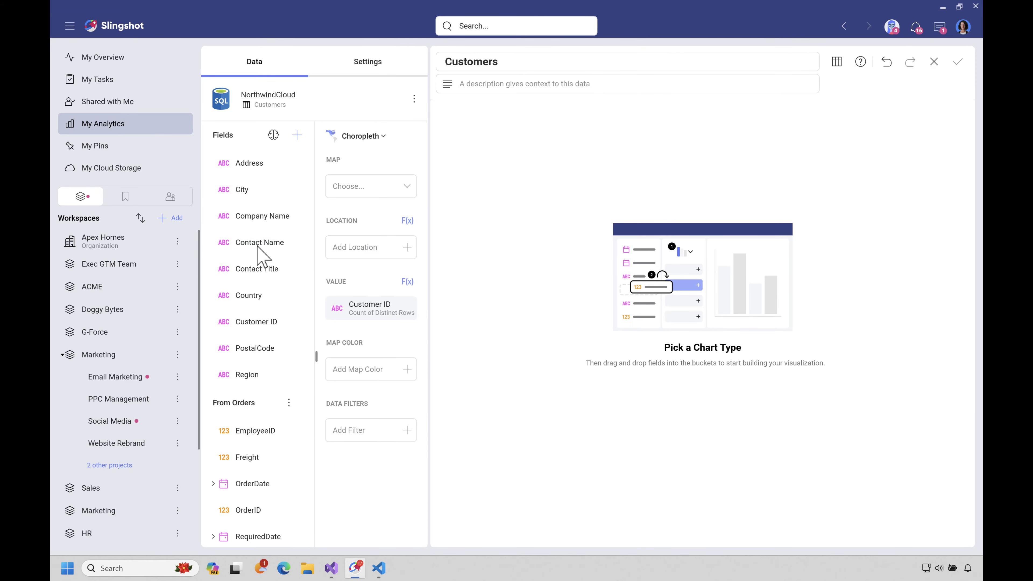
click(406, 247)
scroll(368, 148, down, 2)
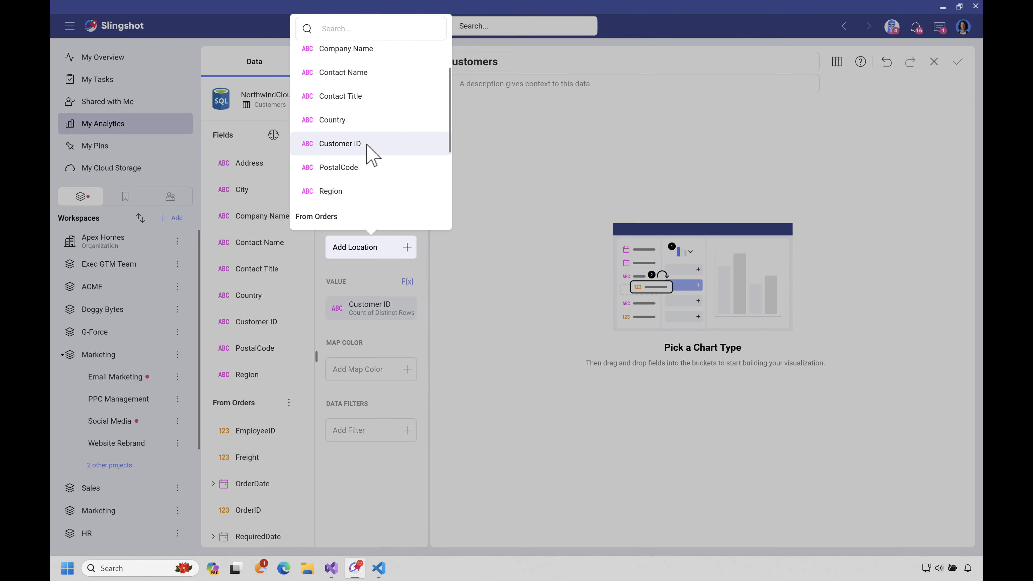
scroll(368, 149, down, 2)
scroll(368, 148, up, 2)
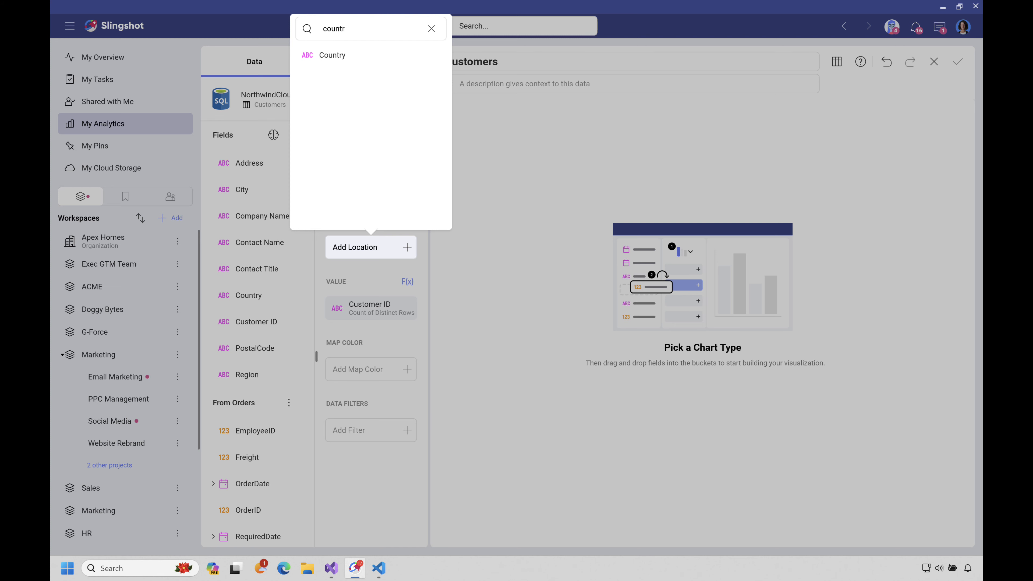
click(332, 55)
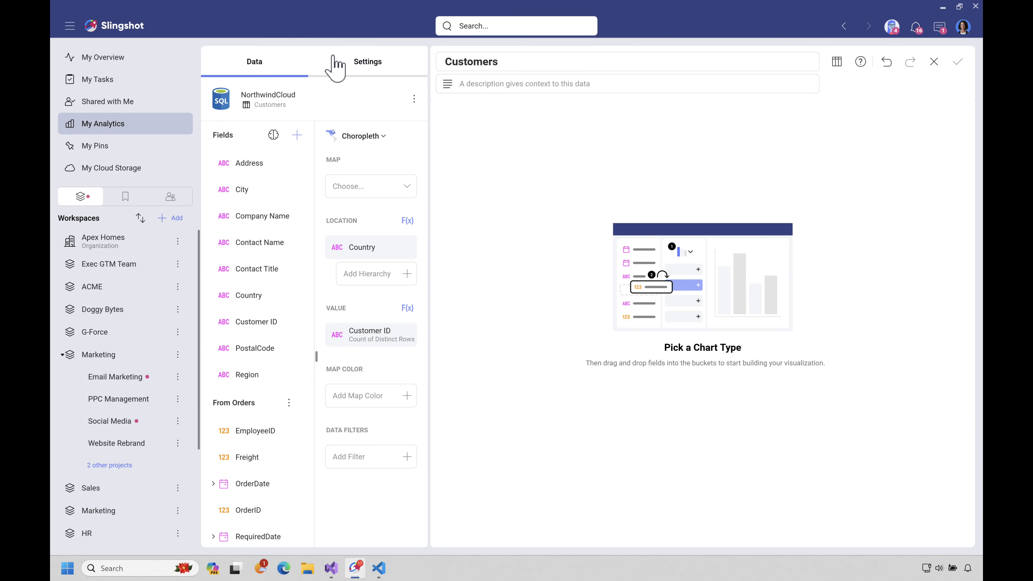
click(384, 195)
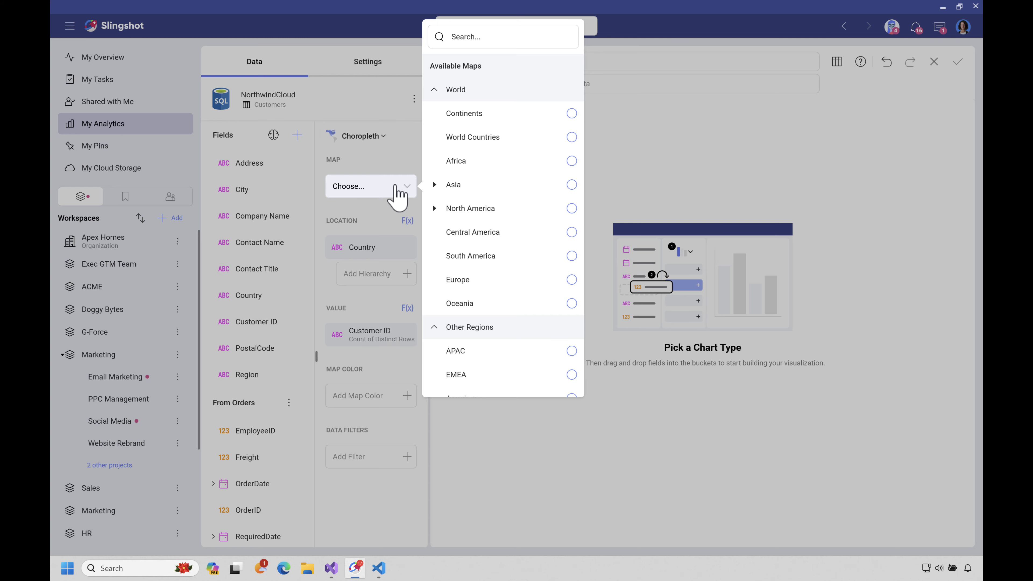
click(477, 140)
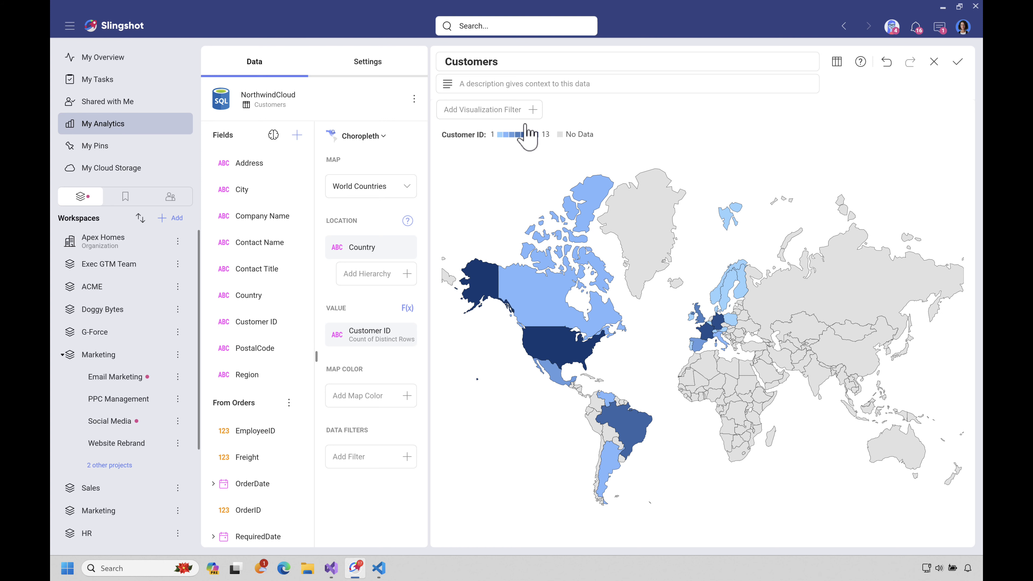
- Rename the visualization as Customers Per Country and save it to the dashboard
click(534, 63)
text(Cu)
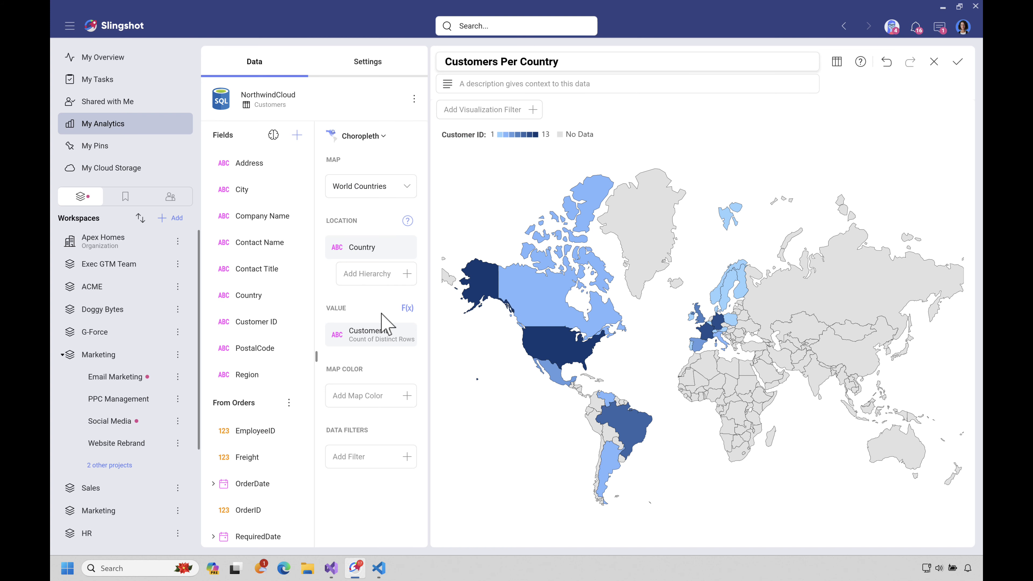
click(957, 61)
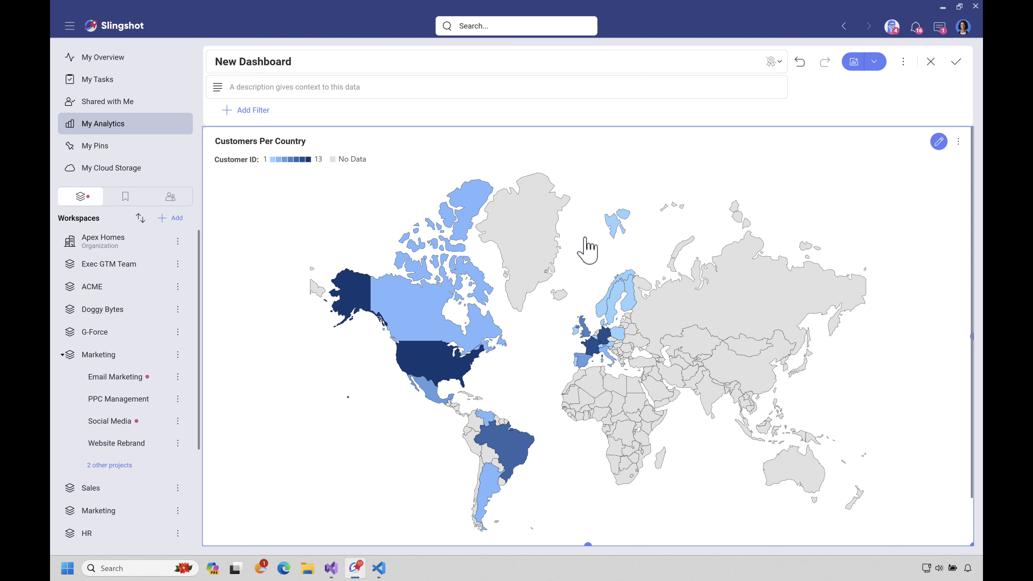
- Rename the new dashboard as Customer Analysis
double_click(349, 64)
click(350, 65)
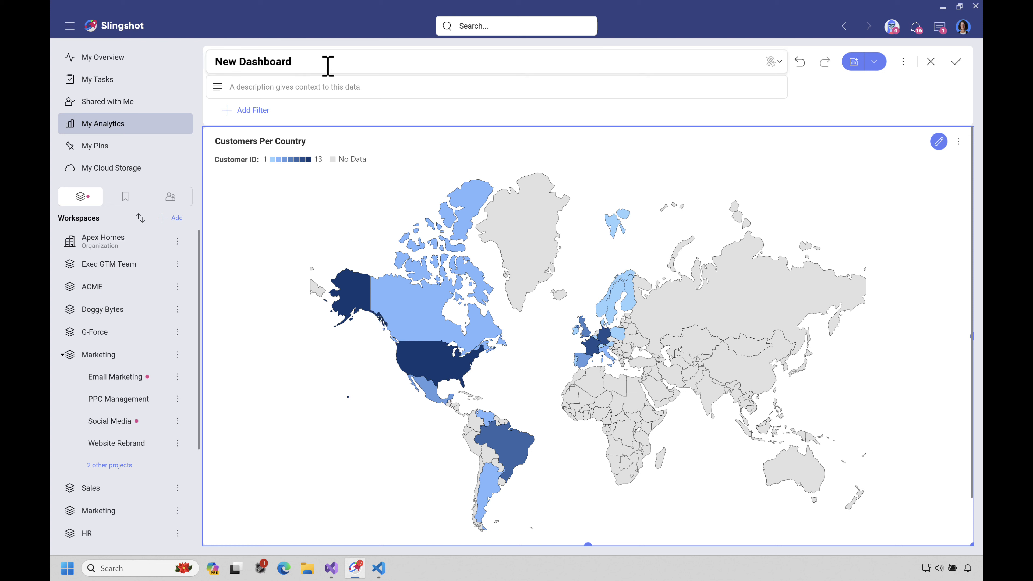
drag(328, 65, 189, 64)
text(Cust)
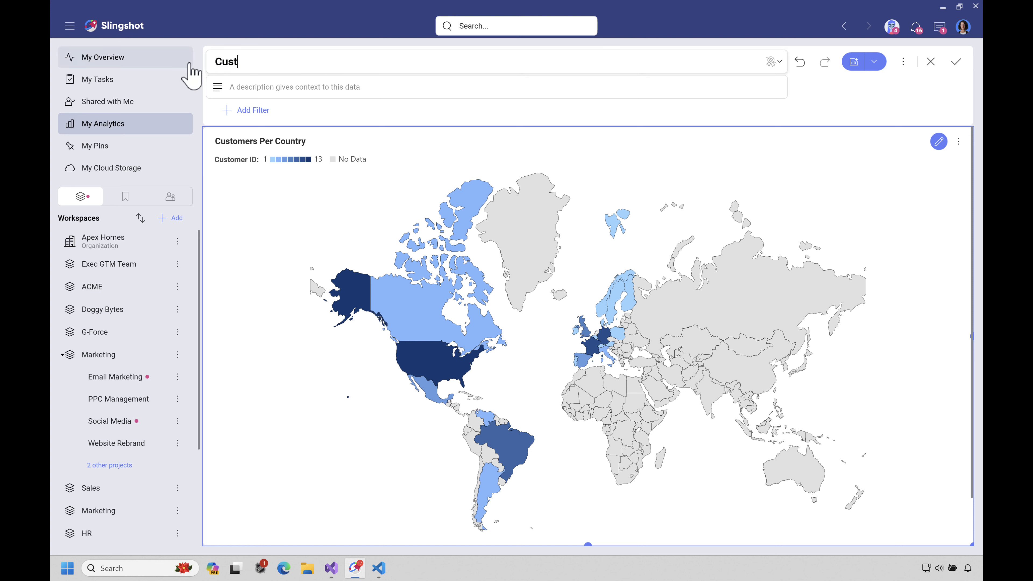
text(omer Analysis)
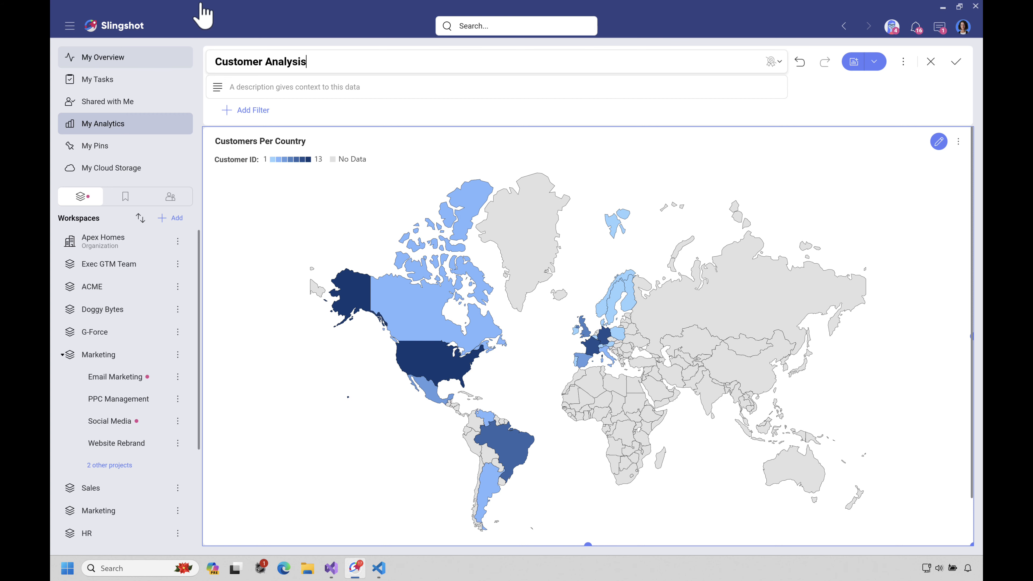
- Duplicate the Customers Per Country map on the dashboard and open the first of the two for editing
click(963, 143)
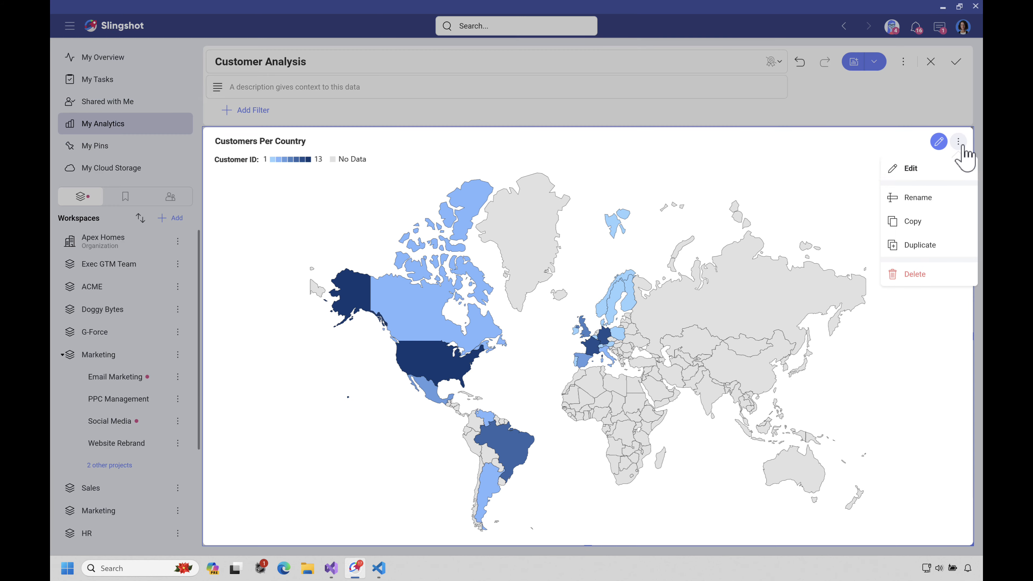
click(928, 247)
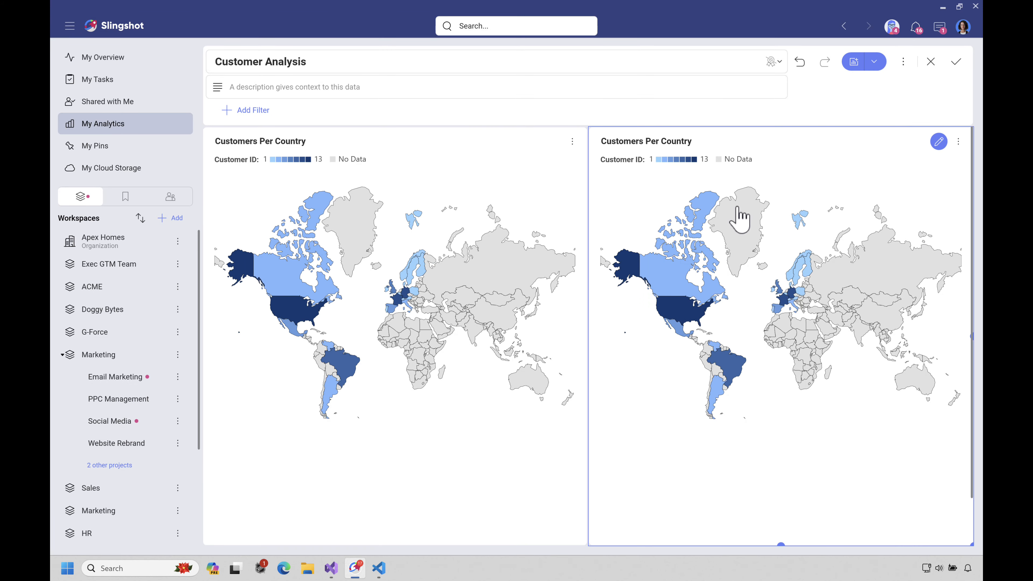
click(553, 142)
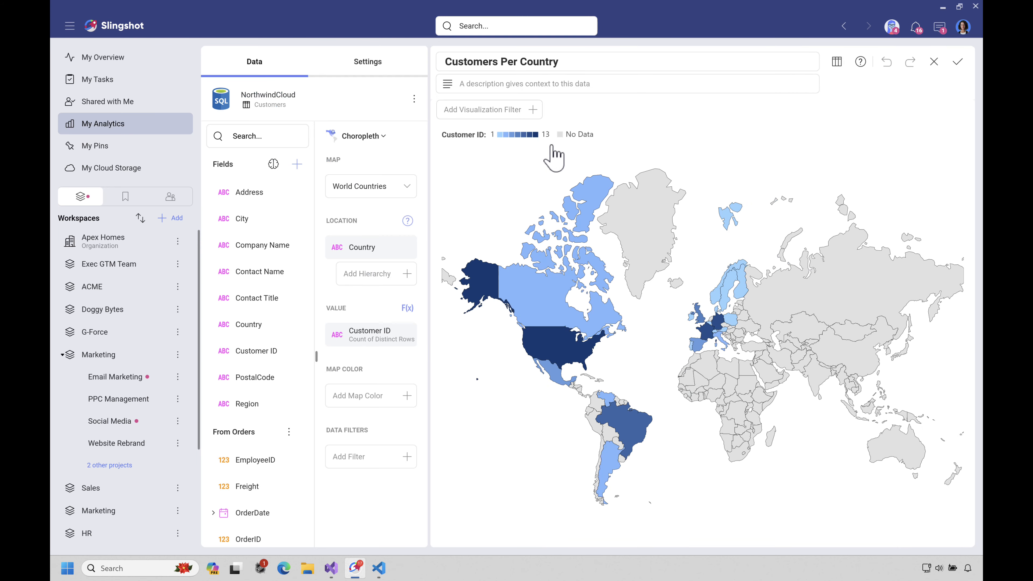
- Change the opened map's chart type to Text View and place the Customer ID column before Country
click(375, 139)
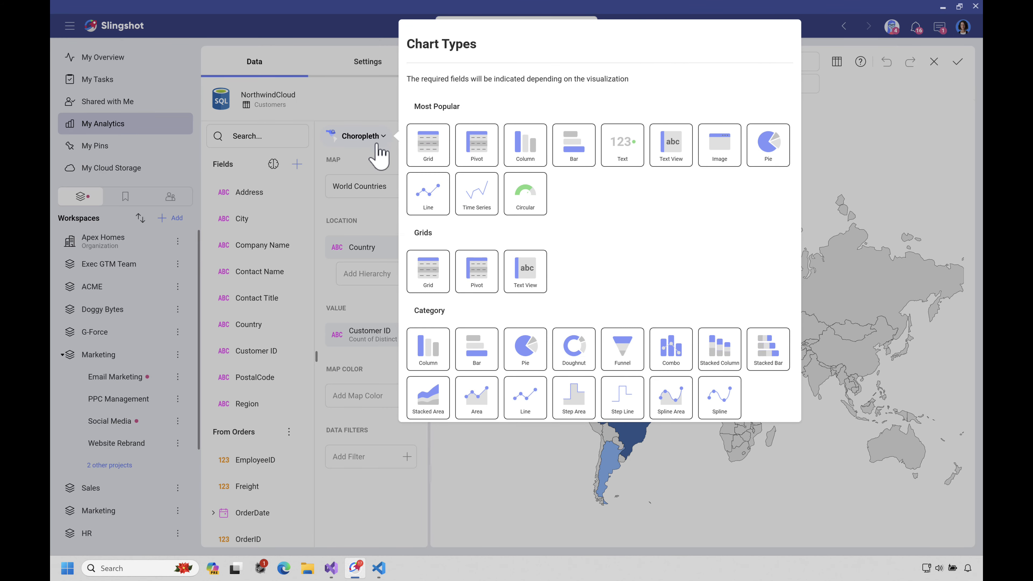
click(666, 150)
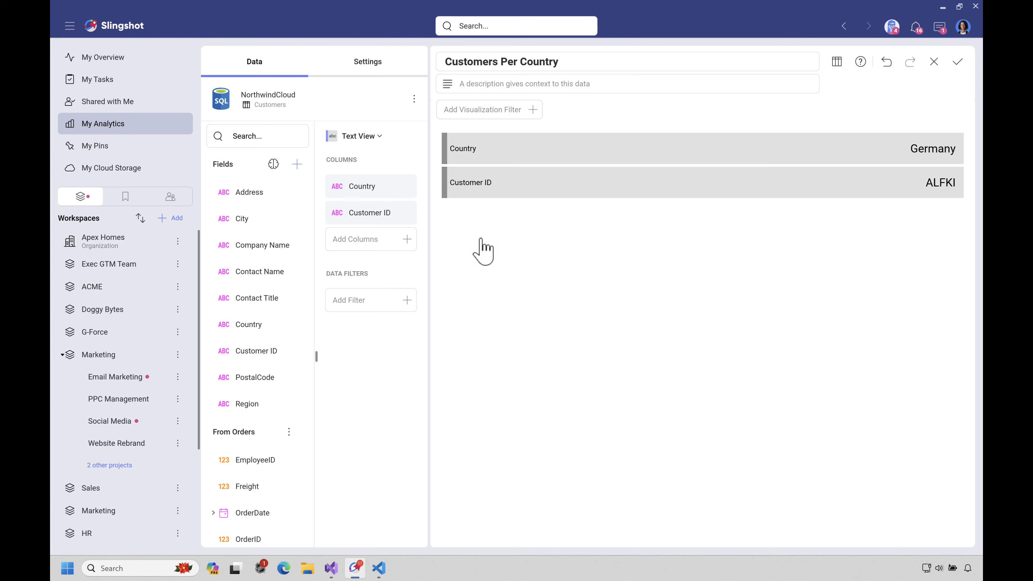
drag(366, 216, 357, 179)
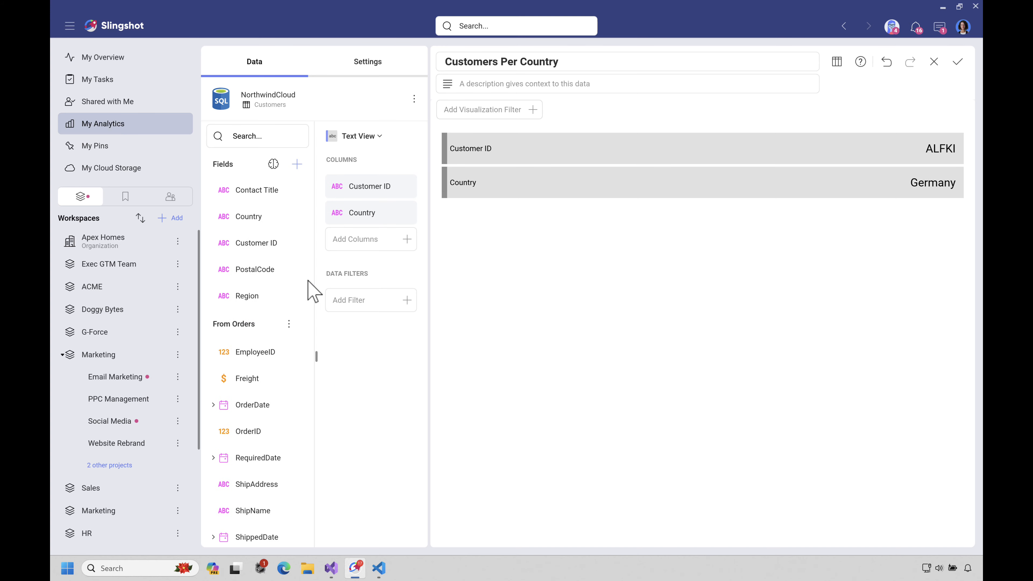
- Try Region as the third column of the Text View, replacing it with City after Country
drag(262, 295, 374, 238)
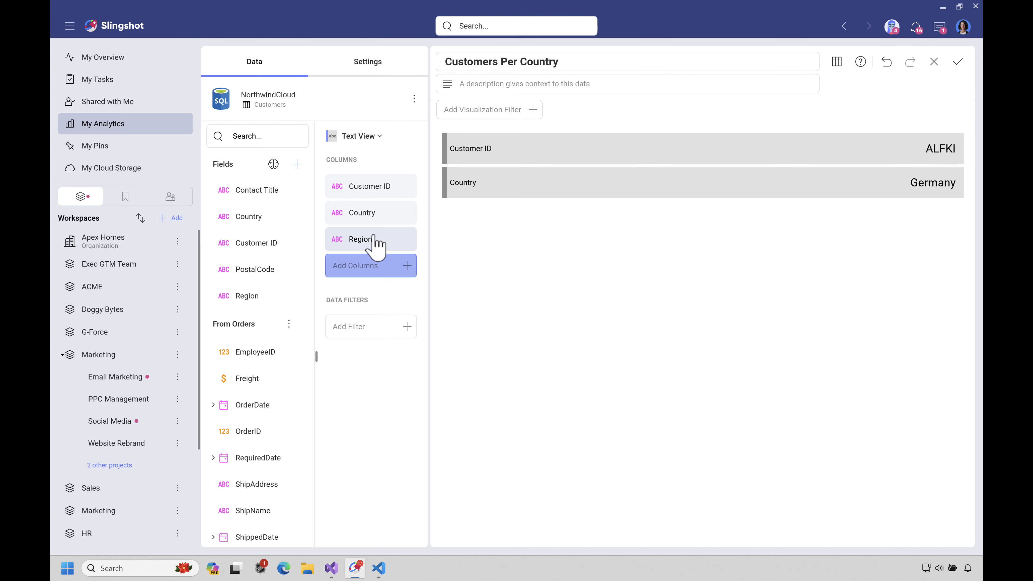
scroll(265, 291, up, 3)
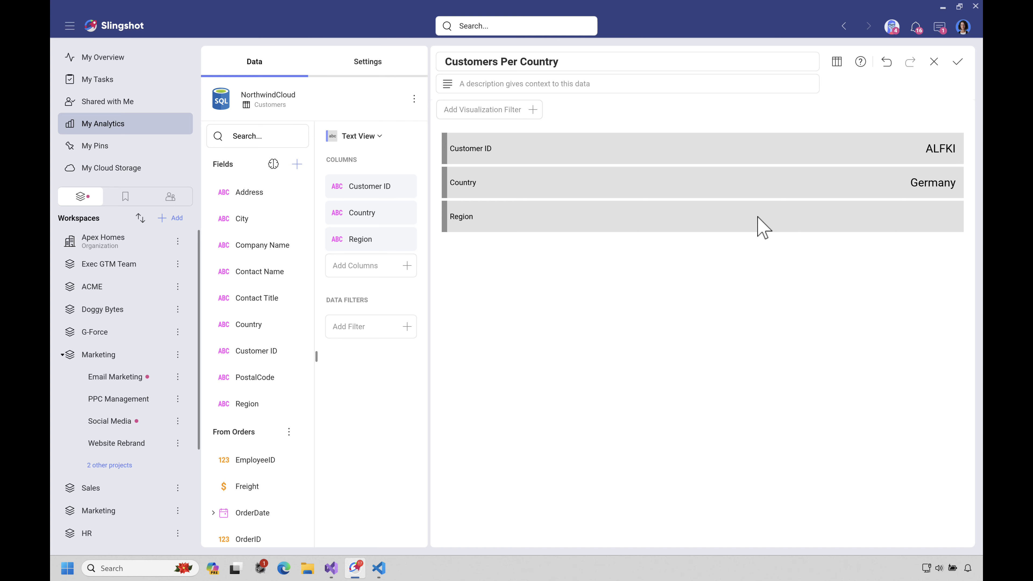
drag(394, 240, 356, 244)
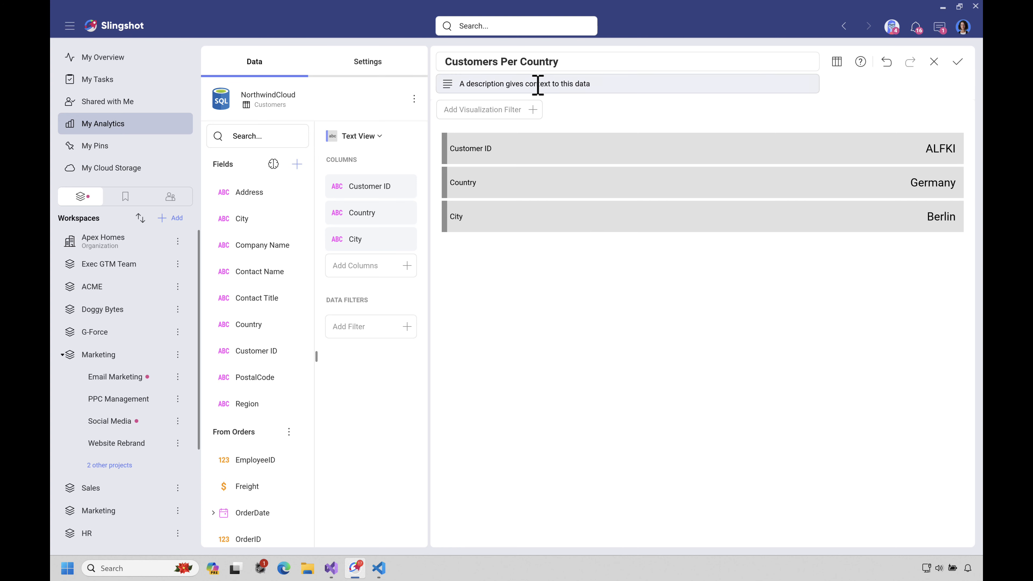
- Rename the Text View visualization as Customers Info and save it to the dashboard
click(507, 63)
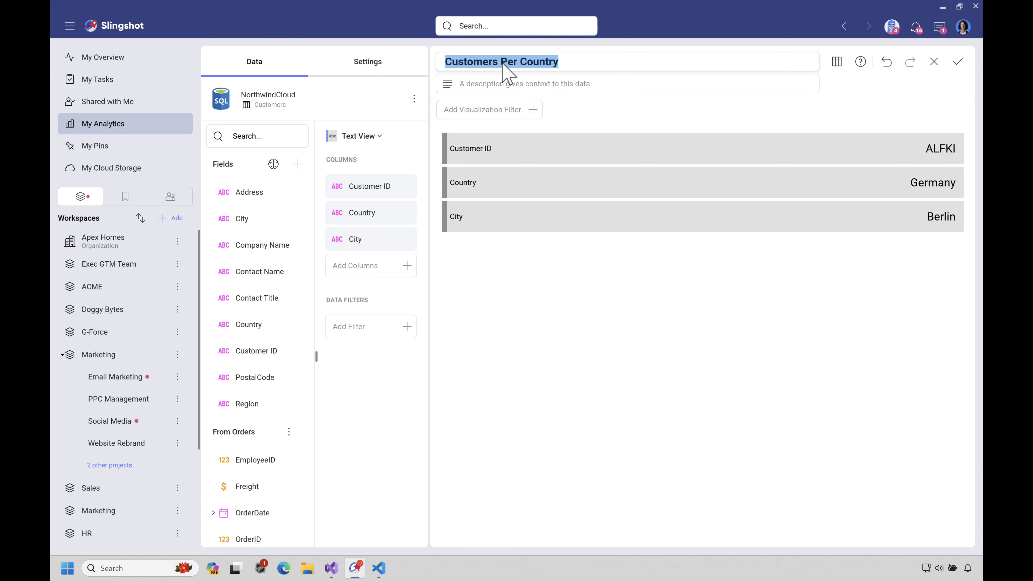
drag(503, 62, 576, 65)
text(Info)
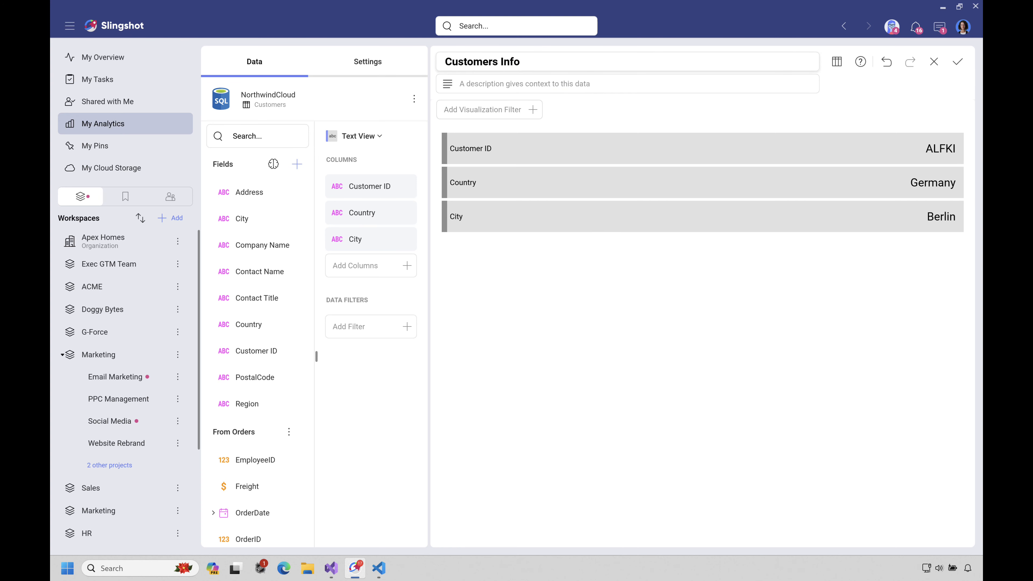
click(957, 62)
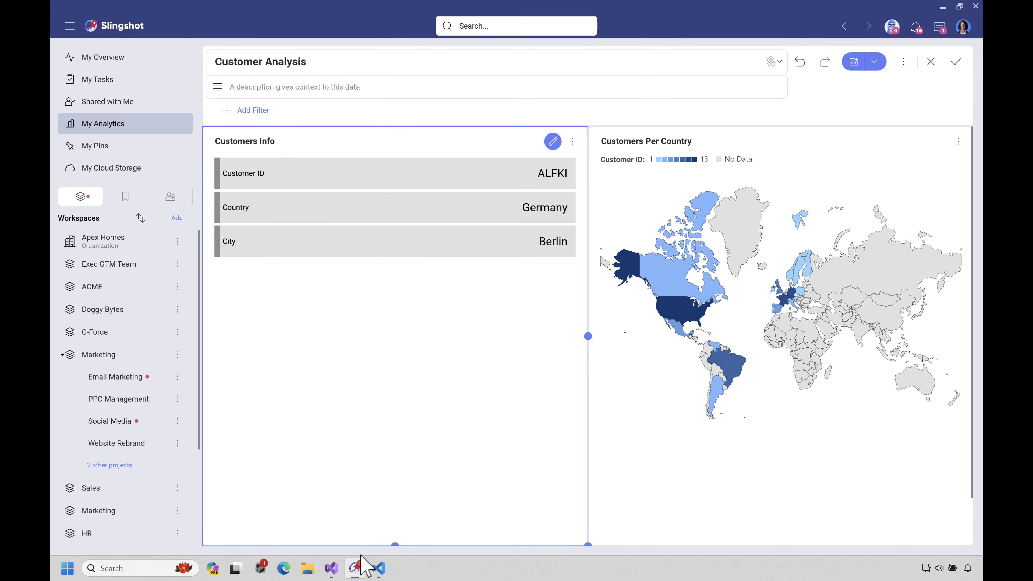
- Reduce the height of the Customers Info card to just fit its three rows and duplicate the card
drag(394, 545, 444, 282)
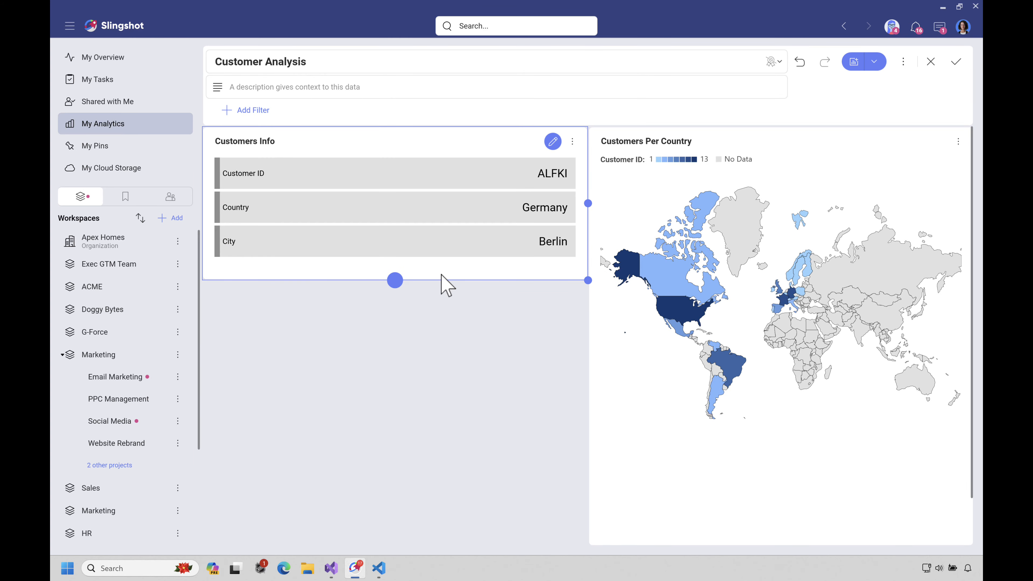
click(573, 142)
click(561, 244)
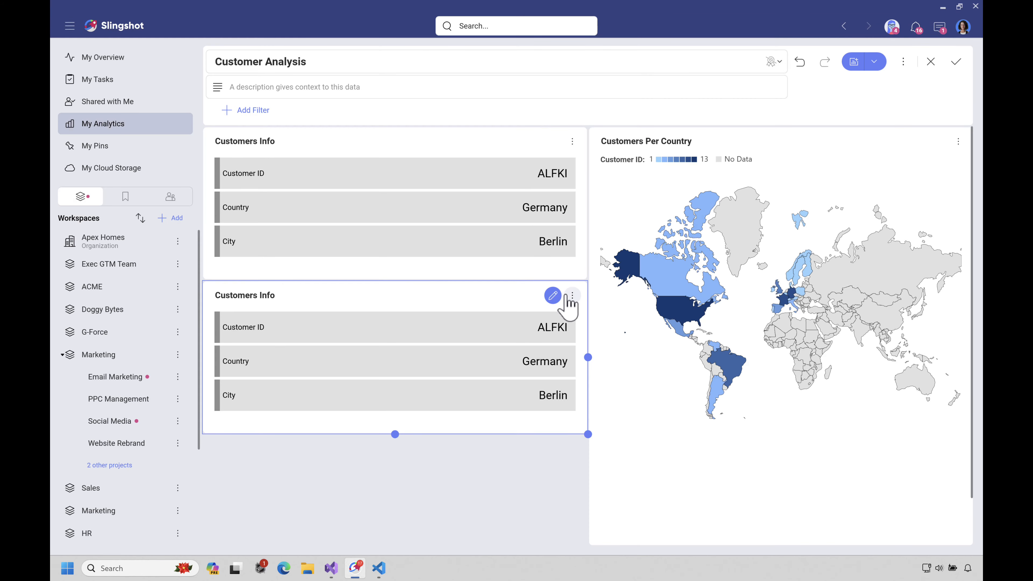
- Change the lower Customers Info copy to the Text chart type and set Freight from Orders as its value
click(553, 295)
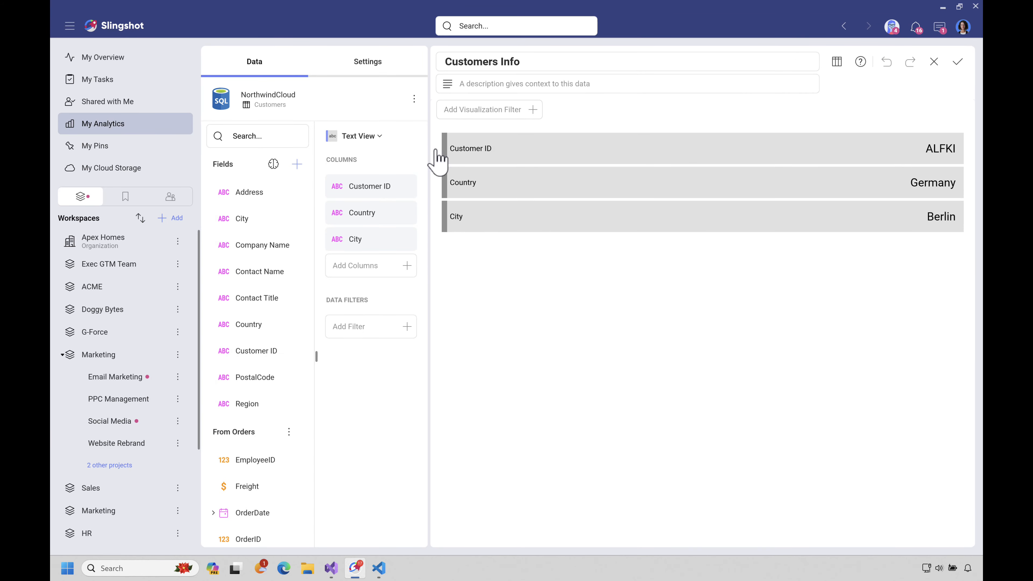
click(375, 138)
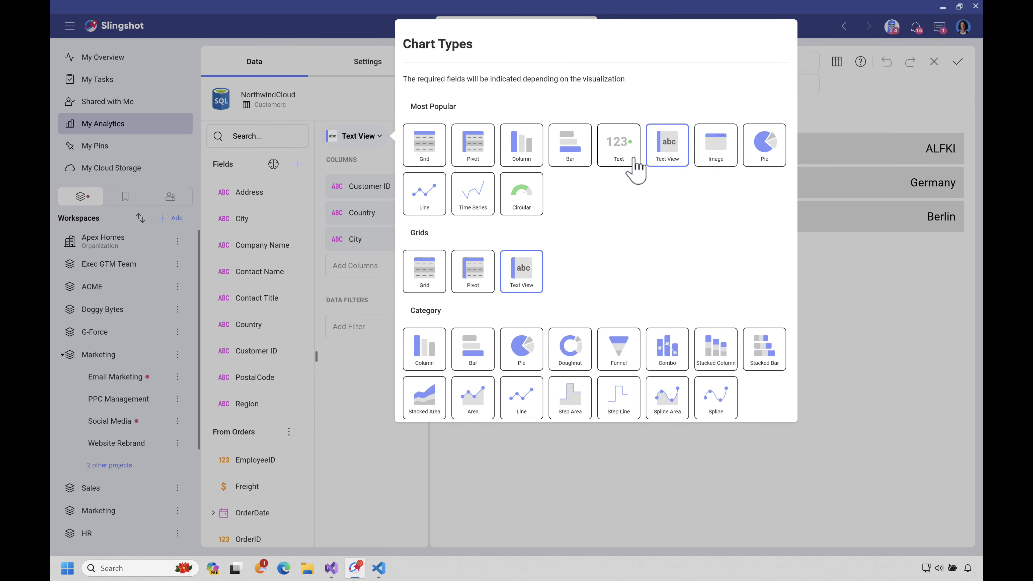
click(623, 159)
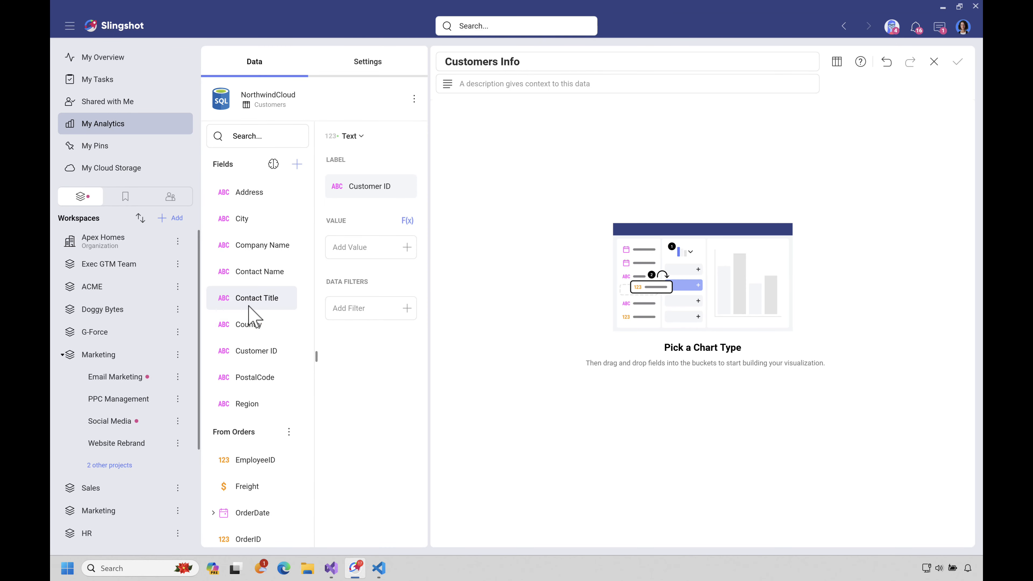
scroll(246, 366, down, 3)
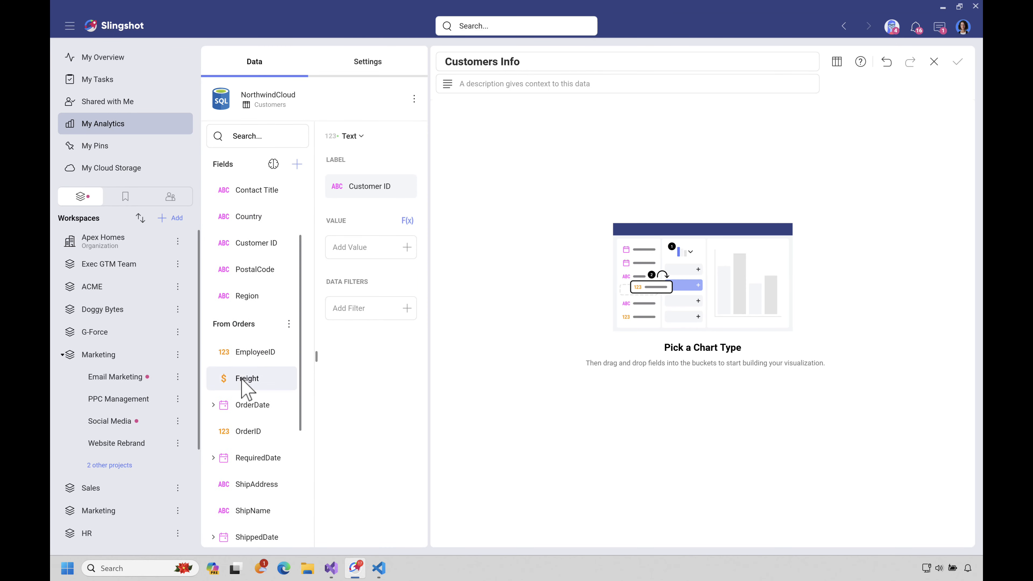
drag(254, 393, 387, 253)
- Format the Freight value as Currency with the $ symbol
click(388, 253)
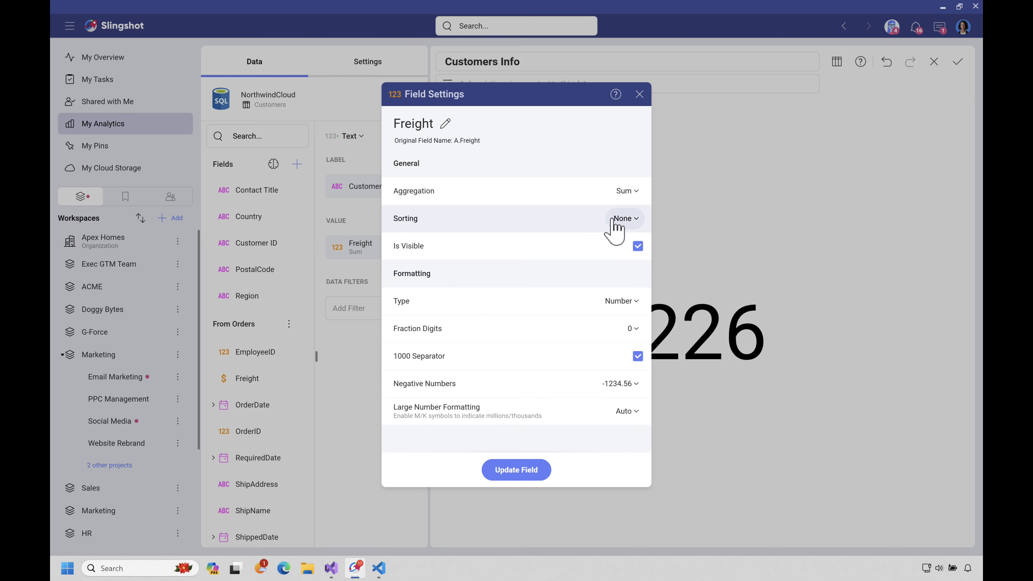
click(629, 302)
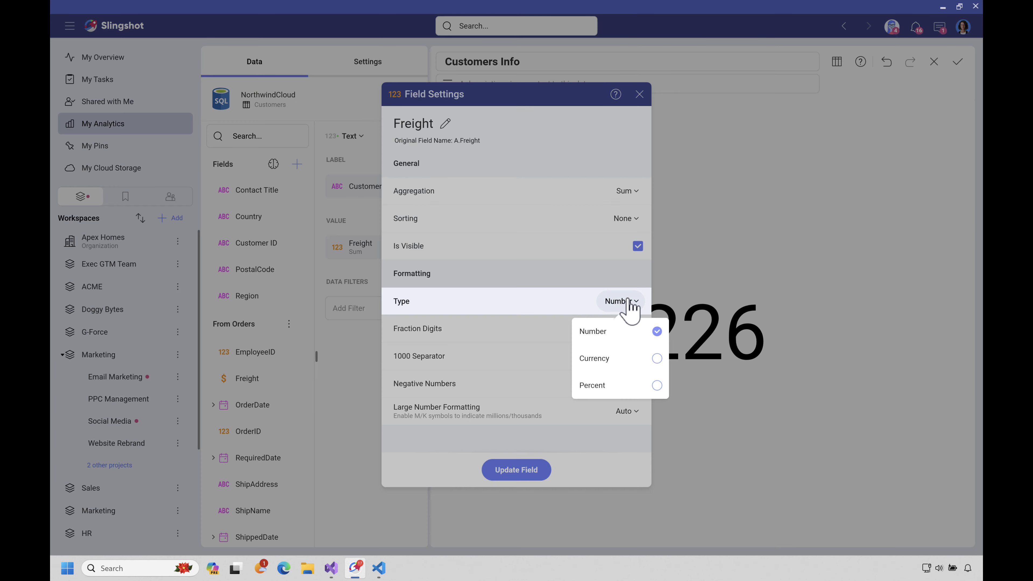
click(610, 360)
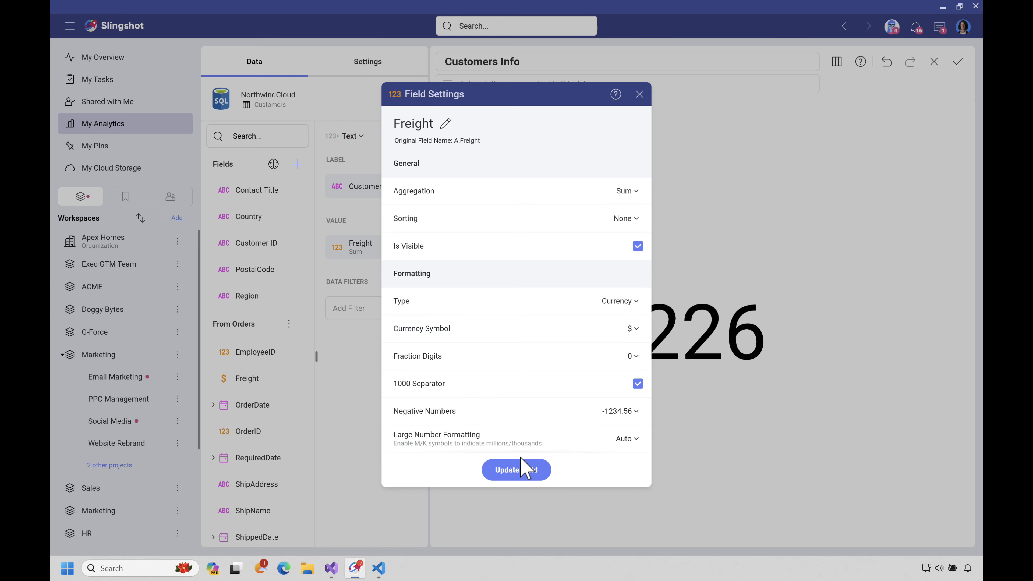
click(523, 472)
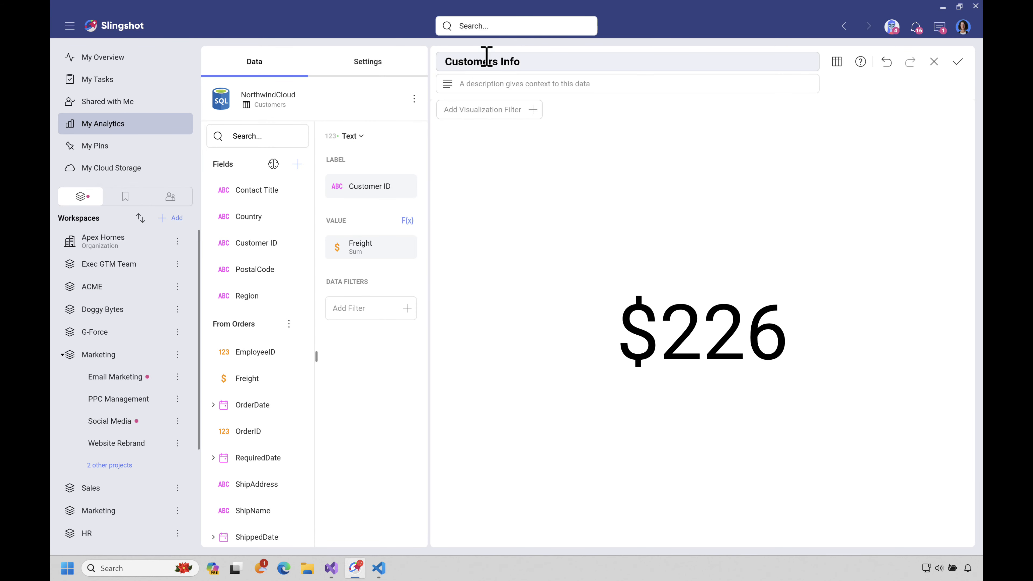
- Rename the visualization as Avg Freight and remove Customer ID from its label
click(492, 65)
text(Avg Freight)
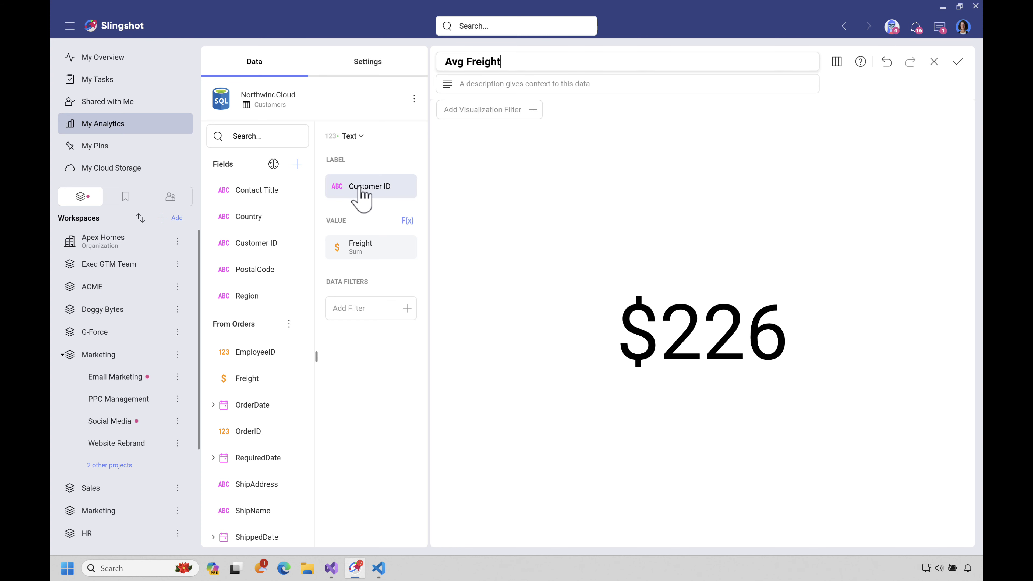
drag(360, 186, 368, 249)
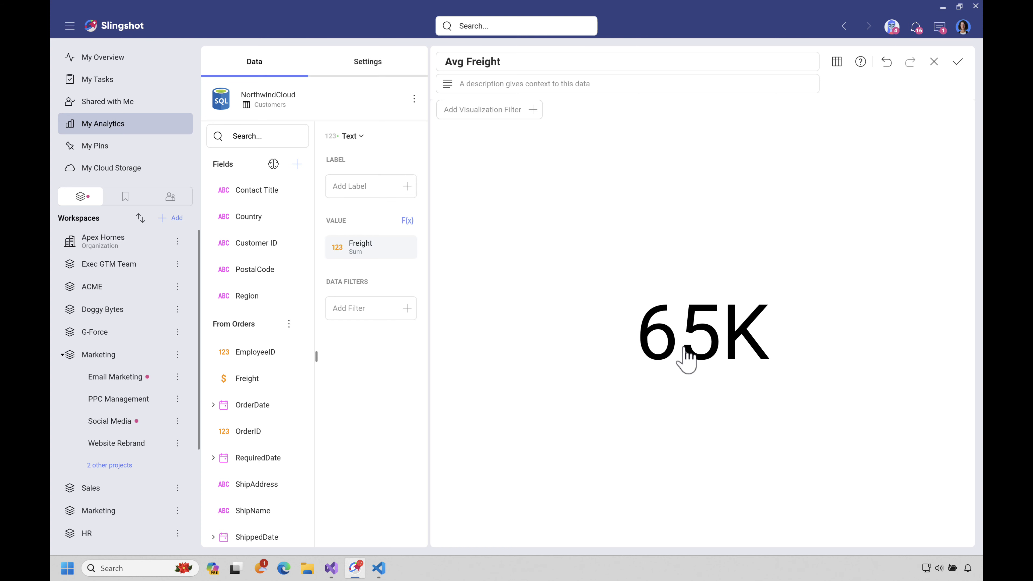
- Set the Freight value's fraction digits to 2
click(388, 256)
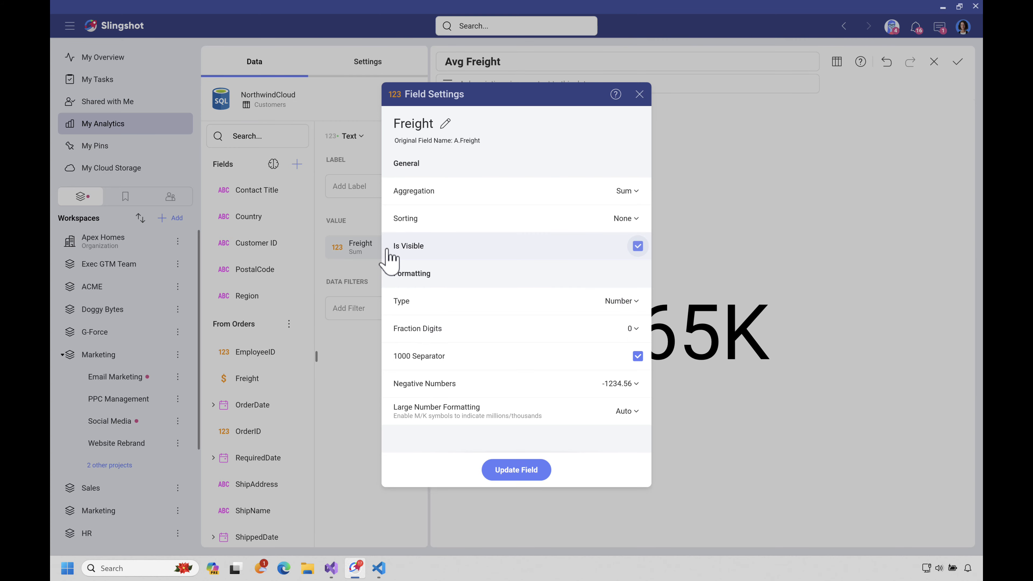
click(631, 329)
click(647, 82)
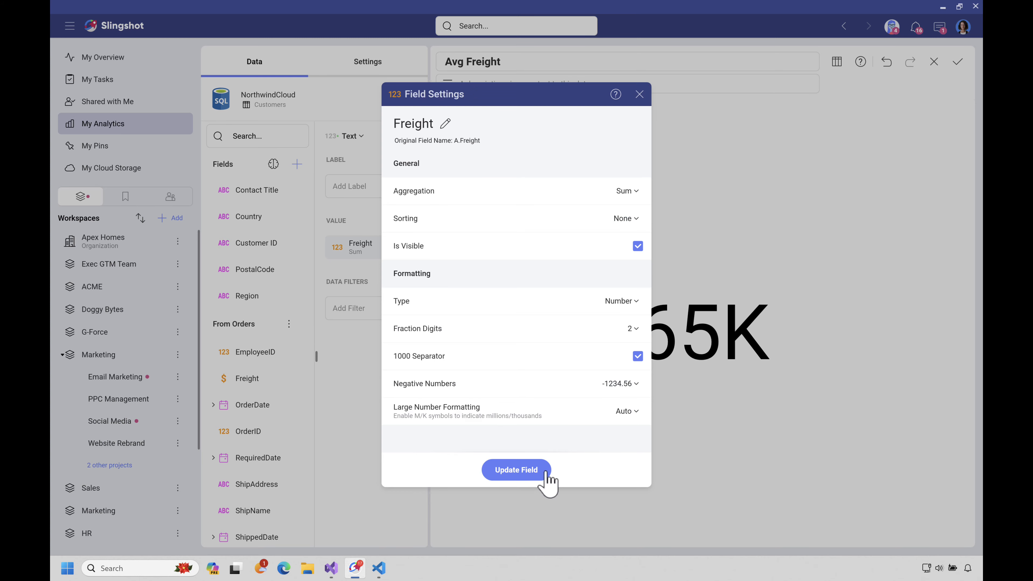
click(532, 472)
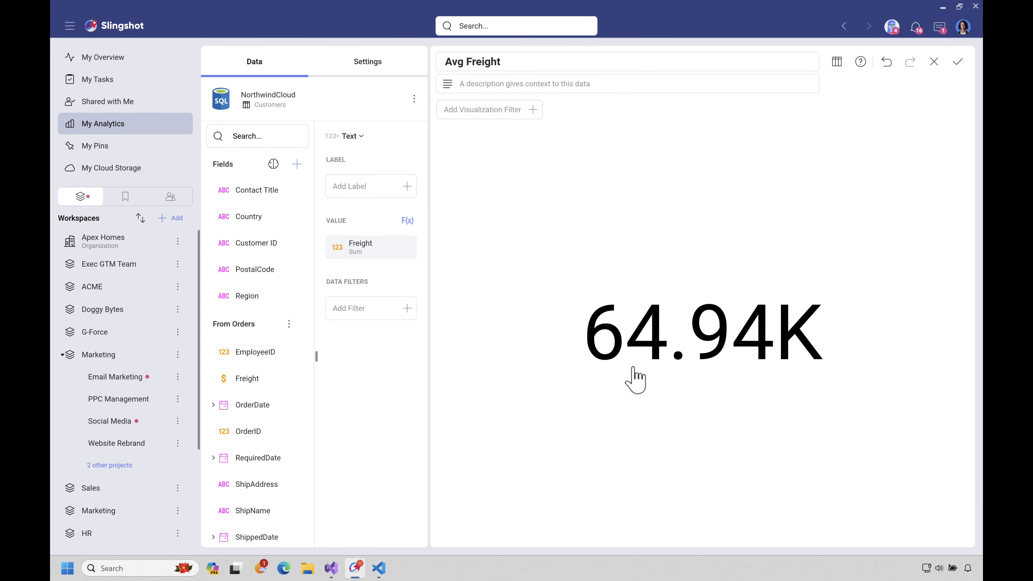
click(380, 254)
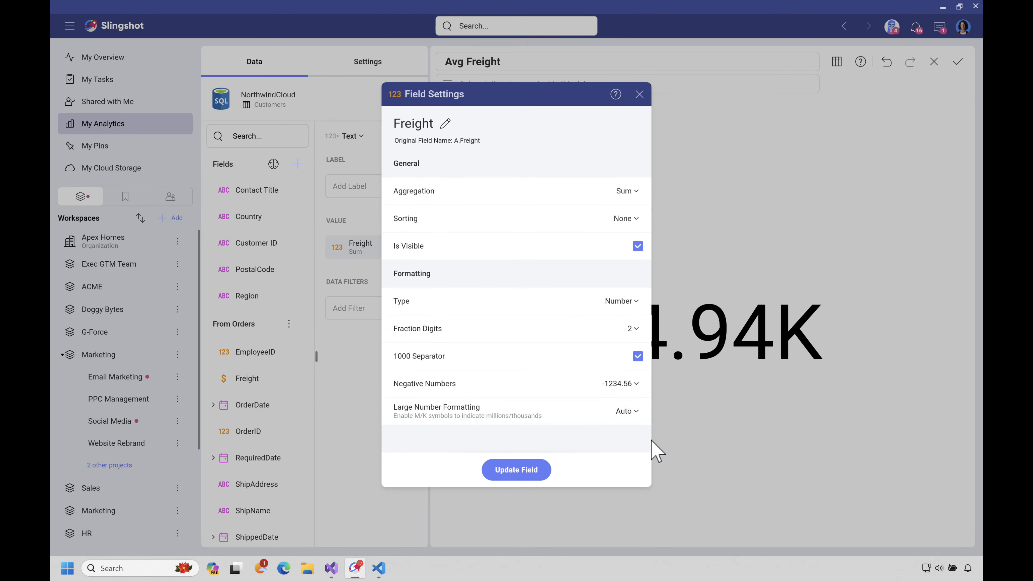
click(629, 411)
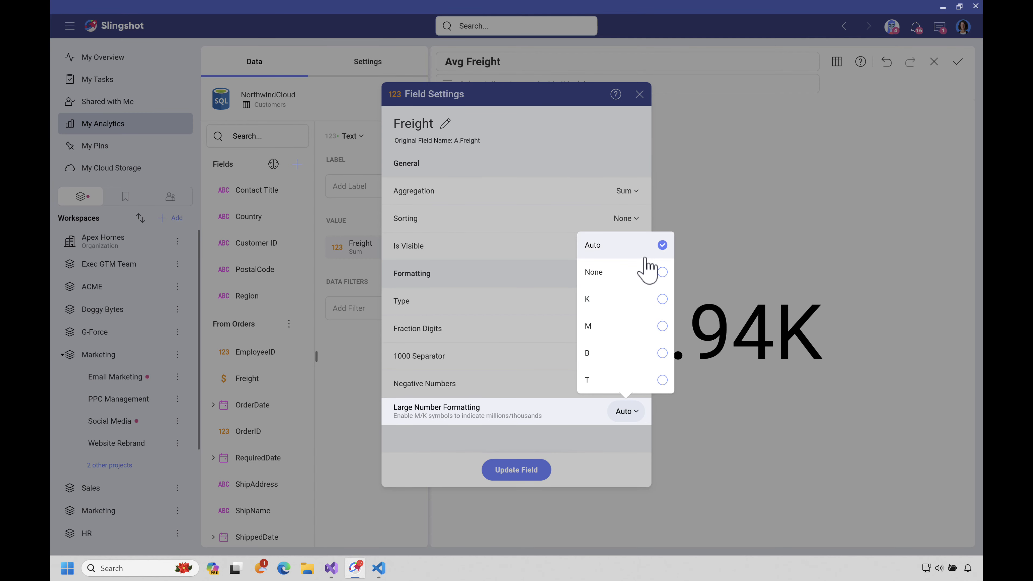
click(636, 421)
click(529, 472)
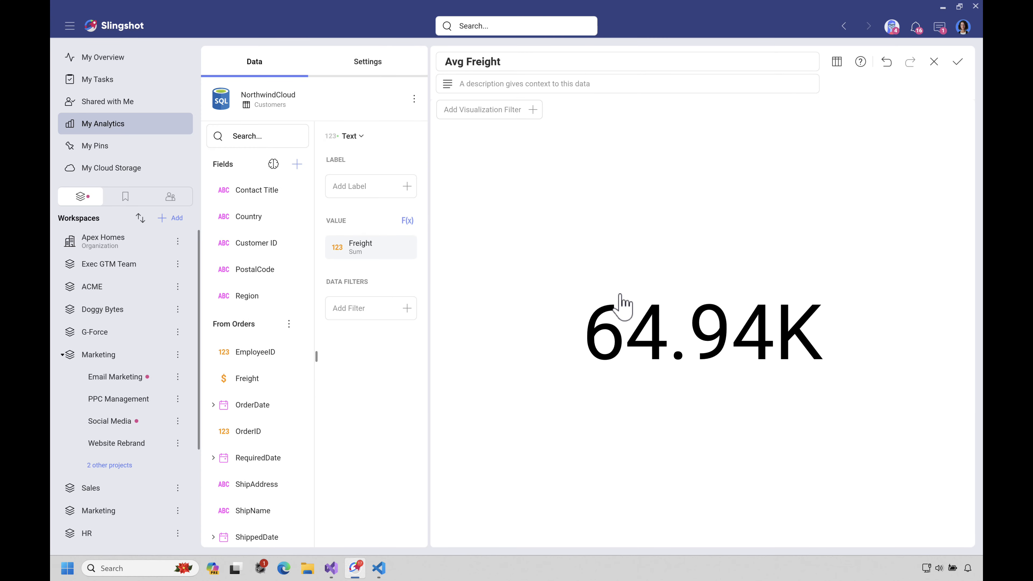
- Save Avg Freight to the dashboard and shrink its card to a lower height and half the width of Customers Info
click(959, 65)
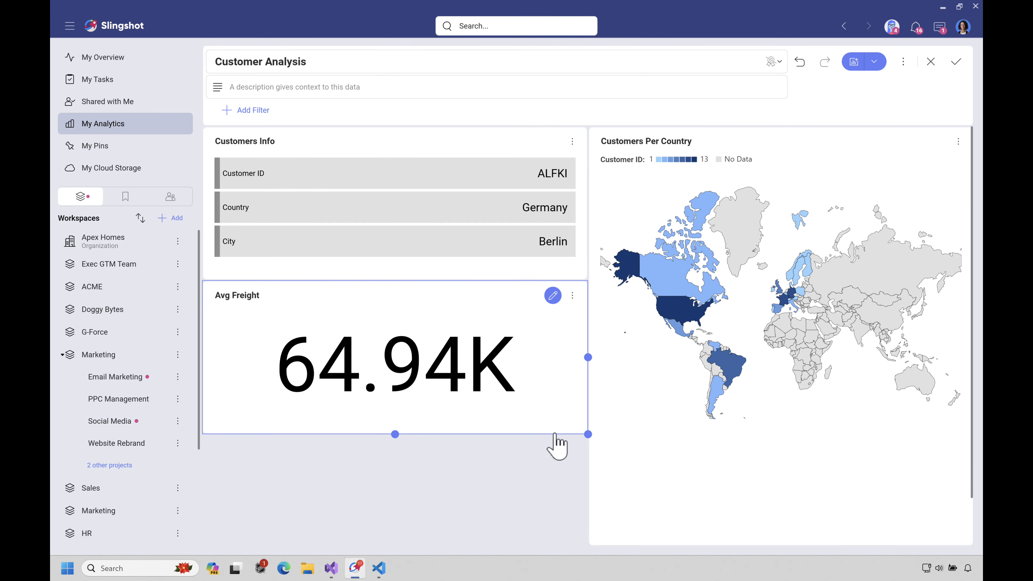
drag(394, 434, 401, 385)
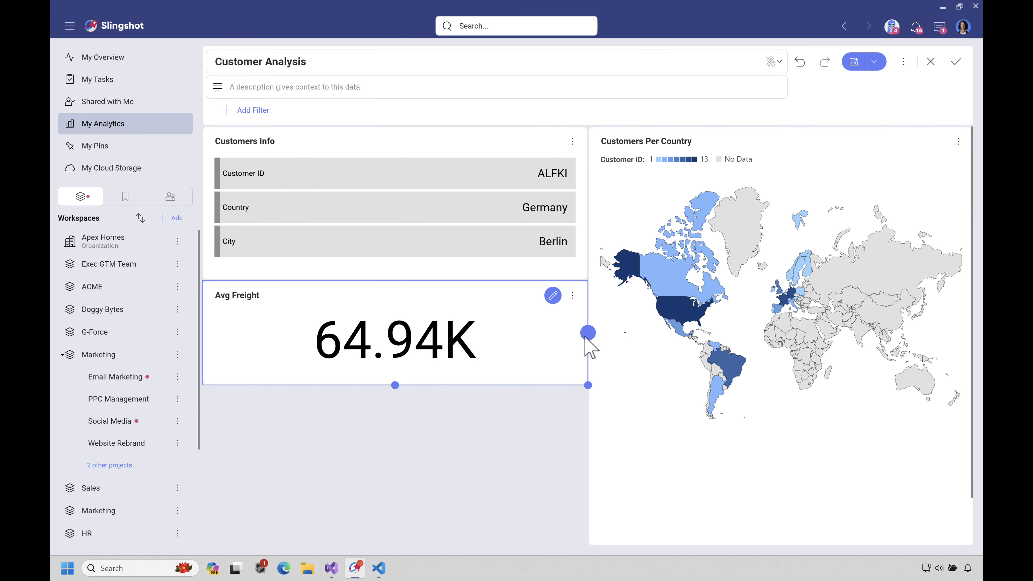
drag(585, 334, 391, 332)
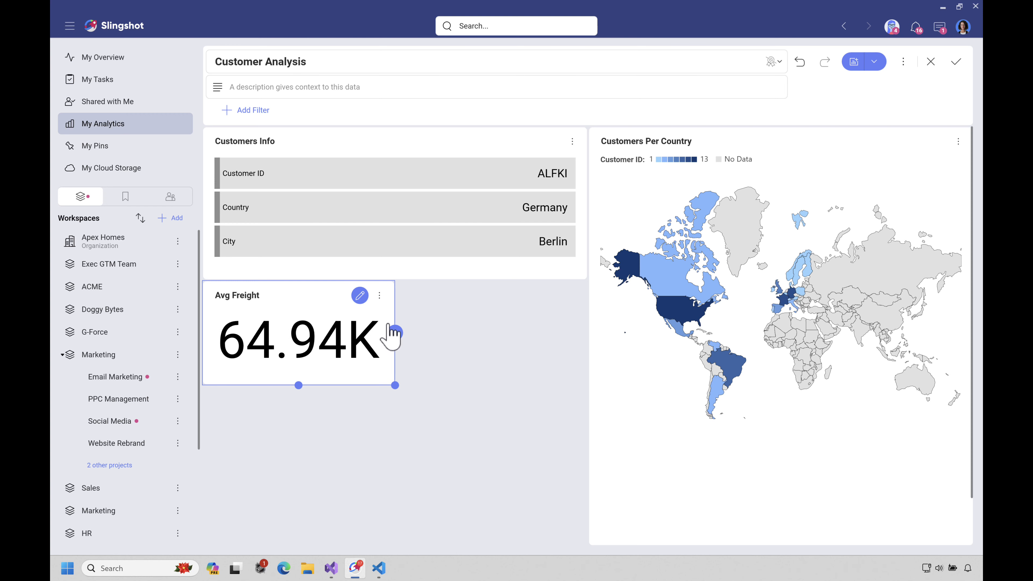
click(359, 295)
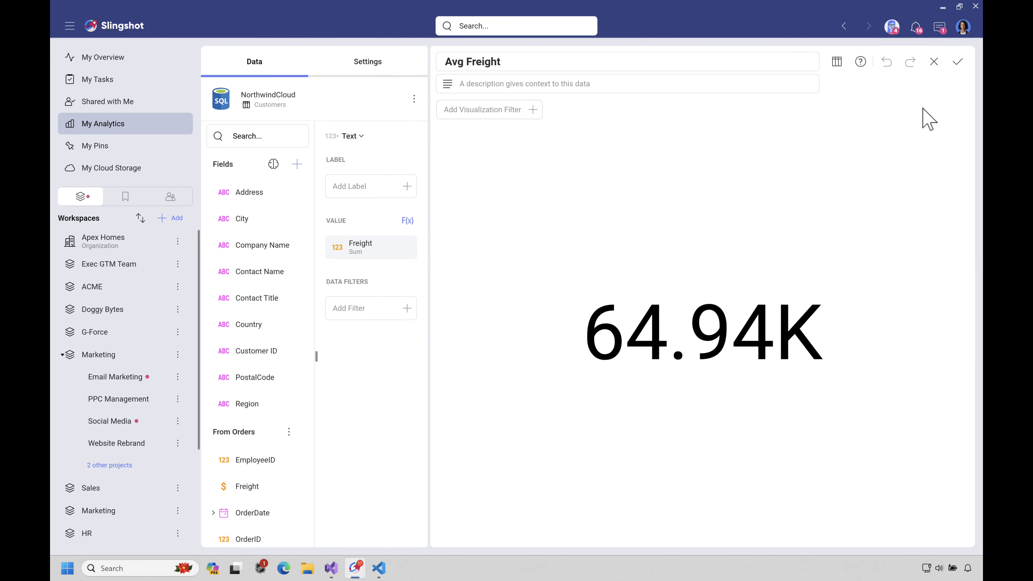
click(957, 62)
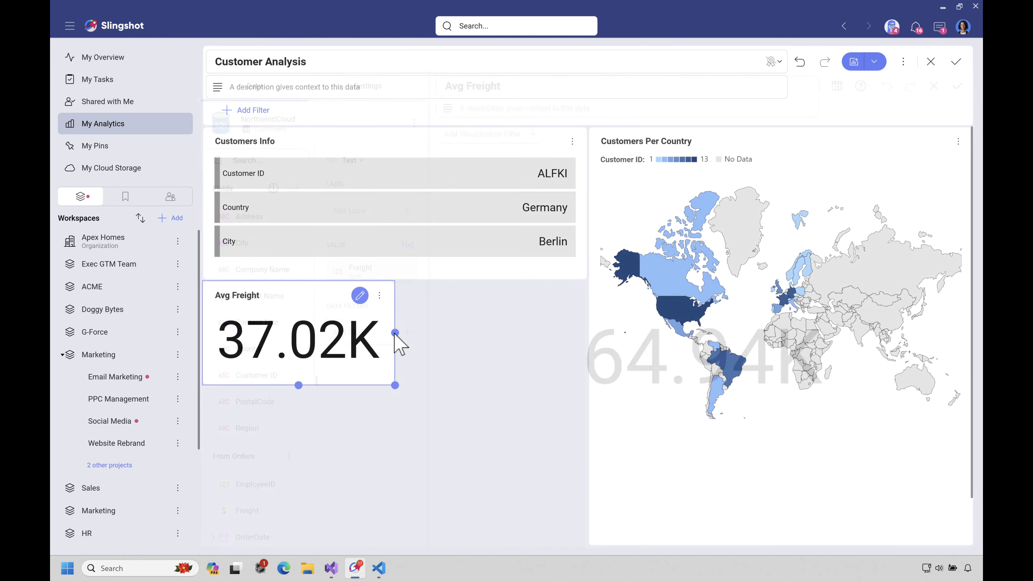
- Duplicate the Avg Freight card and open the copy beside it for editing
click(379, 296)
click(379, 397)
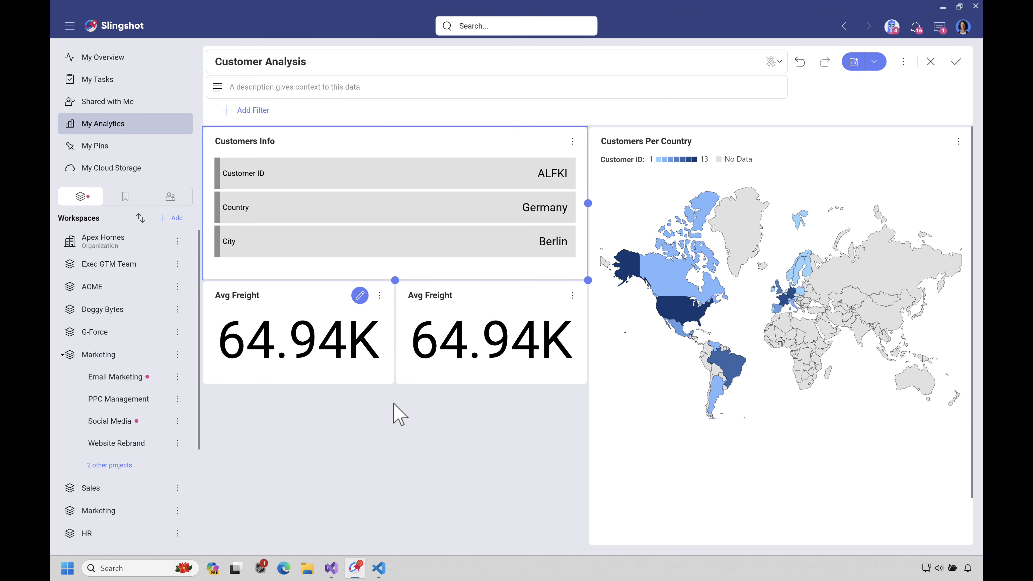
click(552, 295)
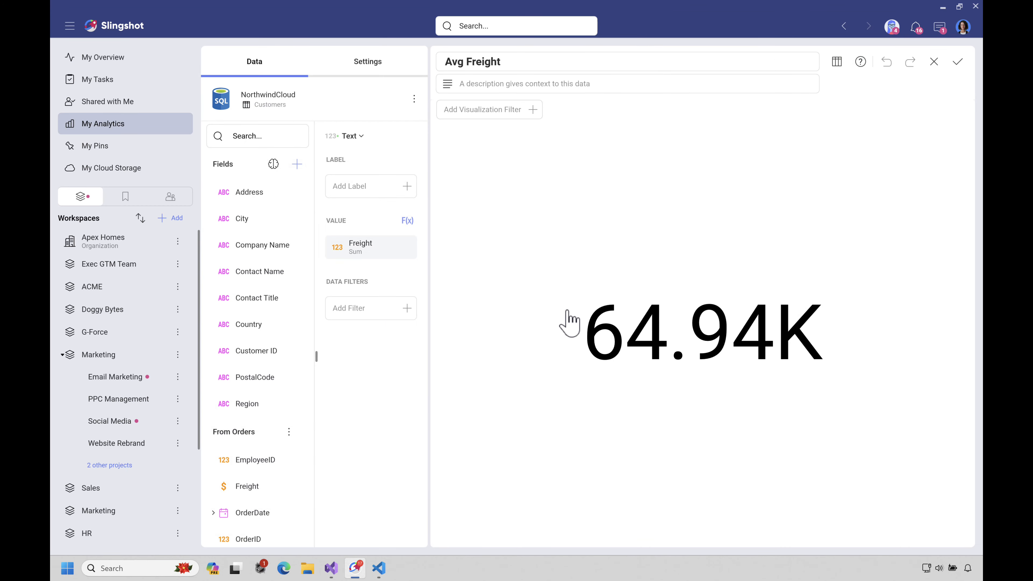
- Remove Freight as the value of the duplicated Avg Freight visualization
scroll(250, 427, down, 6)
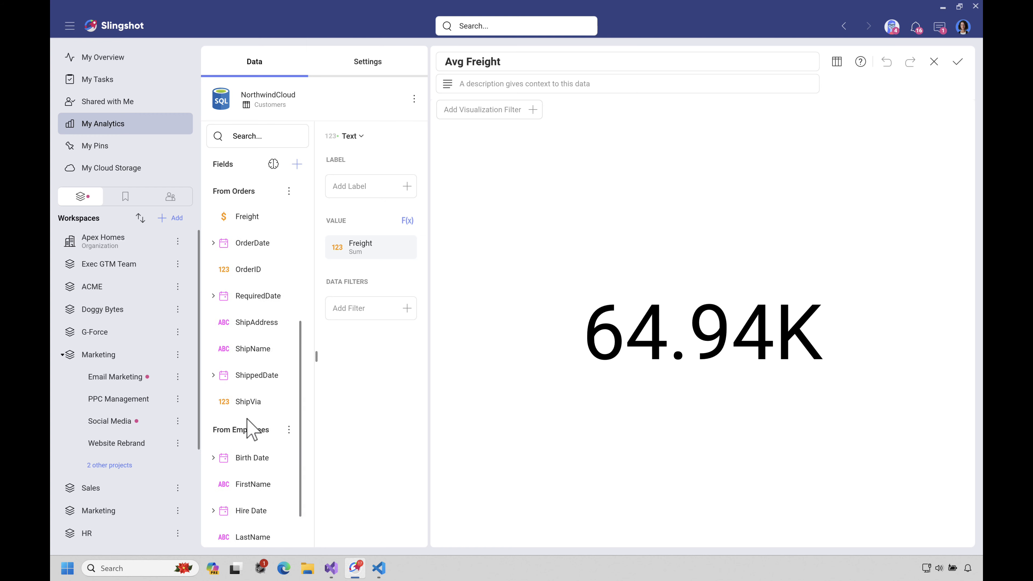
scroll(247, 419, down, 2)
scroll(247, 419, up, 8)
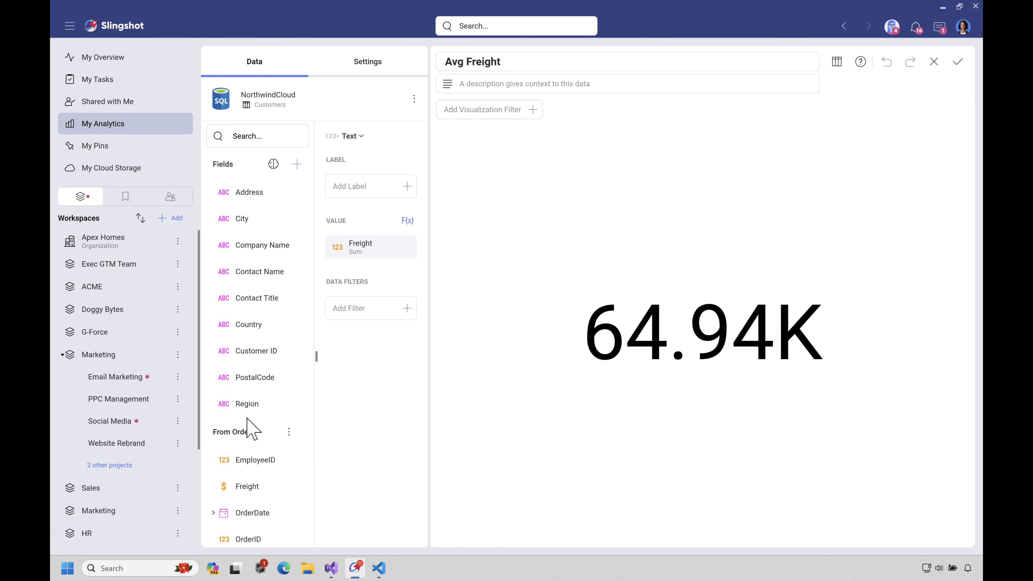
scroll(250, 427, down, 5)
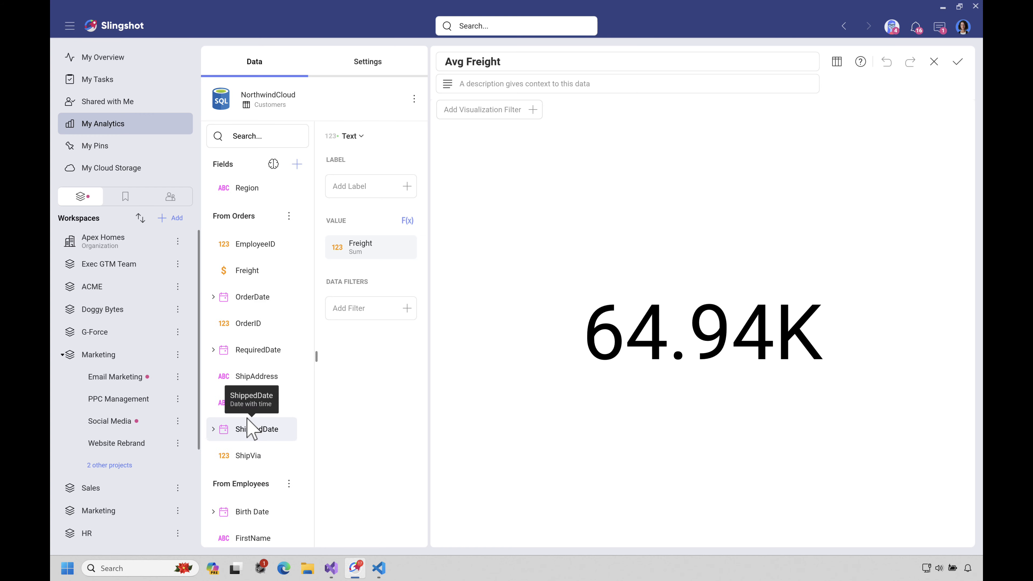
drag(352, 249, 241, 256)
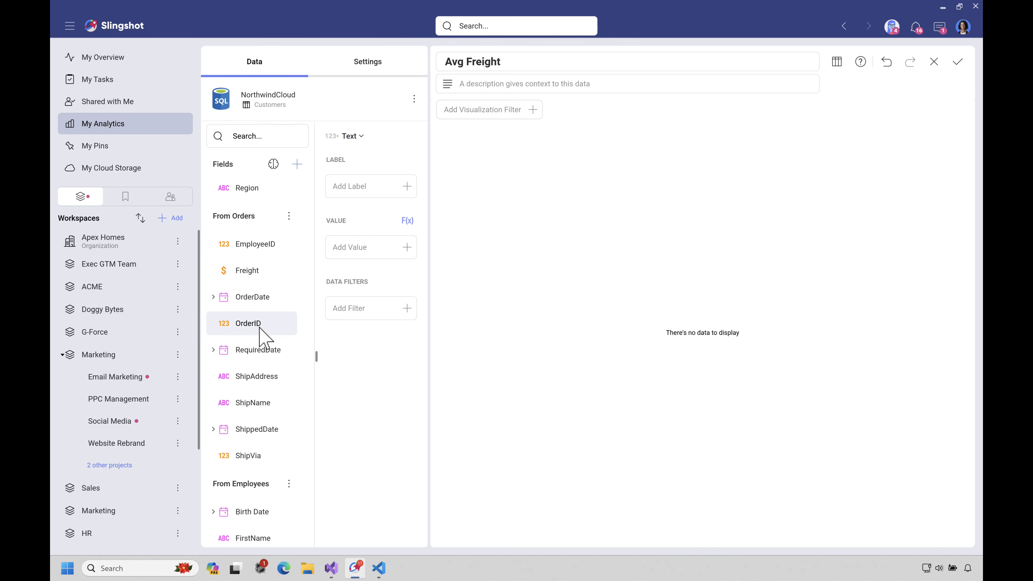
- Add OrderID from Orders as the text gauge's value and set its aggregation to Count of Distinct Rows
drag(260, 326, 390, 256)
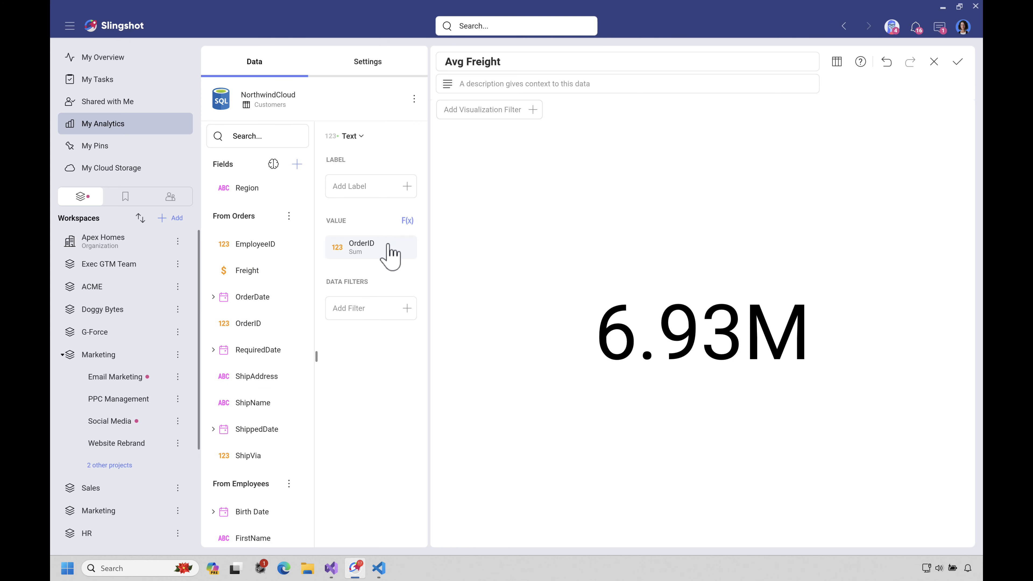
click(374, 250)
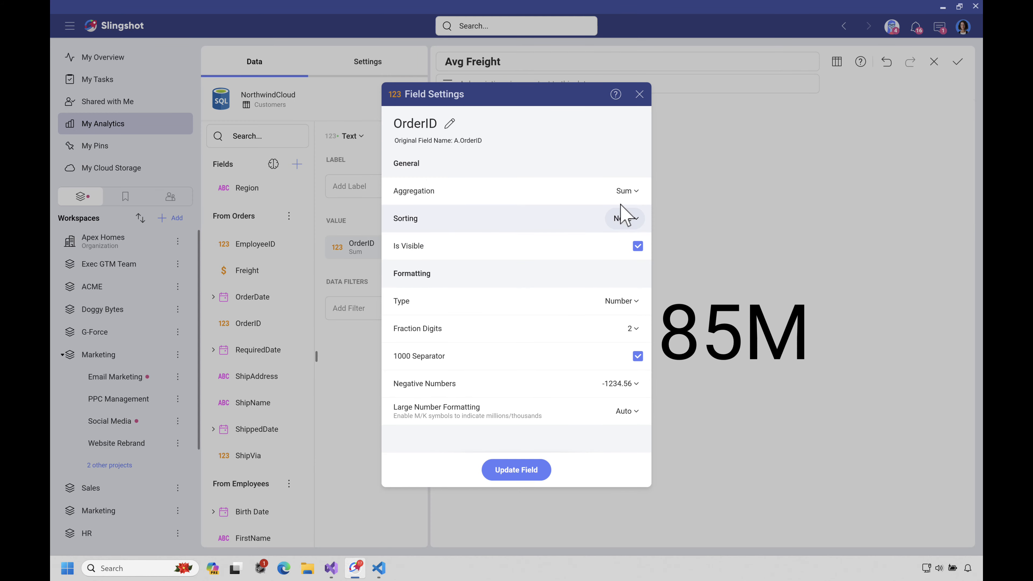
click(628, 193)
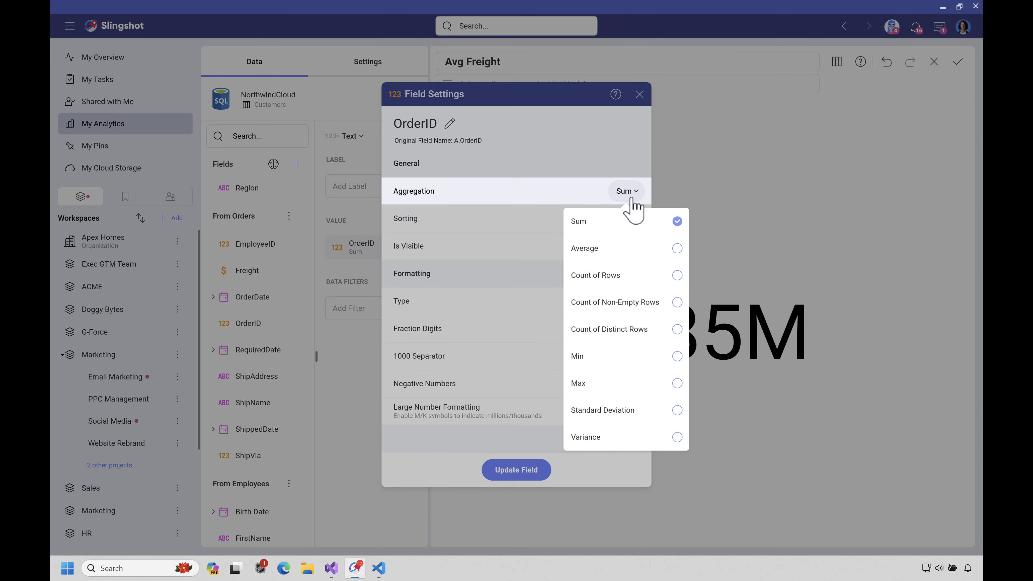
click(624, 332)
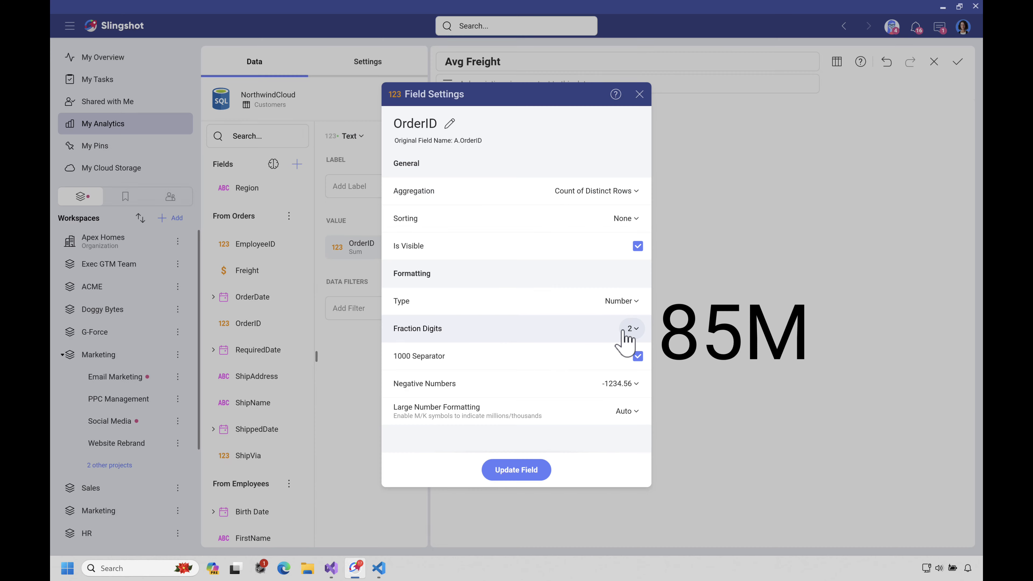
click(513, 471)
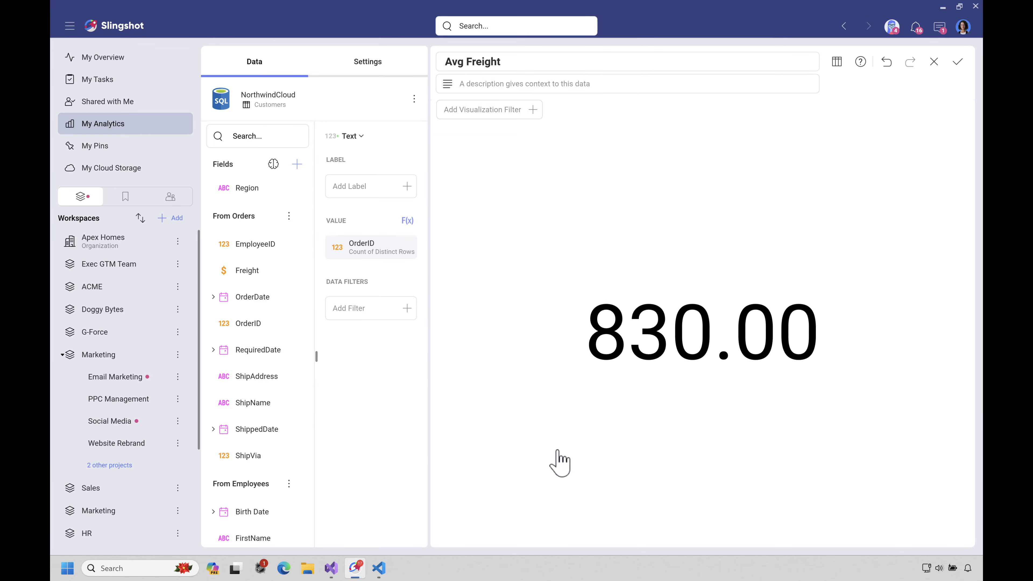
- Set the OrderID value's fraction digits to 0
click(358, 249)
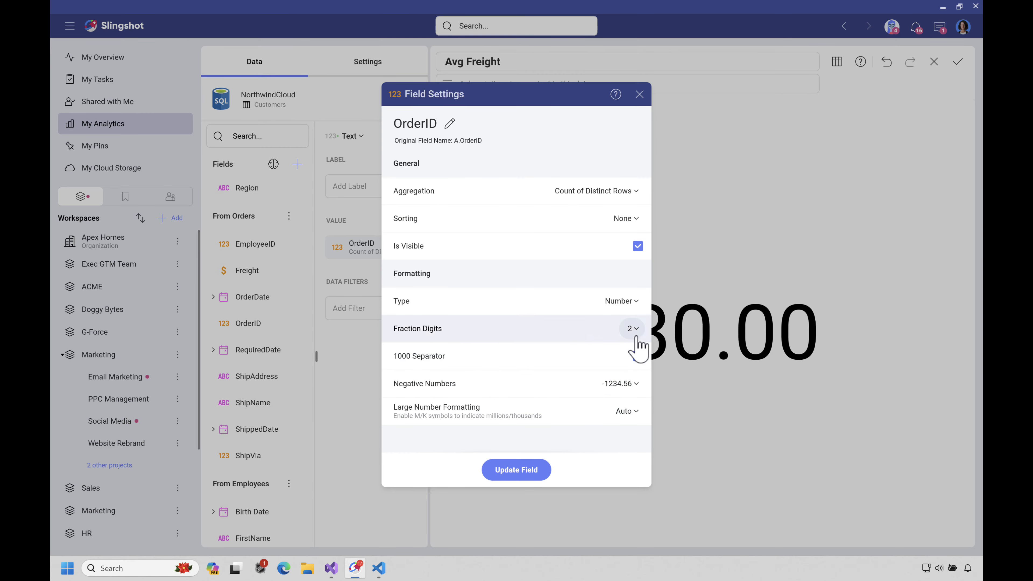
click(633, 328)
click(648, 35)
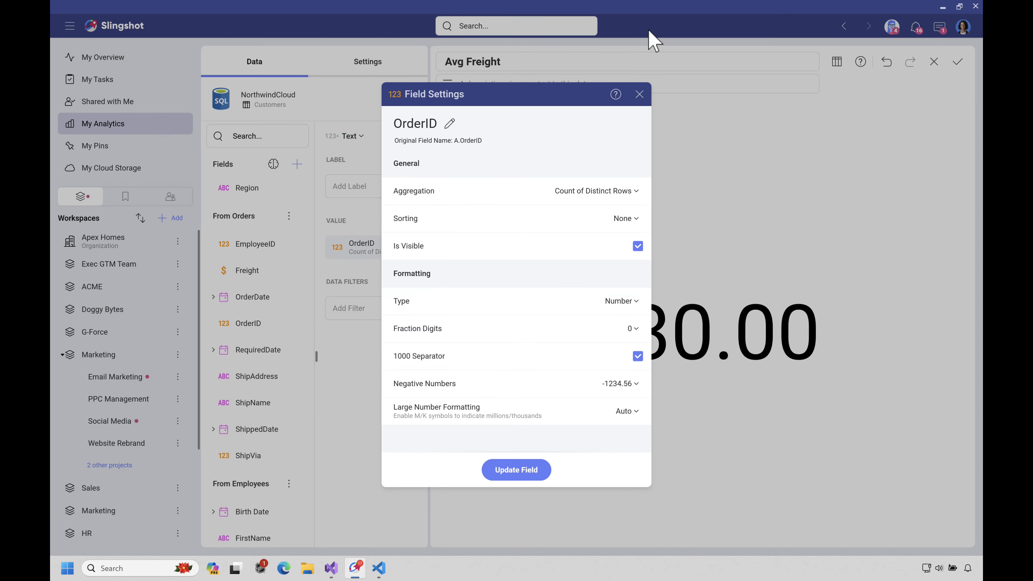
click(522, 471)
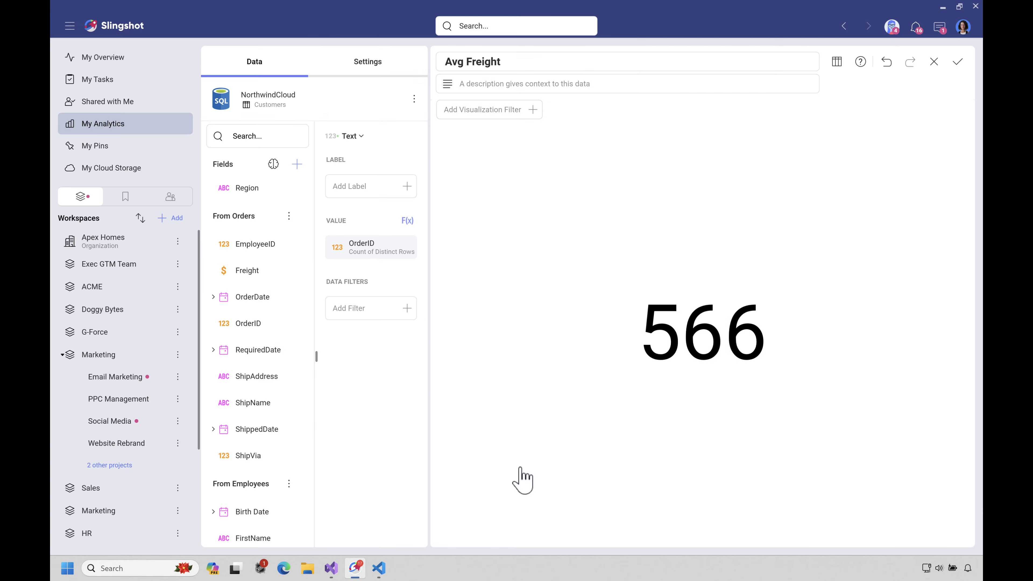
- Rename the duplicated Avg Freight visualization as Total Orders and save it to the dashboard
click(512, 61)
text(Total Orders)
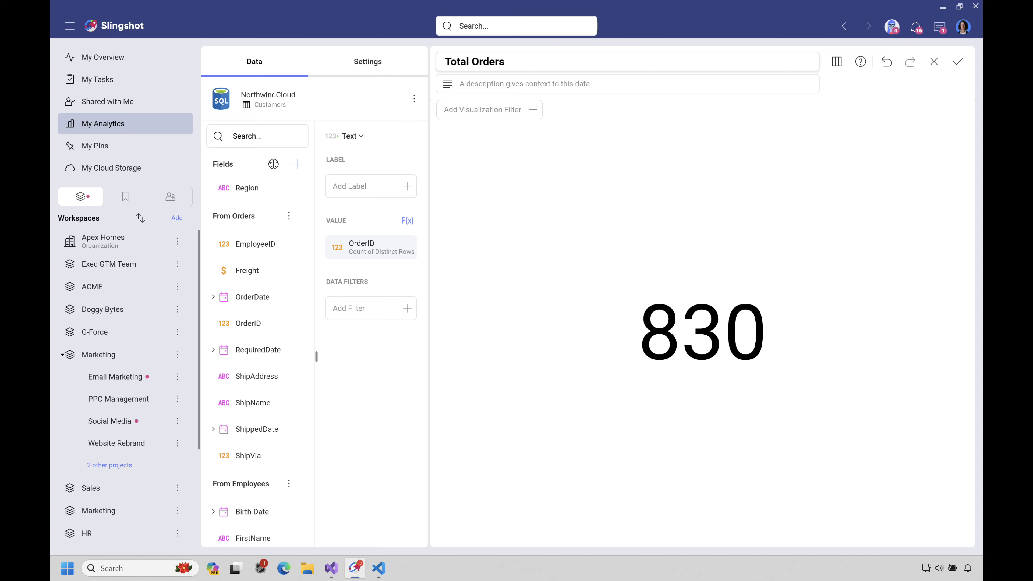
click(957, 61)
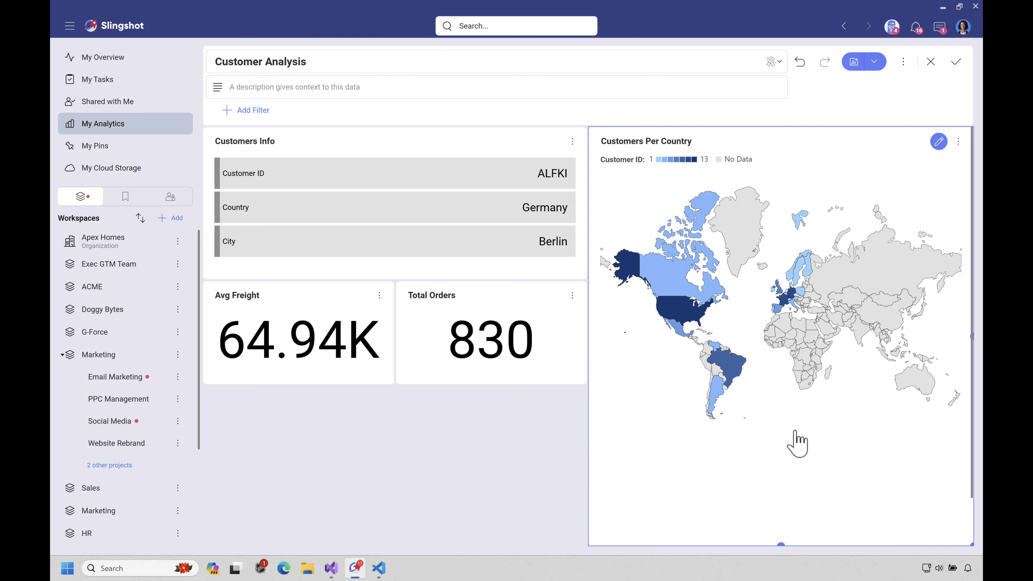
- Shorten the Customers Per Country card to end level with the Total Orders card and duplicate it
drag(781, 545, 772, 385)
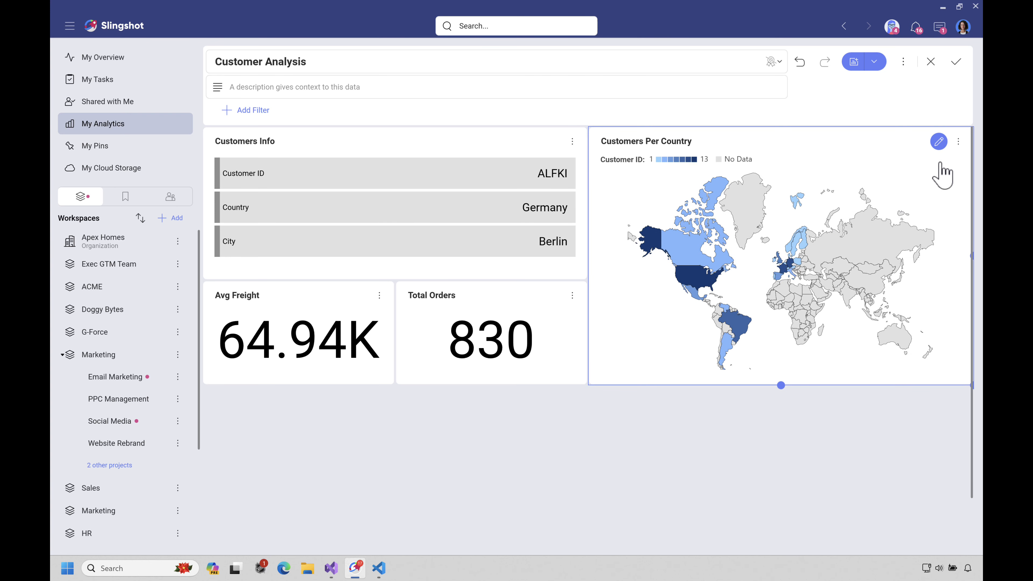
click(957, 142)
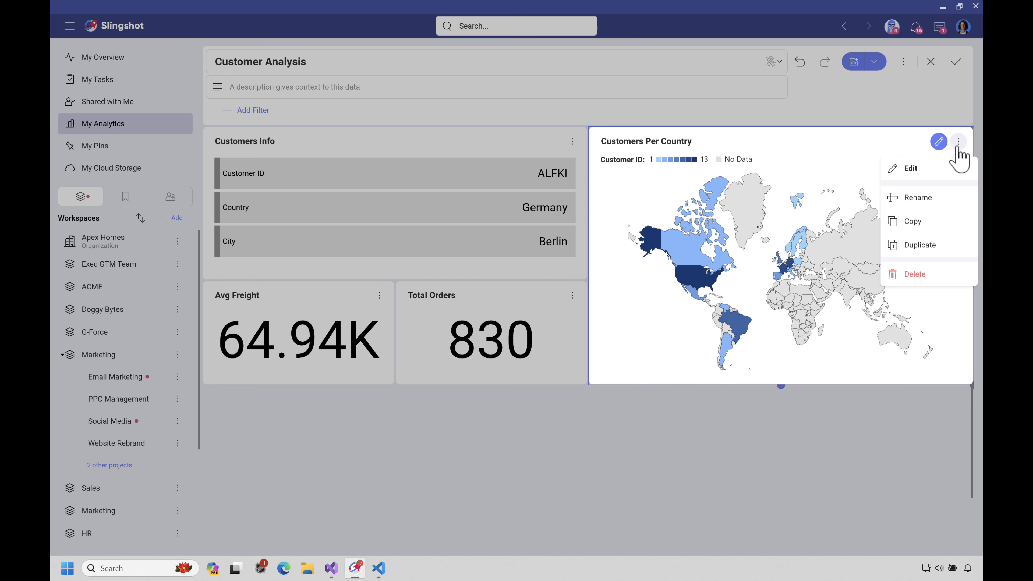
click(935, 245)
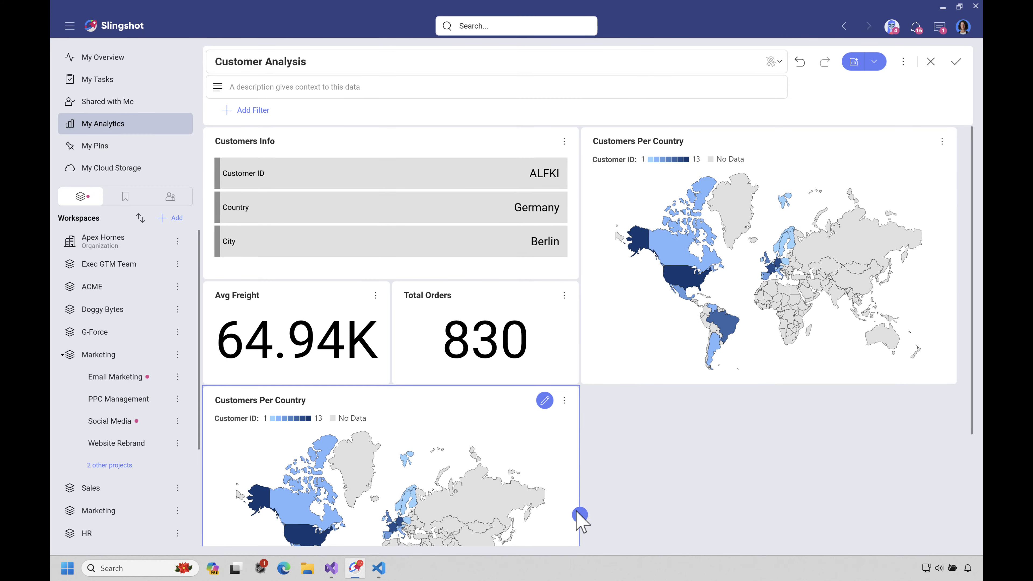
- Widen the duplicated Customers Per Country card across the full dashboard and change its chart type to Tree Map
drag(581, 515, 956, 513)
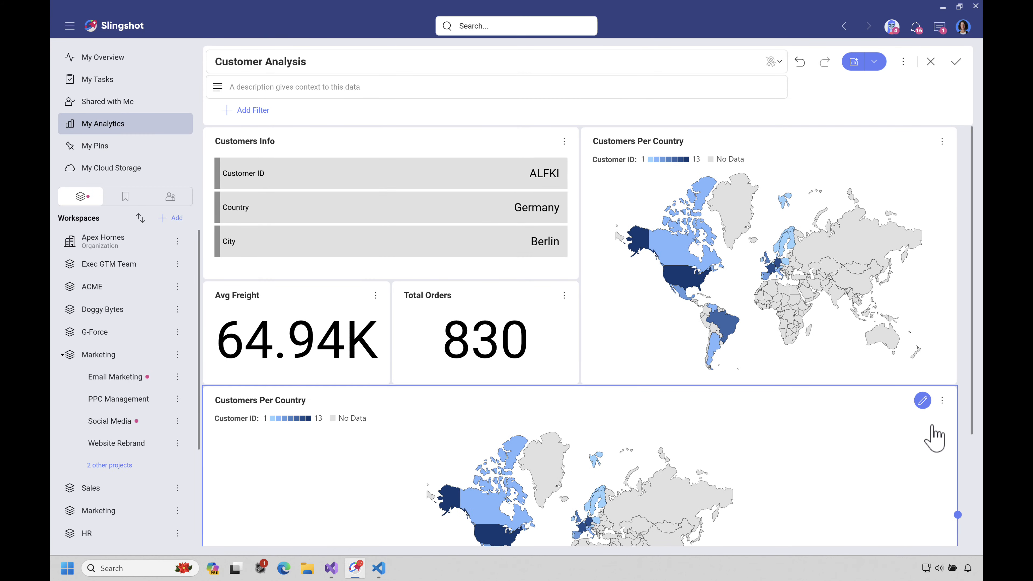
click(923, 402)
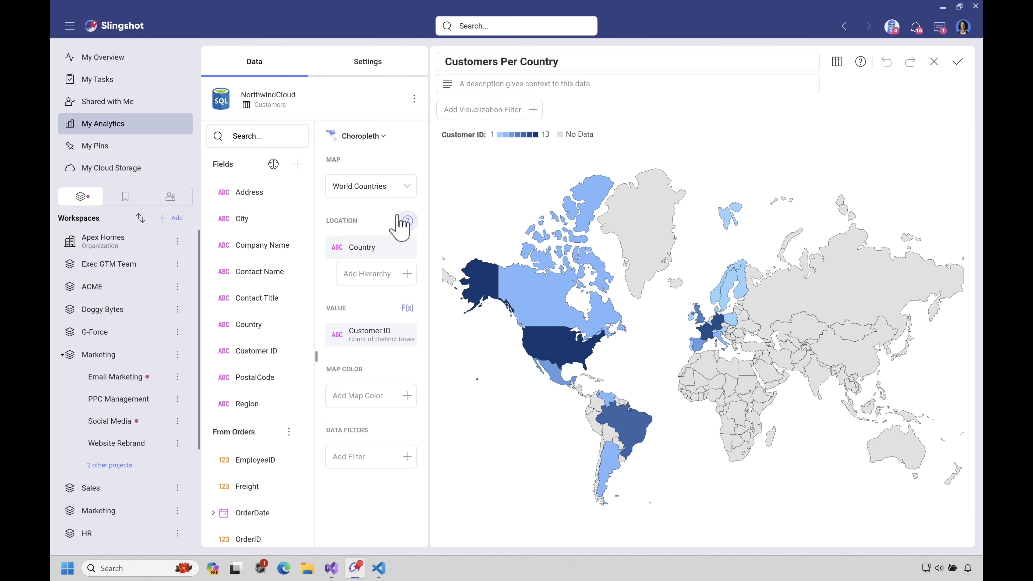
click(374, 141)
scroll(490, 301, down, 5)
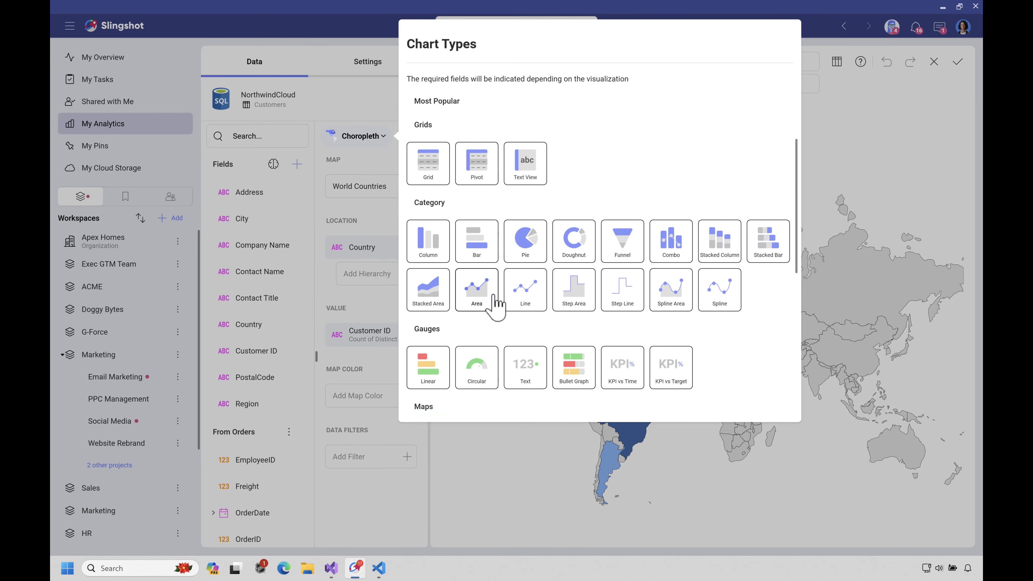
click(526, 397)
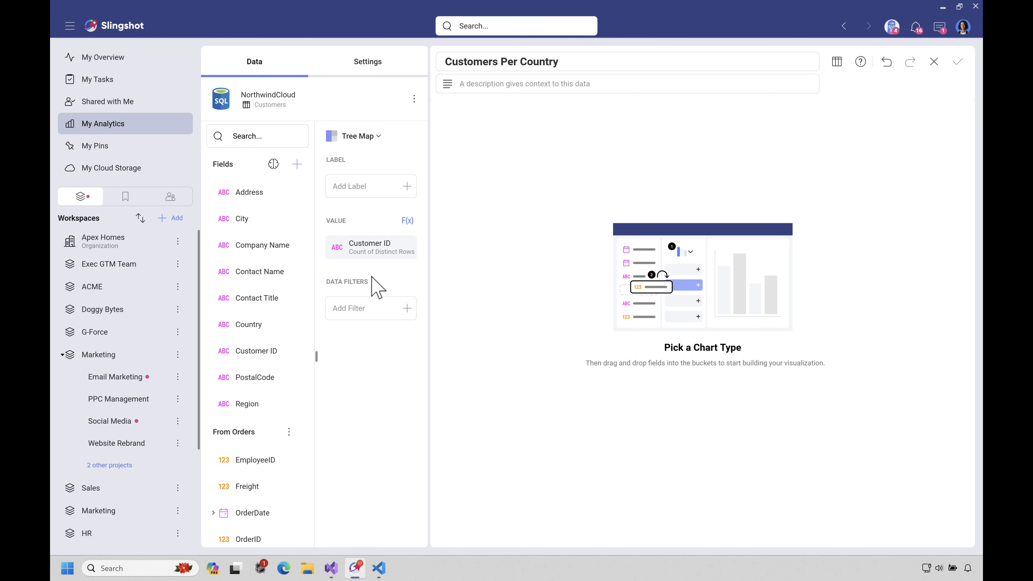
- Remove Customer ID as the tree map's value and add Country as its label
drag(372, 247, 301, 305)
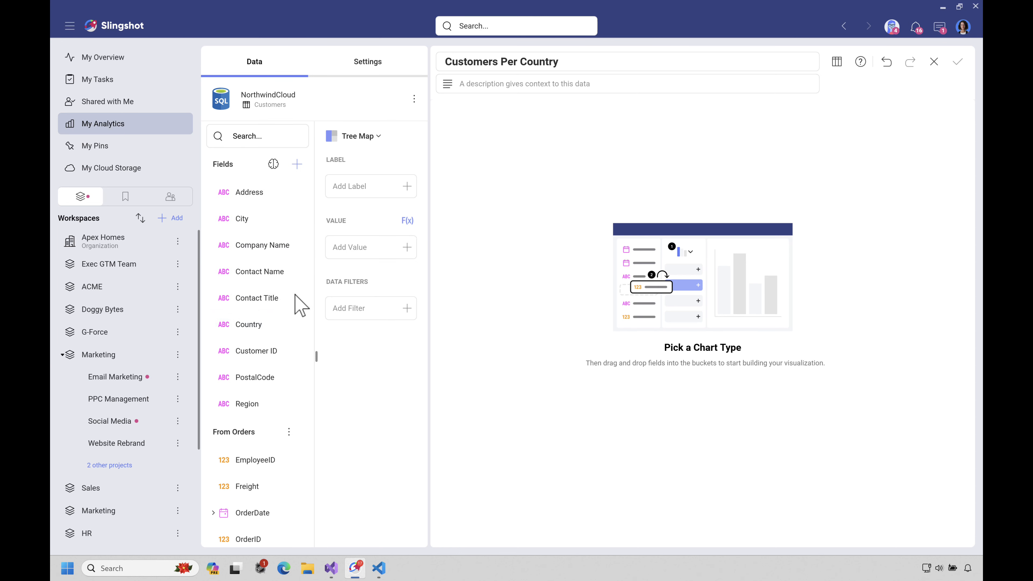
scroll(257, 339, down, 6)
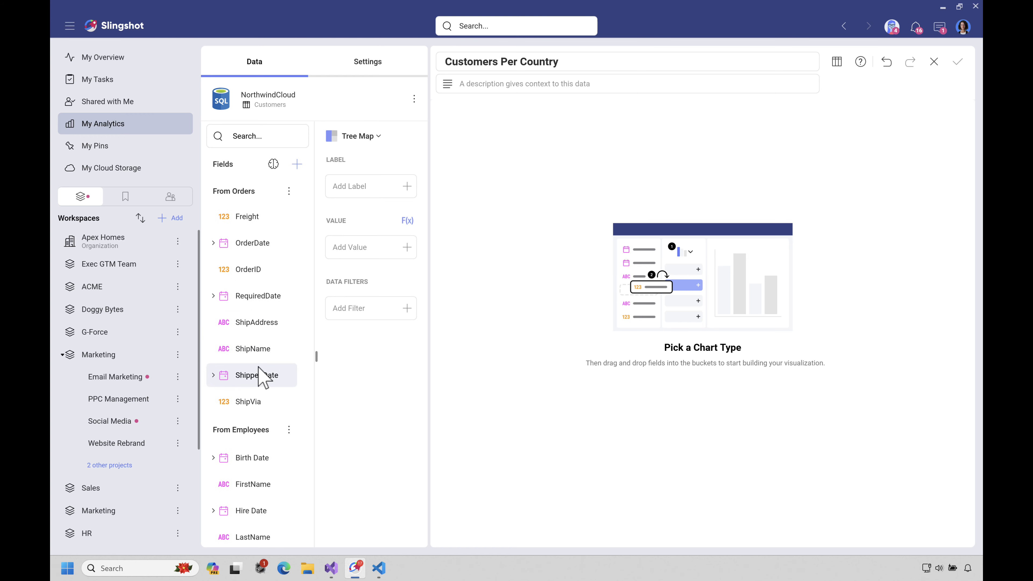
scroll(260, 392, up, 6)
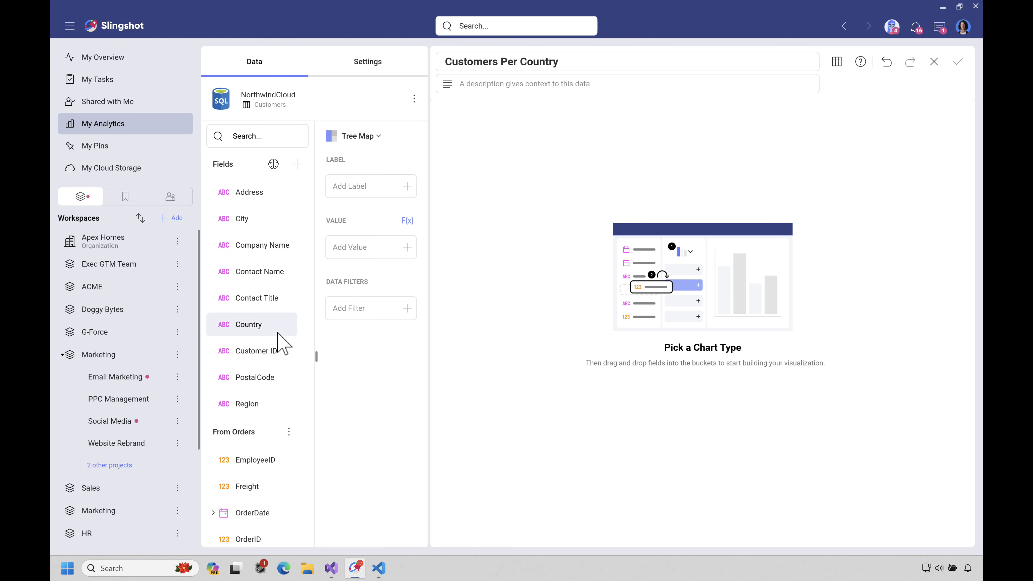
mouse_move(267, 252)
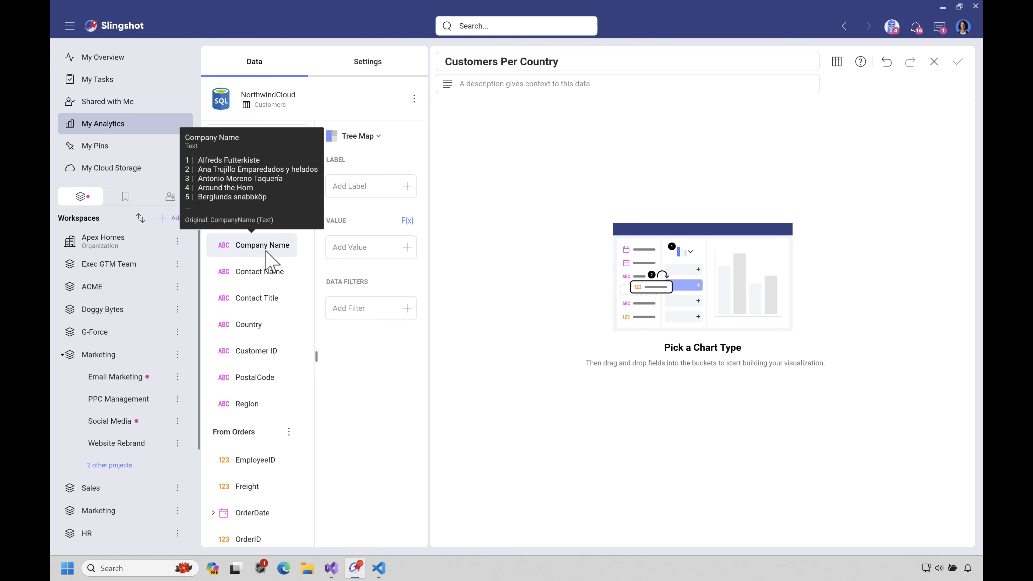
mouse_move(260, 283)
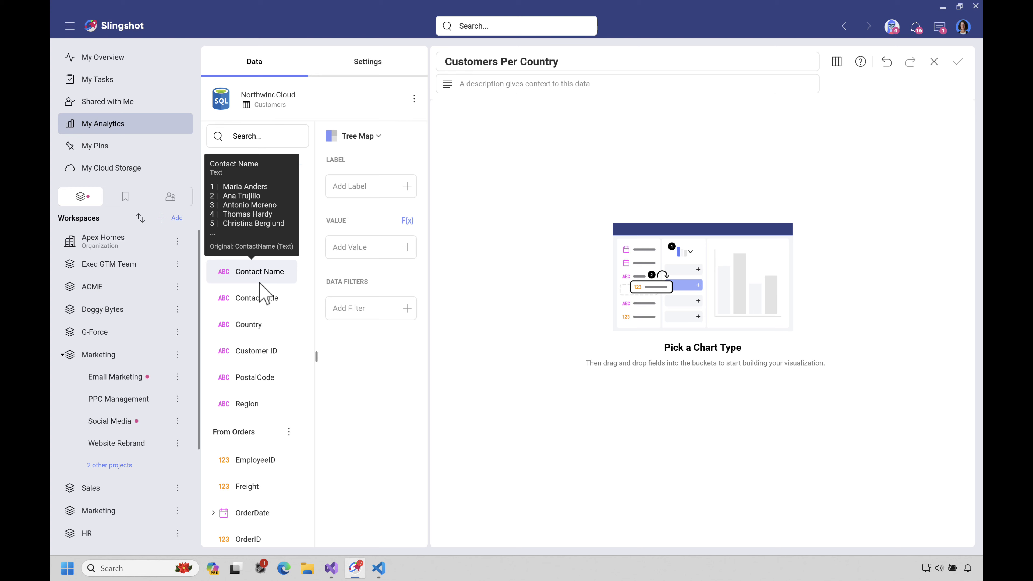
click(386, 203)
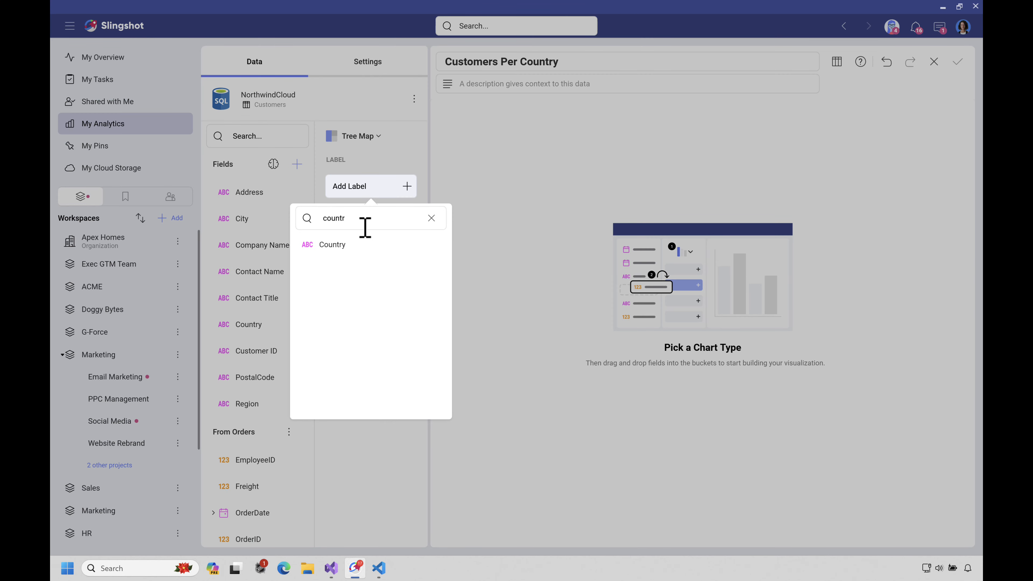
click(357, 245)
- Add LastName from Employees as a hierarchy level under the Country label
click(407, 214)
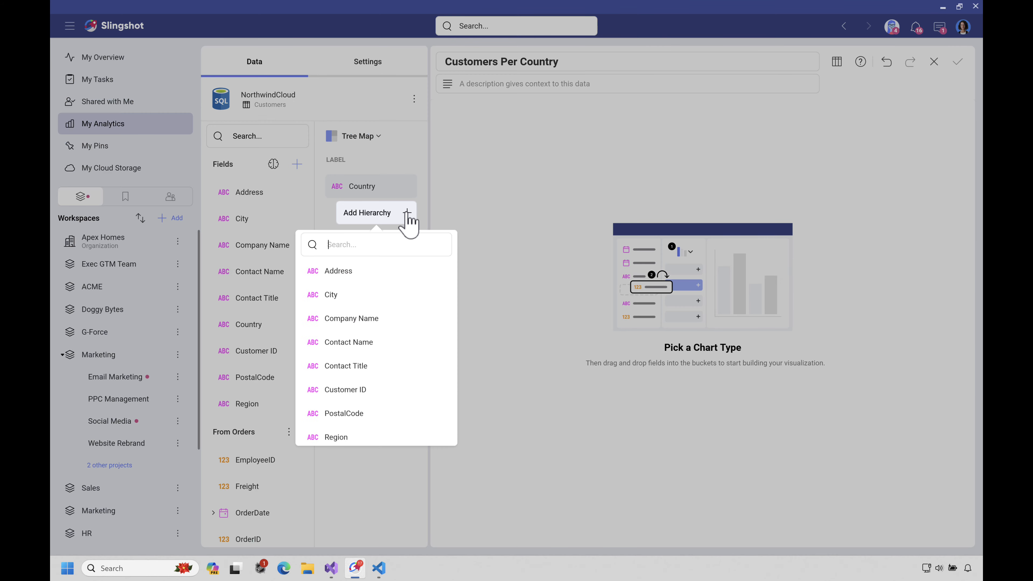
scroll(380, 334, down, 3)
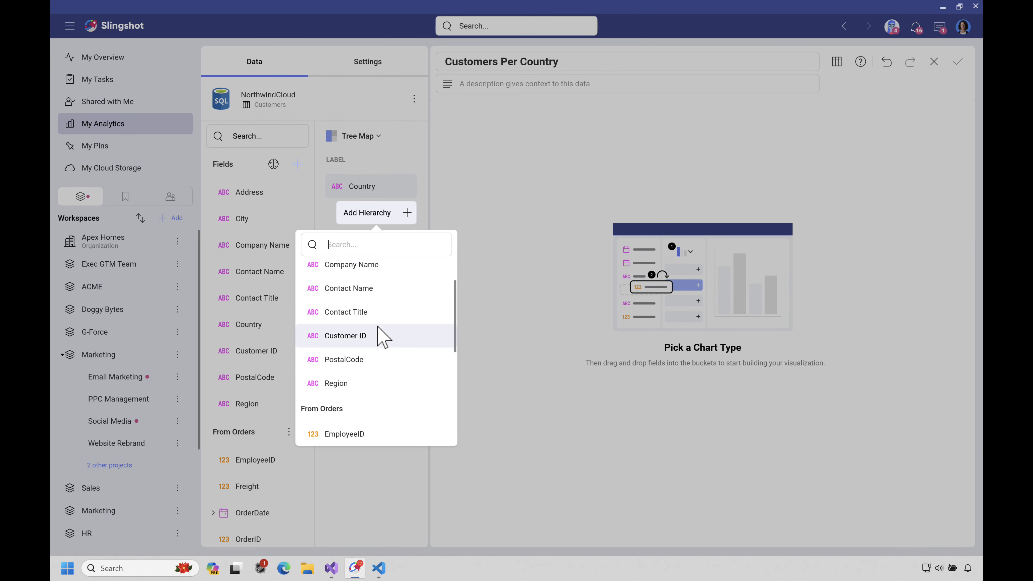
scroll(380, 334, down, 1)
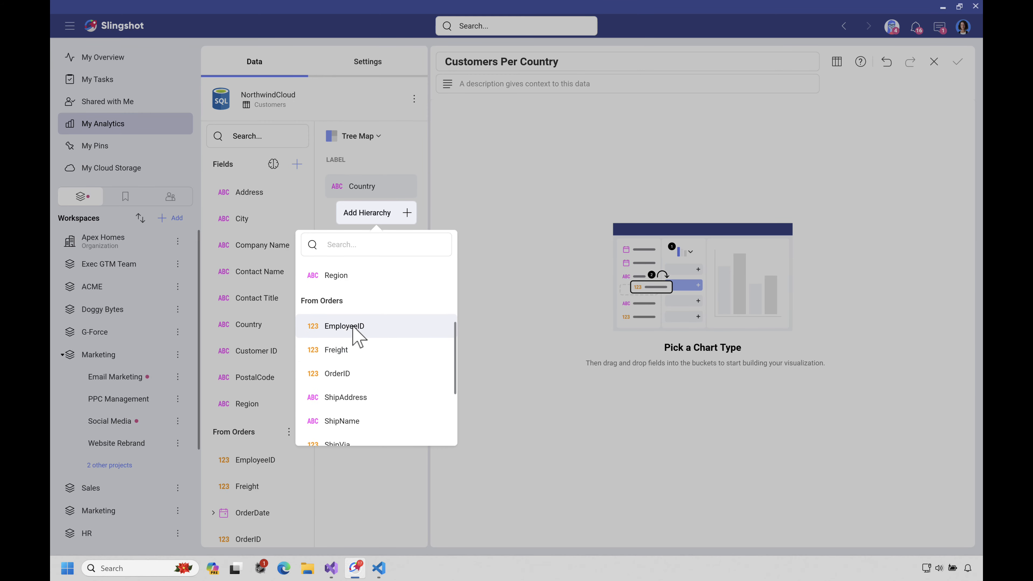
scroll(360, 339, down, 3)
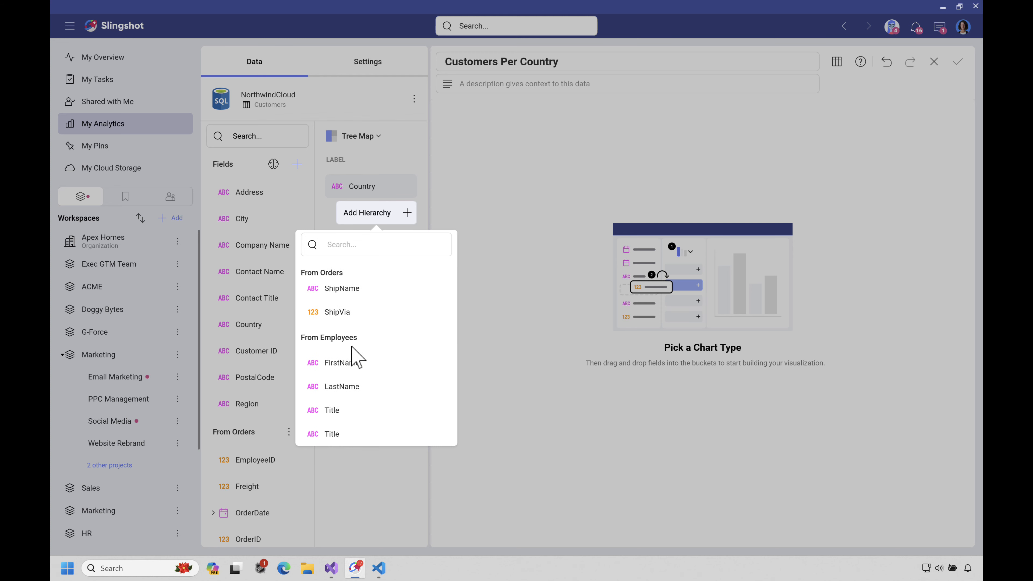
click(349, 396)
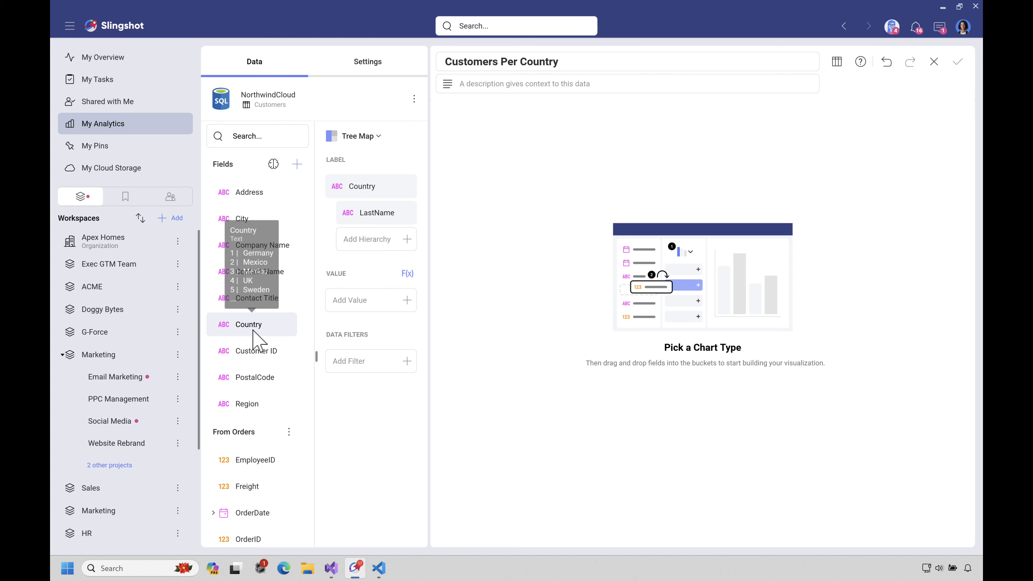
- Add OrderID from Orders as the tree map's value and set its aggregation to Count of Distinct Rows
scroll(254, 335, down, 1)
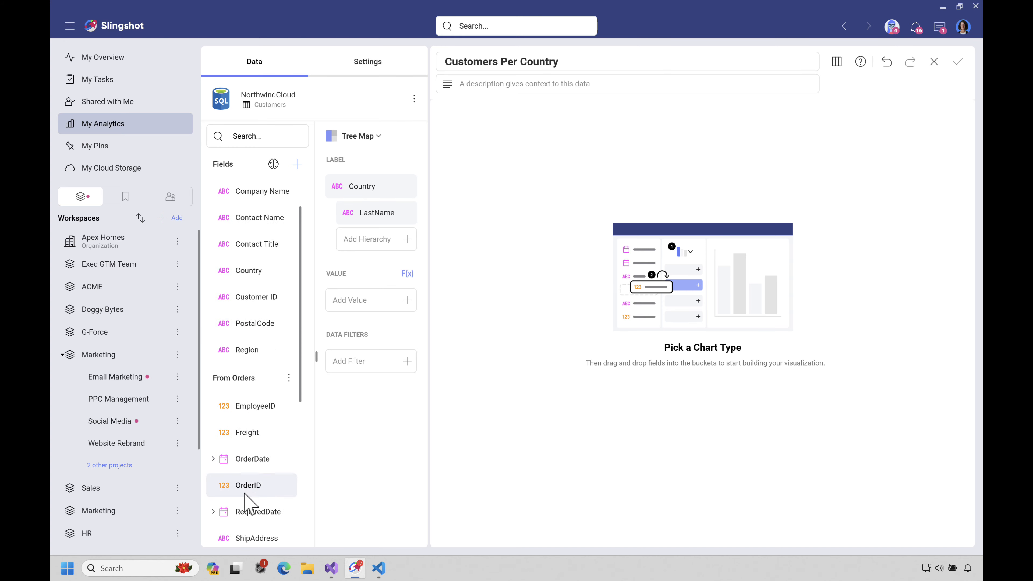
drag(249, 484, 377, 303)
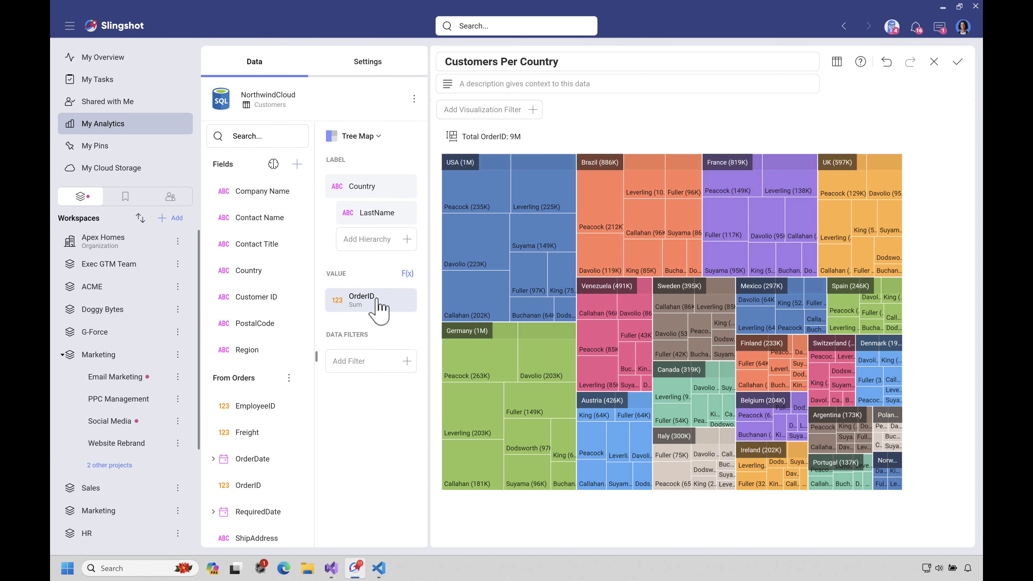
click(377, 302)
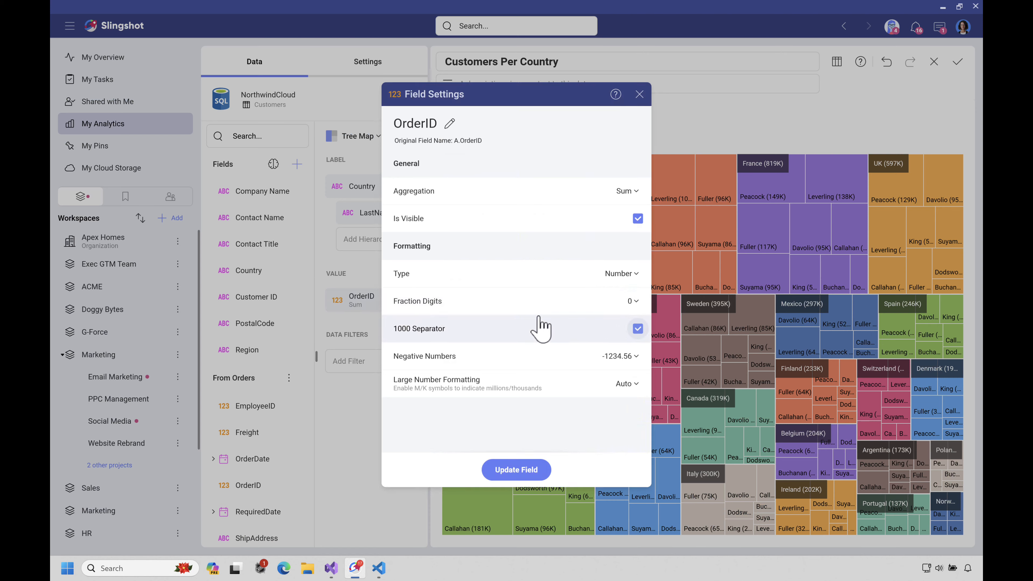
click(632, 193)
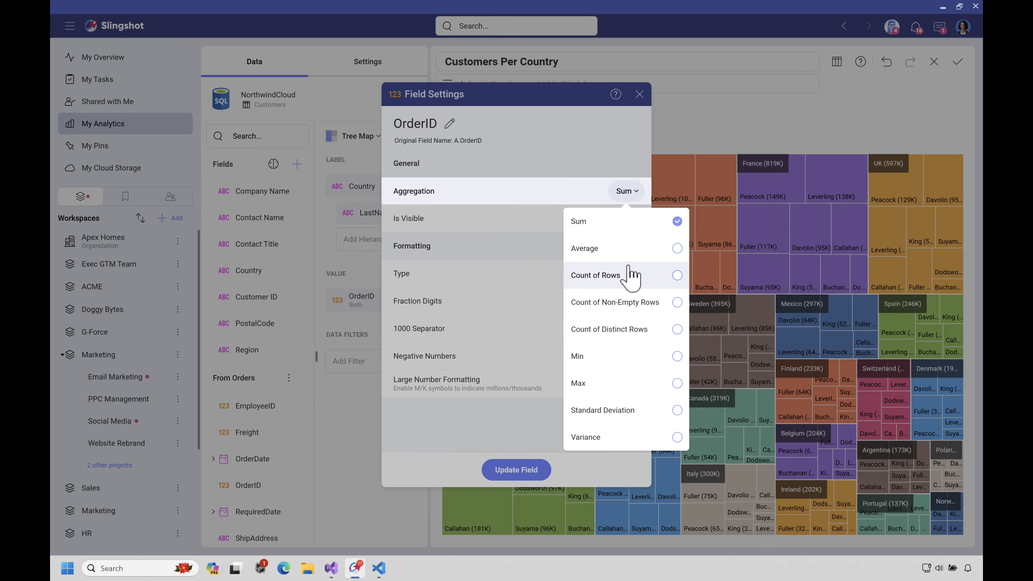
click(625, 332)
click(524, 470)
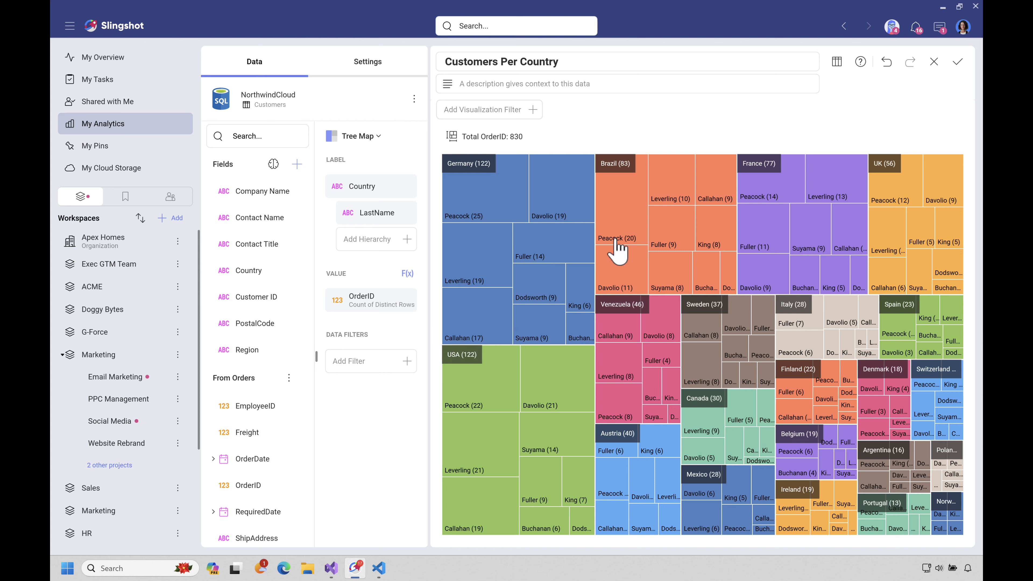
- Open the tree map visualization's title for editing
click(473, 58)
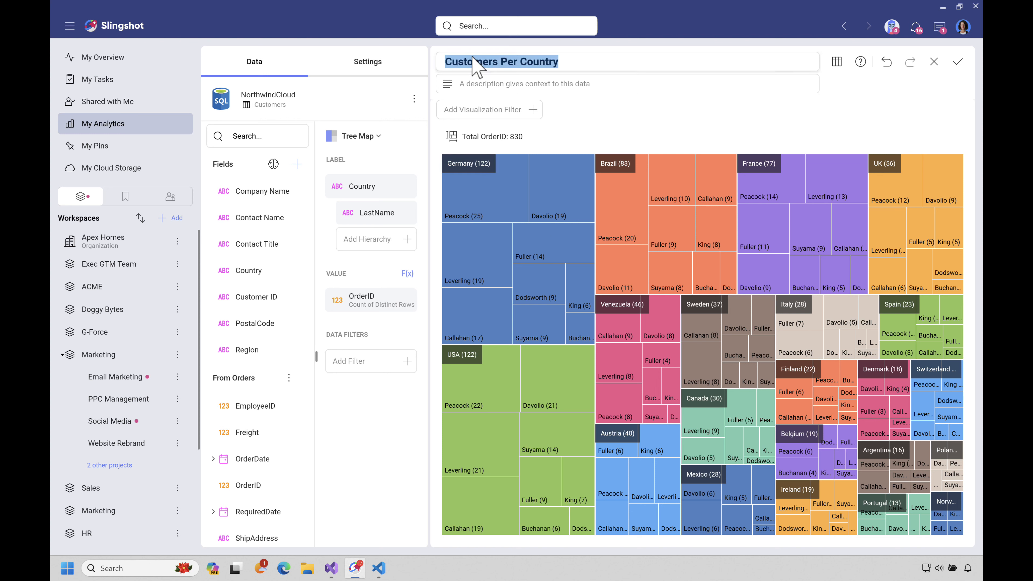
- Retitle the tree map visualization as "Orders Per Country" and apply it to the dashboard
key(Left)
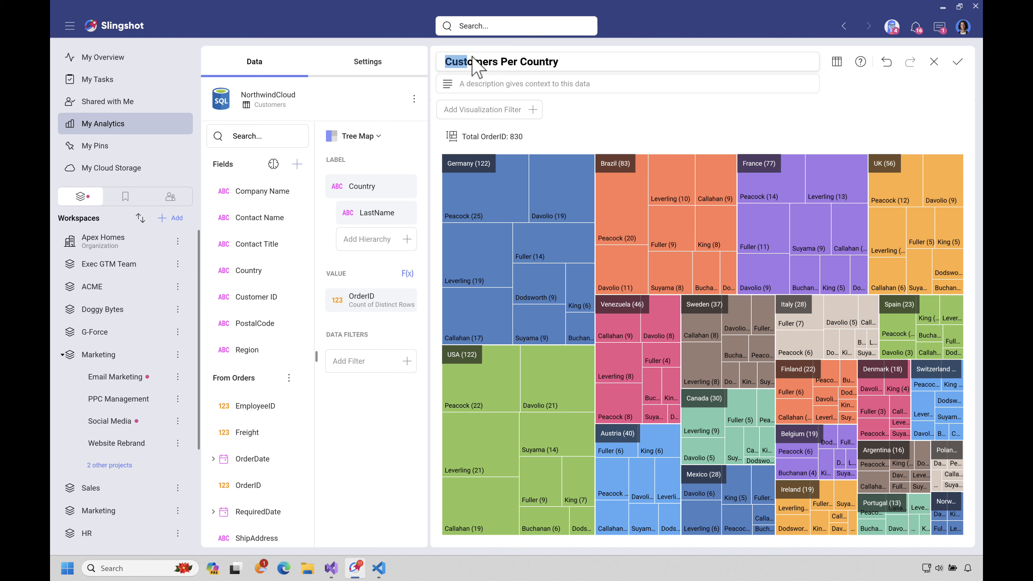
text(Orders)
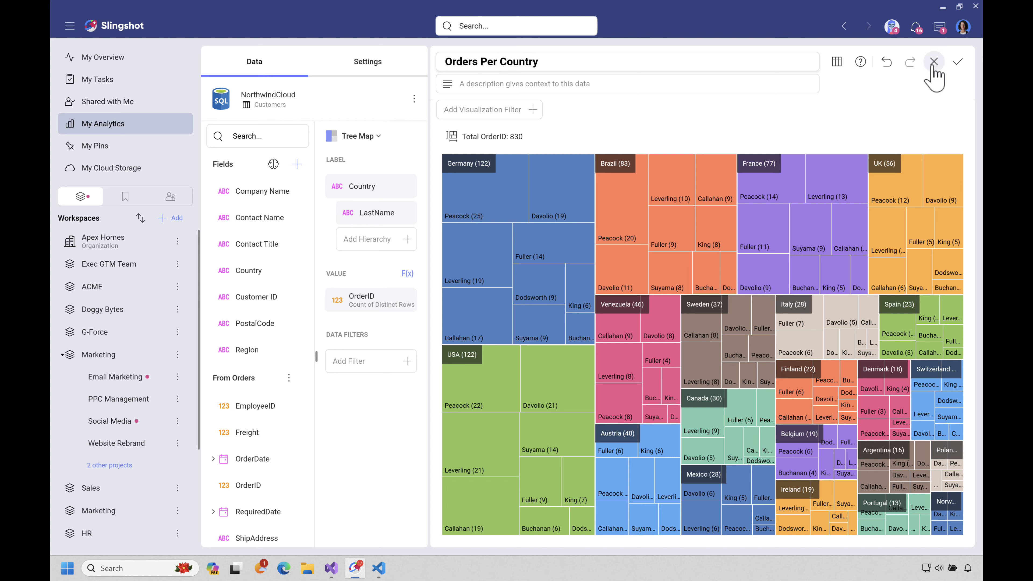
click(952, 61)
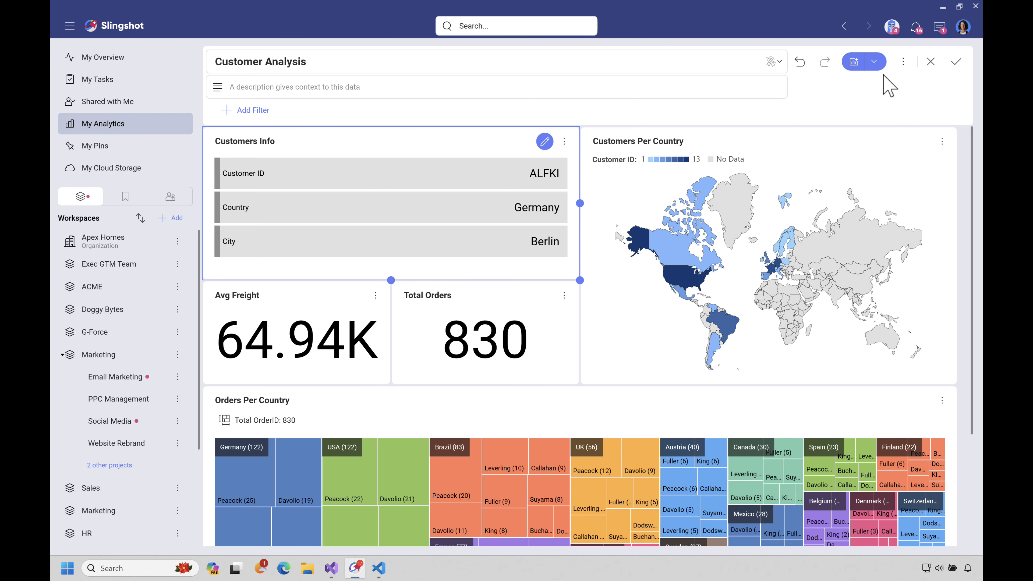
- Start saving the Customer Analysis dashboard and create a new list named "App Templates" under My Analytics
click(956, 65)
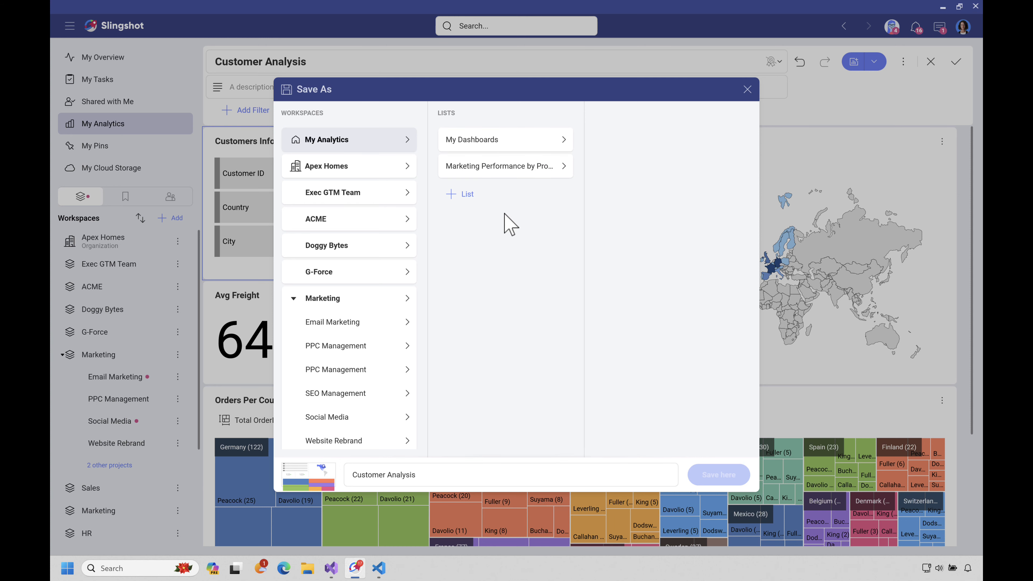
click(467, 195)
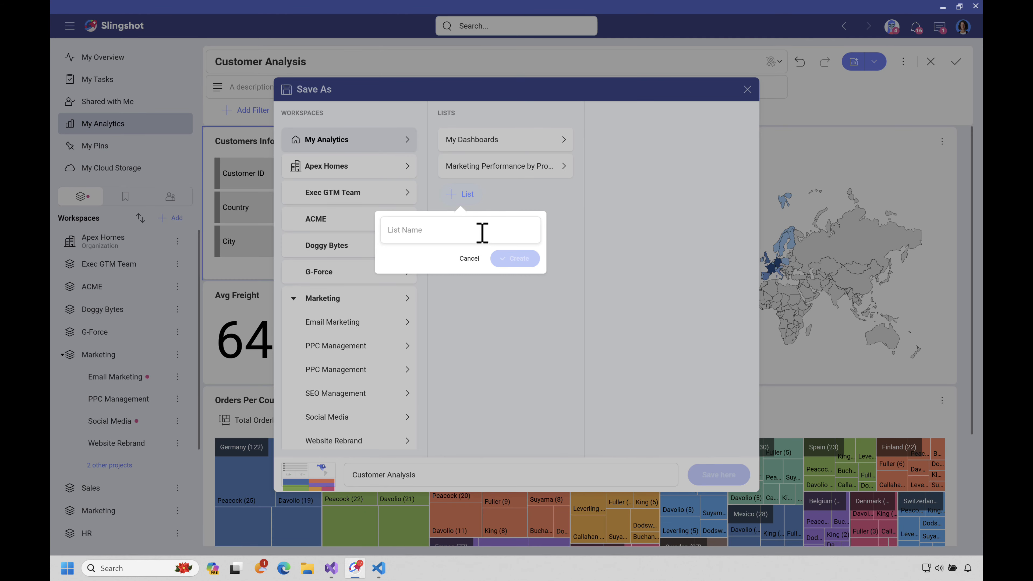
text(App Templates)
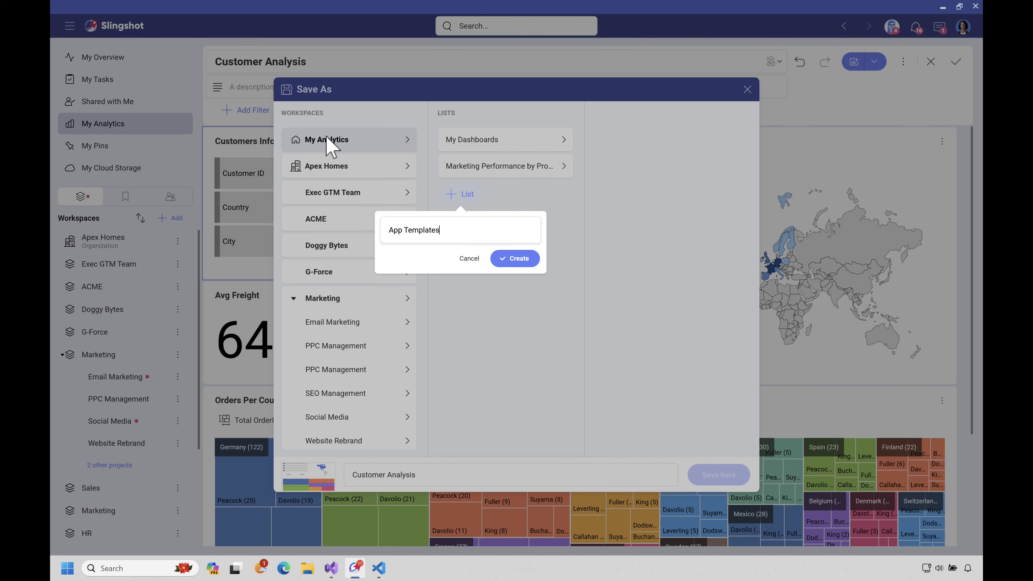
click(515, 258)
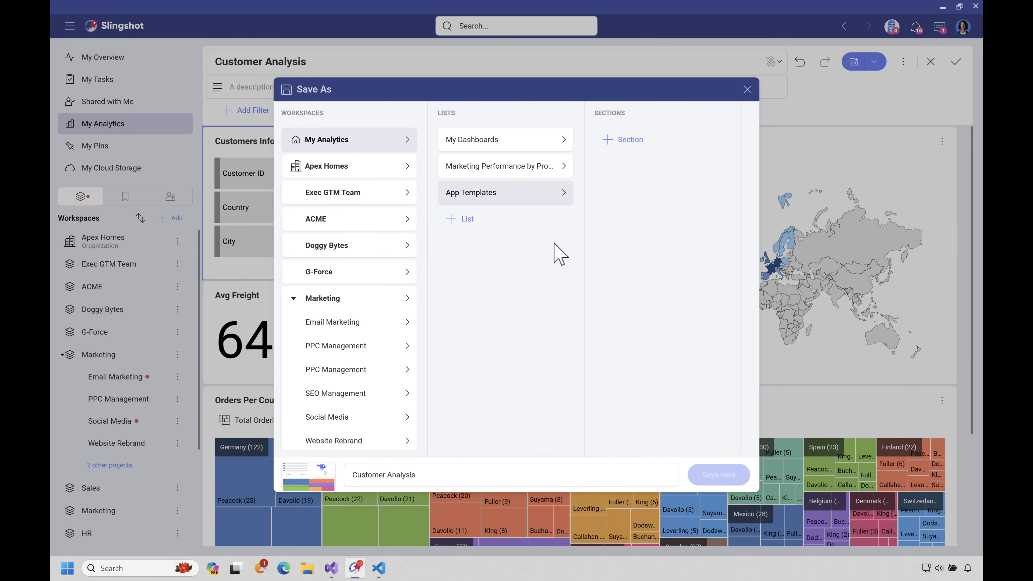
- Create a section named "Dashboards V1" in the App Templates list and save the Customer Analysis dashboard there
click(625, 141)
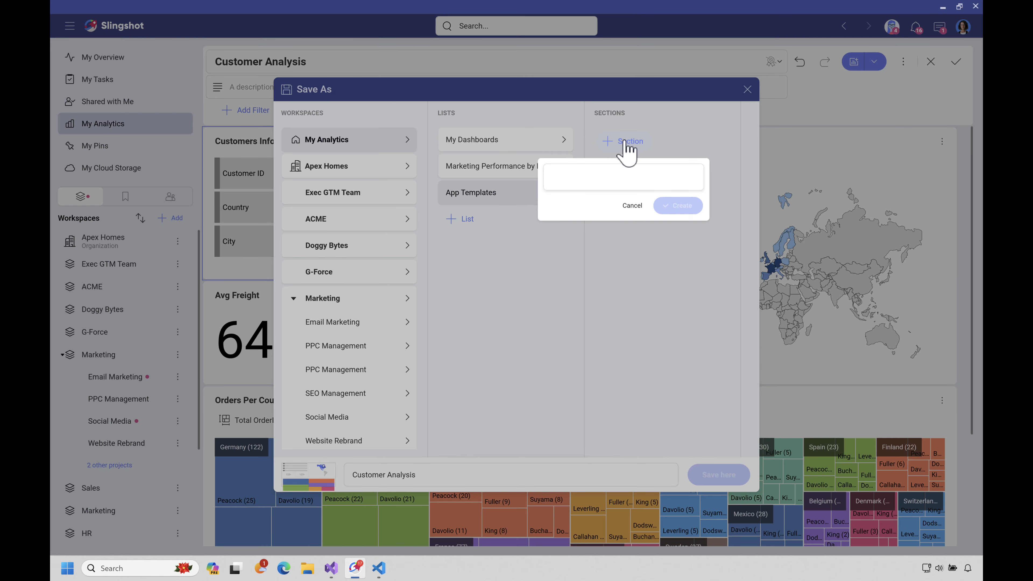
text(Dashboards V1)
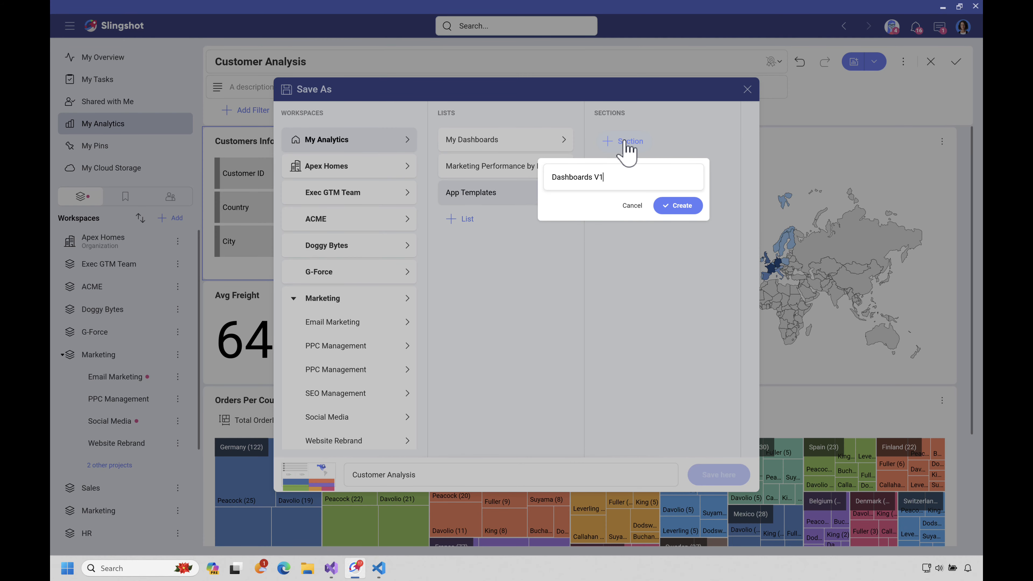
key(Return)
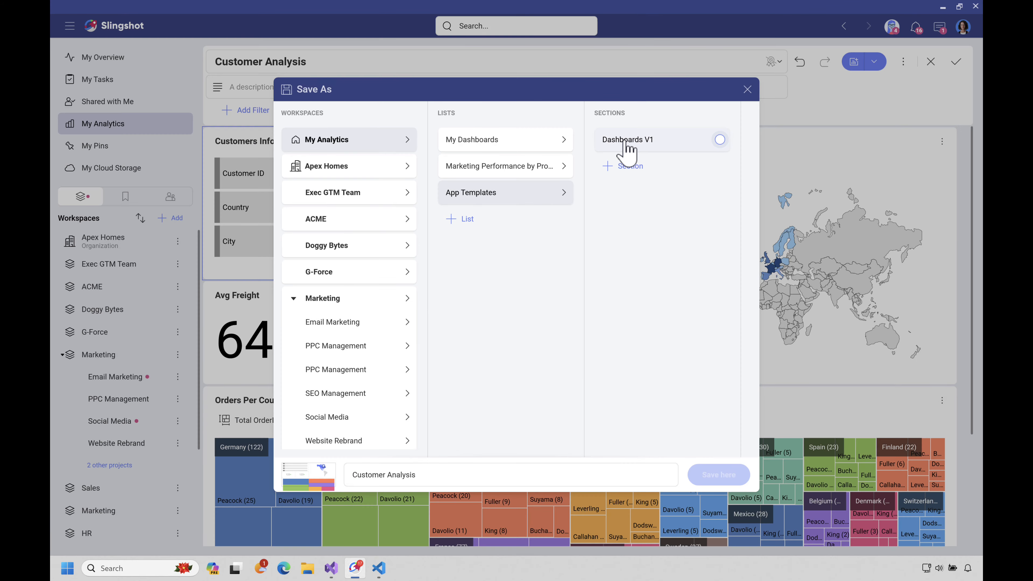
click(725, 476)
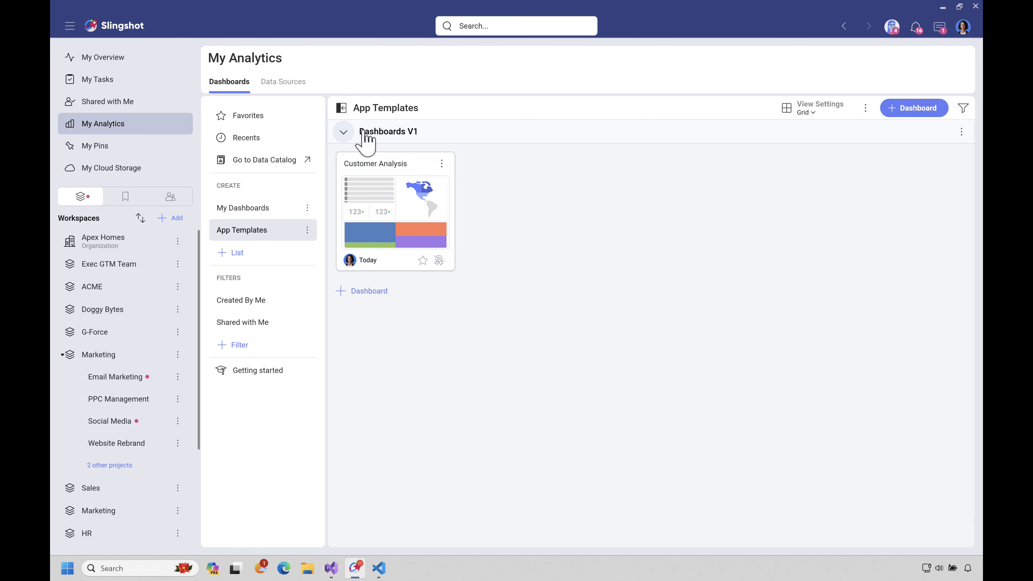
- Open the saved Customer Analysis dashboard and drill down into Brazil in the Orders Per Country tree map
click(413, 214)
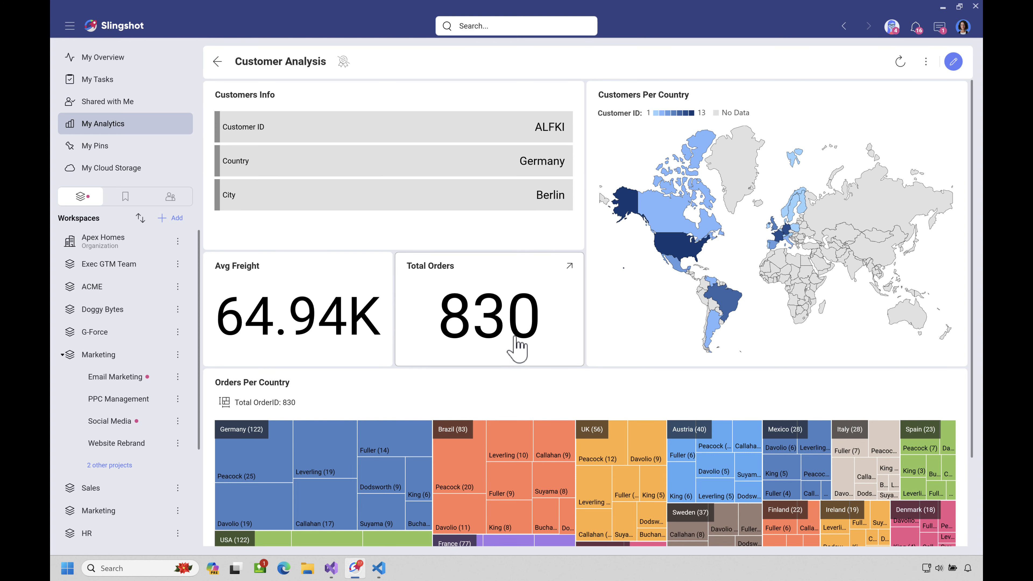
click(463, 436)
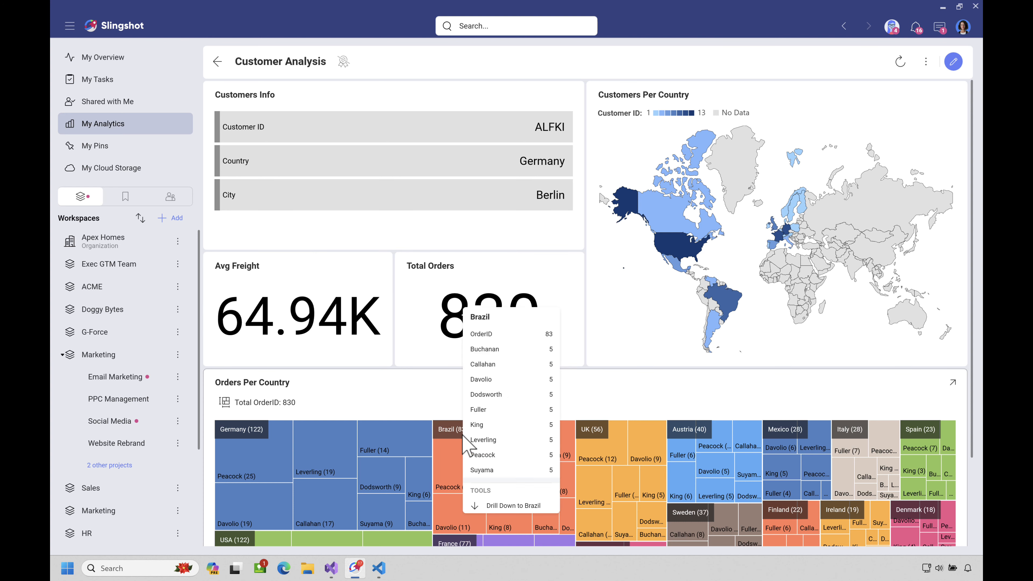
click(492, 503)
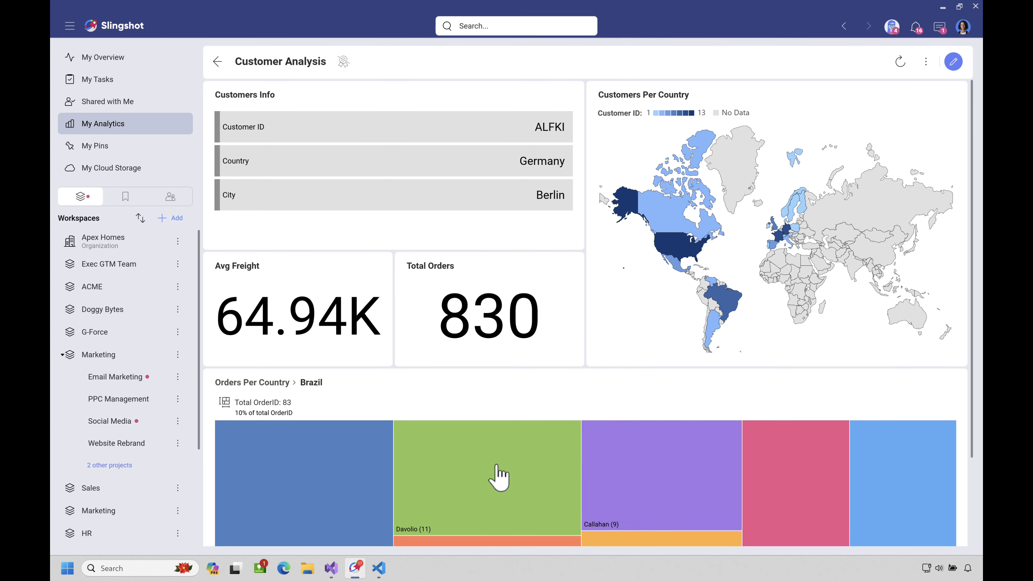
click(495, 477)
click(508, 469)
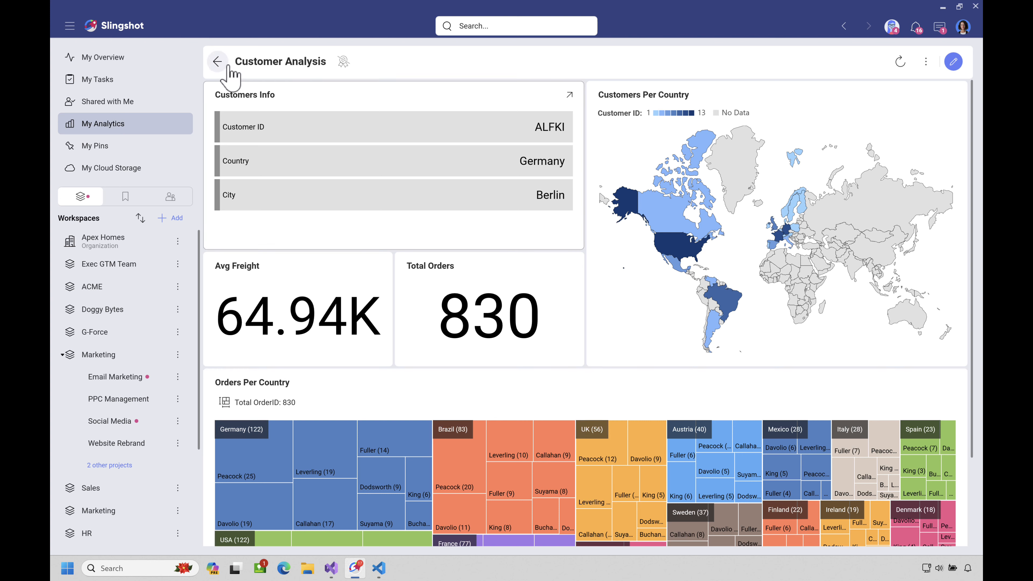
- Export the dashboard in Dashboard format to the Desktop as Customer Analysis.rdash
click(927, 62)
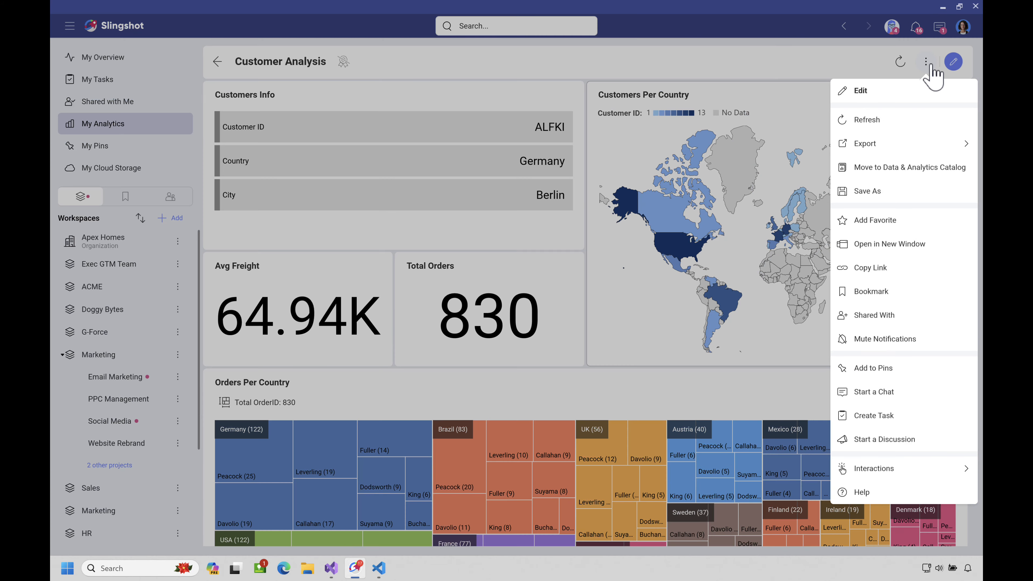
click(904, 146)
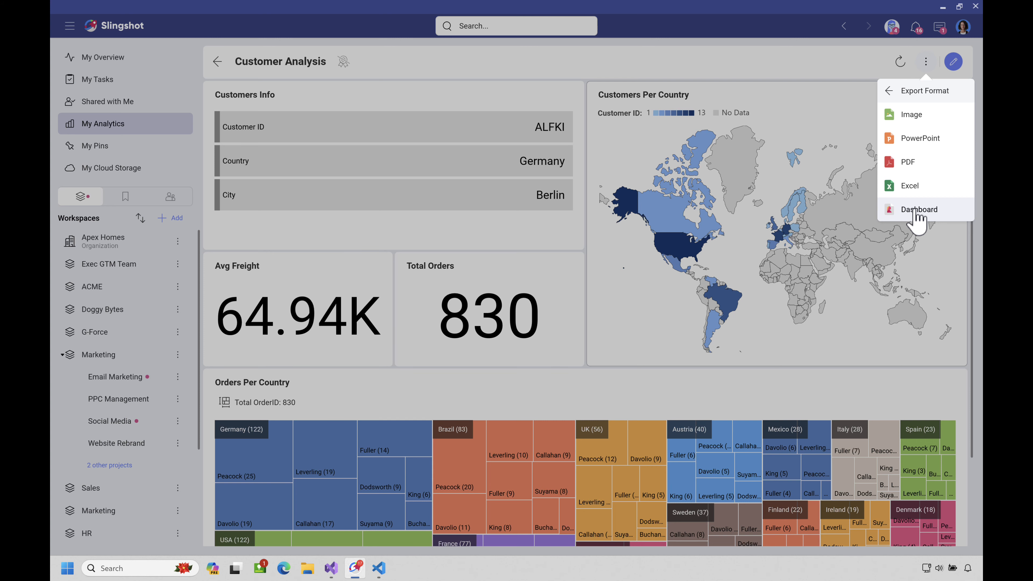
click(915, 213)
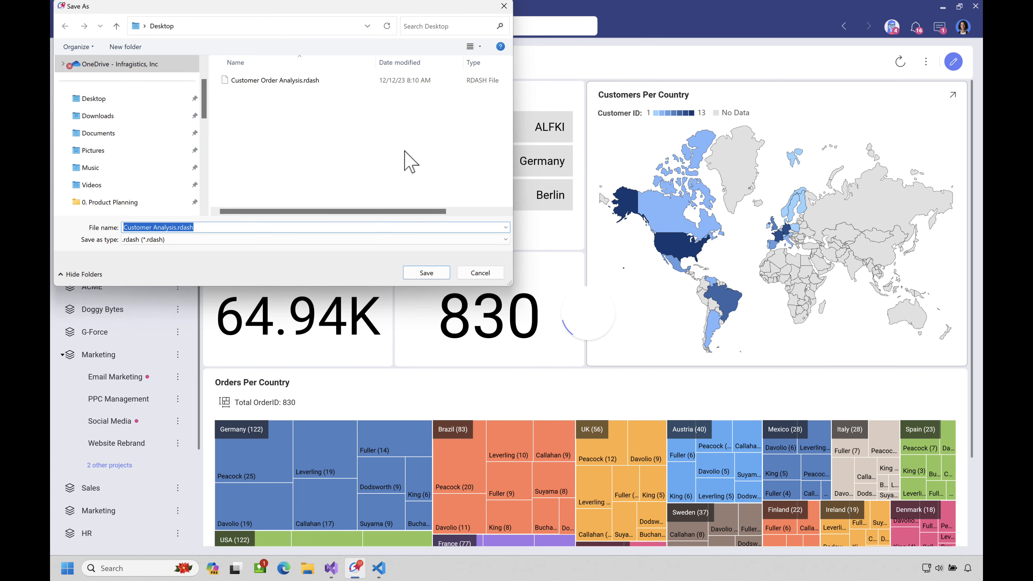
click(145, 26)
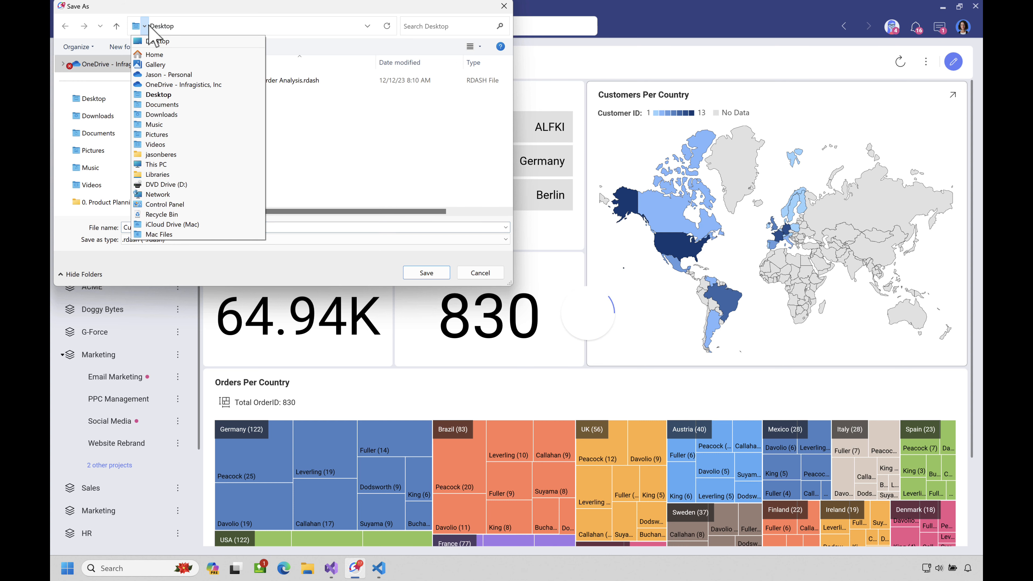
click(145, 27)
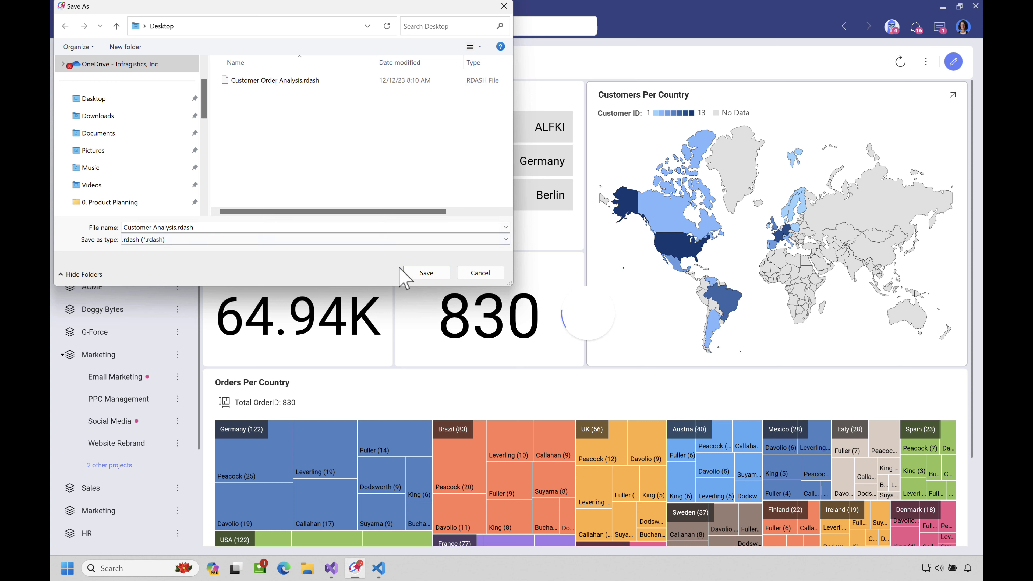
click(426, 273)
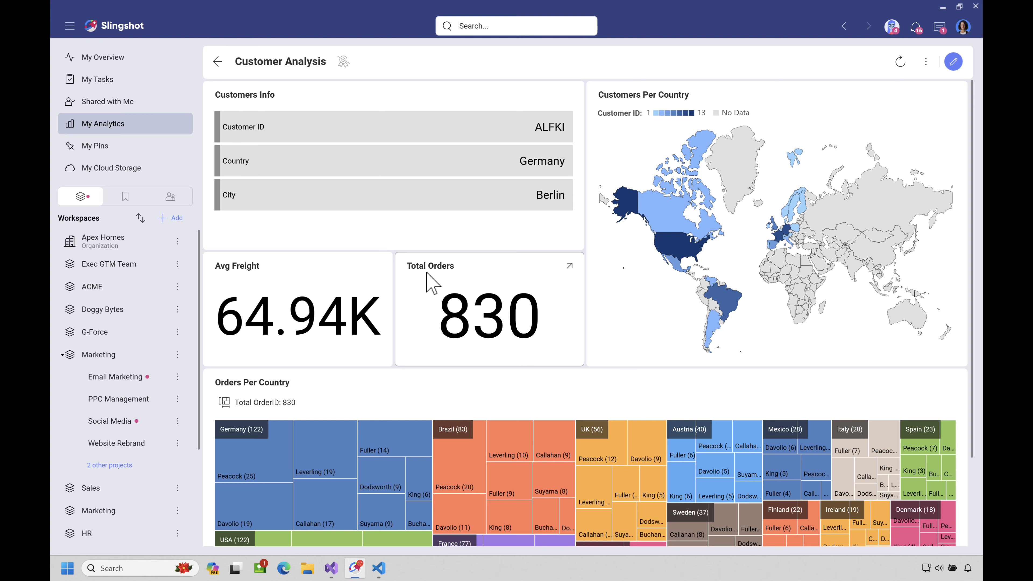
- Switch to Visual Studio and review the ChangeDataSourceAsync and ChangeDataSourceItemAsync methods in DataSourceProvider.cs
click(331, 568)
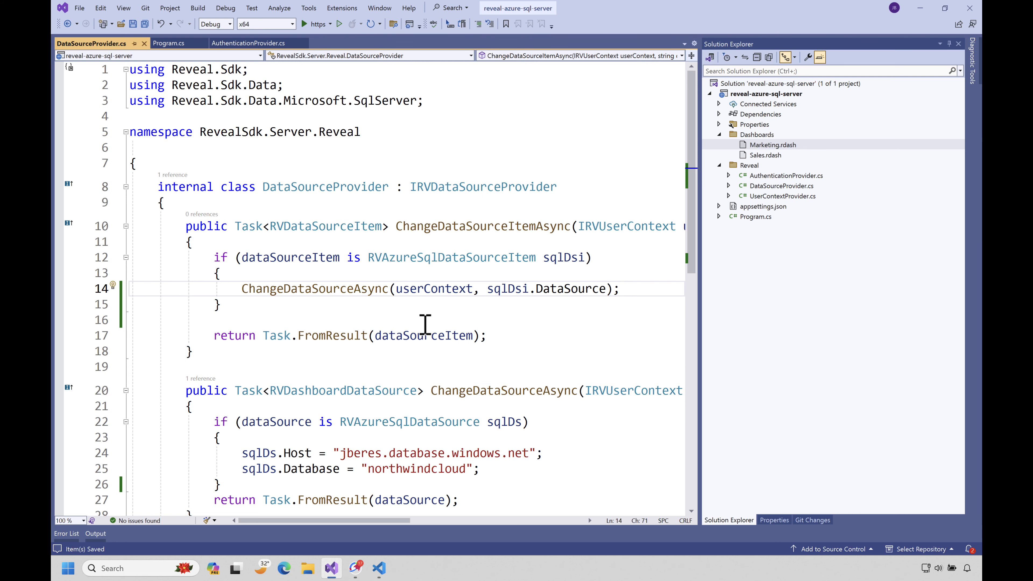
scroll(425, 325, down, 2)
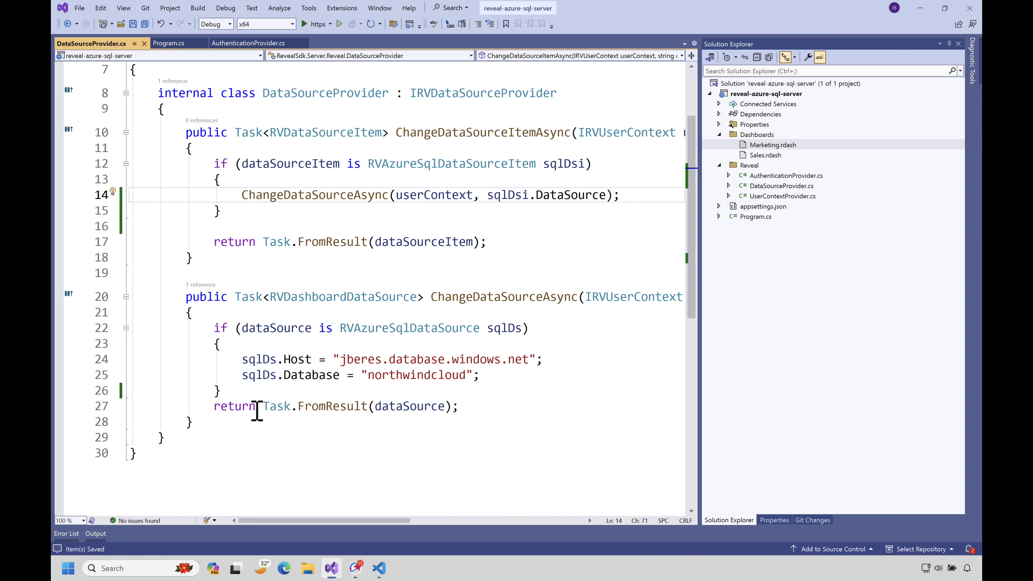
drag(211, 421, 97, 297)
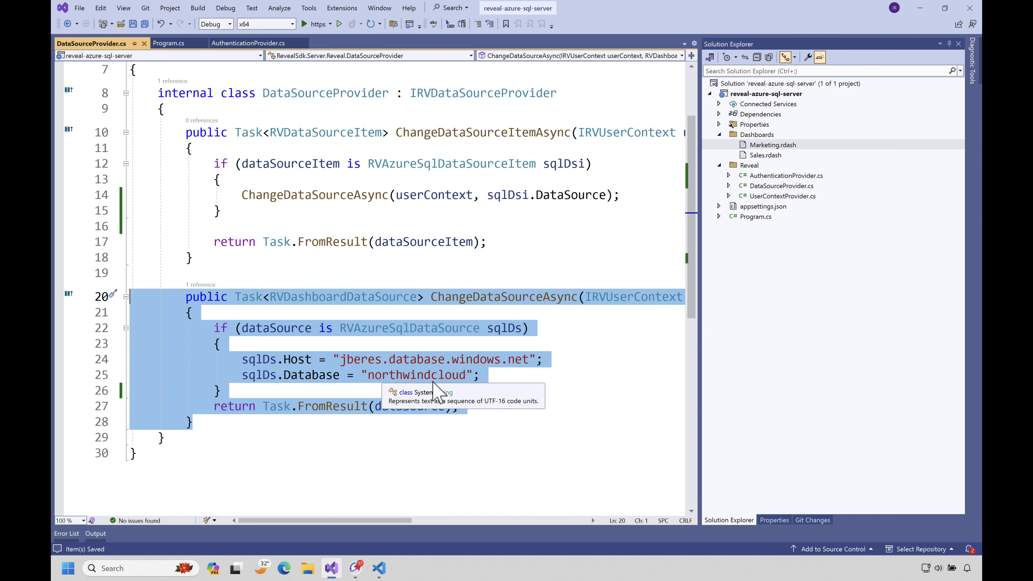
drag(221, 260, 122, 131)
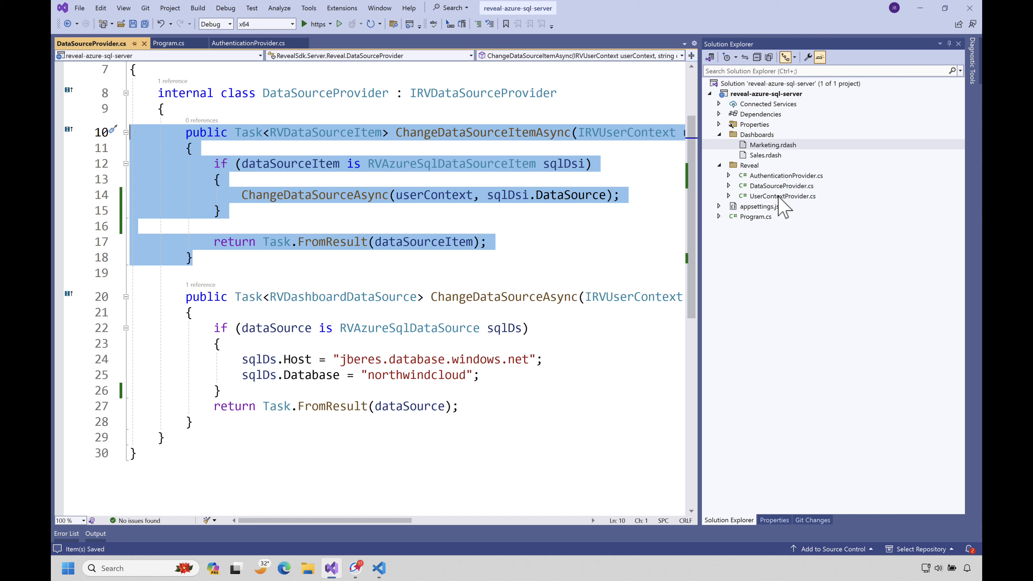
click(424, 223)
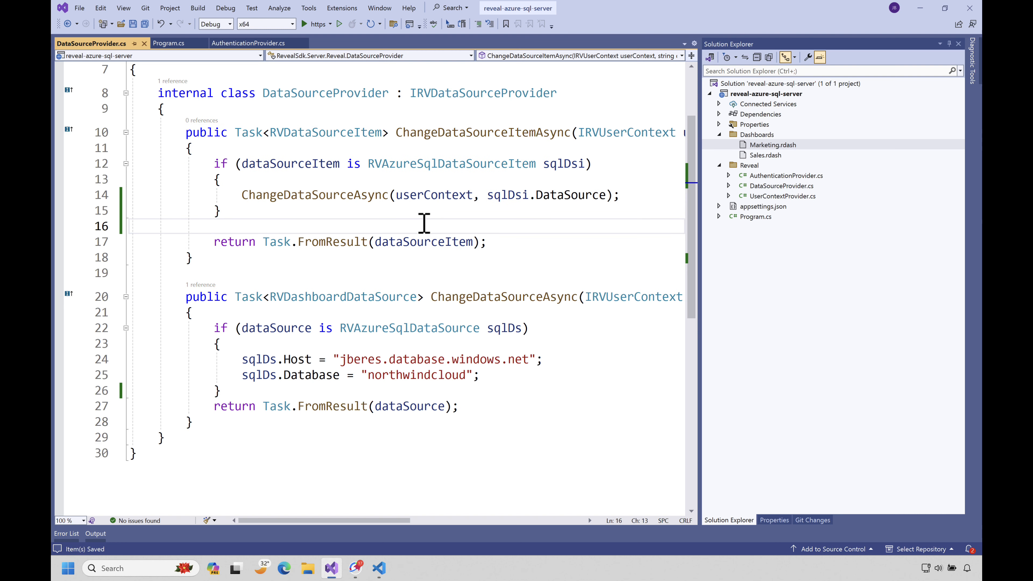
- Run the server over https, test GET /DashboardFile/{id} with the id "sales" in Swagger, and examine the response body before closing the browser
click(316, 24)
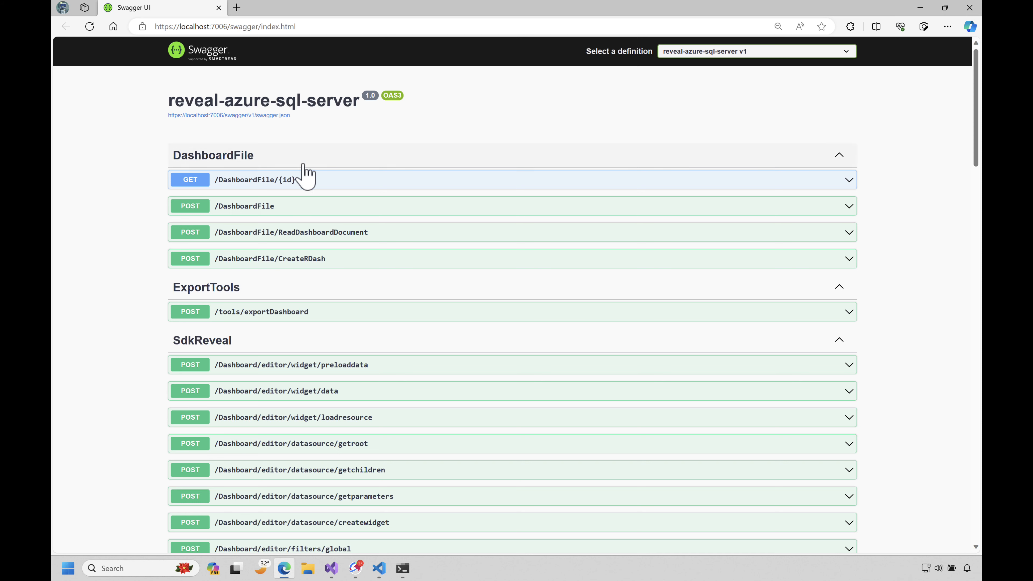
click(299, 181)
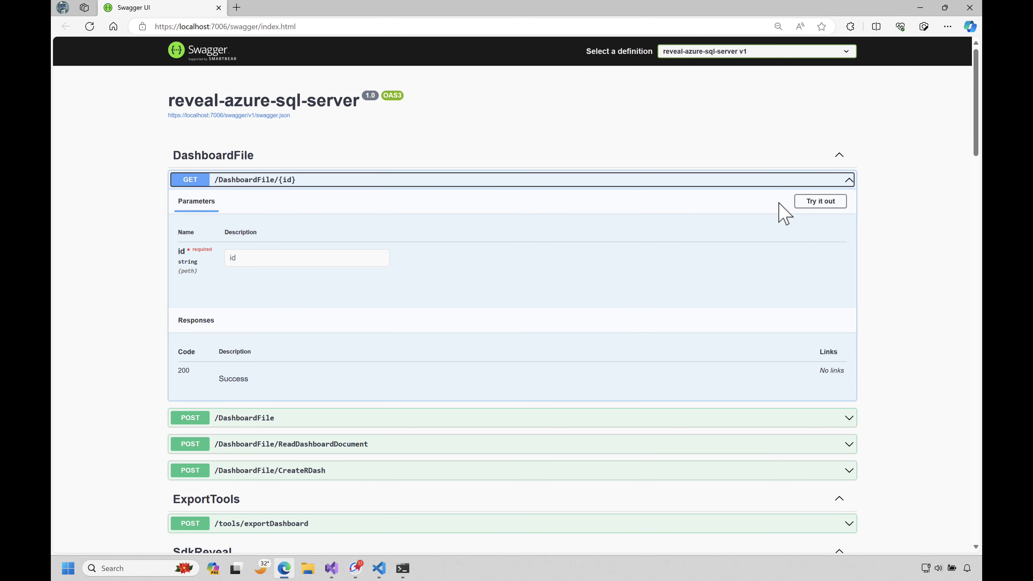
click(821, 202)
click(280, 261)
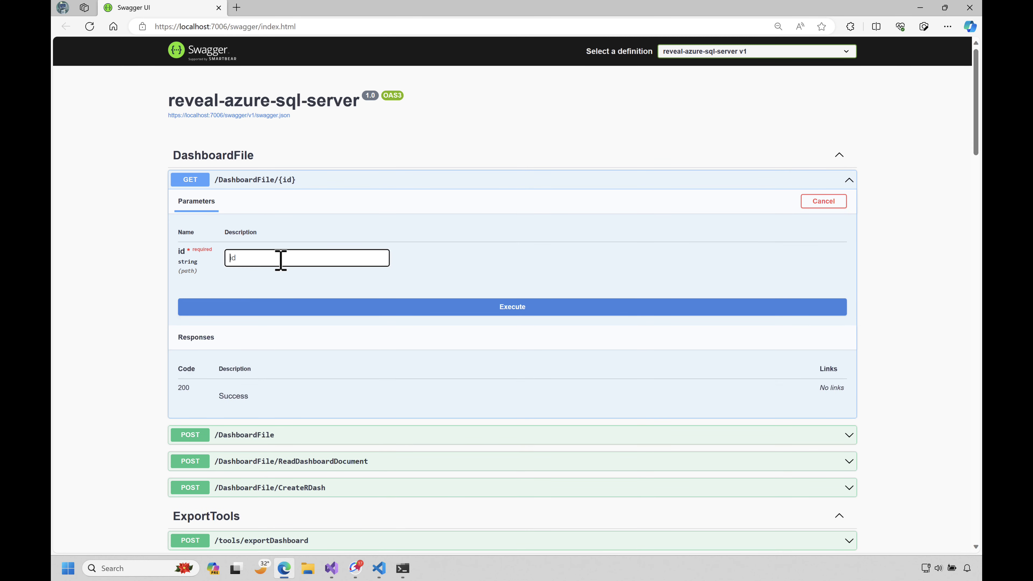
text(sales)
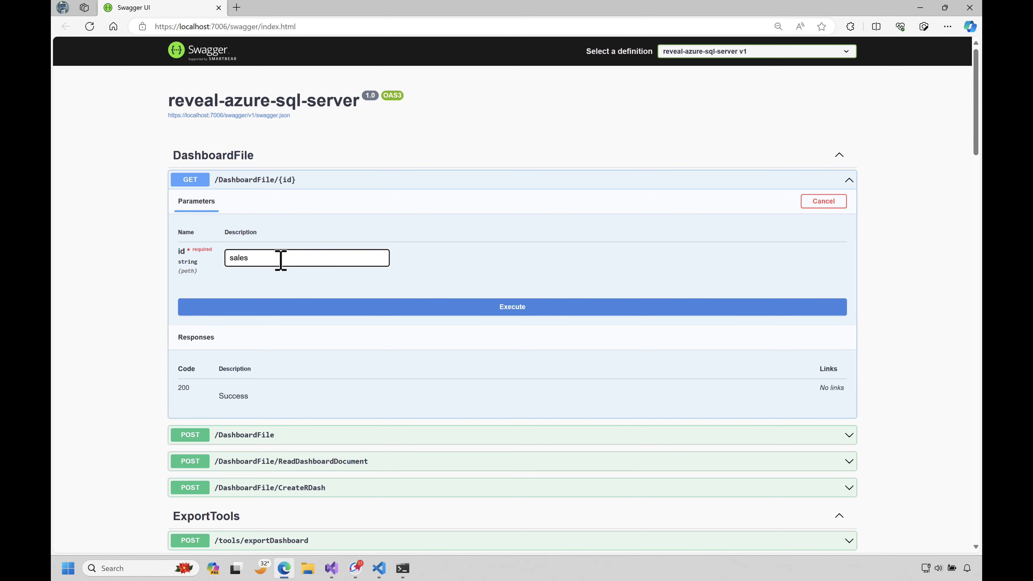
click(449, 311)
scroll(427, 373, down, 5)
scroll(422, 325, down, 10)
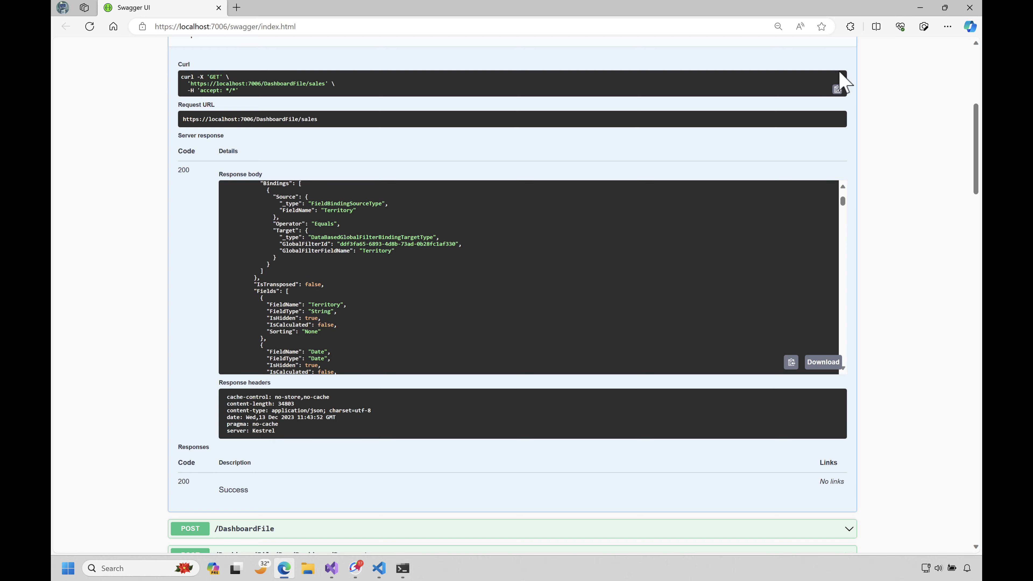
click(969, 8)
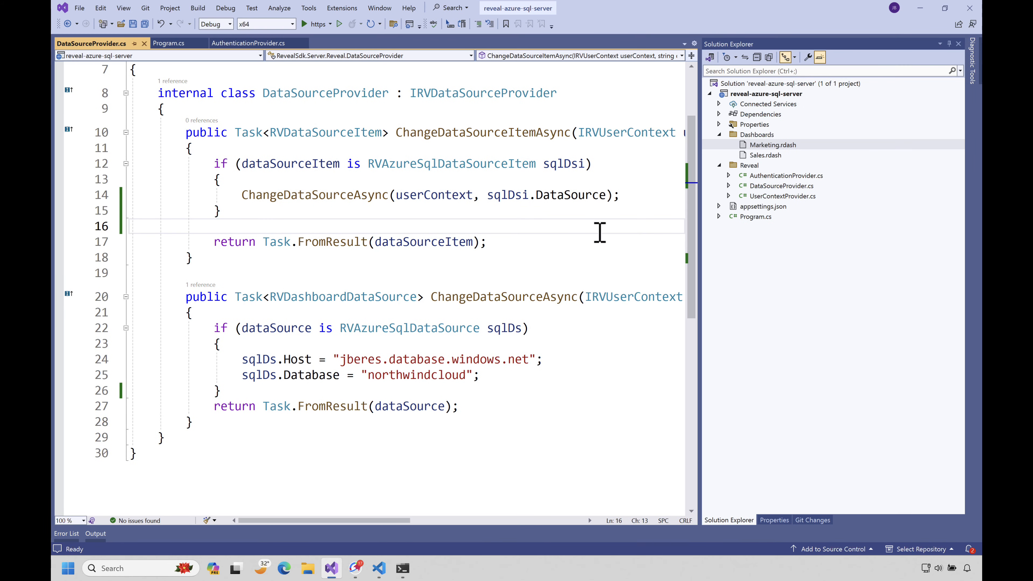
- Add the existing file Customer Analysis.rdash from the Desktop to the project's Dashboards folder
click(755, 136)
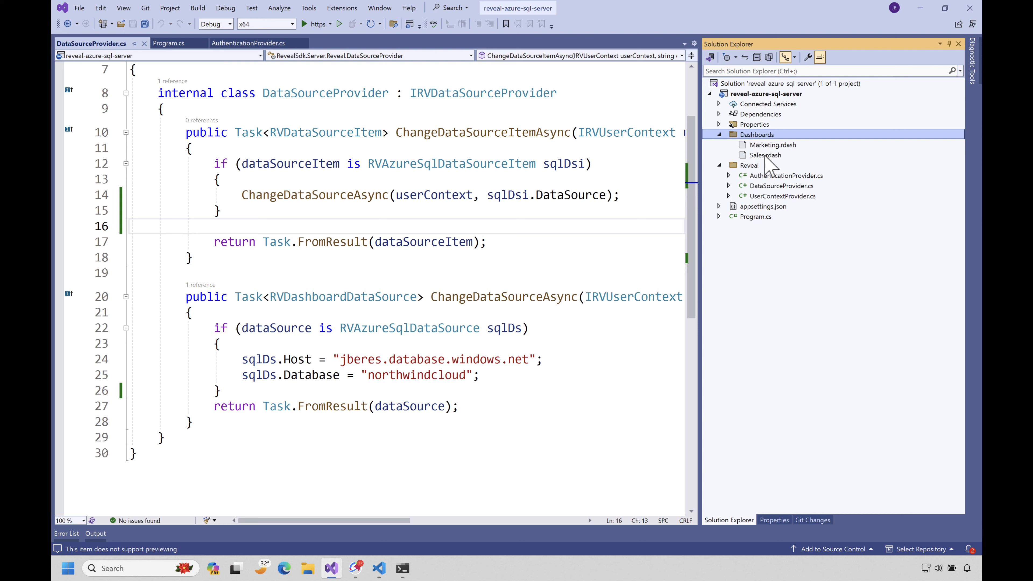
right_click(757, 137)
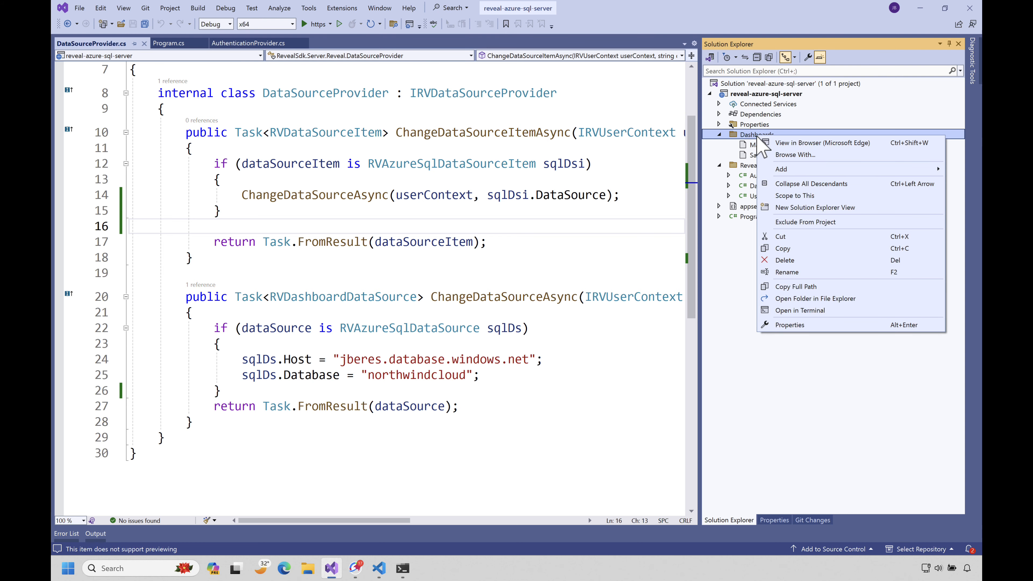
mouse_move(772, 170)
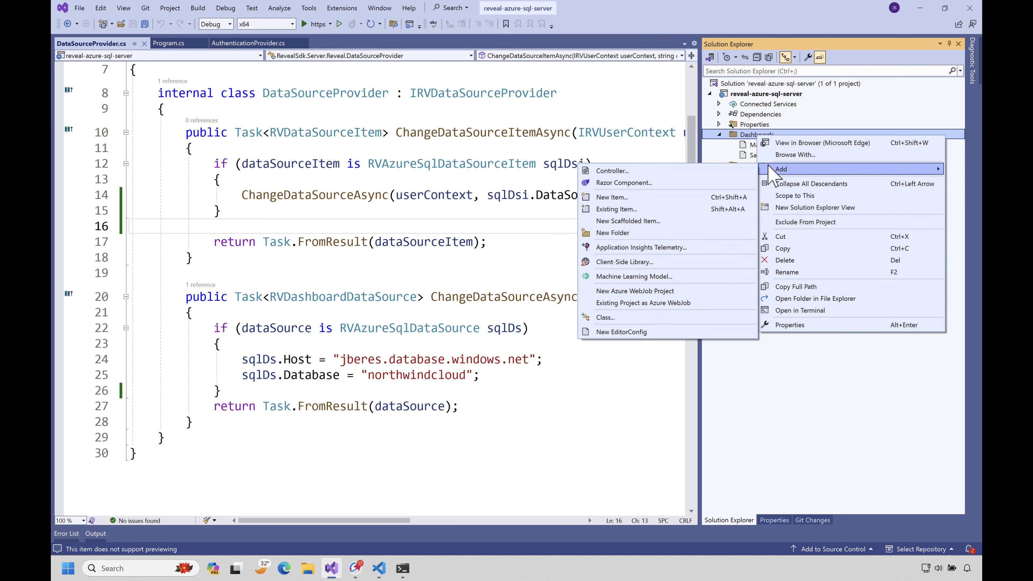
click(660, 209)
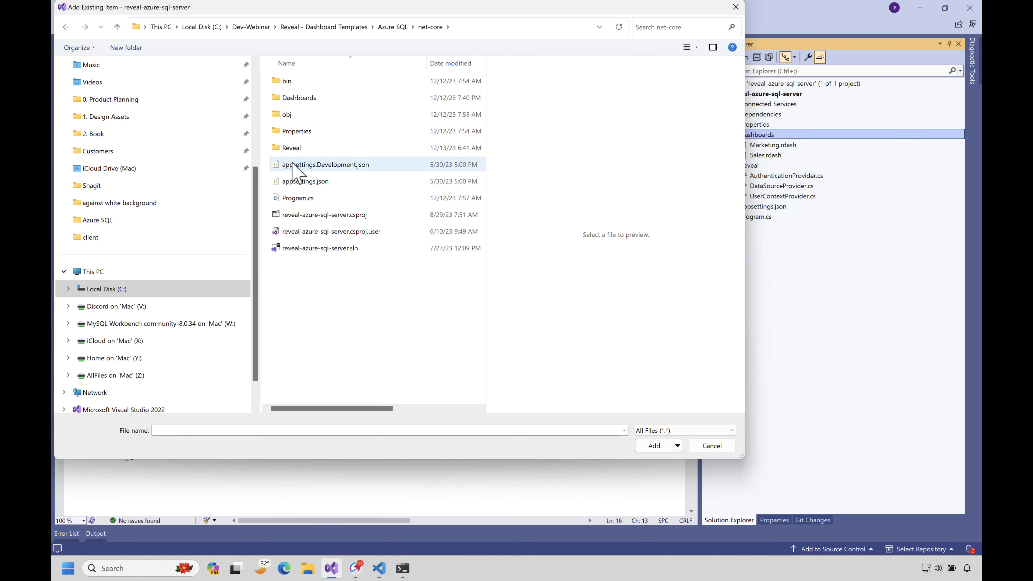
scroll(105, 260, up, 3)
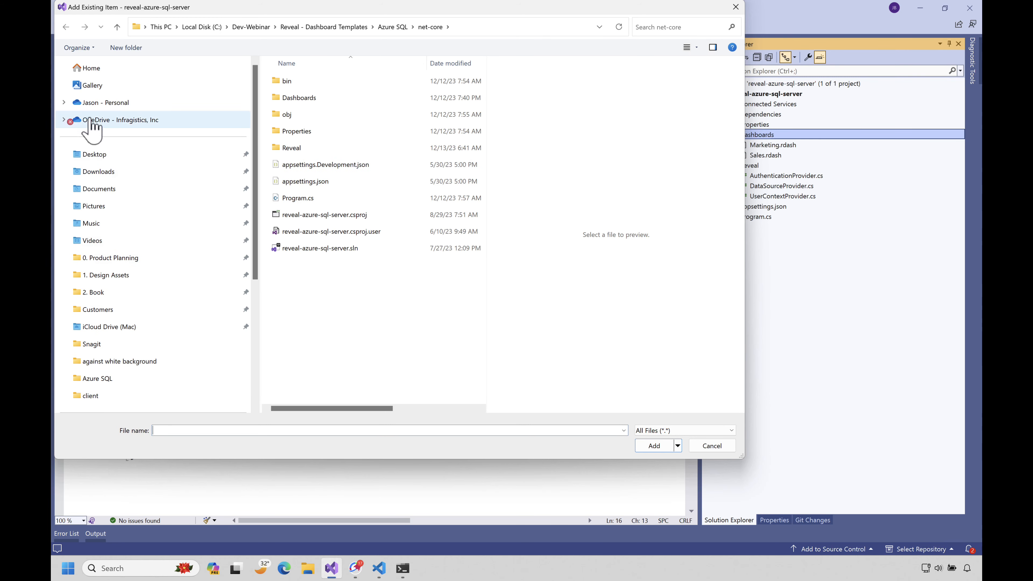
click(95, 155)
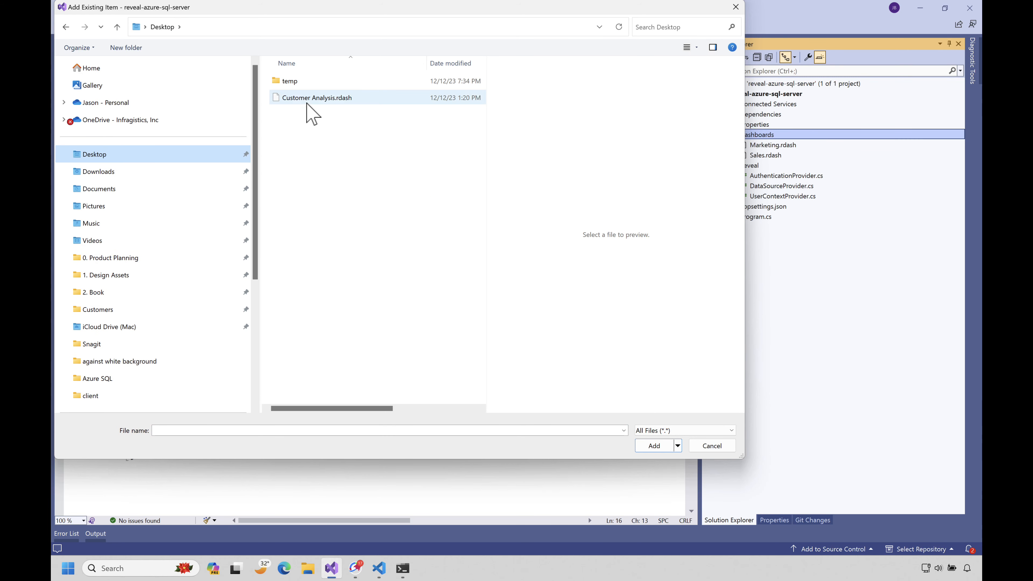
click(308, 101)
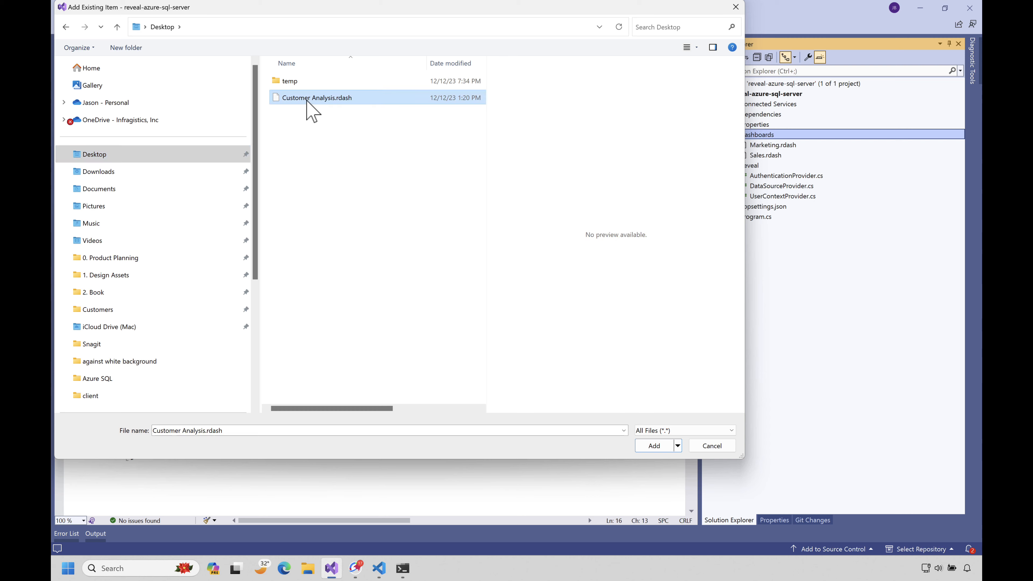
click(655, 446)
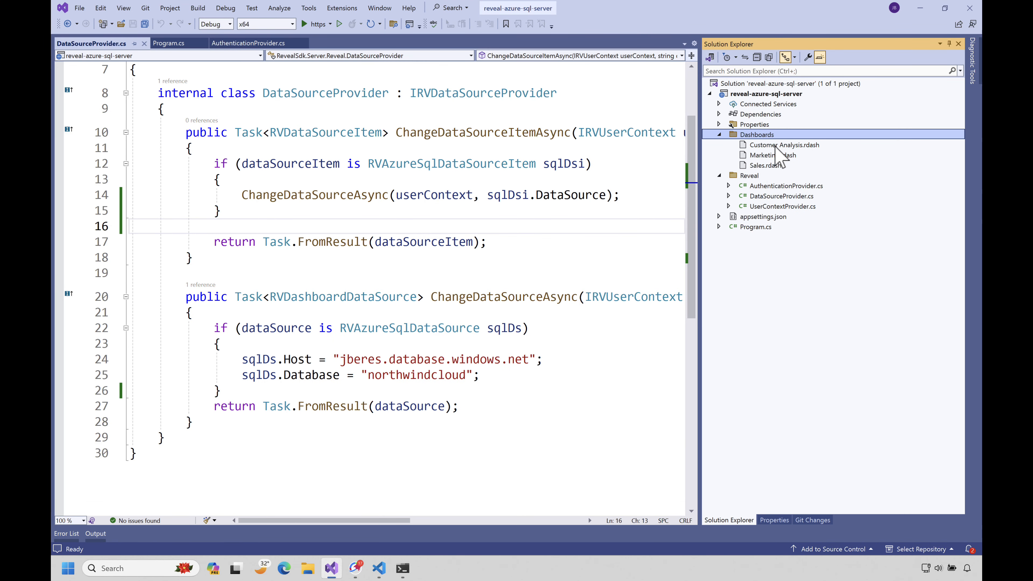
- Run the server over https, switch to Visual Studio Code, and review load-dashboard.html's script references and setBaseUrl address against the Swagger page's address
click(315, 25)
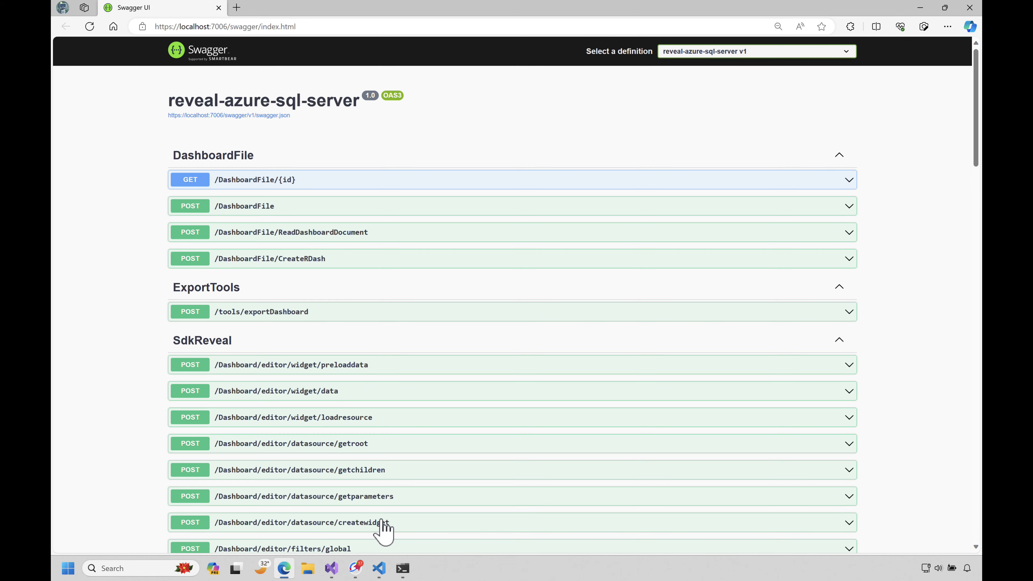
click(378, 568)
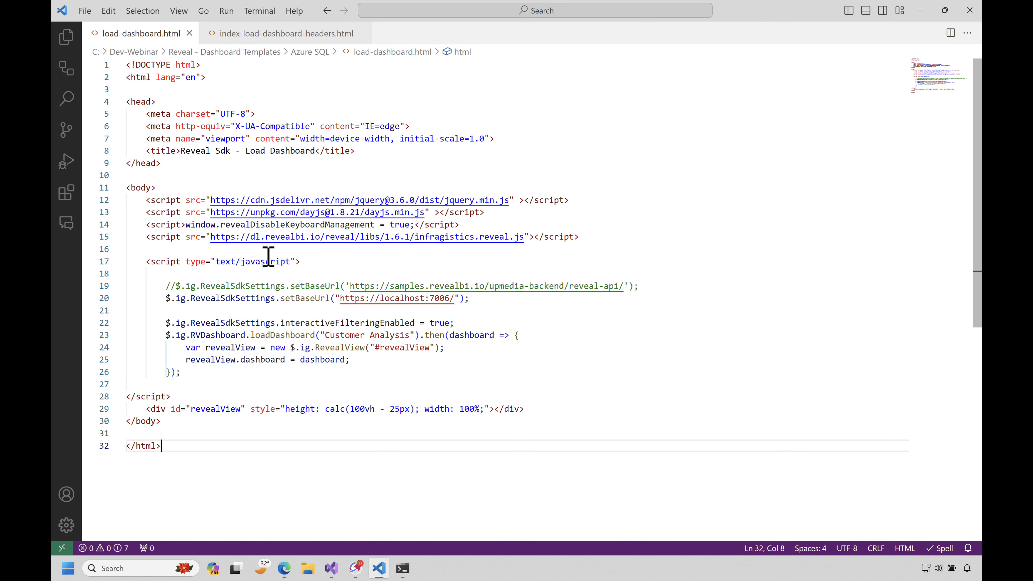
drag(126, 187, 281, 419)
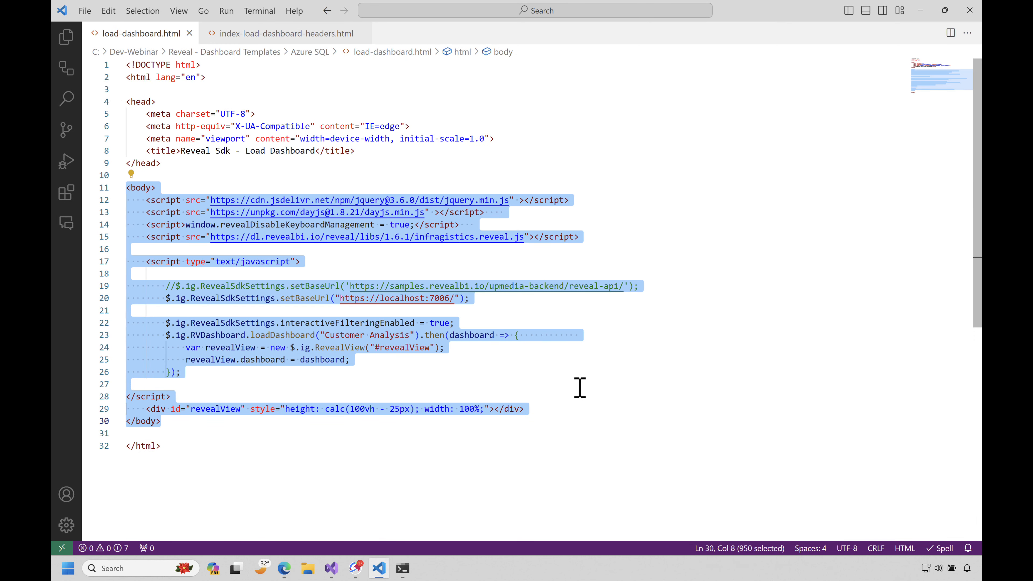
click(595, 227)
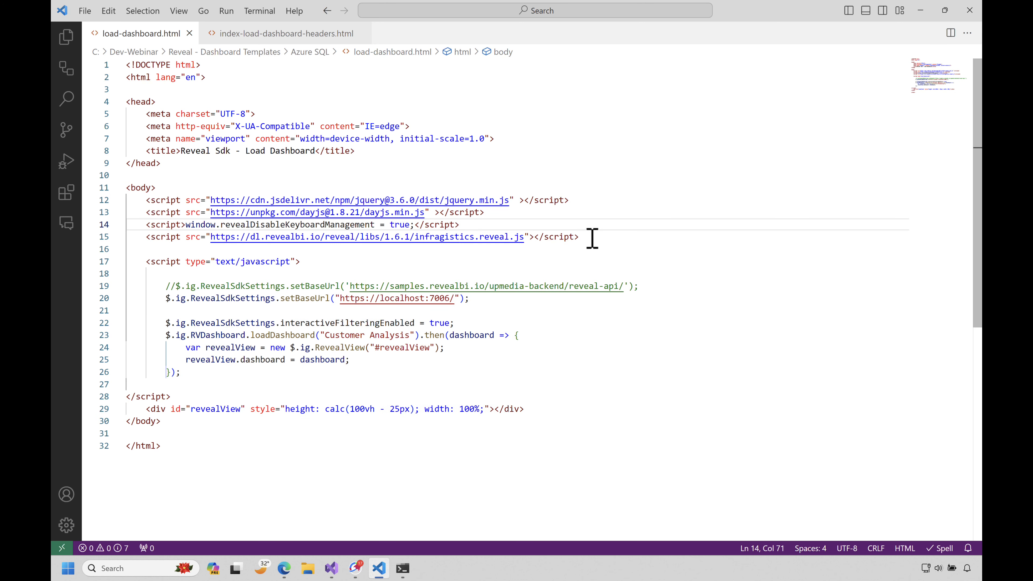
drag(593, 238, 106, 203)
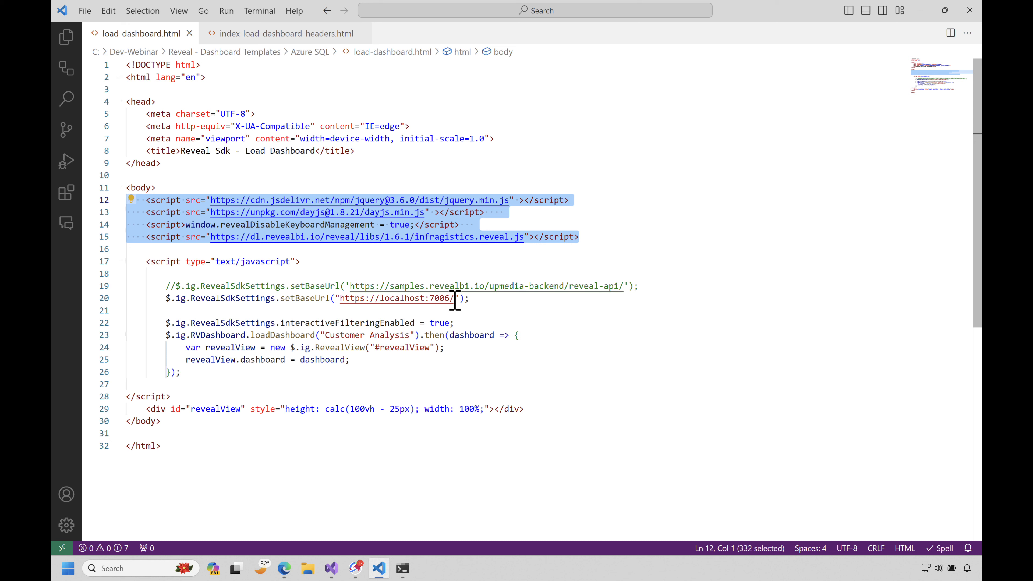
drag(469, 298, 165, 300)
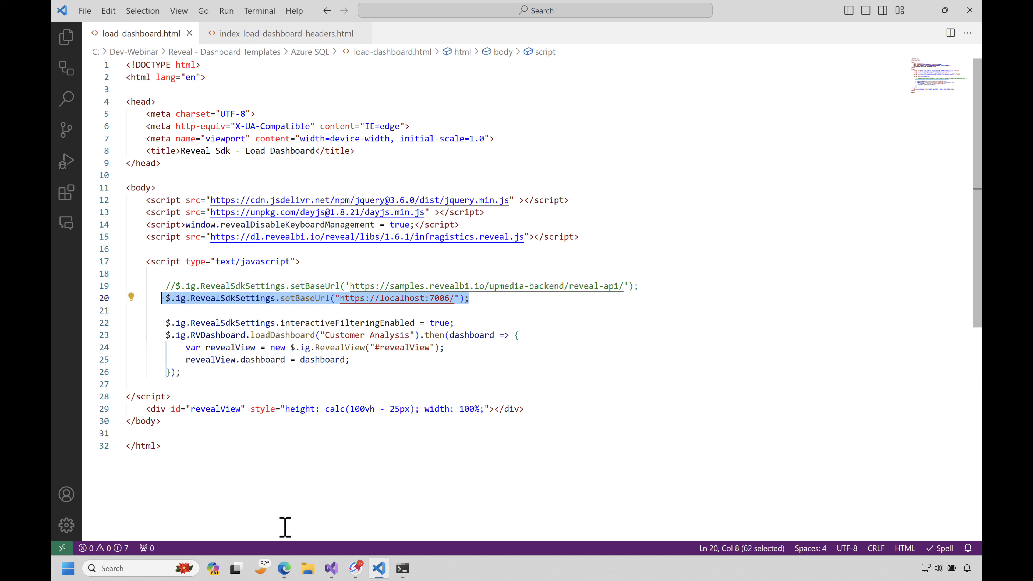
click(285, 569)
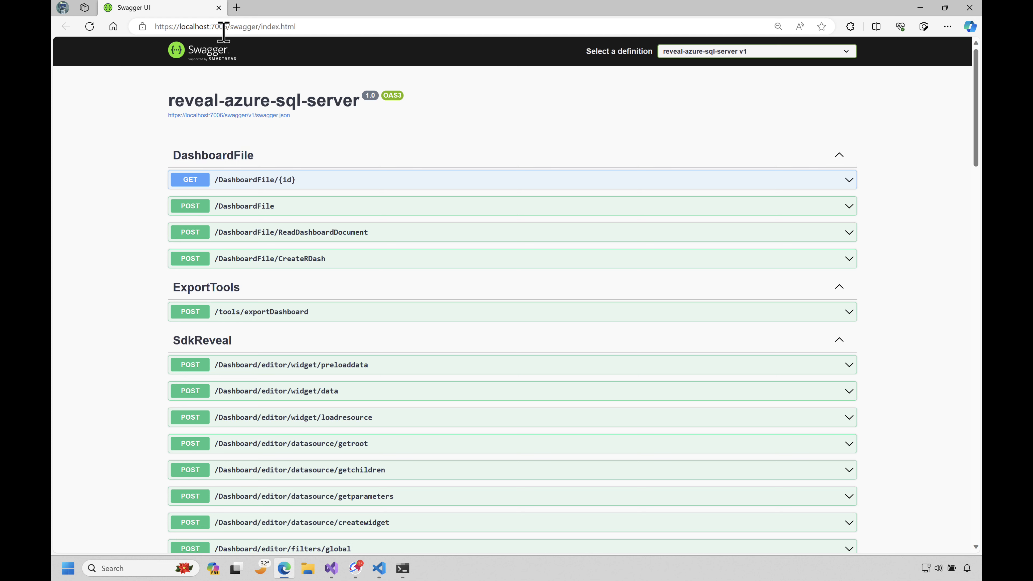
click(920, 8)
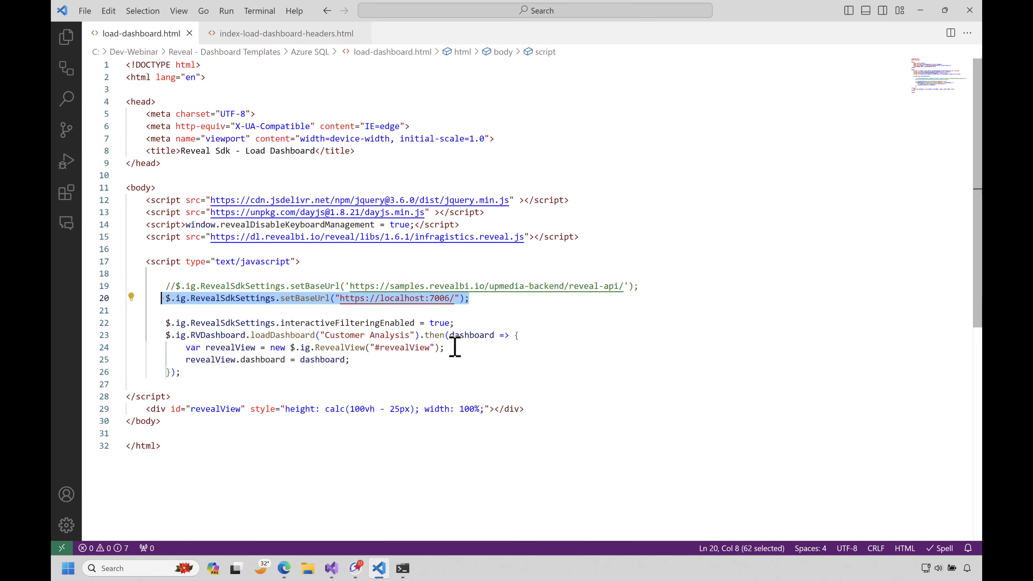
- Review the loadDashboard call for "Customer Analysis" in load-dashboard.html and open the page in the browser
drag(349, 360, 116, 336)
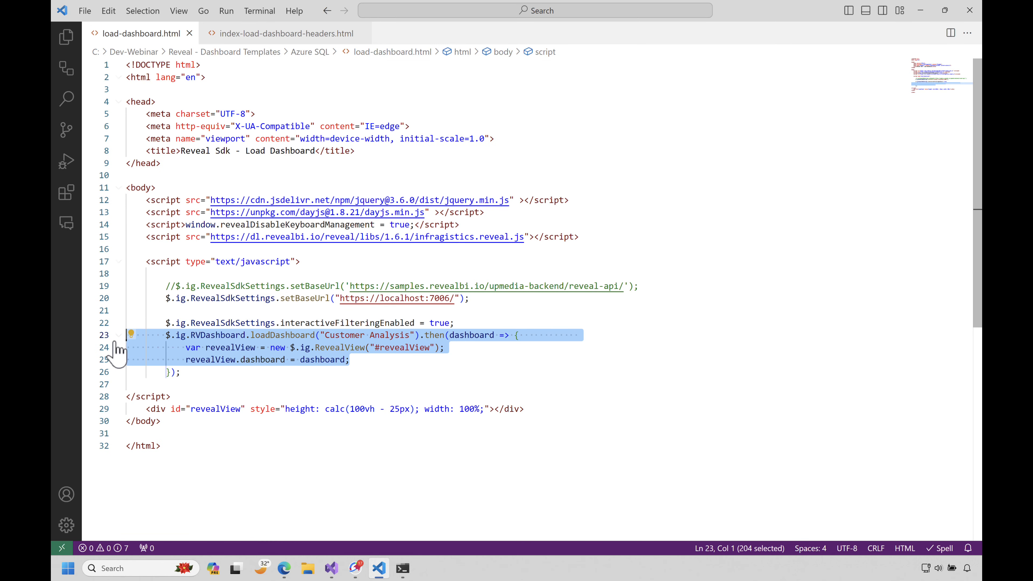
click(411, 373)
drag(328, 337, 409, 337)
right_click(586, 349)
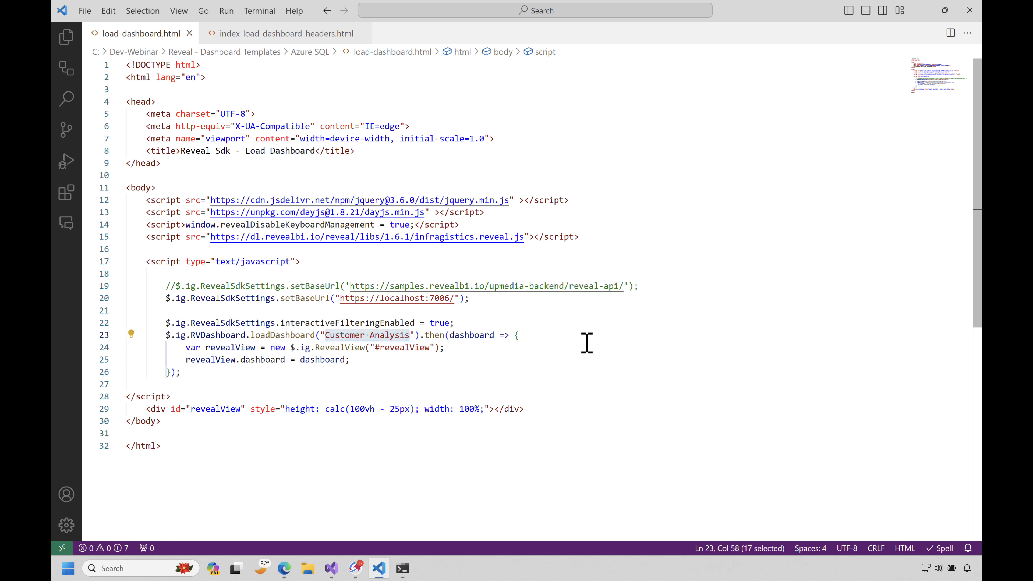
click(621, 295)
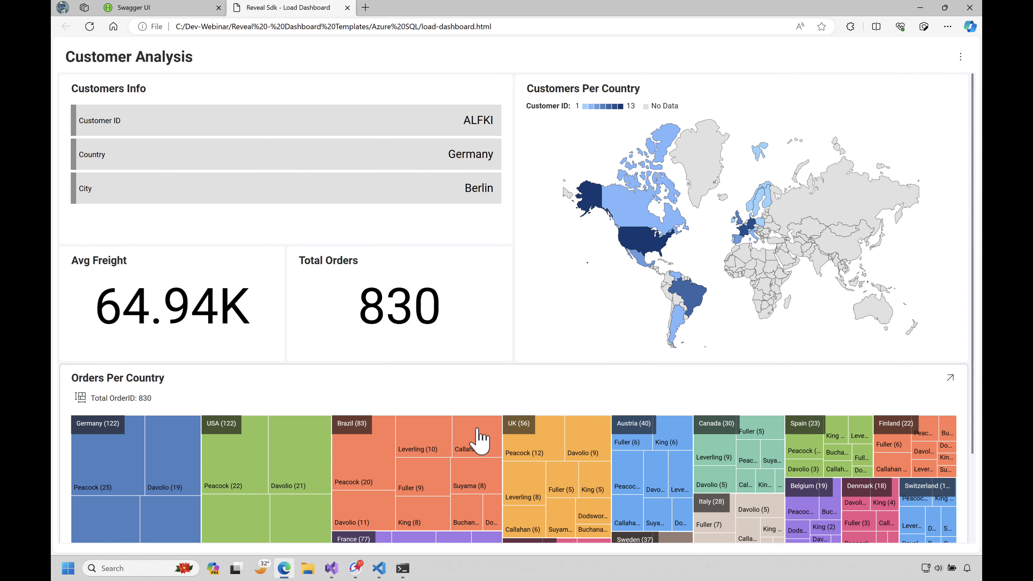
- Drill down into Brazil in the Orders Per Country tree map and examine Canada on the Customers Per Country map before minimizing the browser
click(479, 442)
click(510, 497)
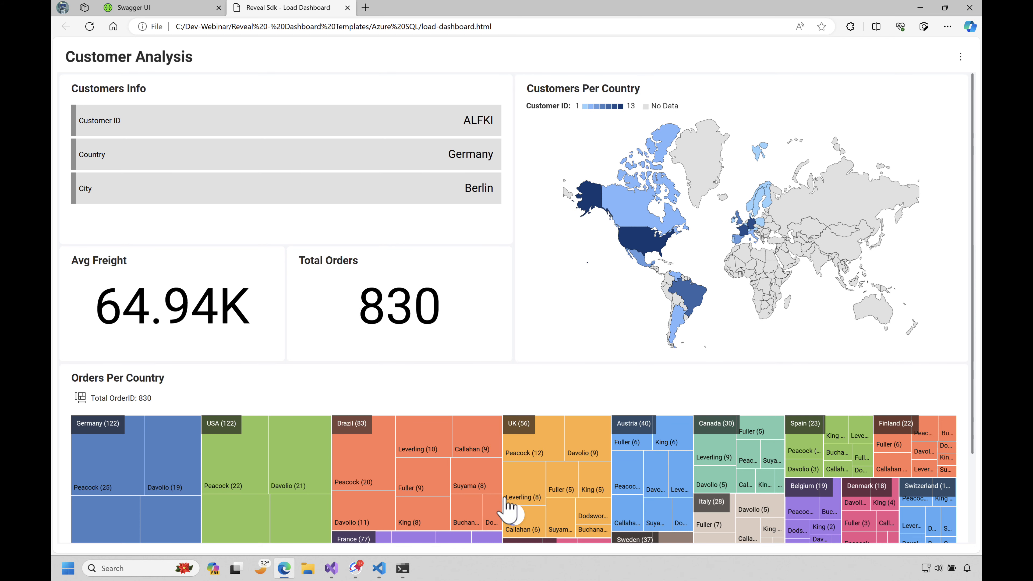
click(463, 480)
click(472, 465)
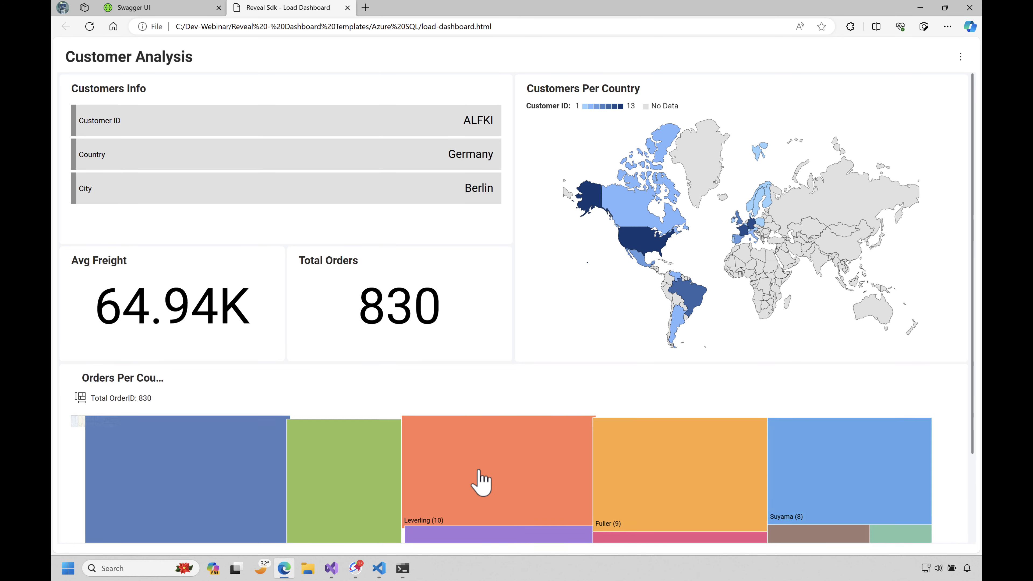
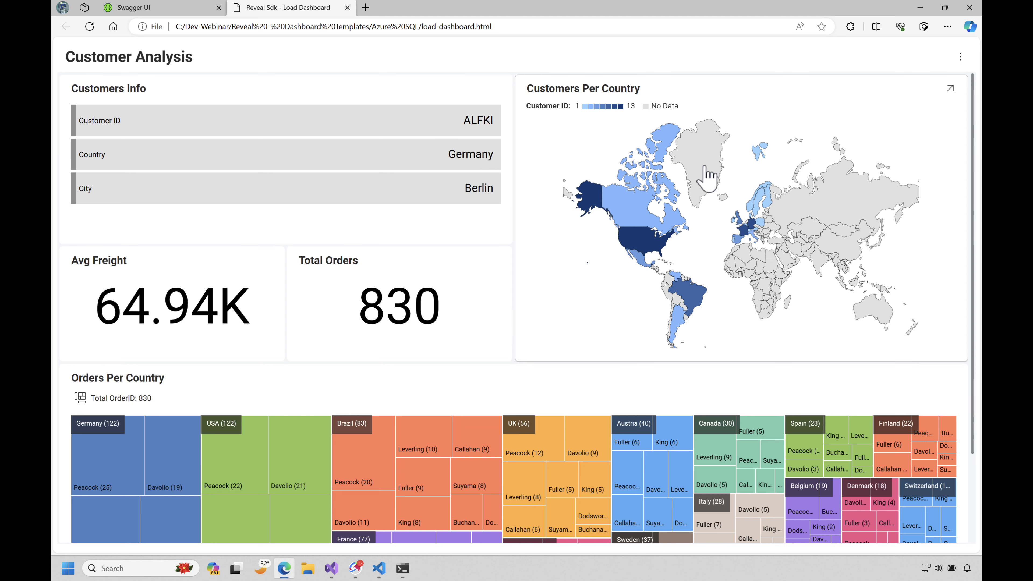
mouse_move(634, 209)
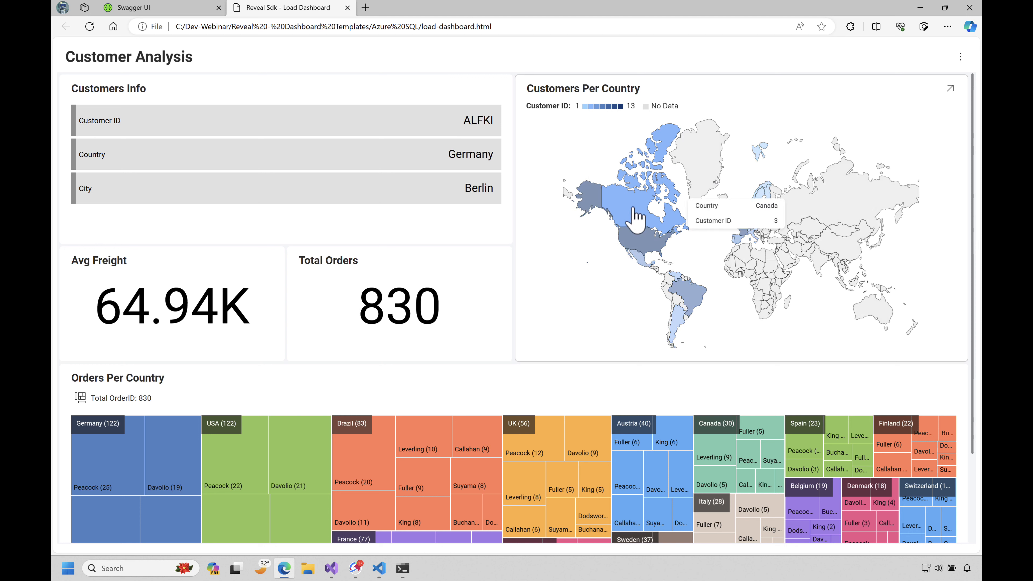
mouse_move(638, 228)
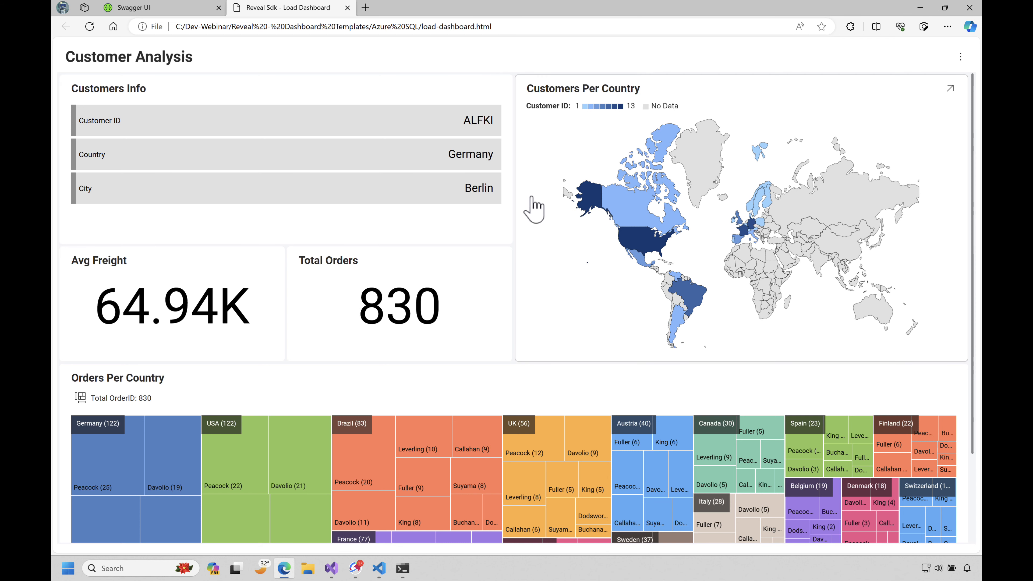
click(921, 7)
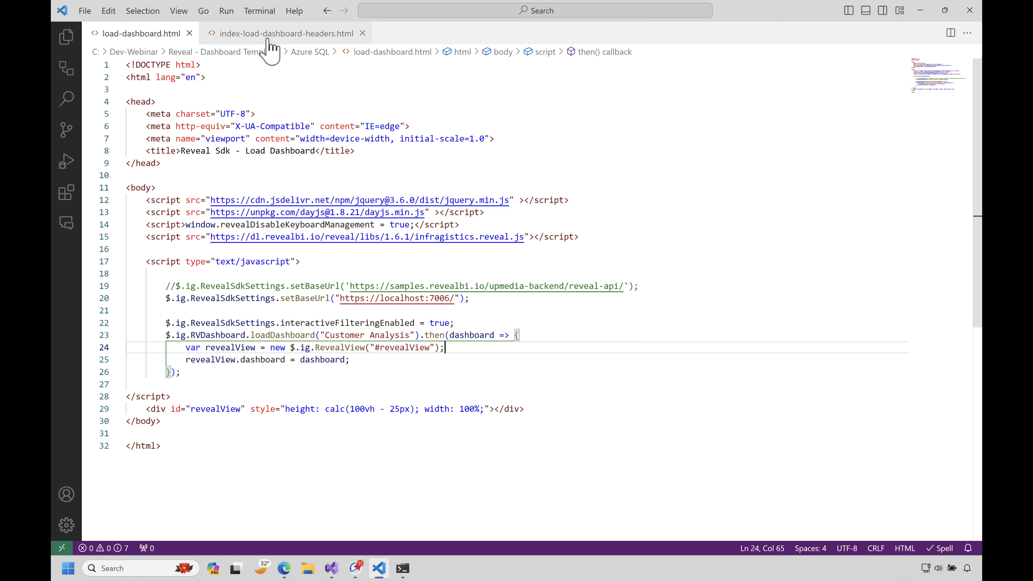
- Open index-load-dashboard-headers.html and examine the ALFKI, BLONP and AROUT options in the customerSelect list
click(256, 39)
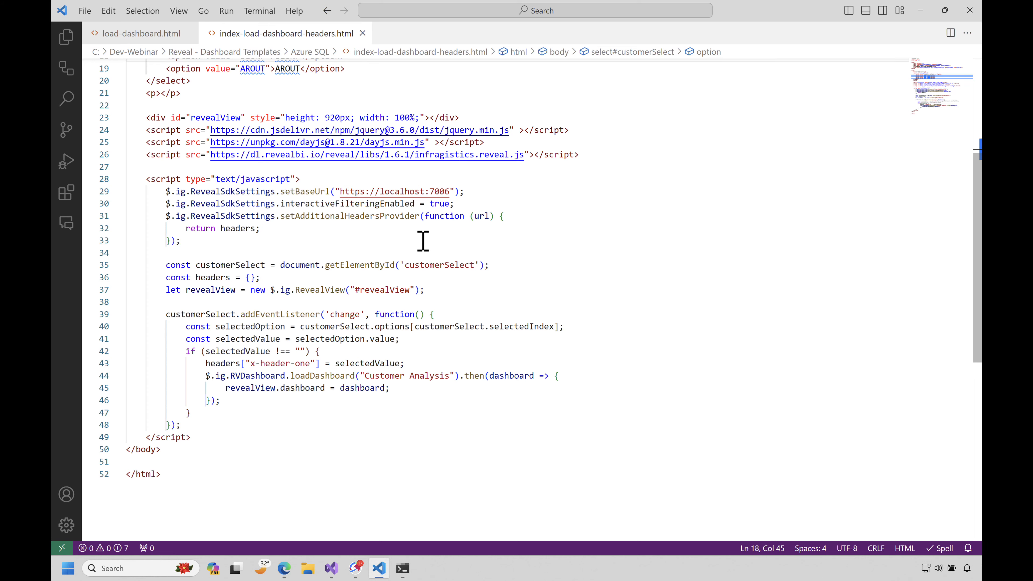
scroll(496, 246, up, 2)
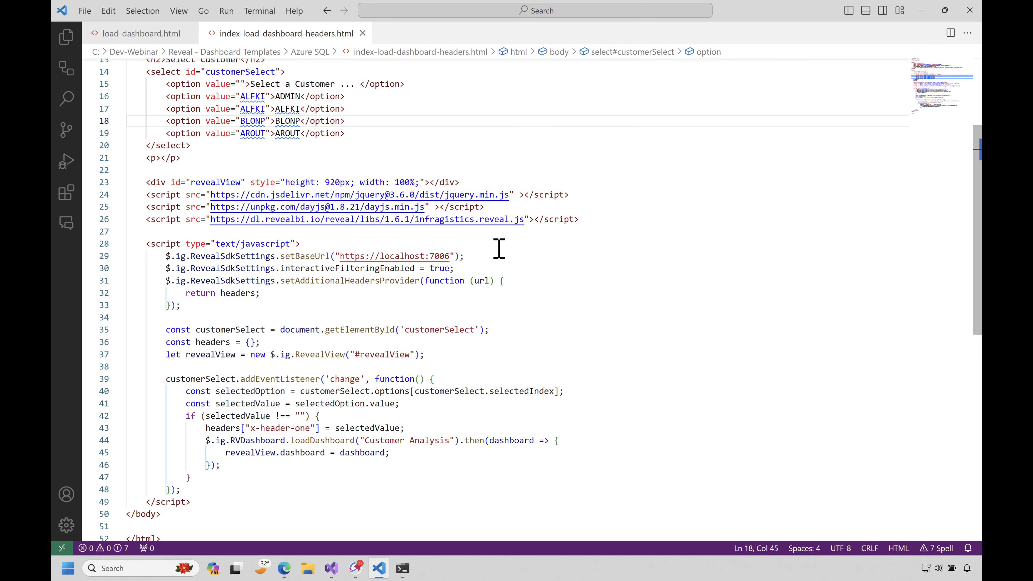
scroll(526, 269, up, 2)
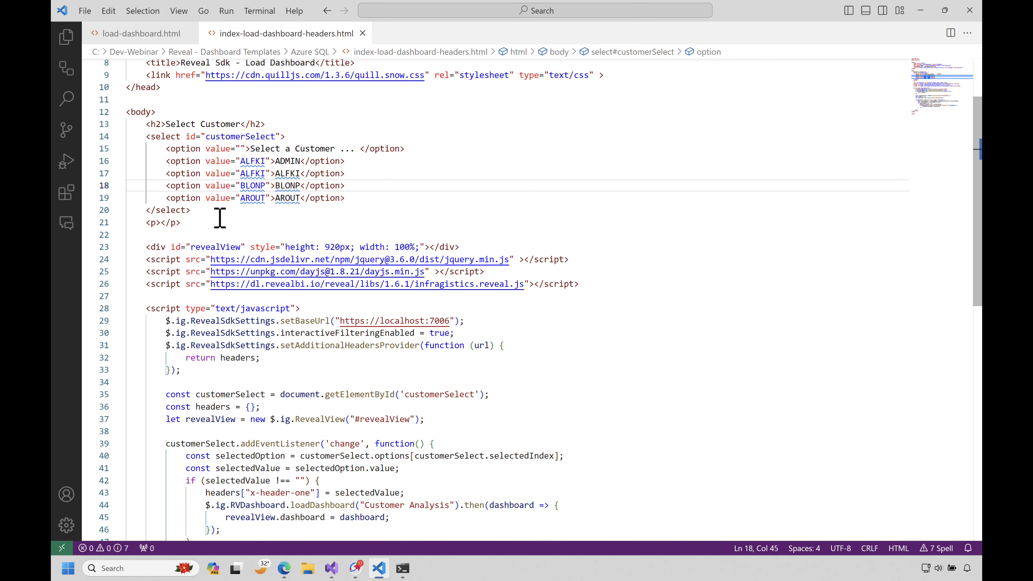
drag(205, 209, 84, 136)
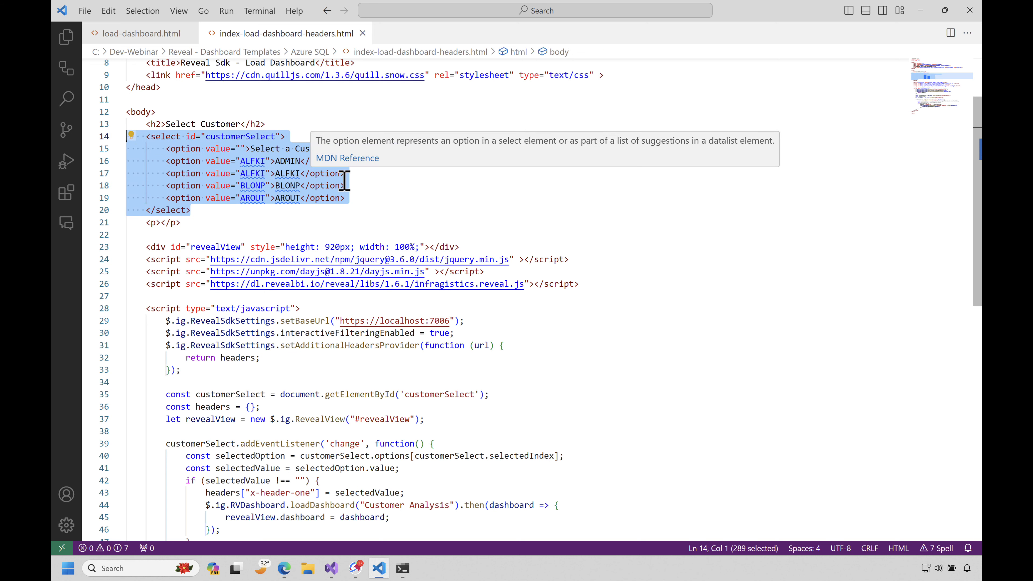
double_click(282, 173)
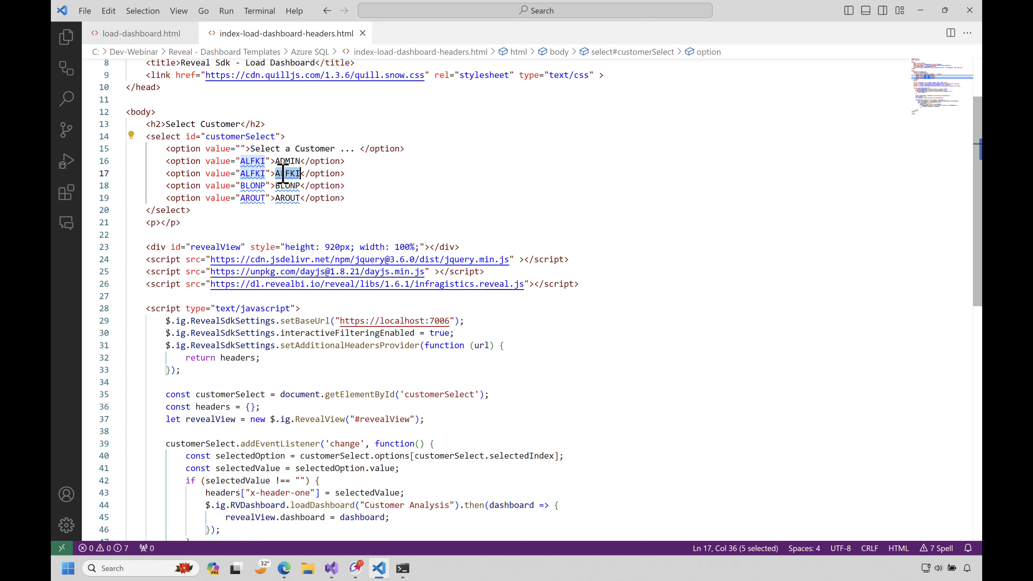
double_click(287, 186)
double_click(288, 198)
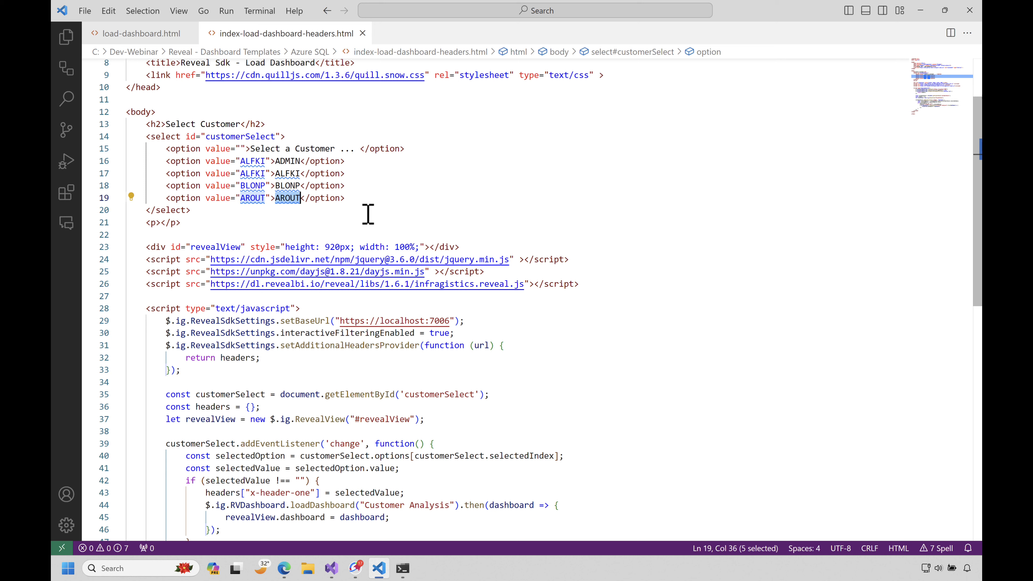
- Set the value attribute of the ADMIN option in the customerSelect list to "ADMIN" and review that line
drag(345, 161, 157, 161)
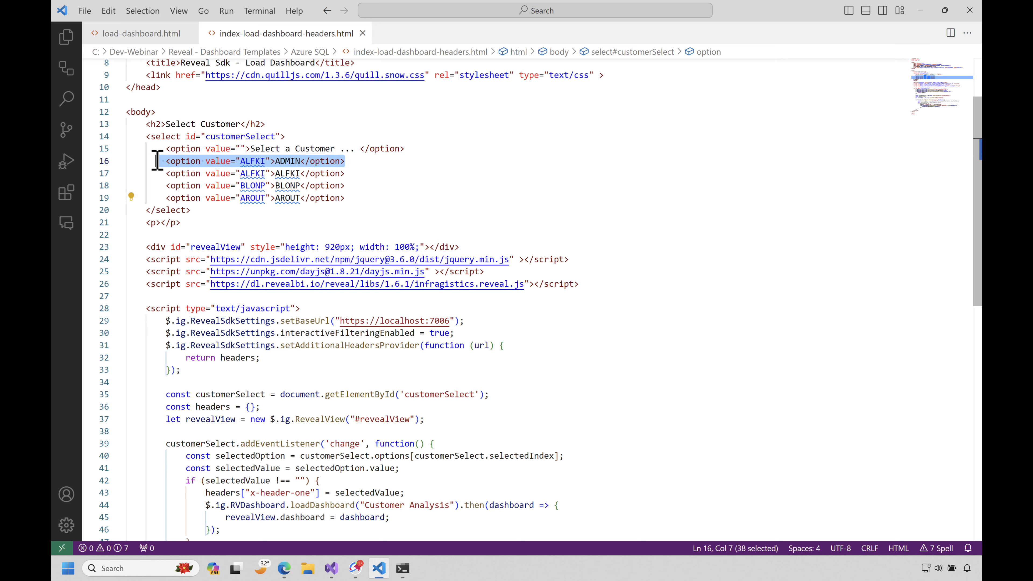
double_click(256, 161)
text(ADMIN)
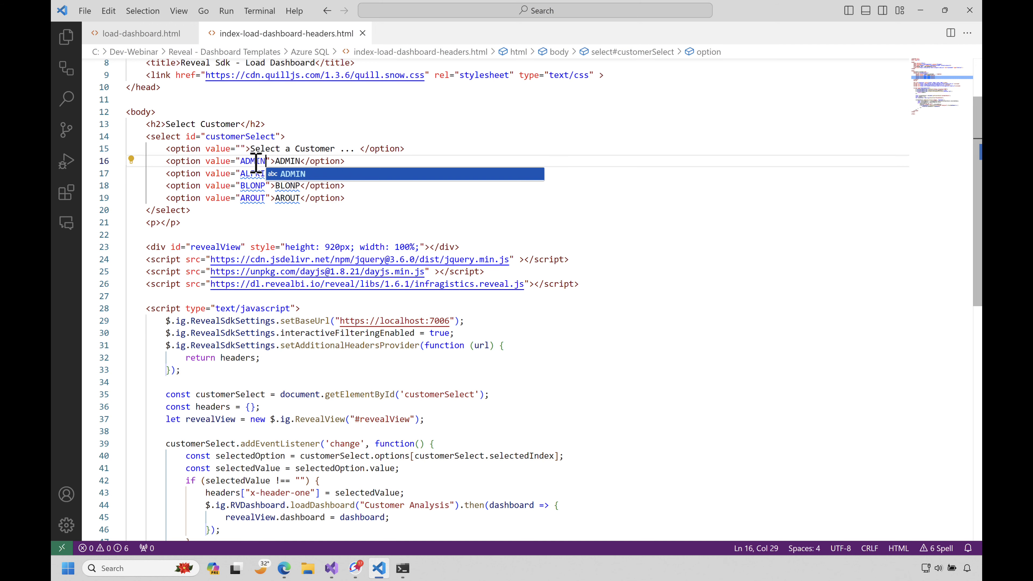
click(433, 152)
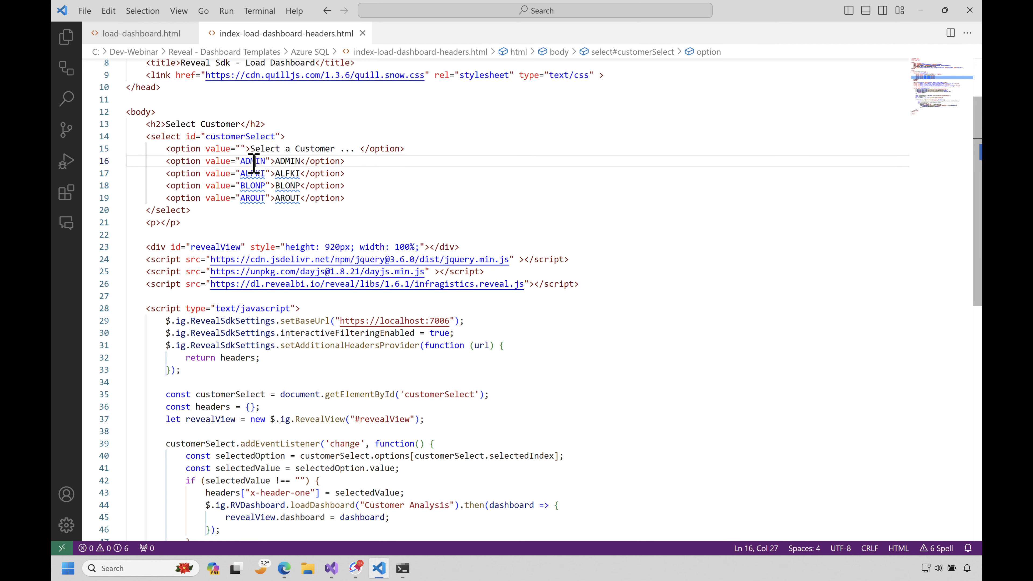
double_click(289, 161)
drag(345, 161, 167, 165)
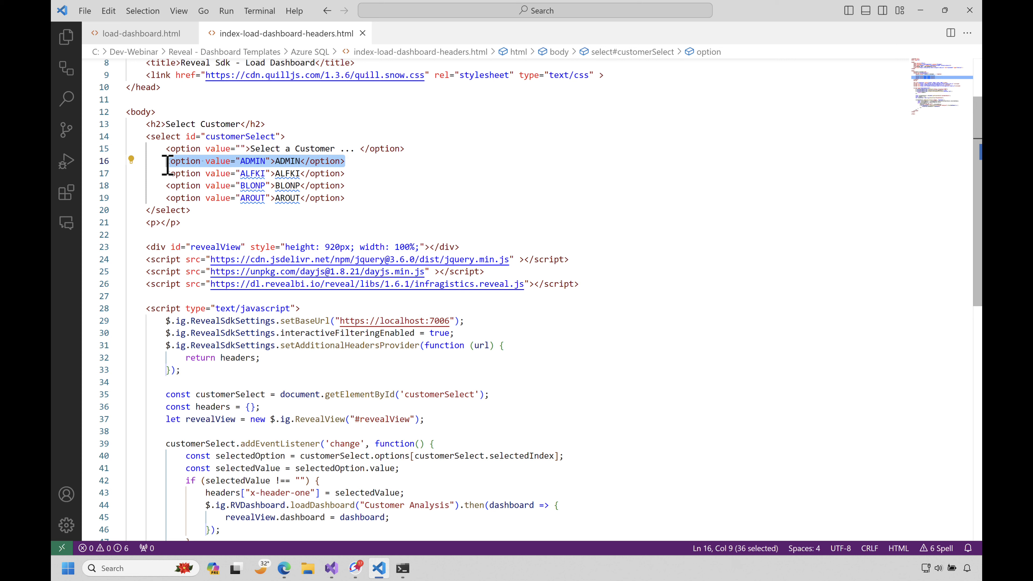
- Examine the ALFKI, BLONP and AROUT options and how the customerSelect change listener assigns selectedValue to the "x-header-one" header
drag(348, 200, 121, 179)
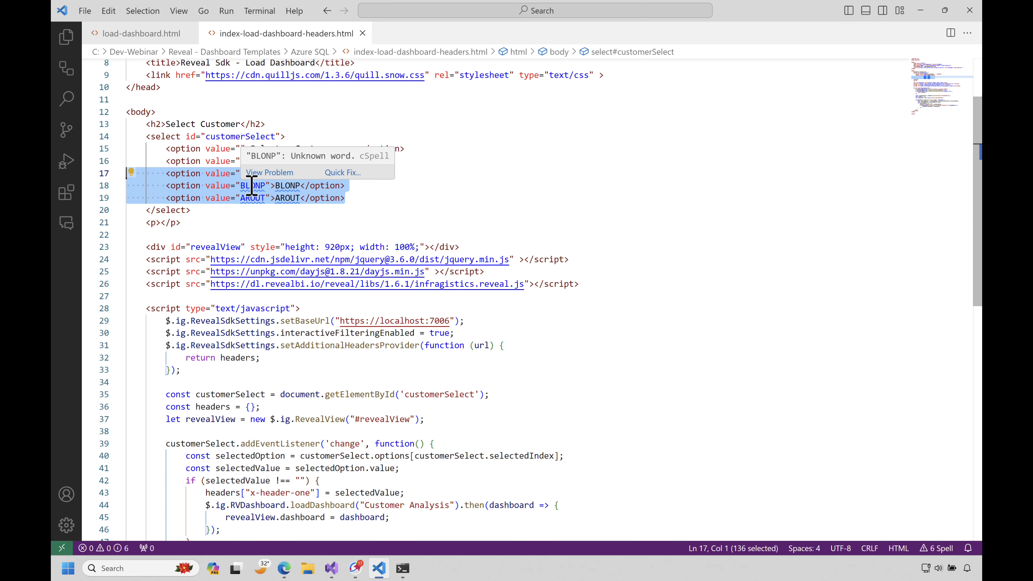
scroll(510, 370, down, 4)
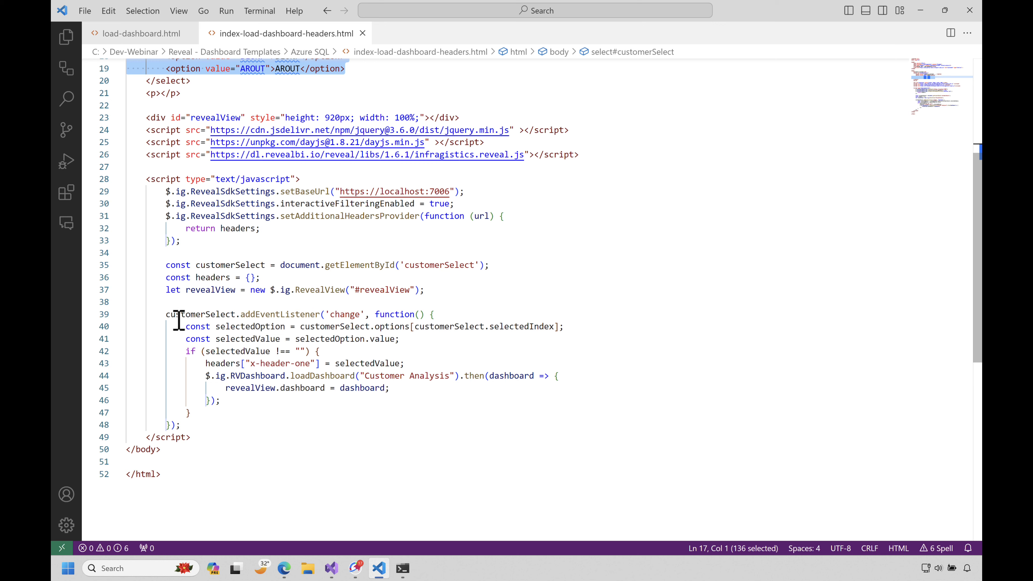
drag(161, 314, 455, 317)
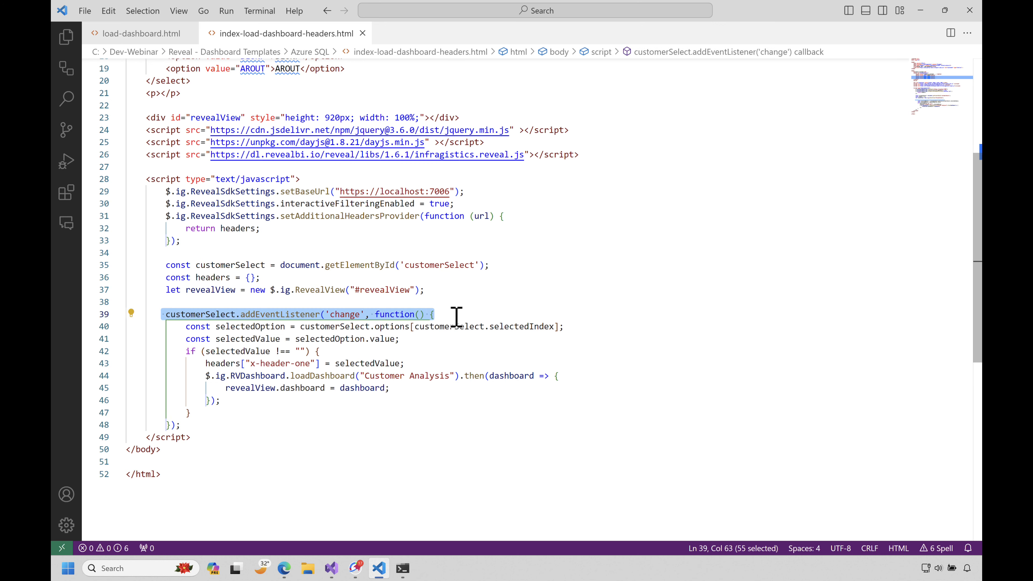
mouse_move(284, 314)
drag(421, 327, 555, 327)
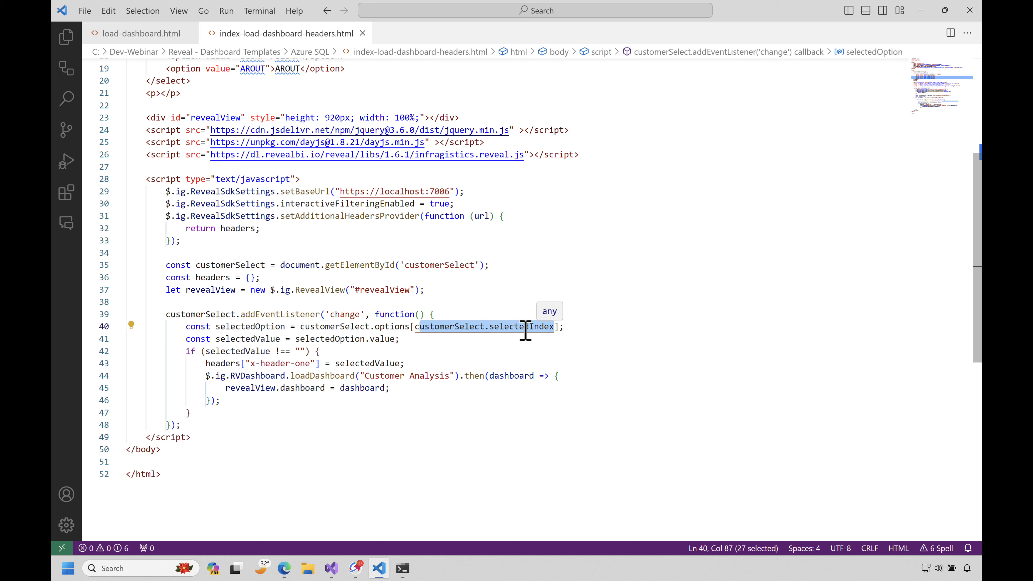
drag(292, 341, 408, 341)
double_click(255, 341)
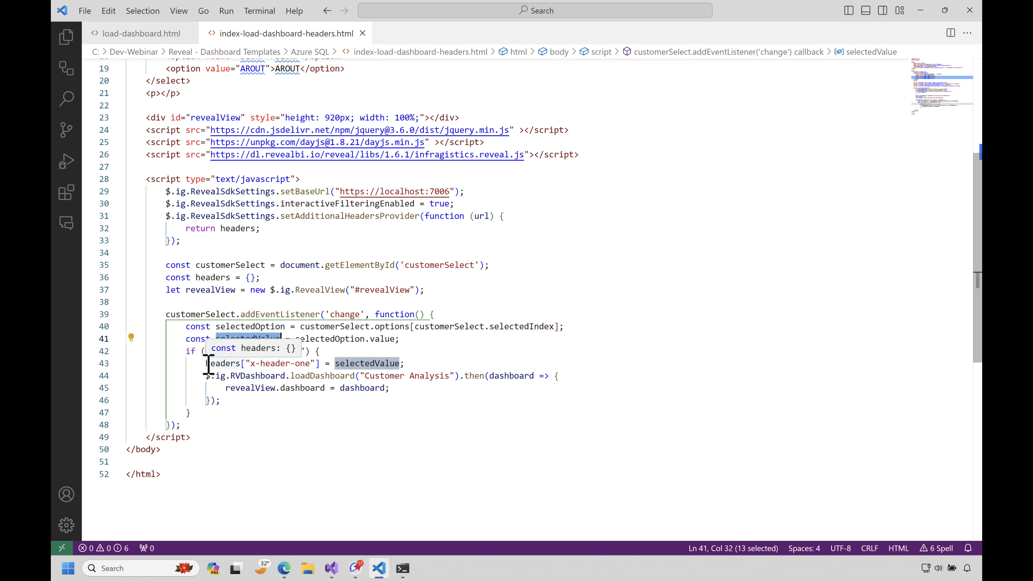
drag(206, 363, 410, 363)
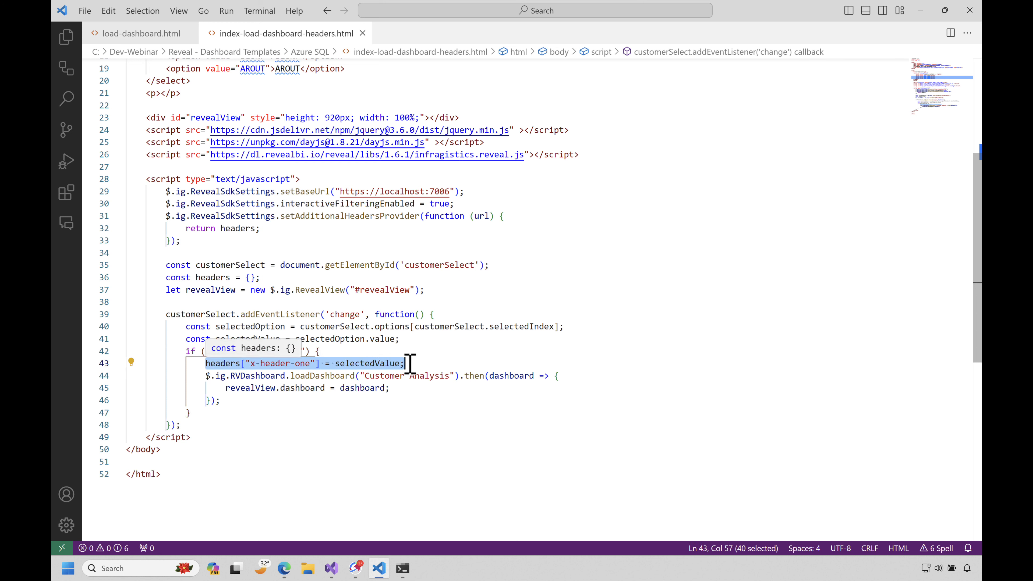
click(255, 364)
double_click(359, 363)
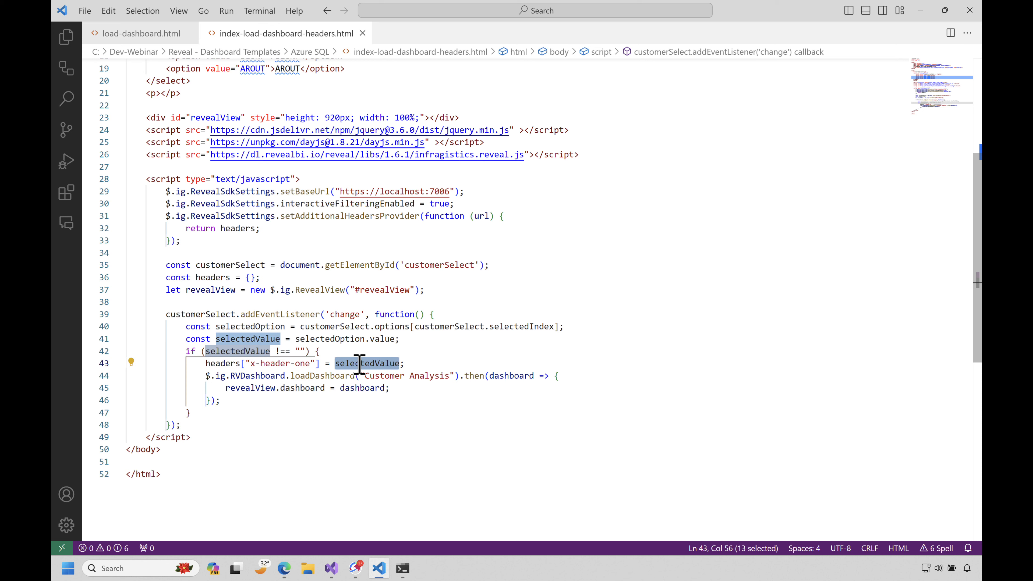
- Review the setAdditionalHeadersProvider function, its url parameter and the setBaseUrl address in the script
drag(203, 240, 91, 219)
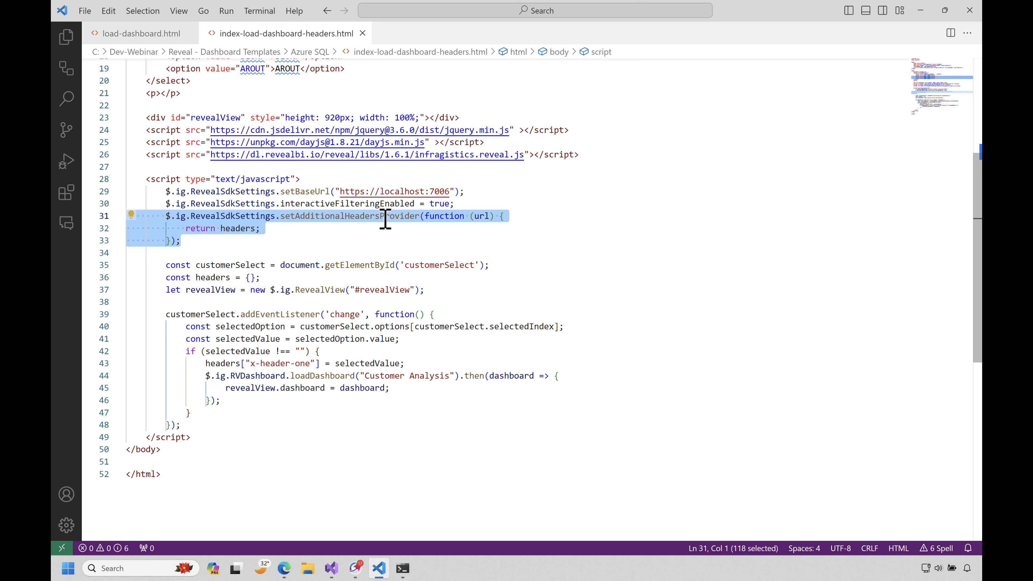
drag(272, 238, 104, 222)
click(194, 245)
drag(193, 244, 107, 217)
double_click(322, 216)
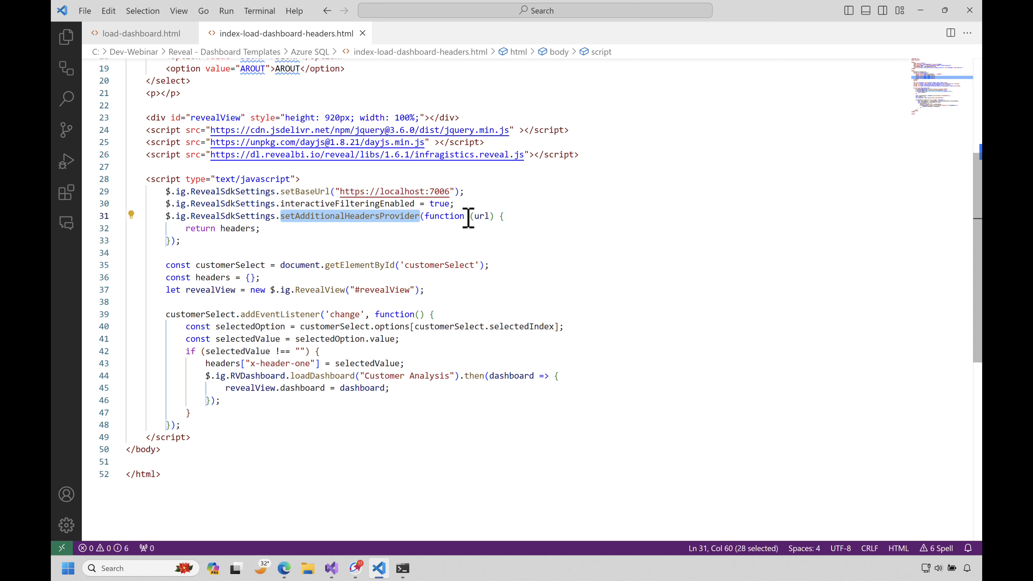
double_click(482, 216)
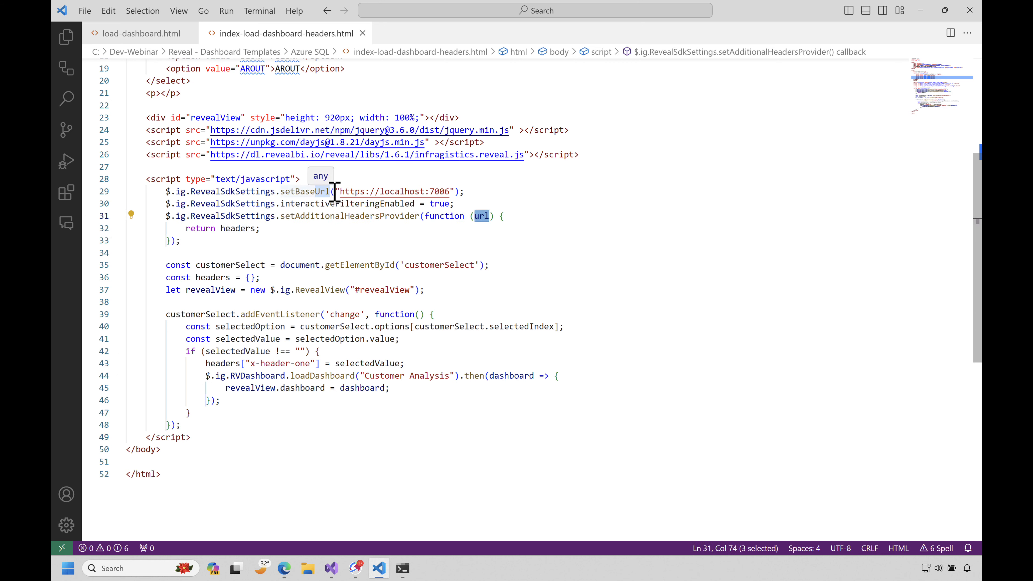
drag(335, 191, 464, 191)
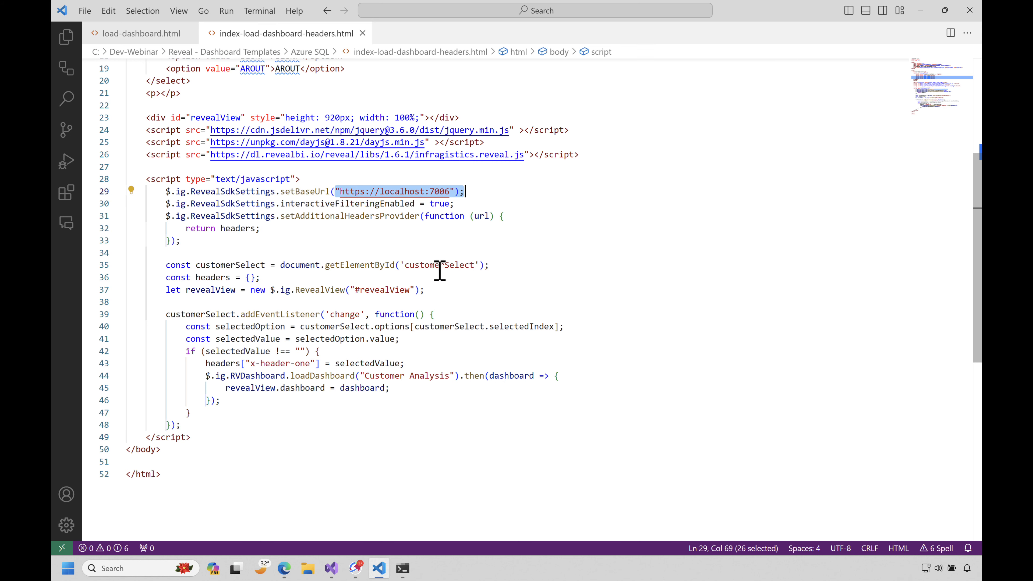
- Recheck the "x-header-one" header assignment against the four customer options in the customerSelect list
drag(404, 363, 211, 364)
scroll(211, 363, up, 4)
drag(345, 197, 126, 161)
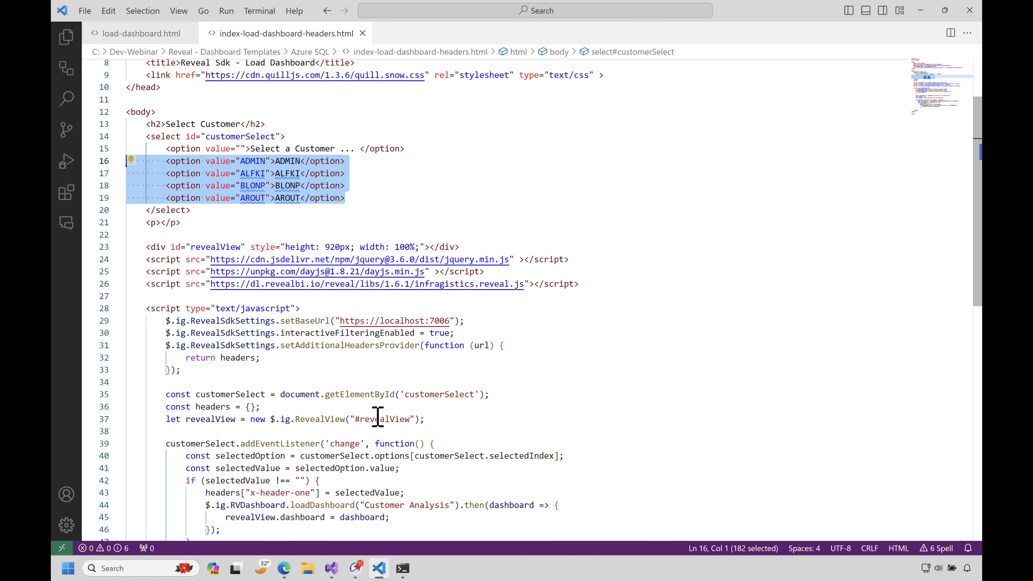
- Switch to the reveal-azure-sql-server project in Visual Studio and examine the IRVUserContext parameter of ChangeDataSourceItemAsync and ChangeDataSourceAsync
mouse_move(332, 569)
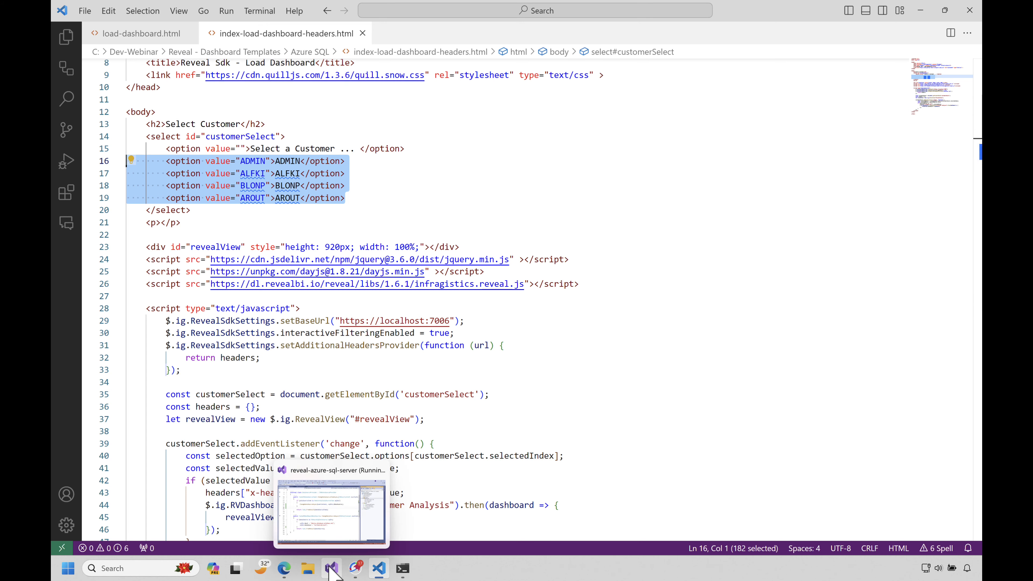
click(333, 519)
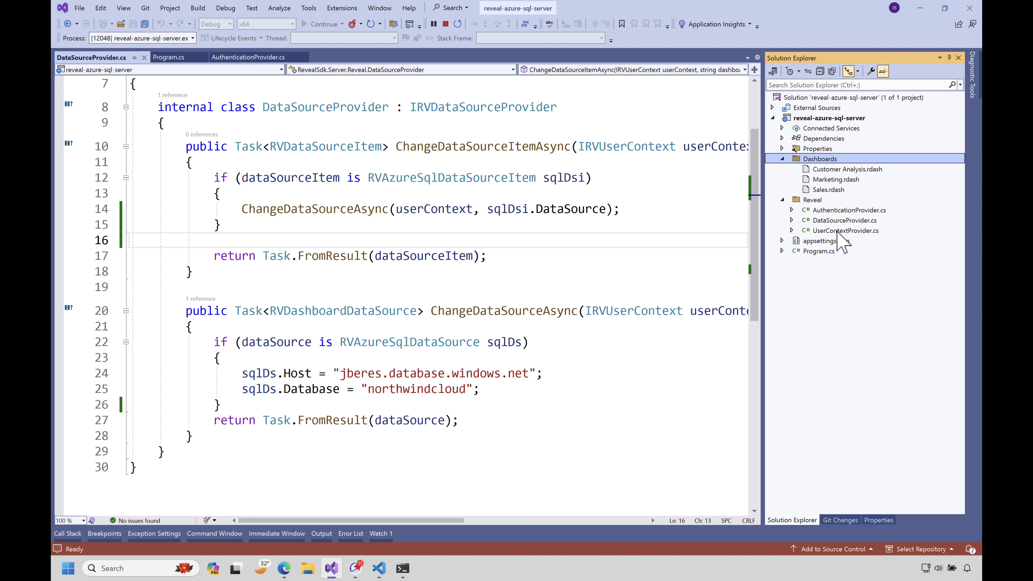
double_click(487, 145)
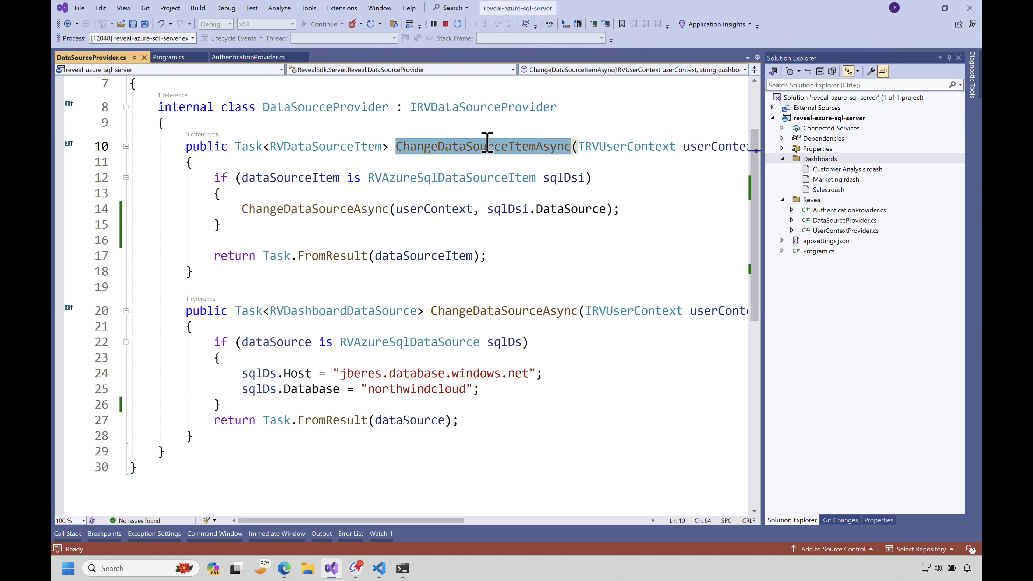
double_click(697, 146)
click(594, 148)
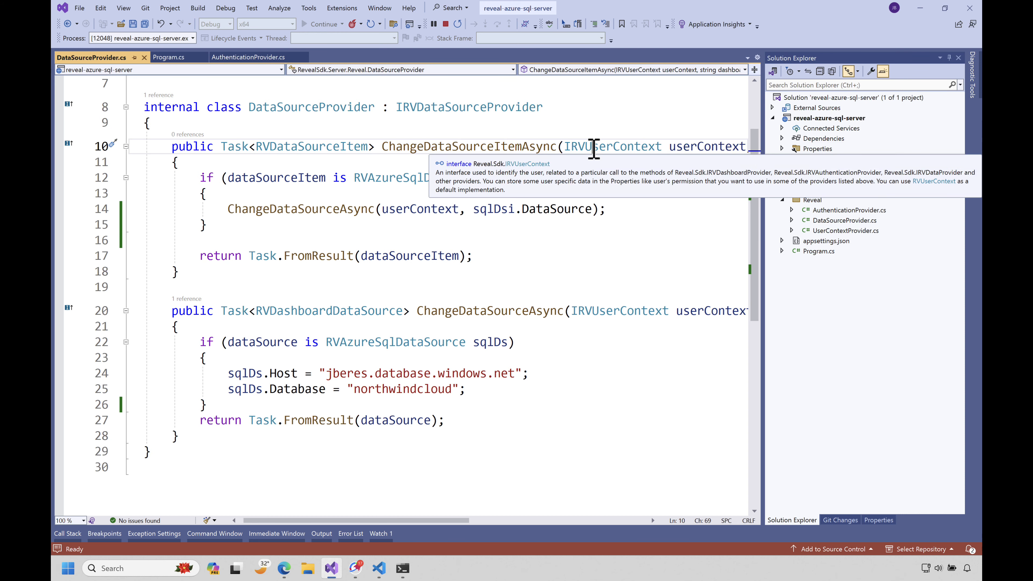
double_click(623, 312)
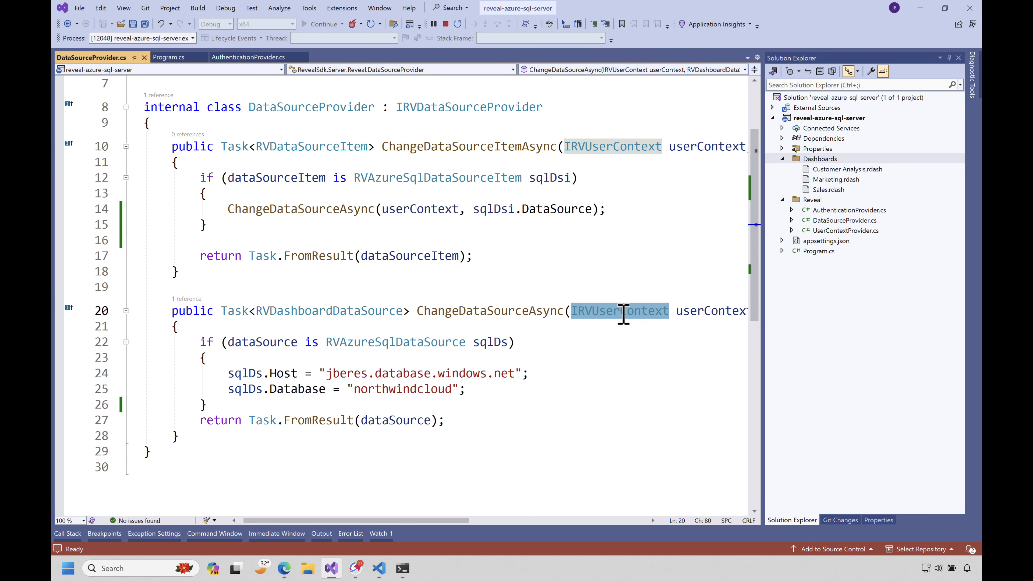
double_click(488, 147)
double_click(477, 309)
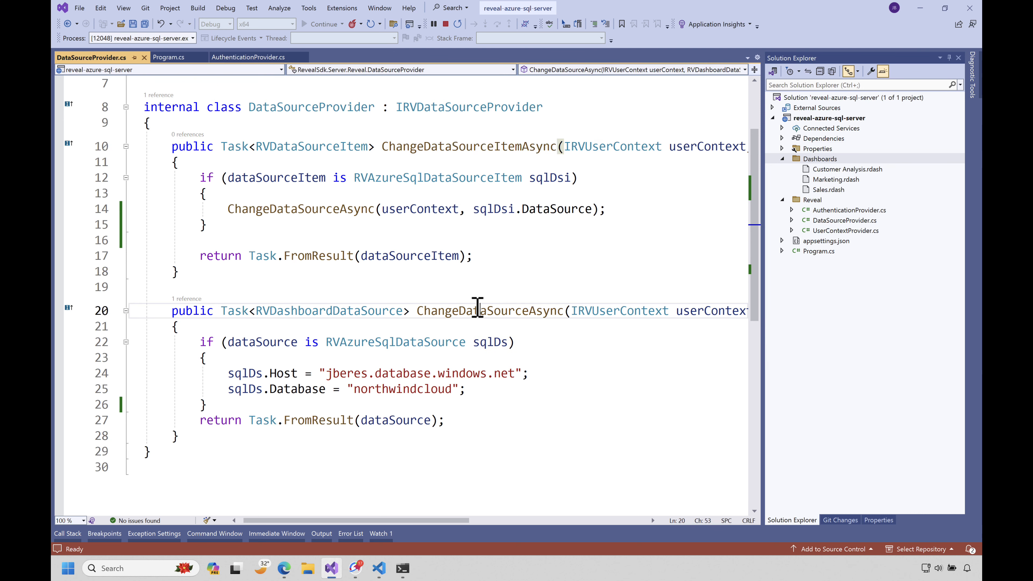
- Open UserContextProvider.cs and examine how GetUserContext derives userId from the HttpContext and the "x-header-one" header
double_click(837, 231)
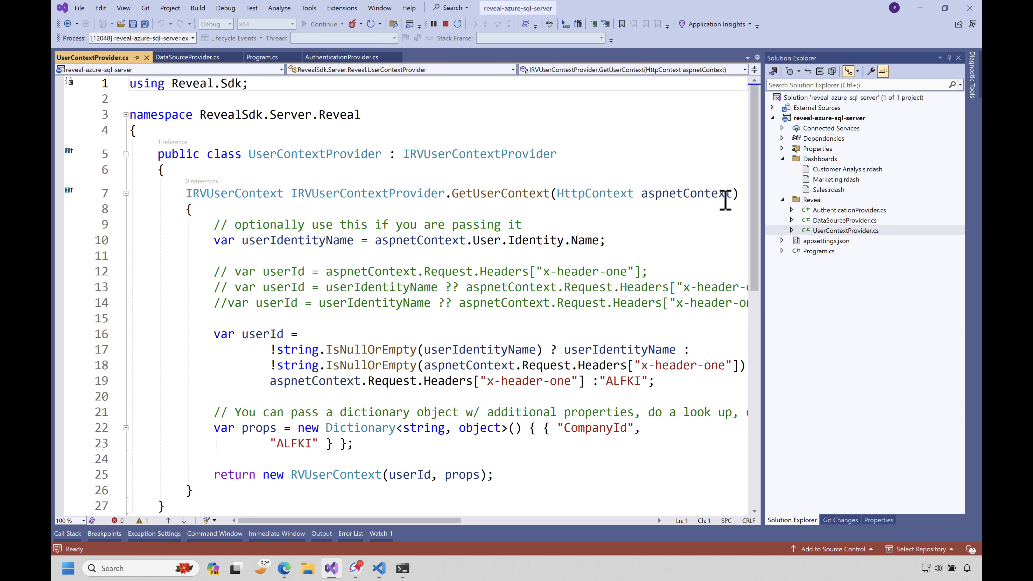
drag(732, 194, 559, 188)
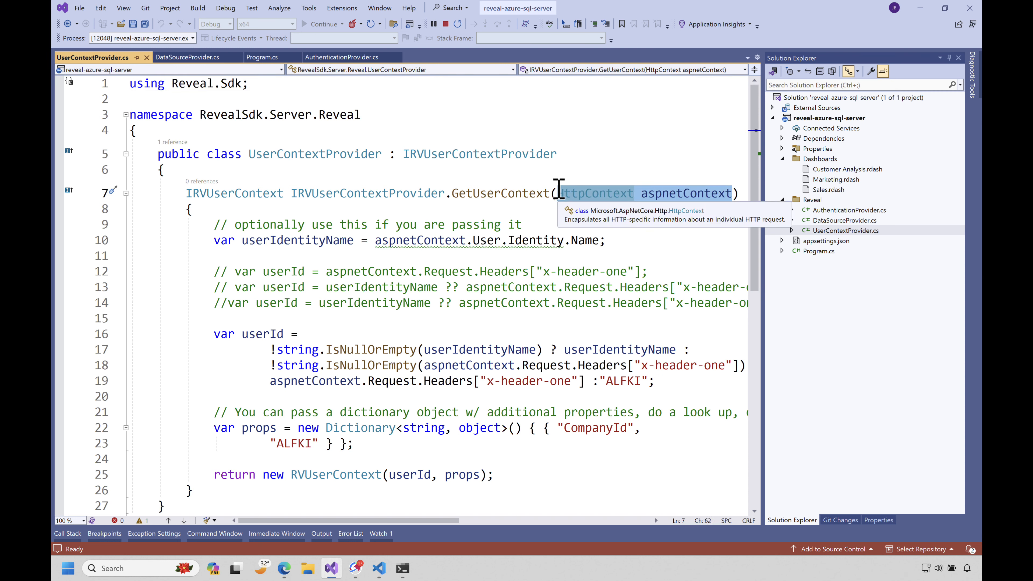
scroll(520, 250, down, 2)
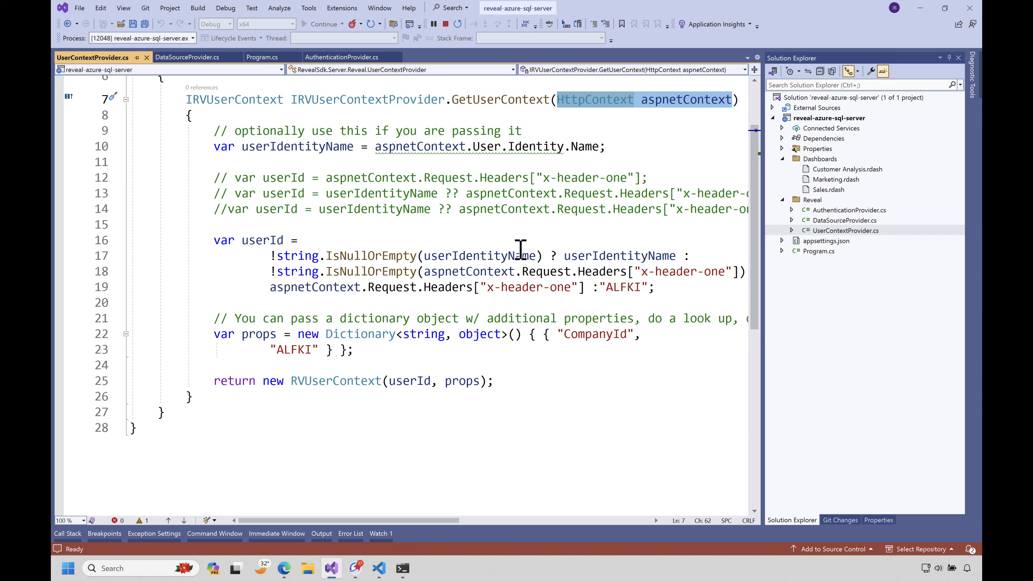
drag(654, 287, 85, 254)
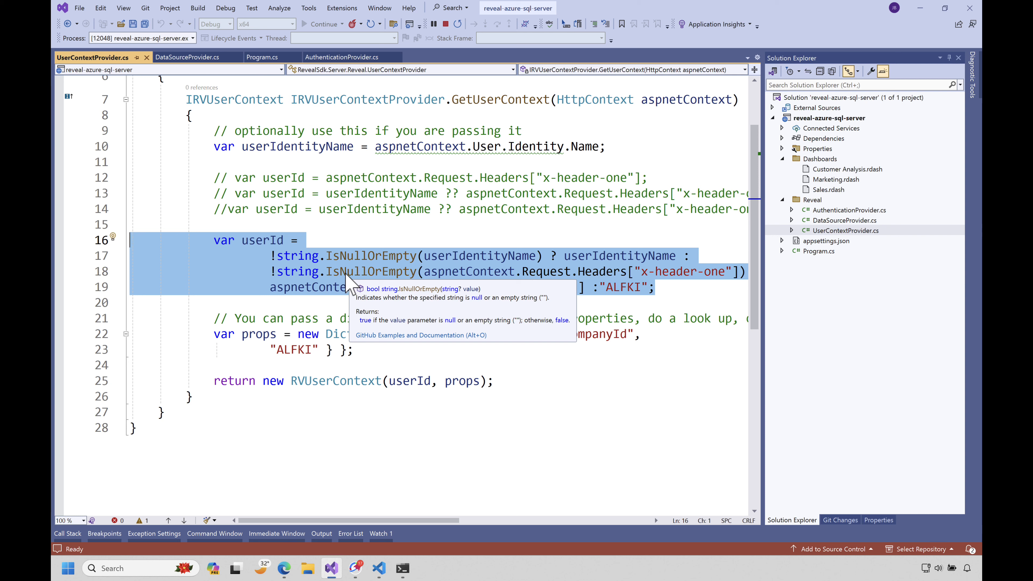
click(687, 272)
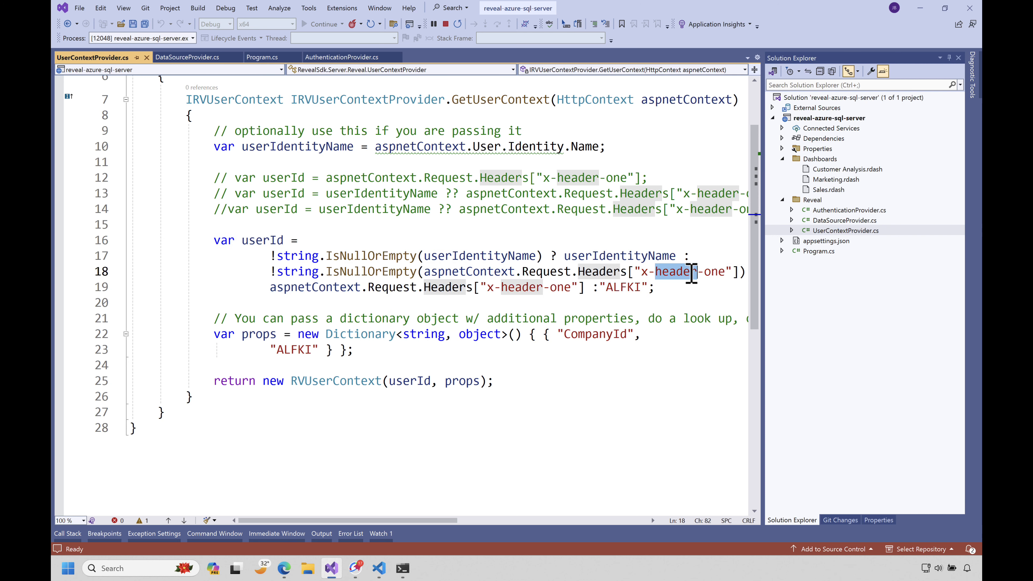
click(242, 241)
double_click(242, 240)
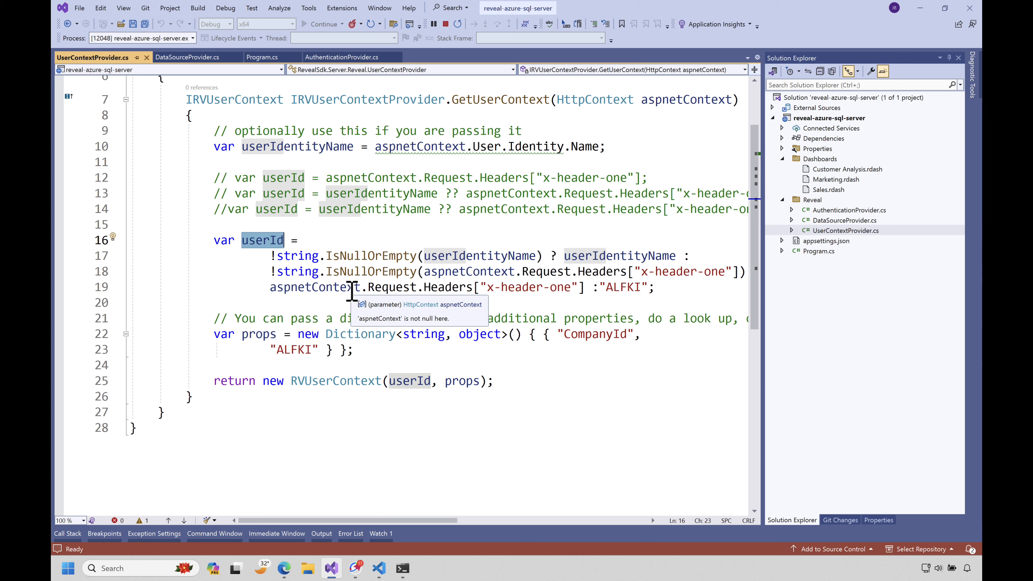
- Review the props dictionary, the userId and props arguments returned in RVUserContext, and the "ALFKI" fallback for userId
drag(353, 350, 95, 323)
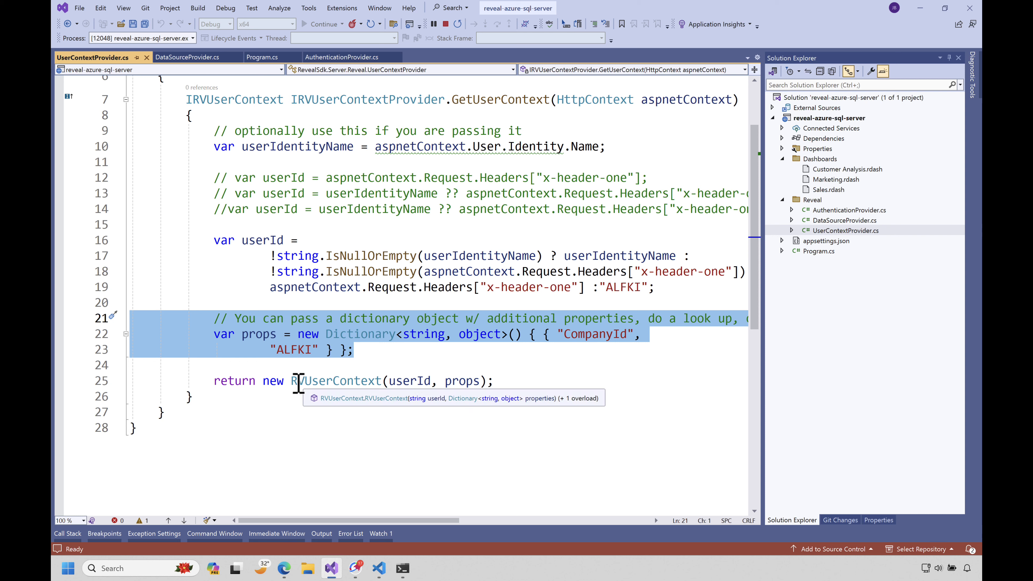
drag(292, 380, 380, 382)
double_click(408, 384)
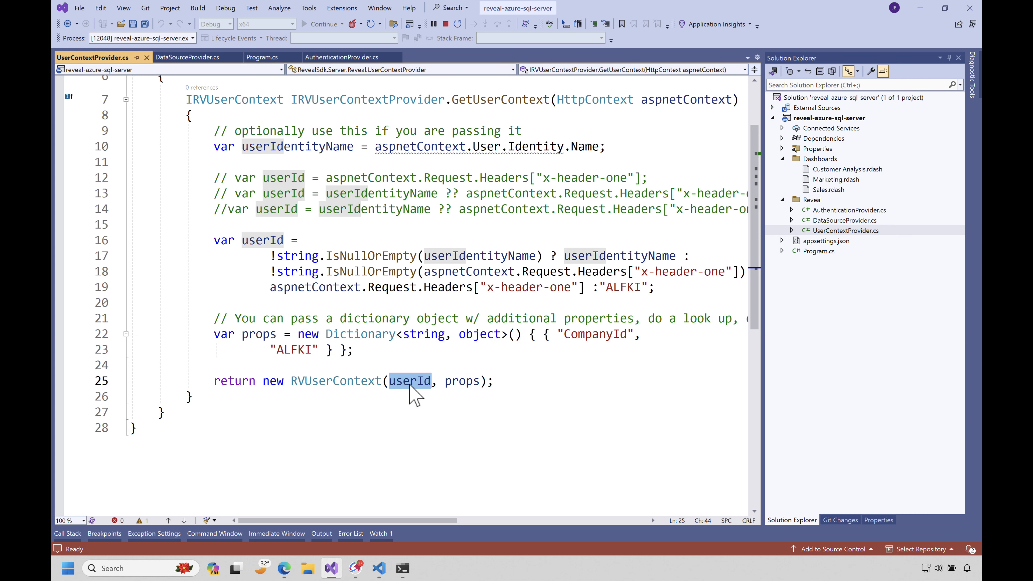
double_click(462, 384)
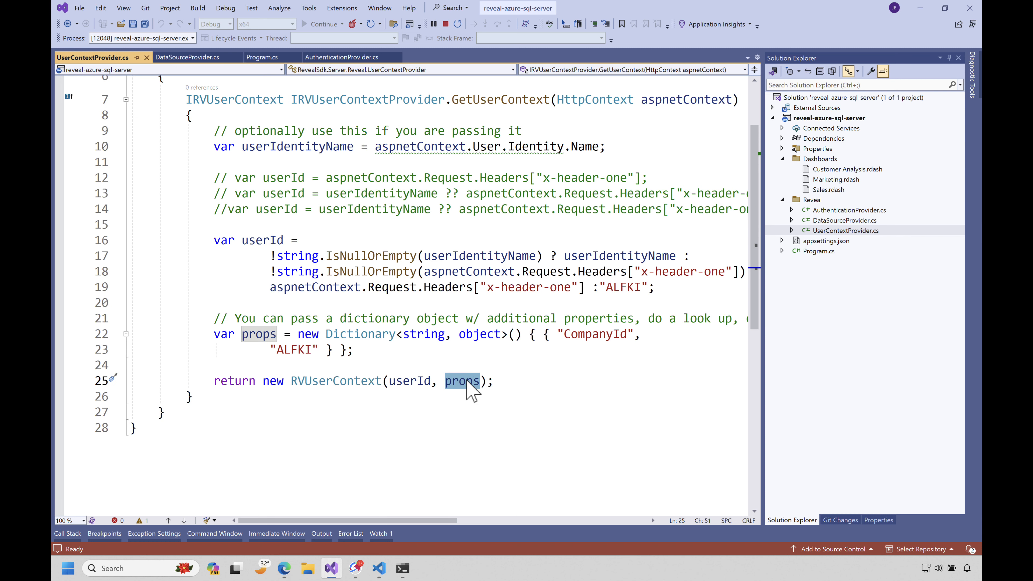
double_click(266, 243)
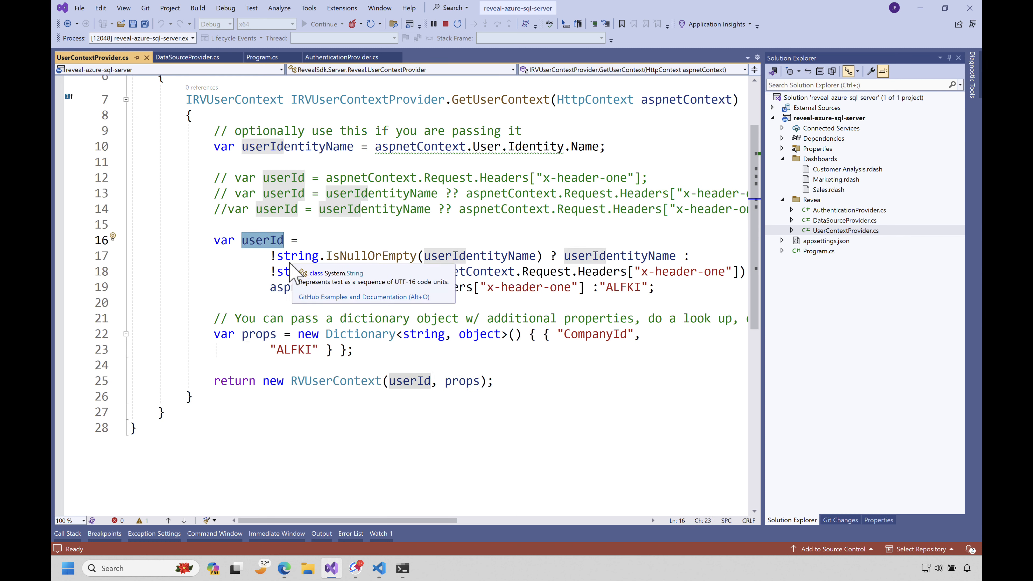
click(522, 288)
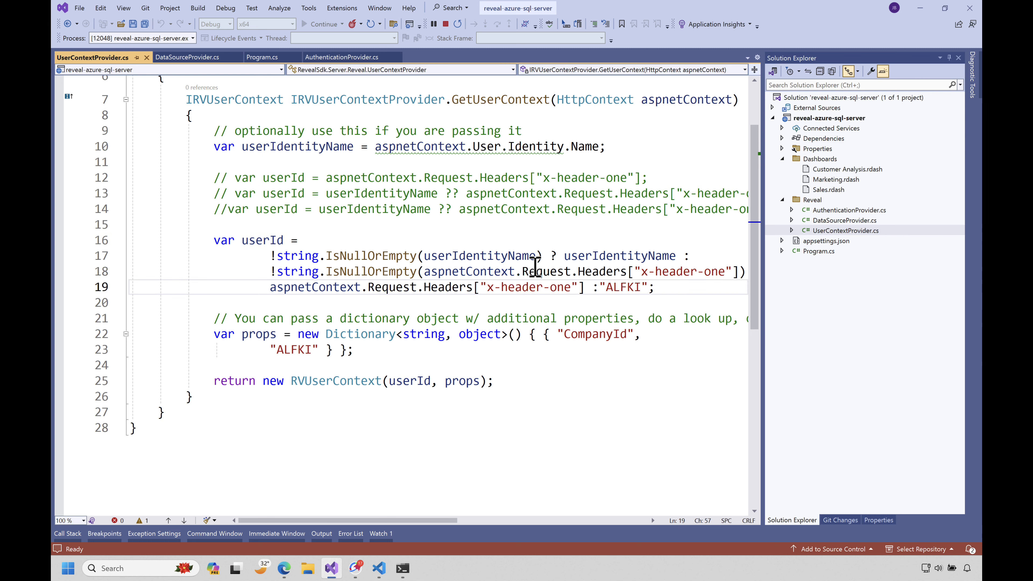
double_click(613, 287)
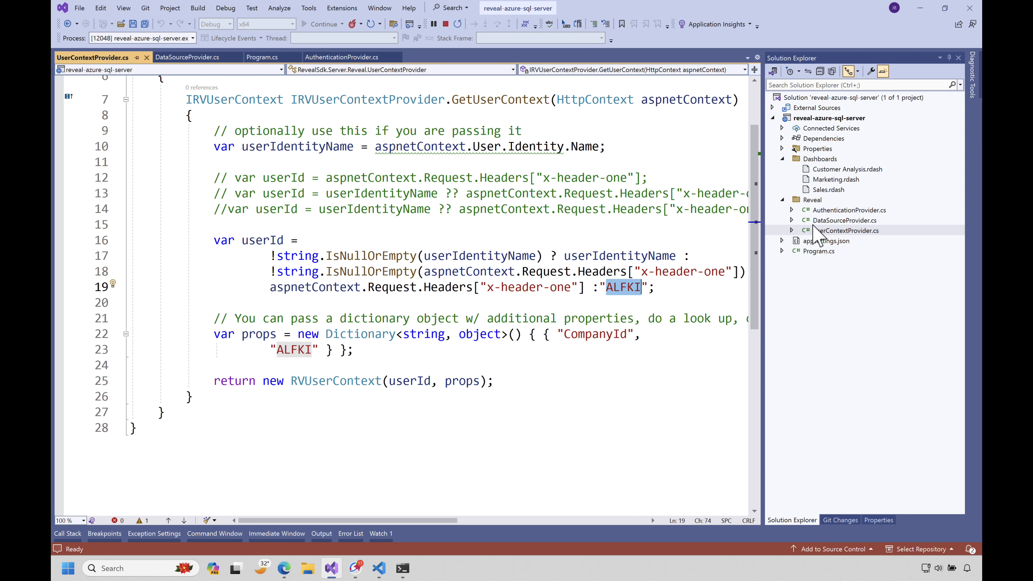
- Return to DataSourceProvider.cs, review the ChangeDataSourceItemAsync condition and the sqlDs host and database lines, and place the cursor after the ChangeDataSourceAsync call
double_click(825, 221)
click(304, 255)
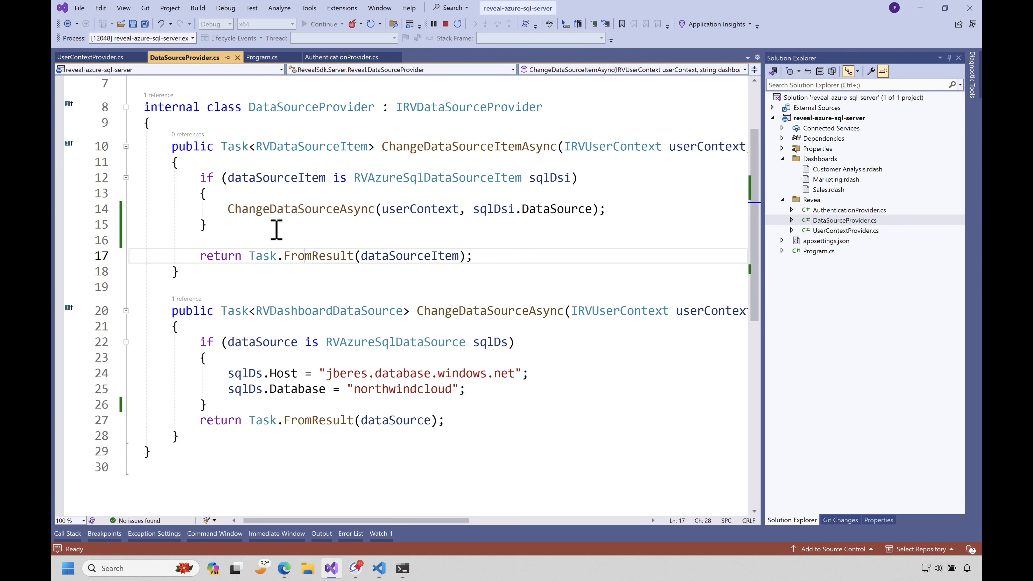
double_click(418, 150)
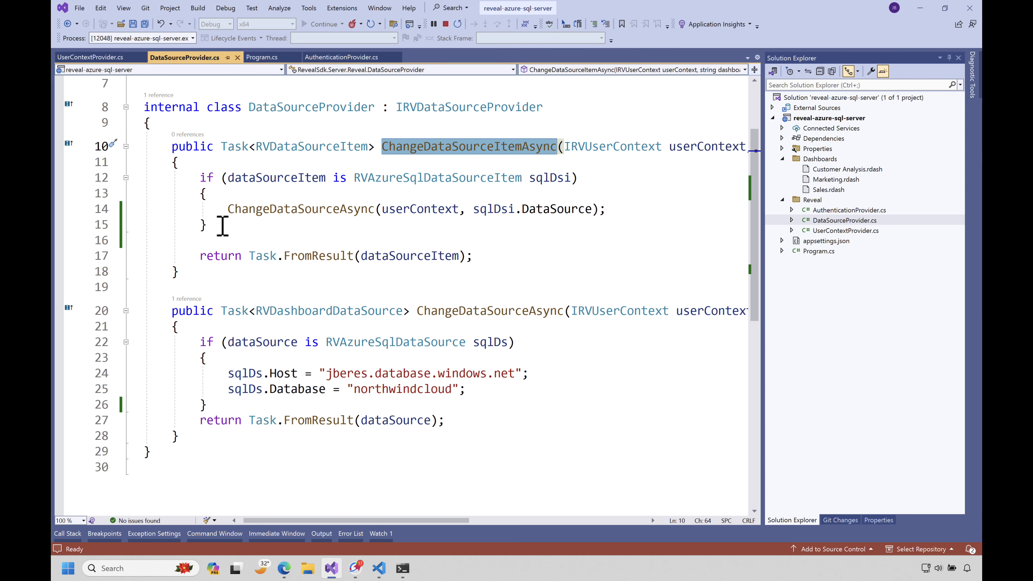
drag(225, 225, 100, 183)
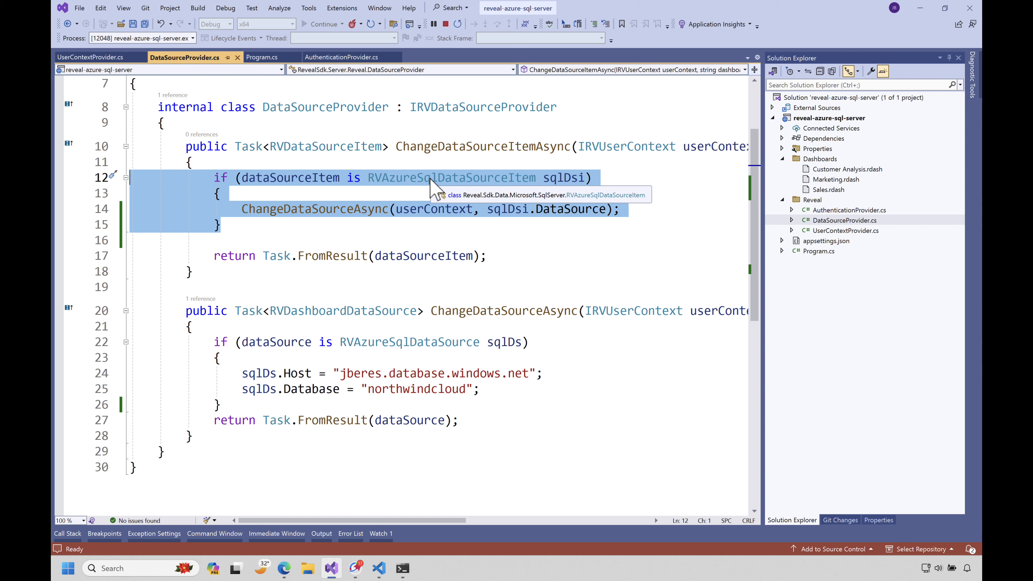
click(432, 209)
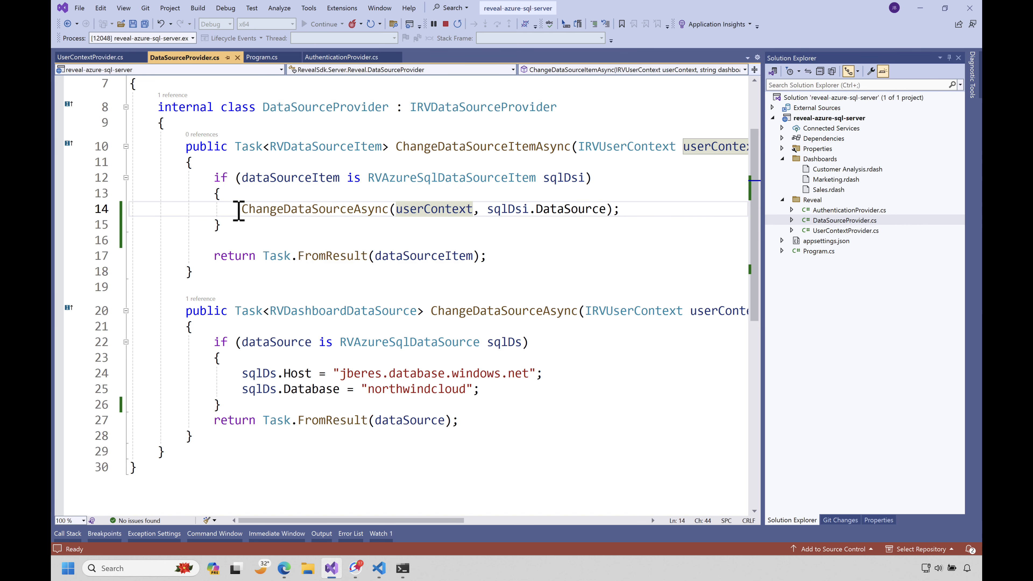
drag(238, 211, 618, 212)
drag(482, 390, 105, 376)
click(651, 213)
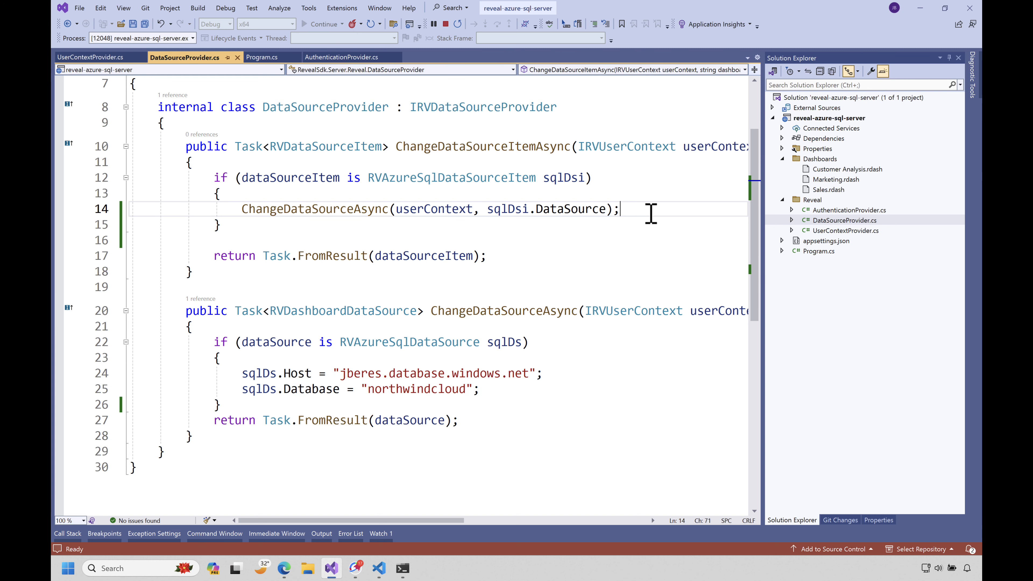
- Add an if block with the condition sqlDsi.DataSource != null below the ChangeDataSourceAsync call in ChangeDataSourceItemAsync
key(Return)
key(Return)
key(Return)
key(Up)
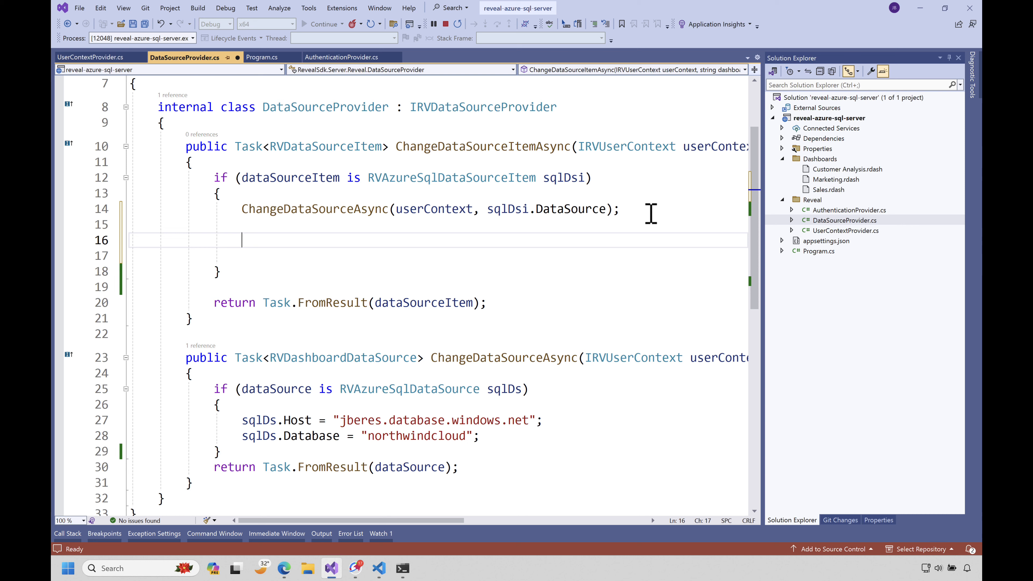
text(f)
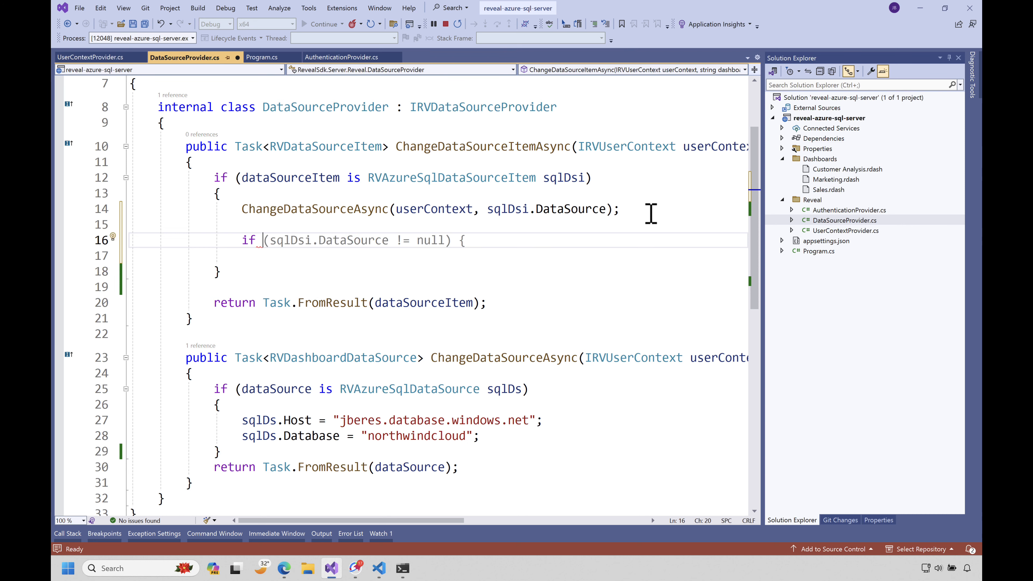
key(Tab)
key(Return)
key(Return)
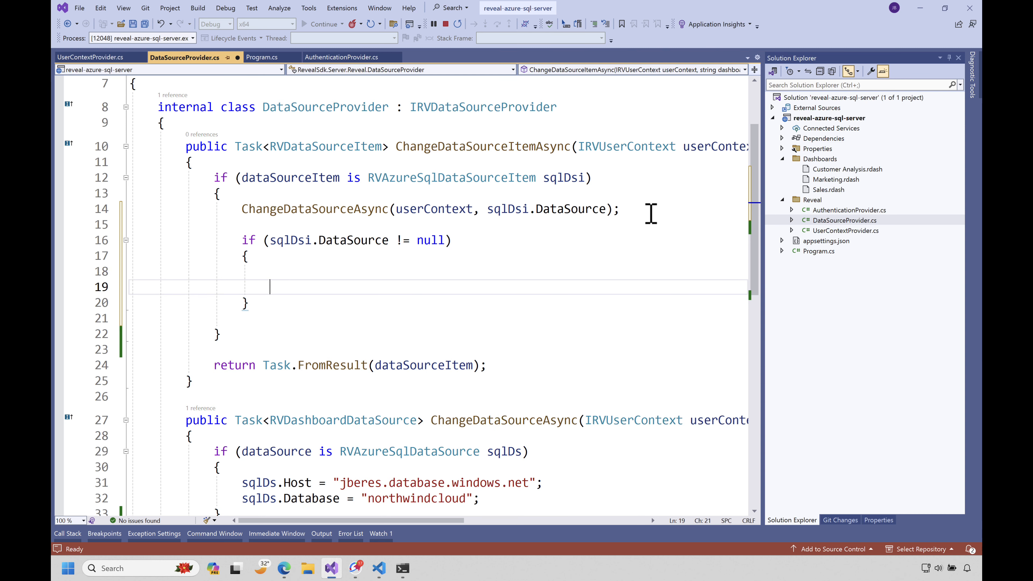
- Replace the DataSource null check in the new if statement with the condition sqlDsi.Table == "Customers"
mouse_move(304, 248)
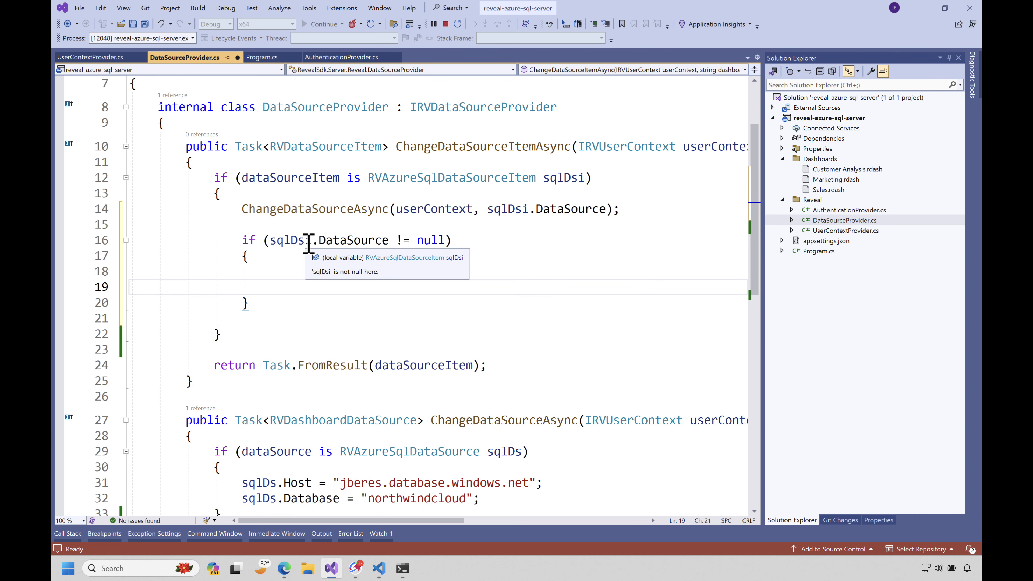
click(311, 242)
drag(312, 243, 445, 240)
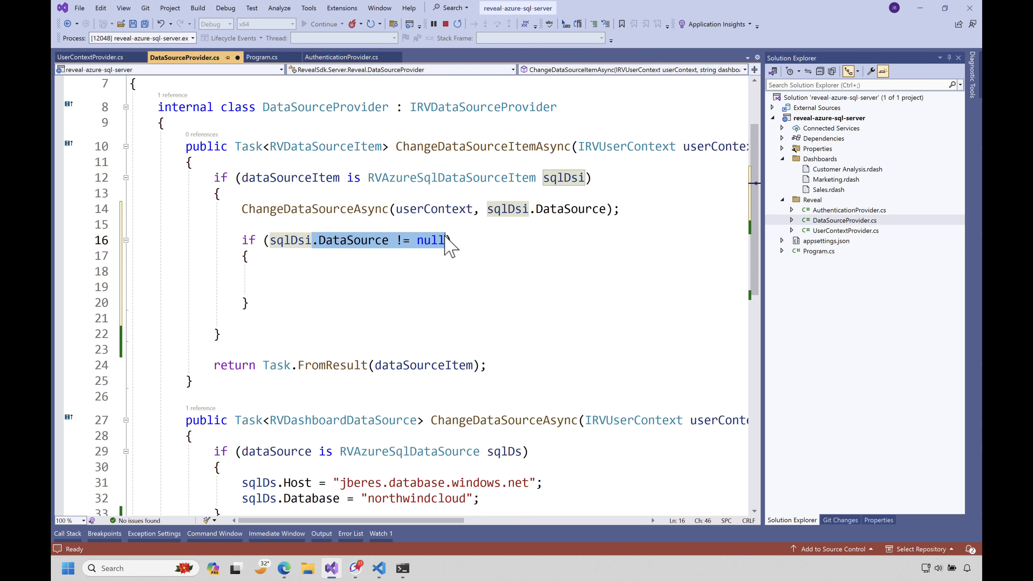
text(.Table)
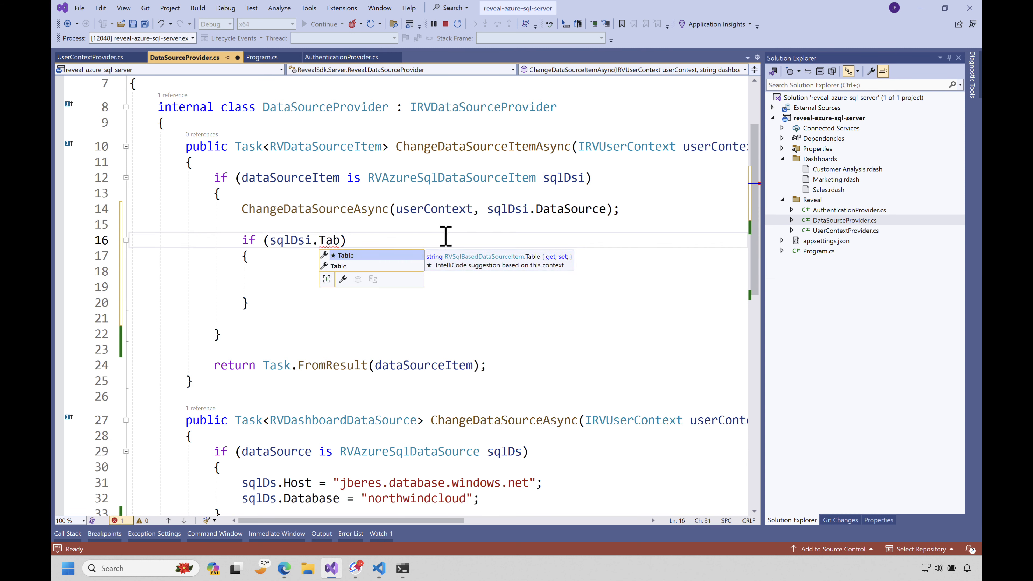
text( ==)
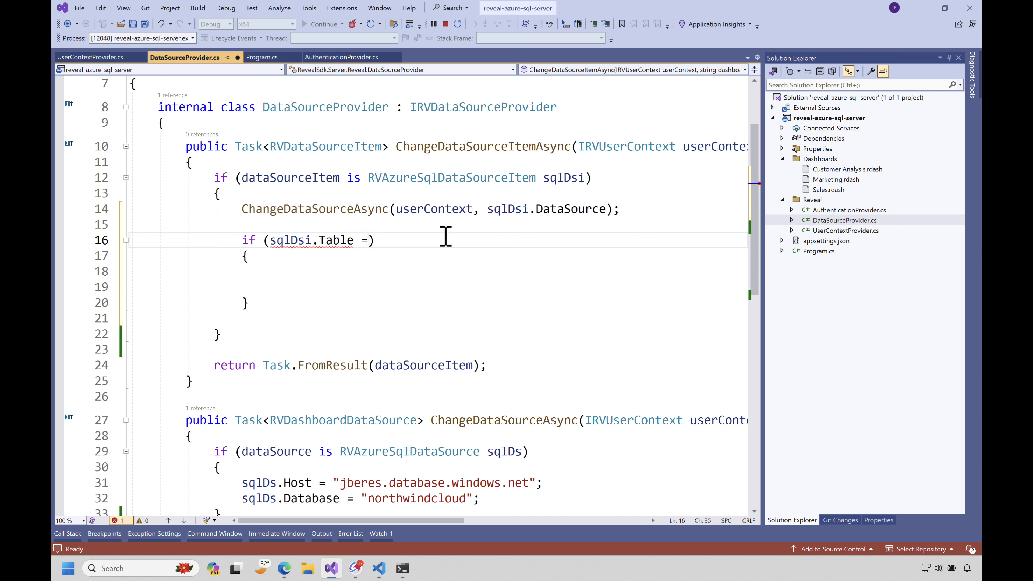
text( "Customers)
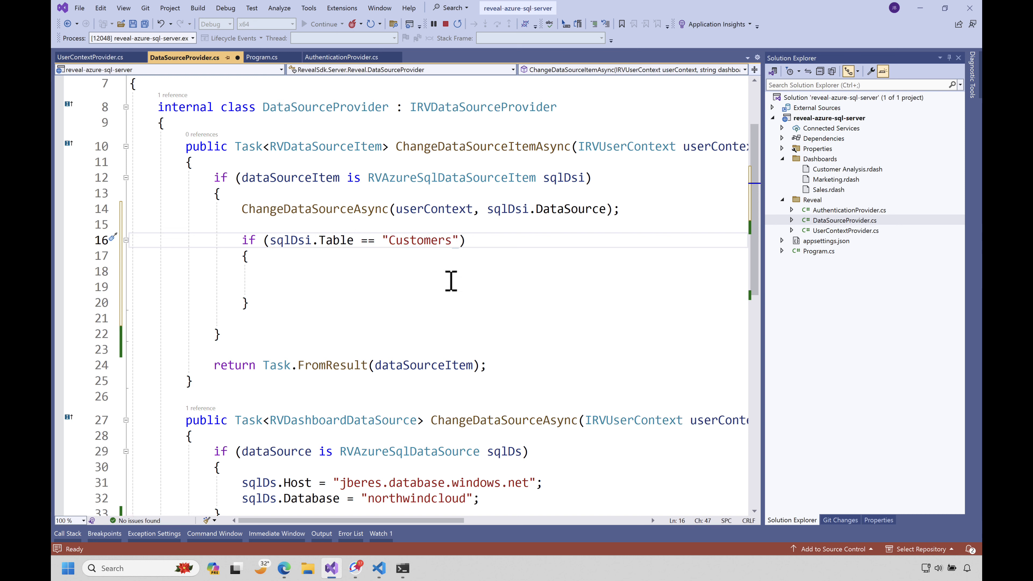
- Inside the Customers if block, start assigning sqlDsi.CustomQuery the text Select * from Customers where CustomerId = 'ALFKI
double_click(292, 240)
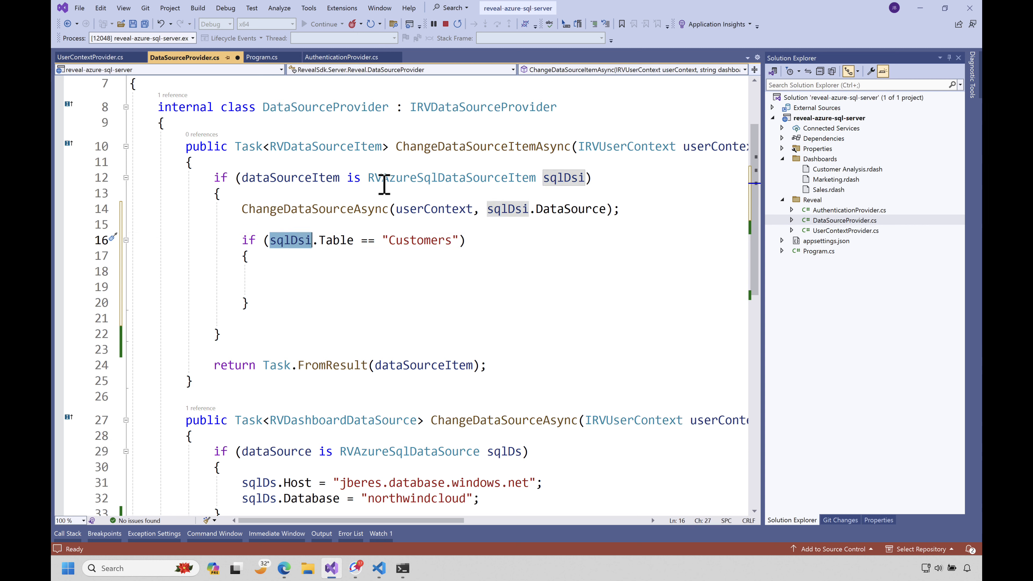
drag(368, 177, 588, 178)
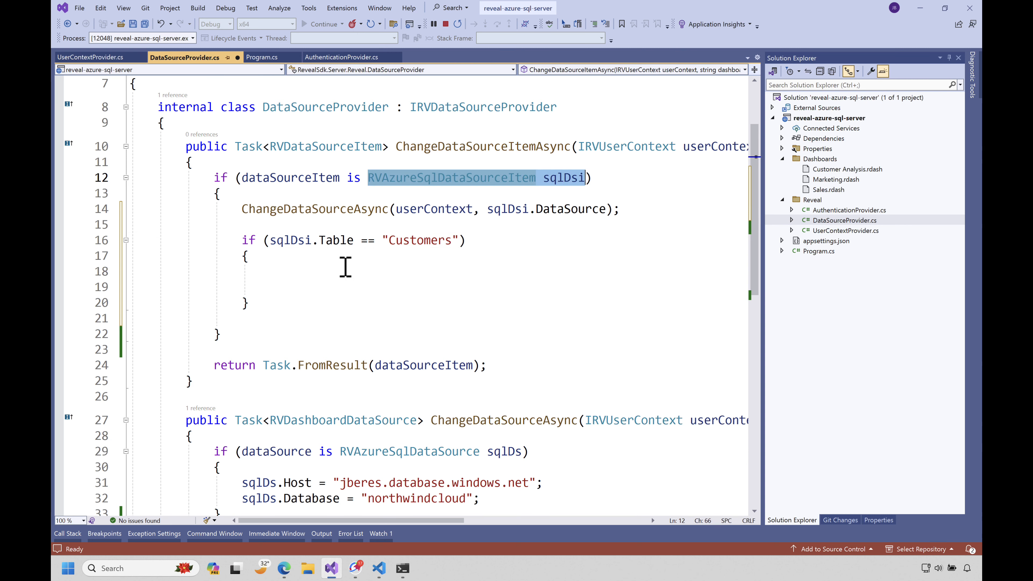
click(307, 269)
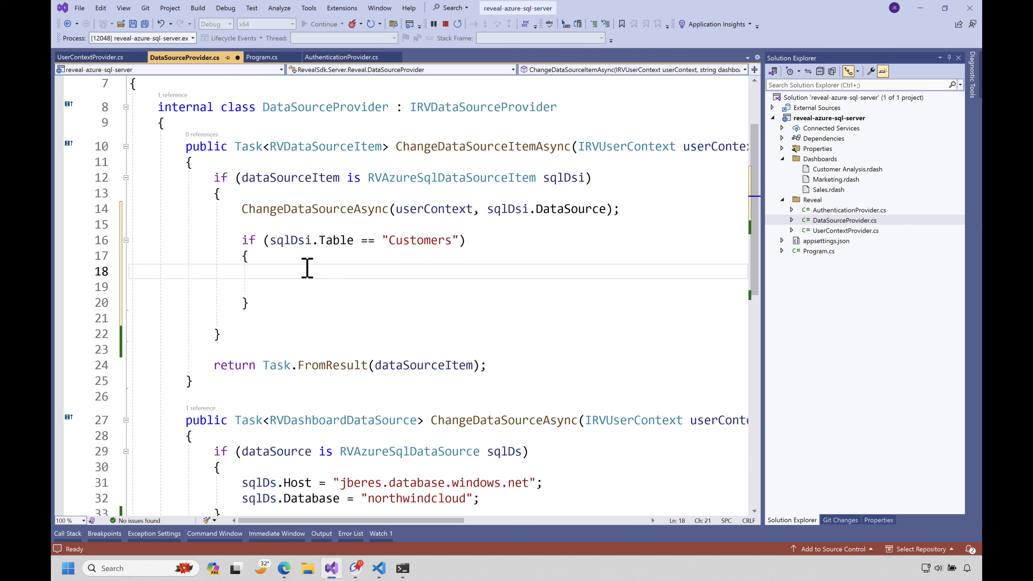
text(sqlDsi.)
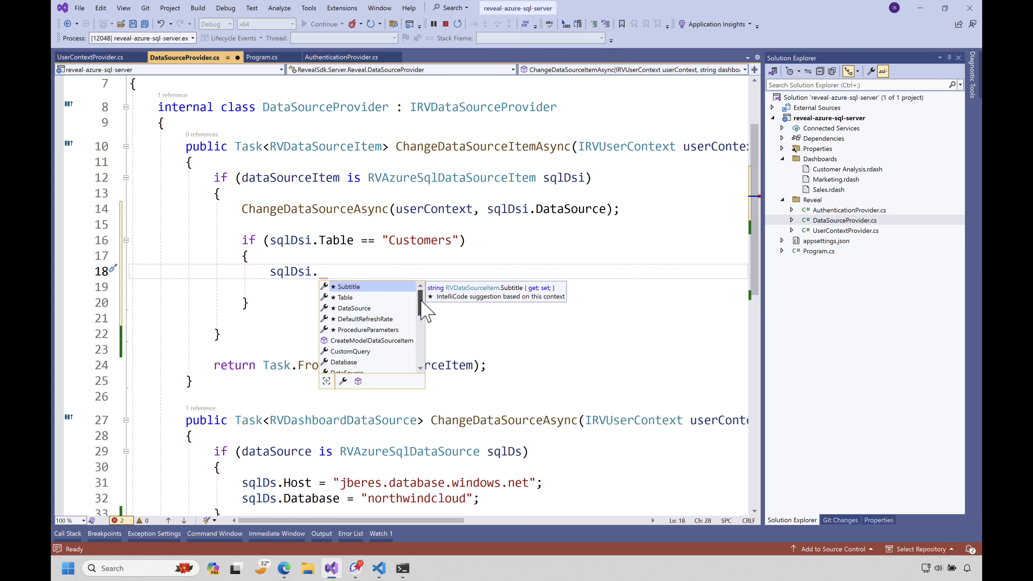
mouse_move(420, 304)
mouse_down()
mouse_move(419, 326)
mouse_move(427, 291)
mouse_up()
text(CustomQuery)
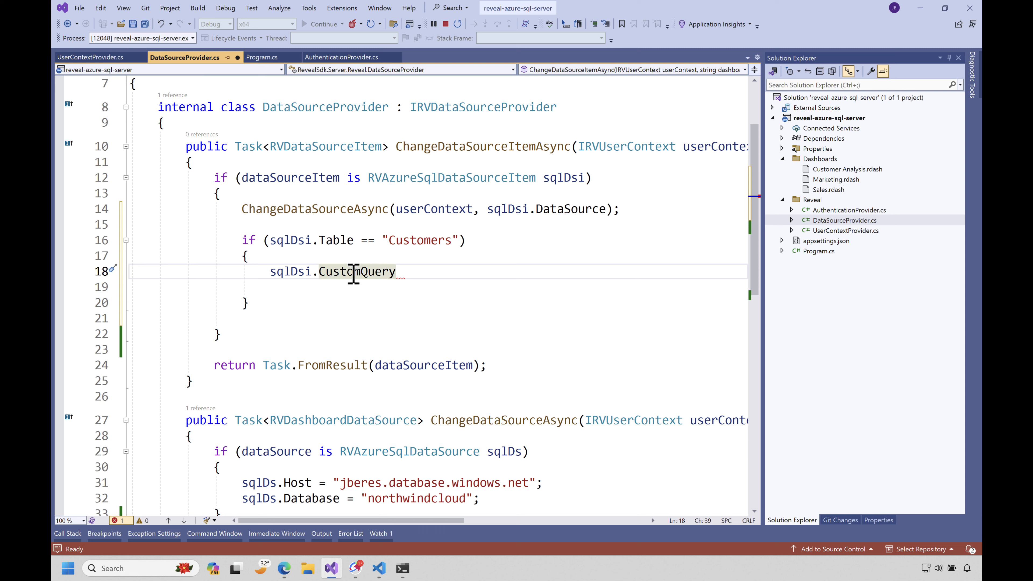
text( = 'Select * from Customers)
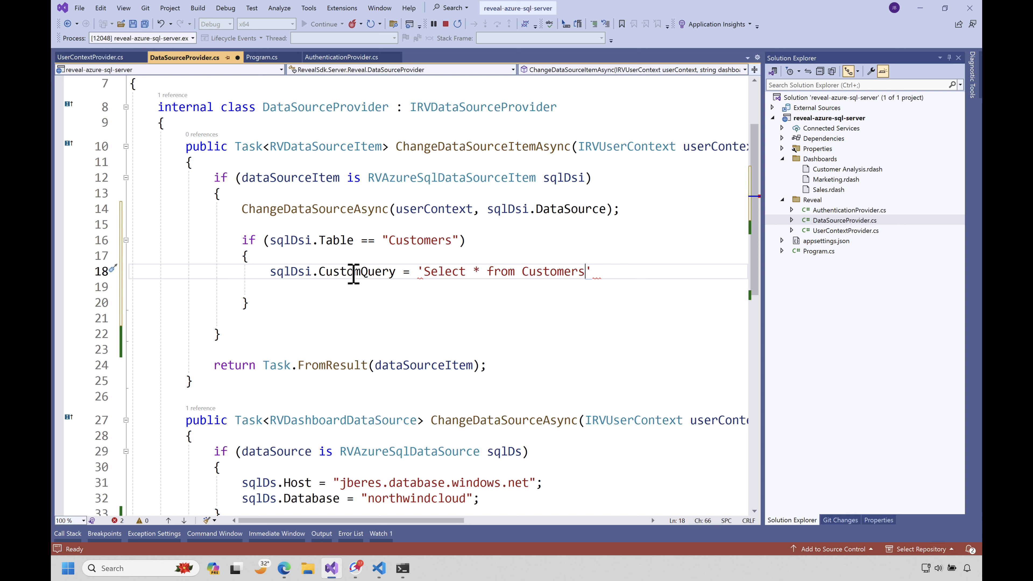
text(where CustomerId =)
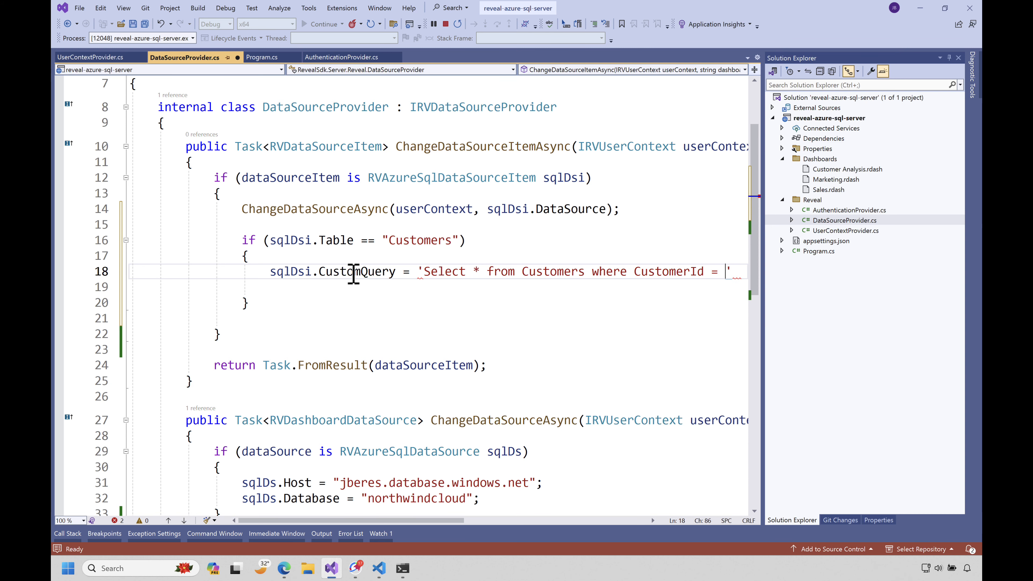
text( 'ALFKI)
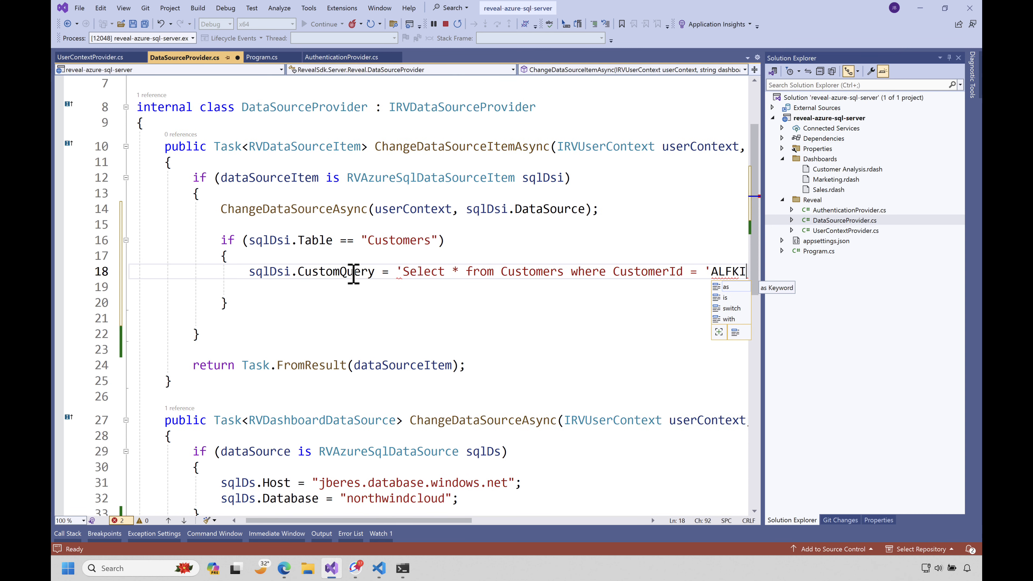
key(Right)
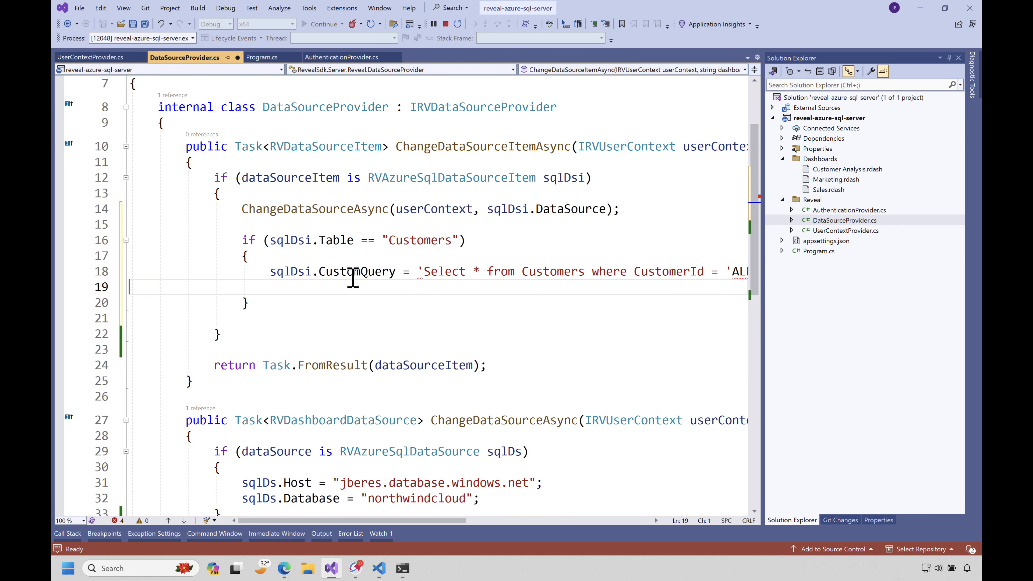
- Enclose the custom query in double quotes, close the single quote after ALFKI and end the statement with a semicolon
double_click(418, 272)
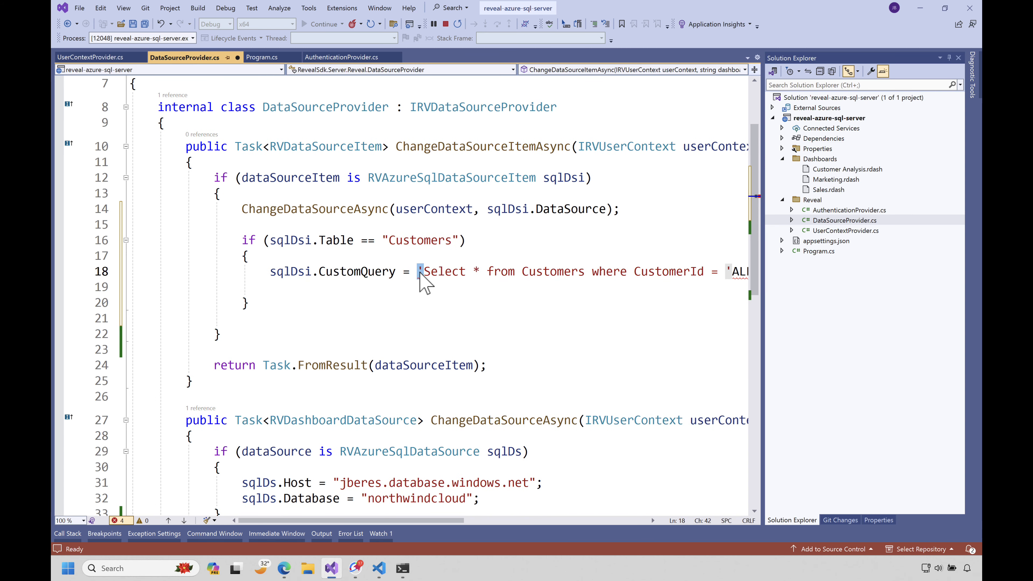
text(")
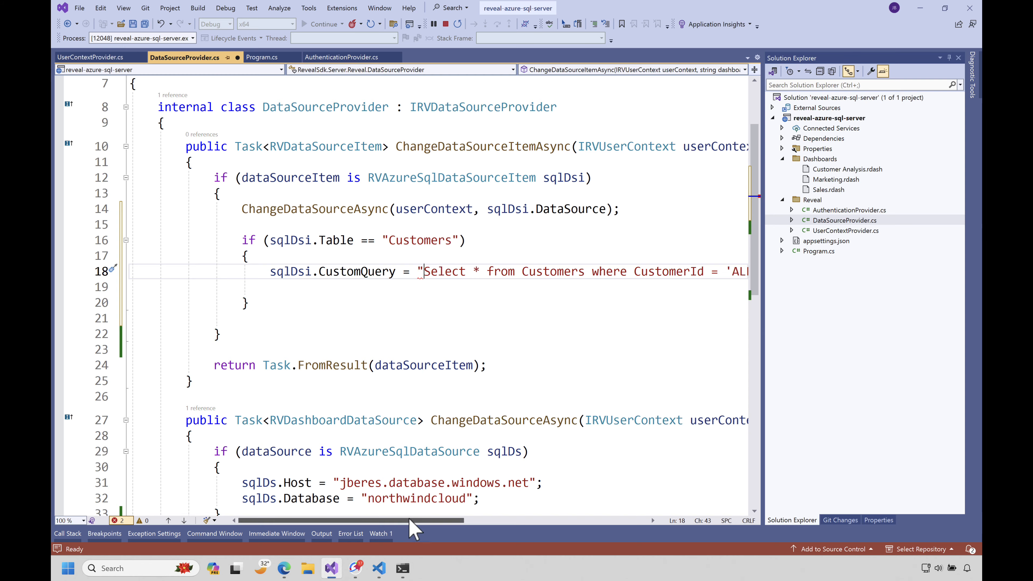
drag(414, 520, 484, 523)
click(582, 275)
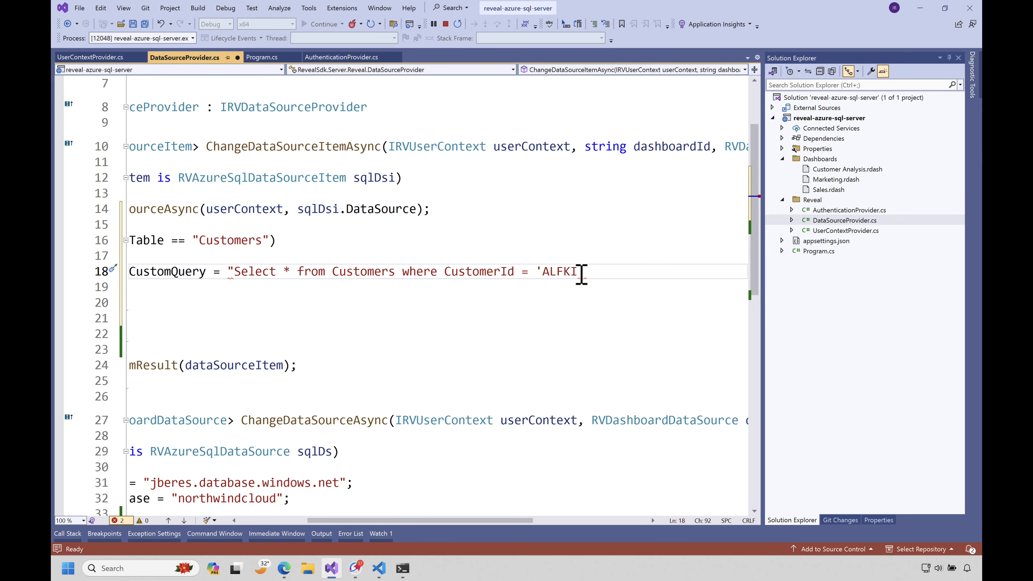
text('";)
drag(453, 520, 400, 524)
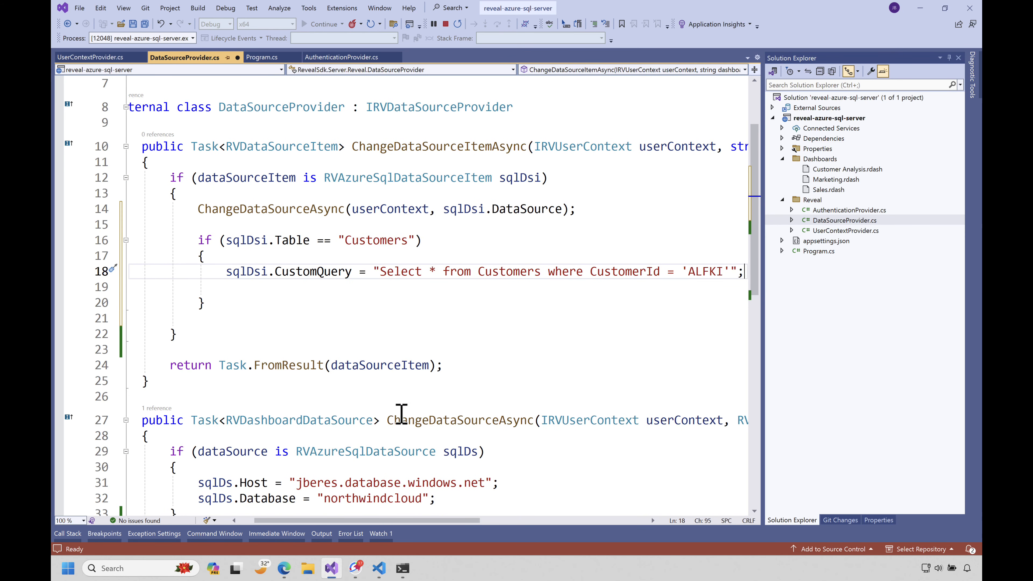
- Open UserContextProvider.cs and review GetUserContext's HttpContext parameter and the "ALFKI" fallback for userId
click(453, 497)
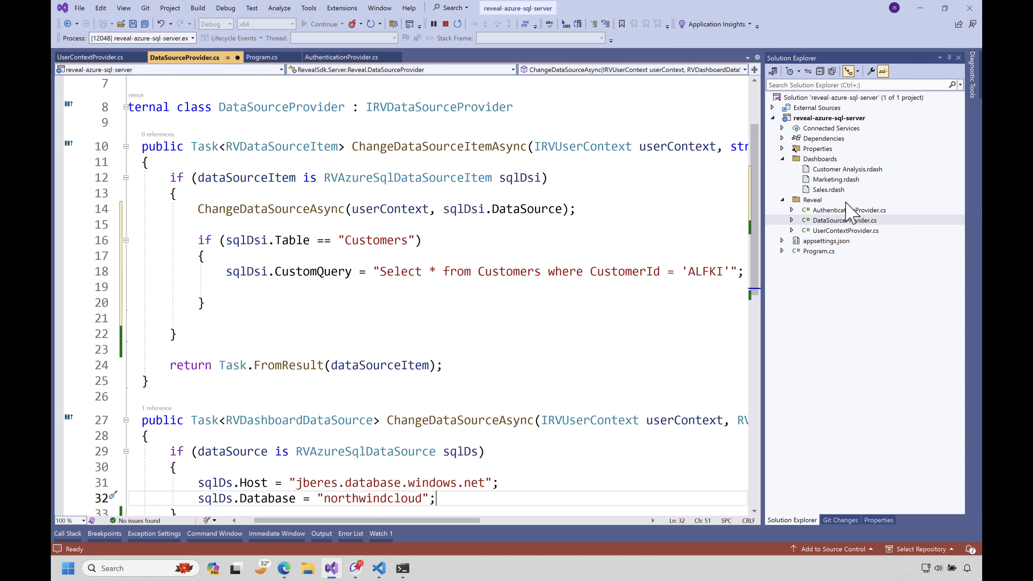
double_click(847, 230)
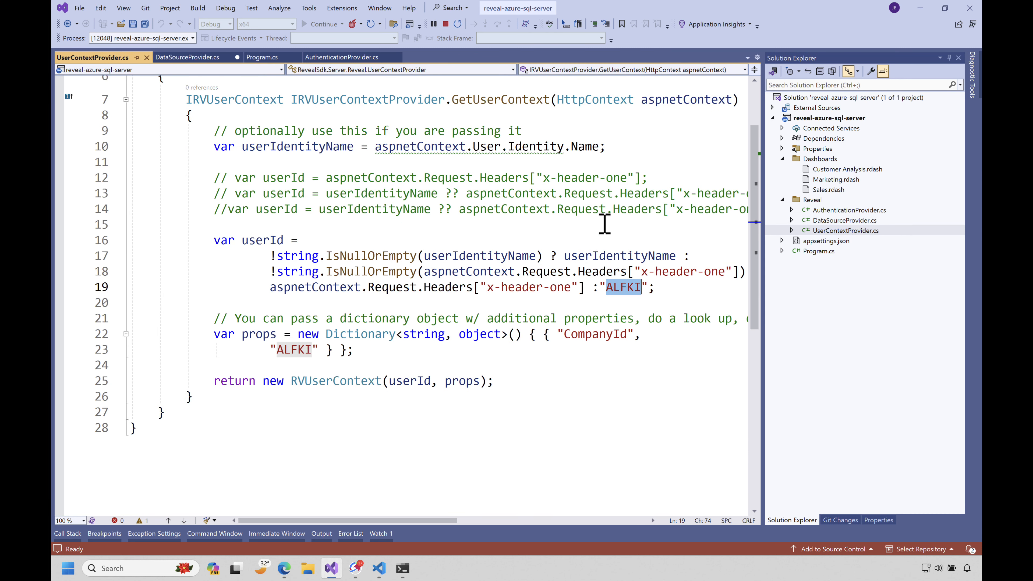
drag(514, 101, 711, 102)
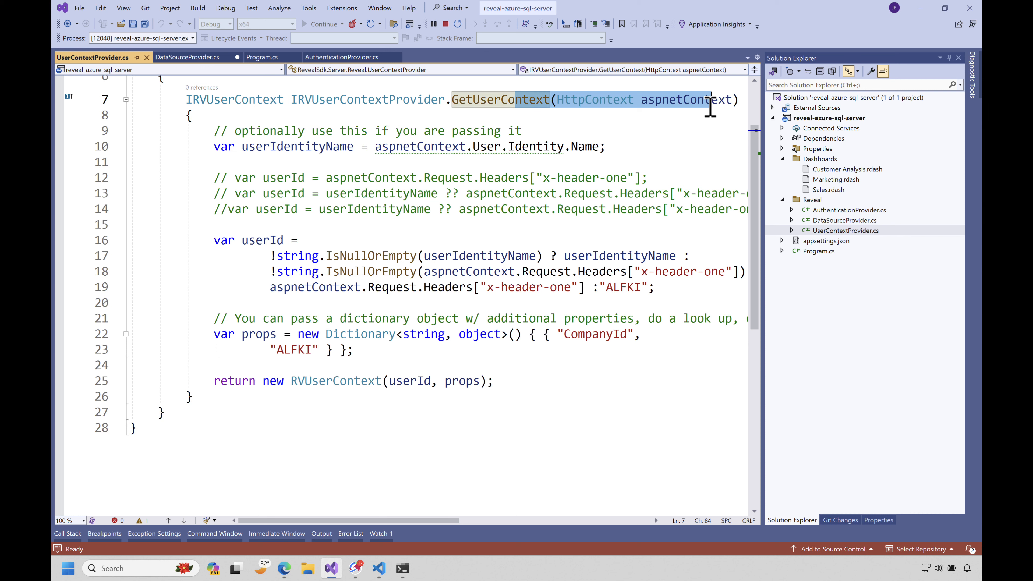
drag(654, 288, 599, 287)
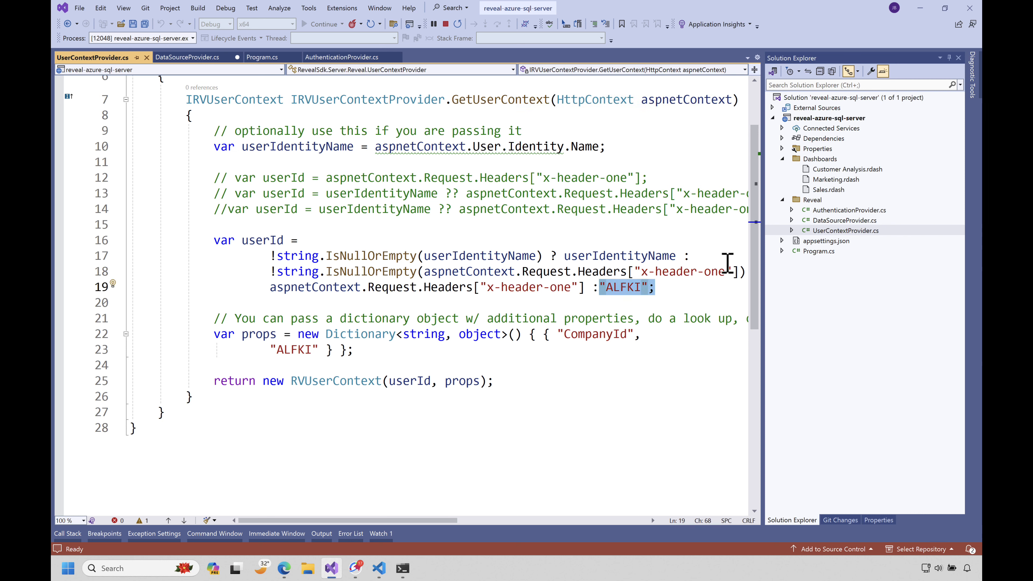
- Return to DataSourceProvider.cs and review the host and database lines, the Customers table condition and the custom query
click(823, 220)
double_click(824, 220)
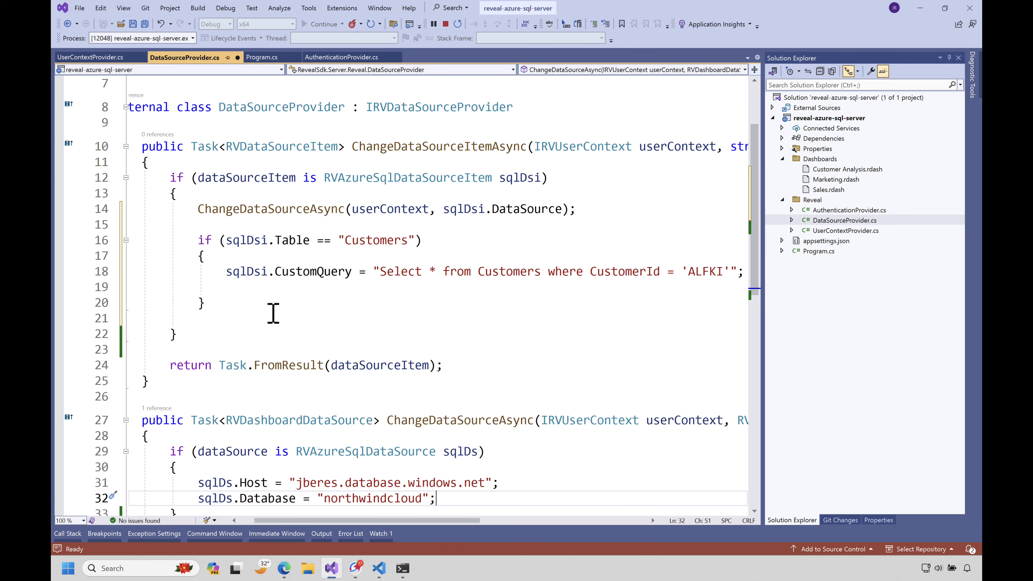
drag(435, 497, 171, 467)
drag(280, 307, 117, 211)
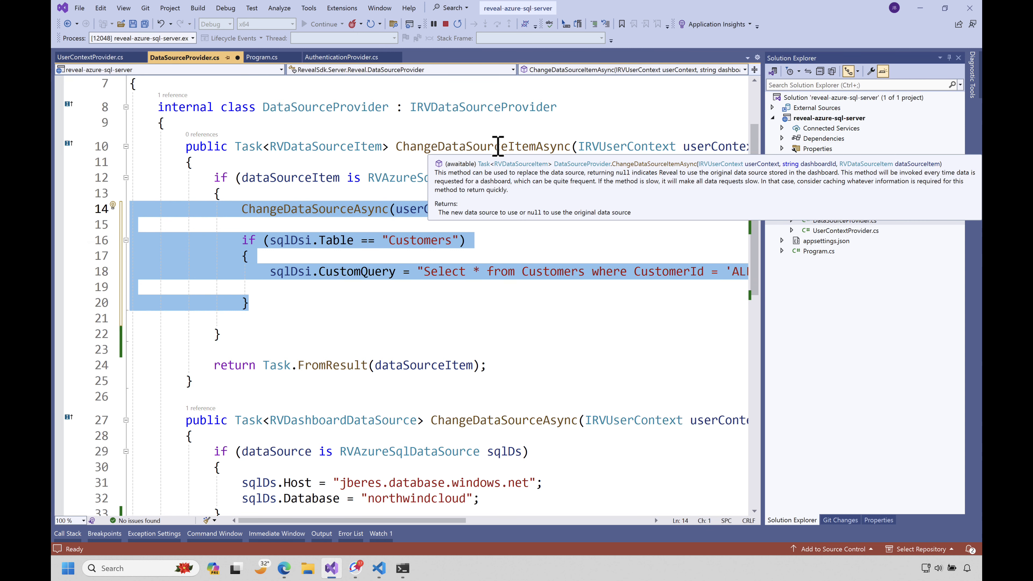
click(421, 274)
double_click(435, 239)
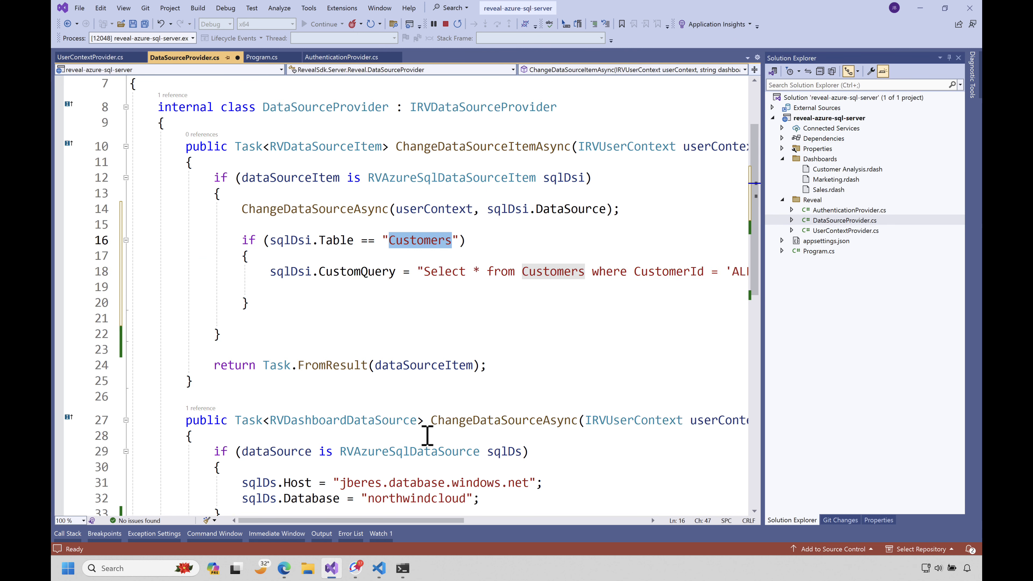
drag(425, 520, 484, 521)
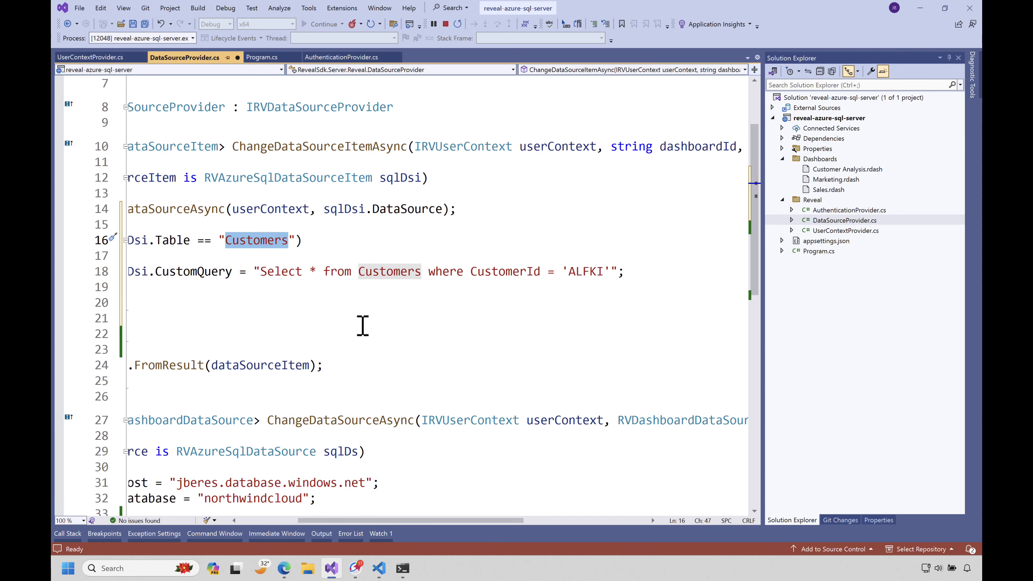
double_click(292, 272)
double_click(374, 271)
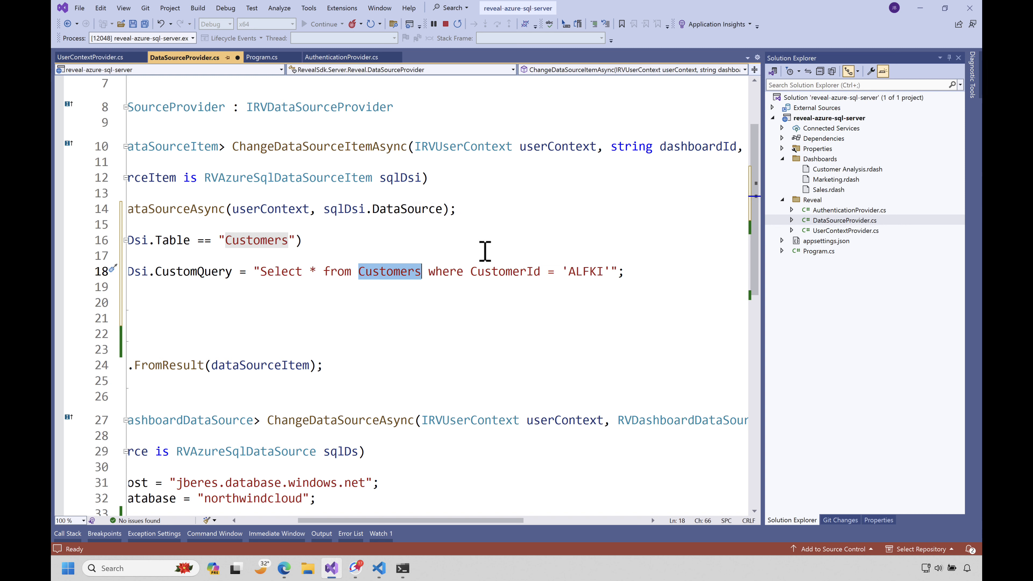
- Apply the code changes with Hot Reload, switch to Edge and reload the Customer Analysis dashboard page
click(352, 25)
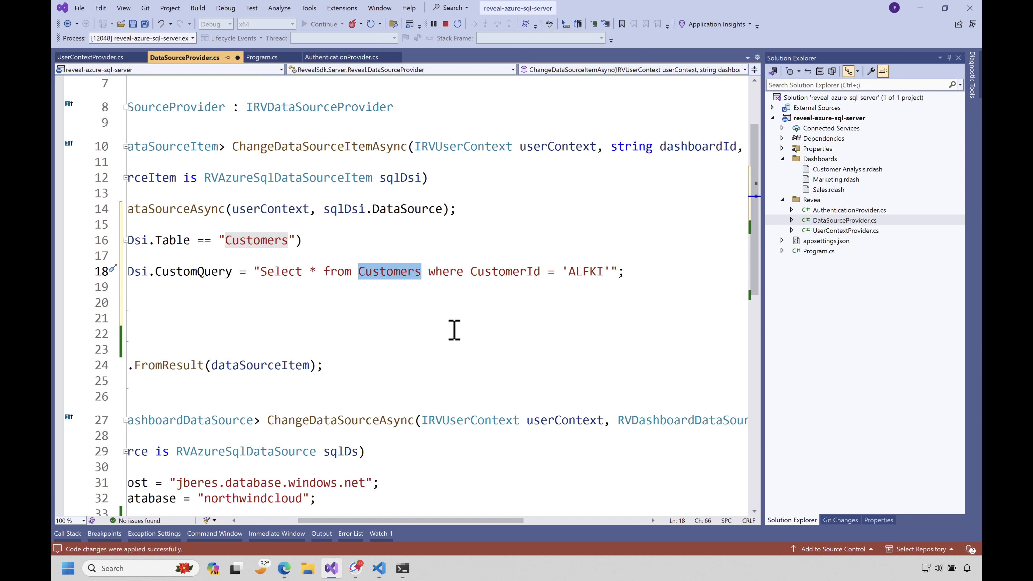
click(290, 563)
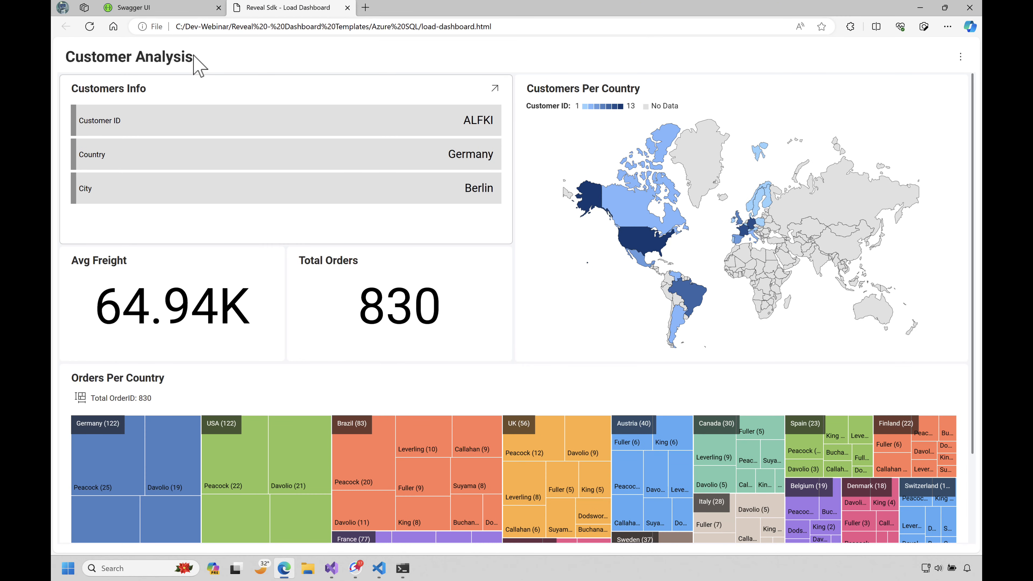
click(89, 26)
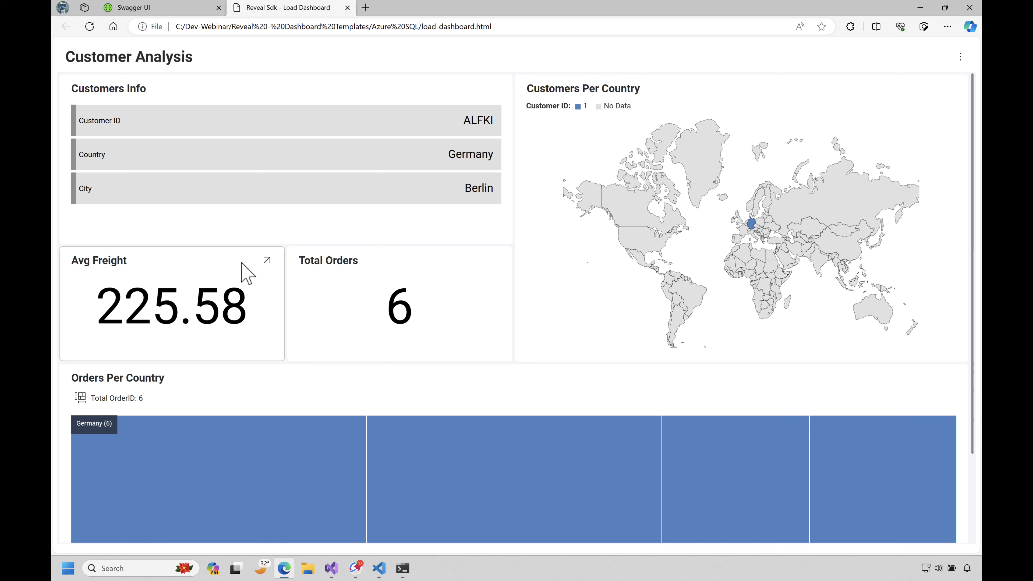
- Maximize the Avg Freight visualization and open it in the visualization editor
click(267, 261)
click(930, 61)
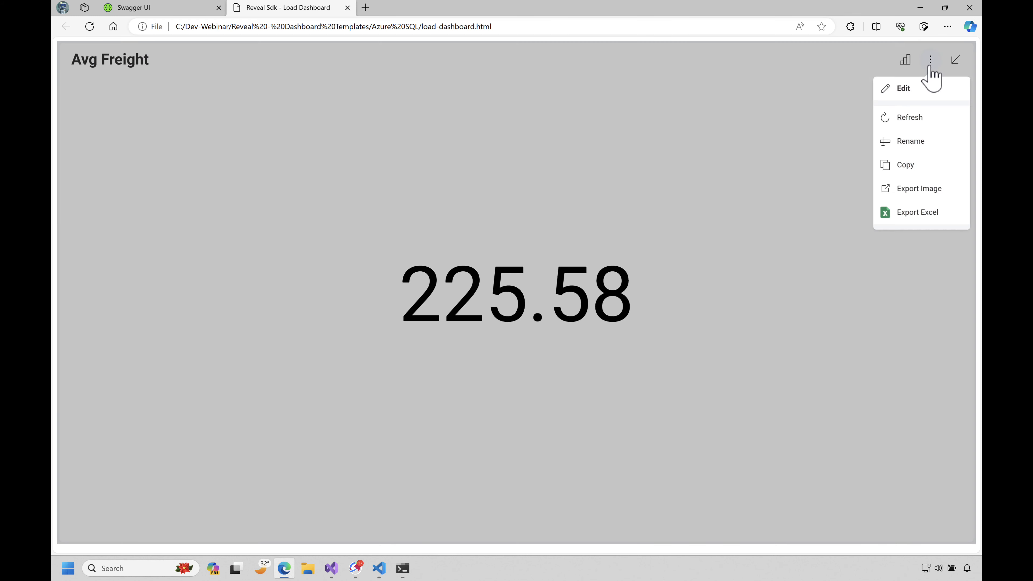
click(913, 89)
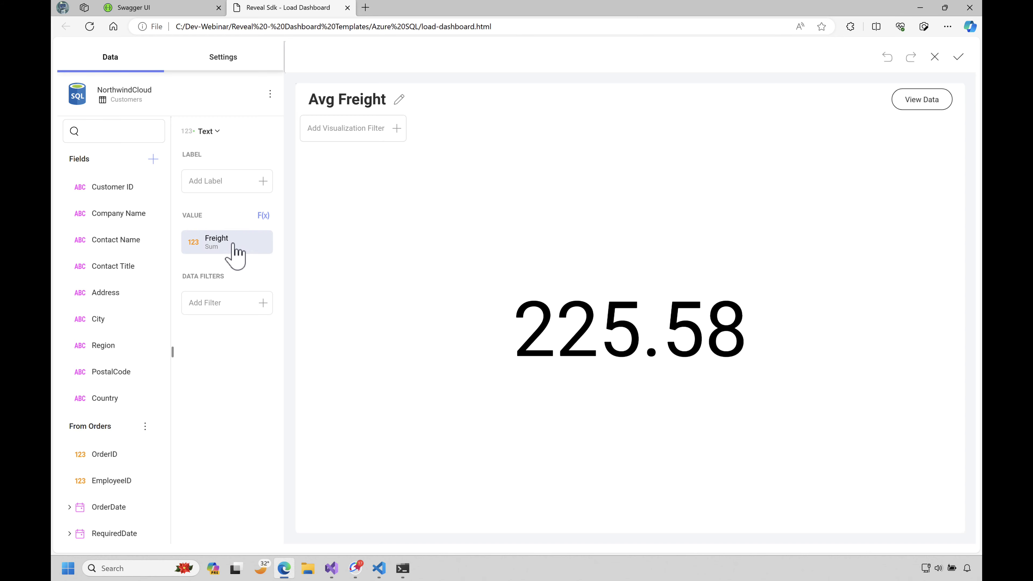
- Set the Freight value field's aggregation to Average and update the field
click(218, 244)
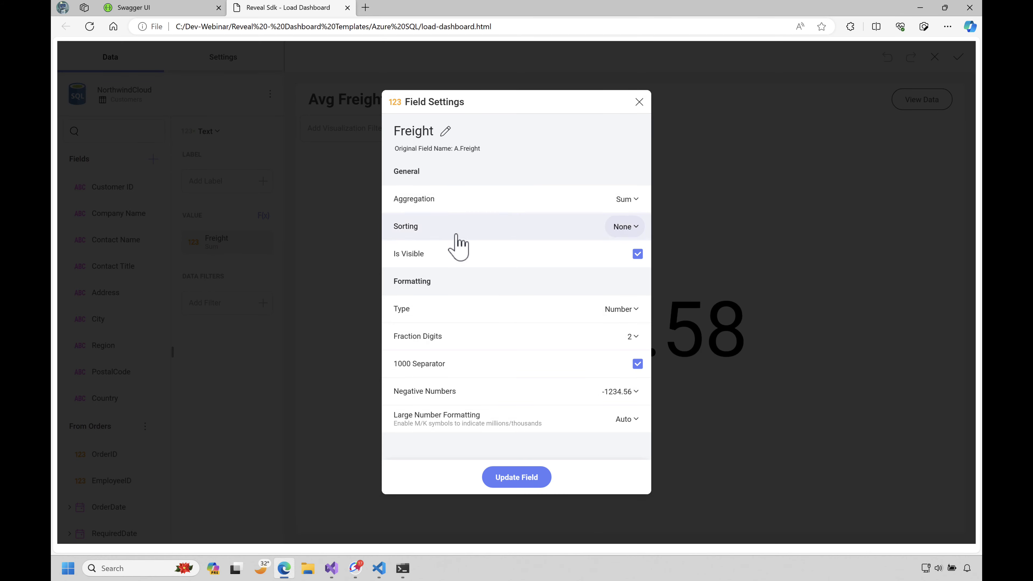
click(624, 199)
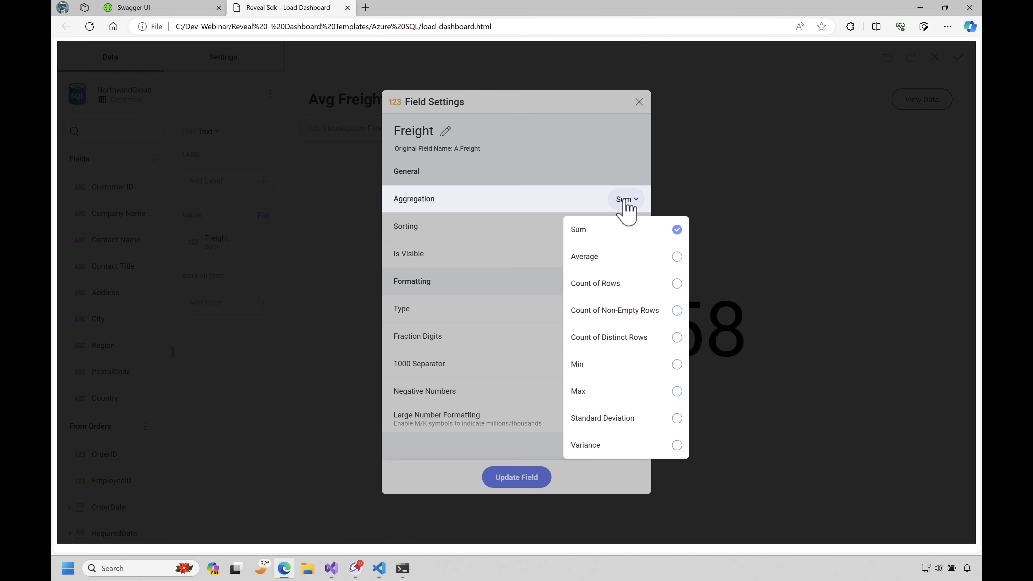
click(612, 255)
click(517, 478)
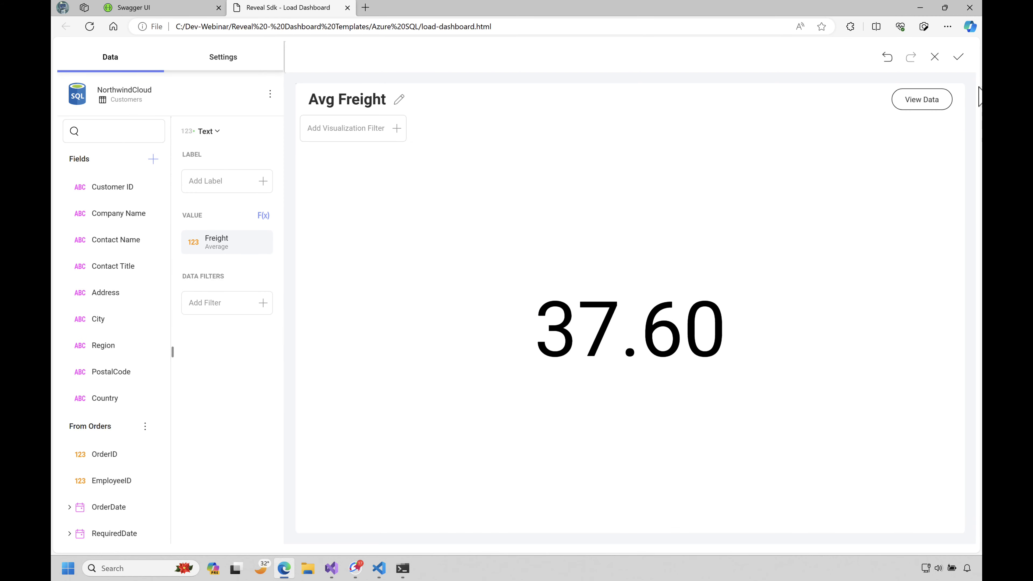
- Accept the Avg Freight visualization changes, restore it to the dashboard view and finish editing the dashboard
click(958, 57)
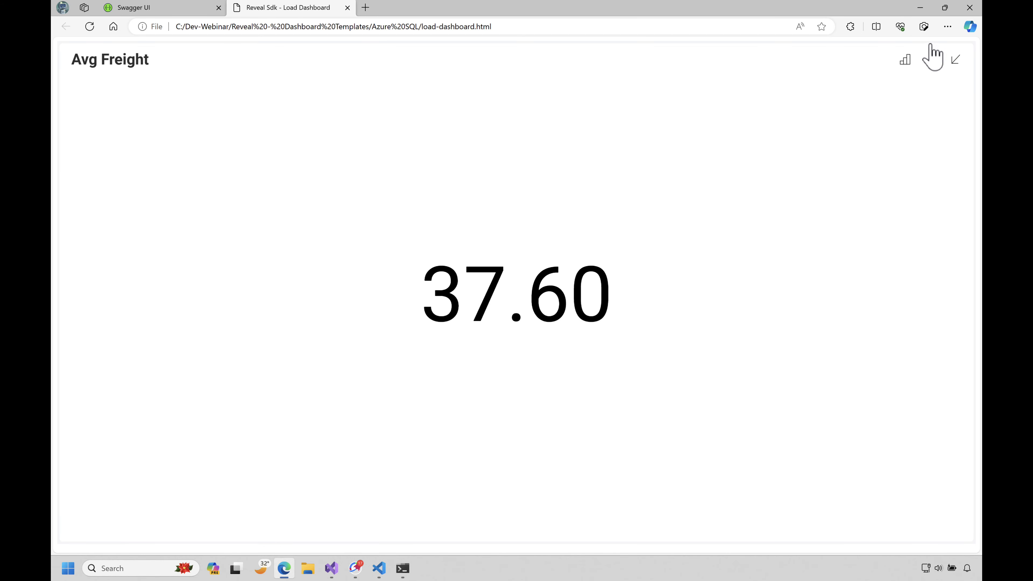
click(956, 61)
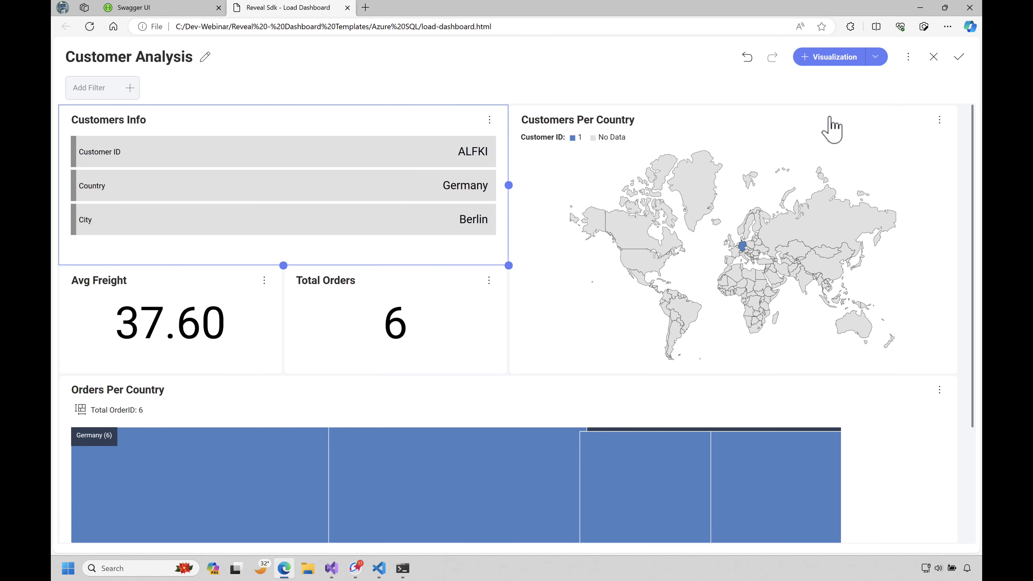
click(960, 58)
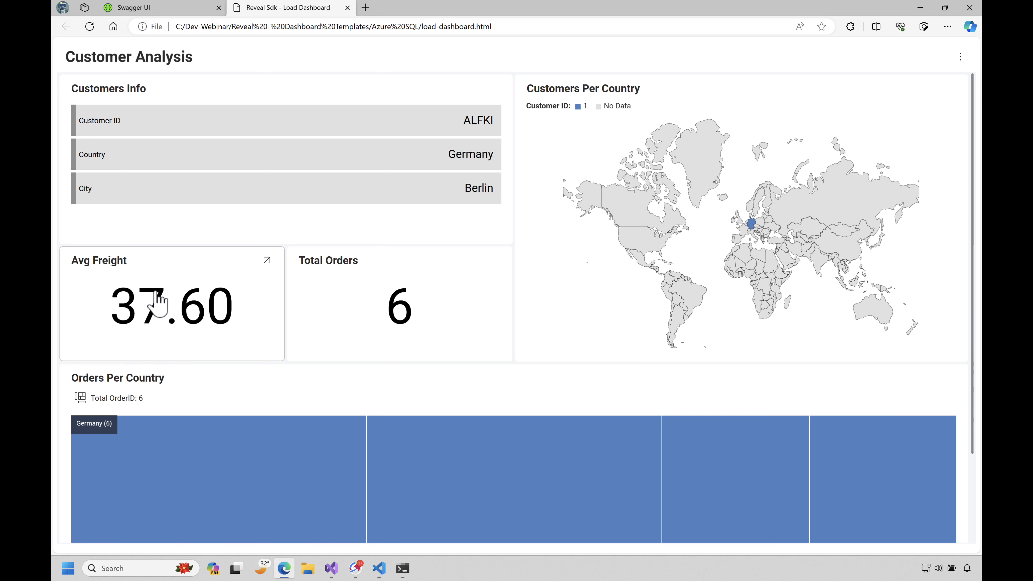
- Edit the Customer Analysis dashboard, reduce the height of the Orders Per Country visualization and finish editing
mouse_move(755, 236)
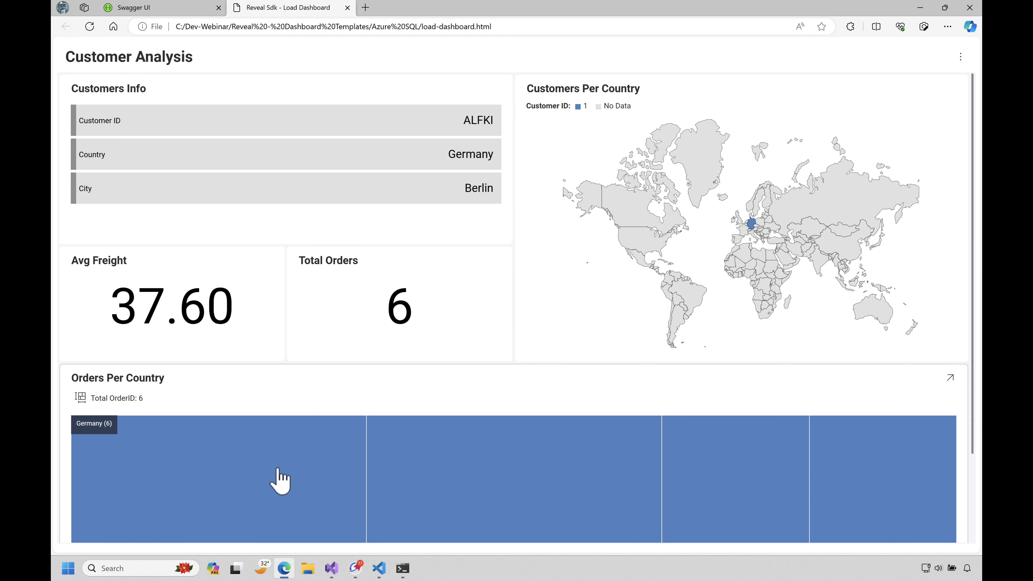
scroll(252, 474, down, 2)
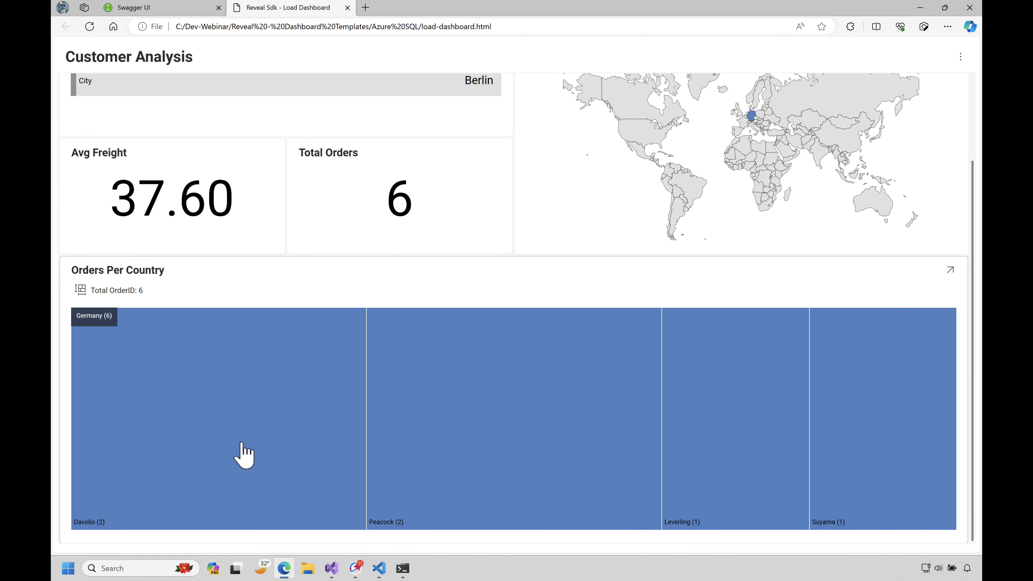
scroll(311, 454, up, 2)
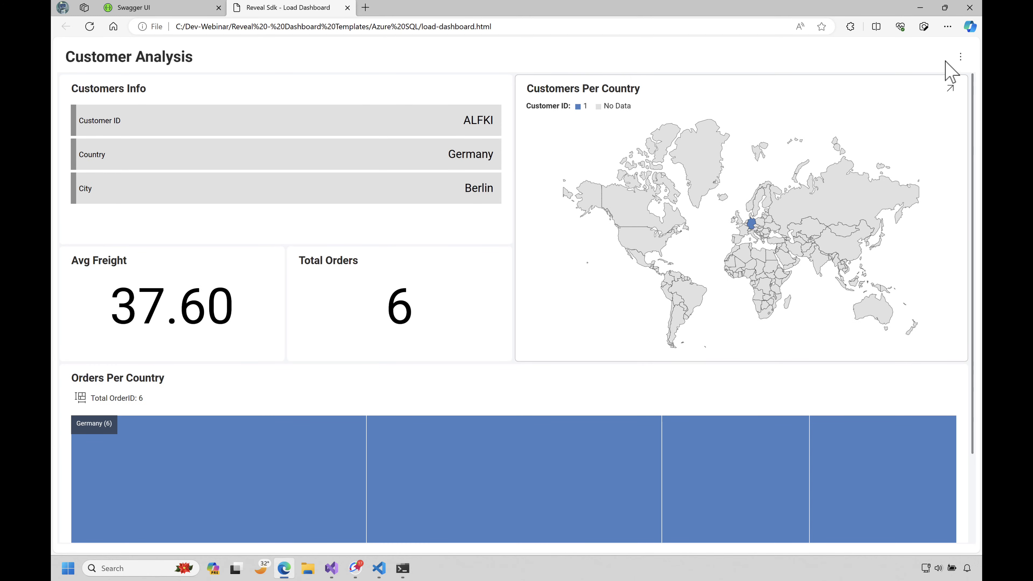
click(959, 57)
click(891, 85)
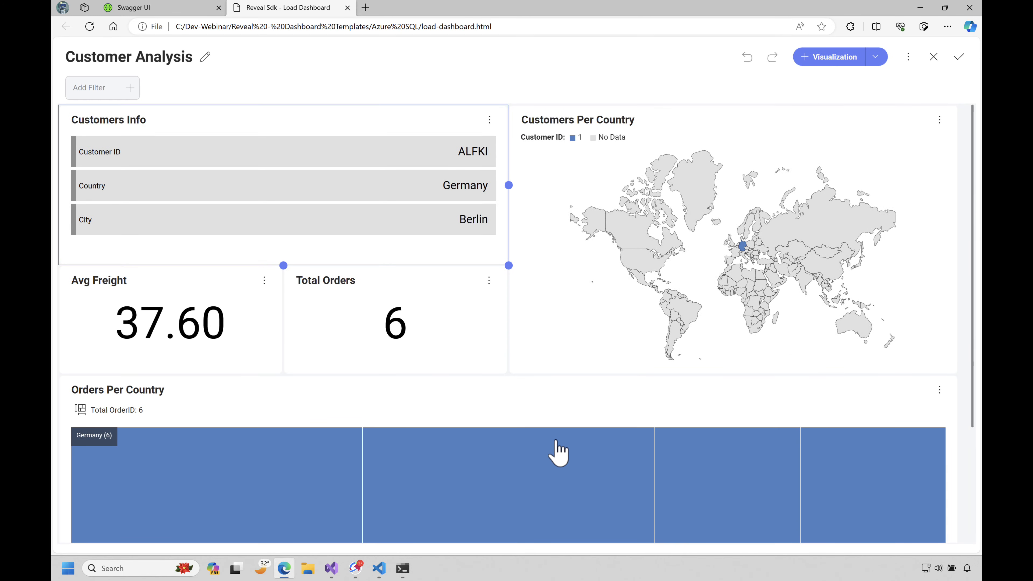
scroll(558, 452, down, 3)
click(503, 256)
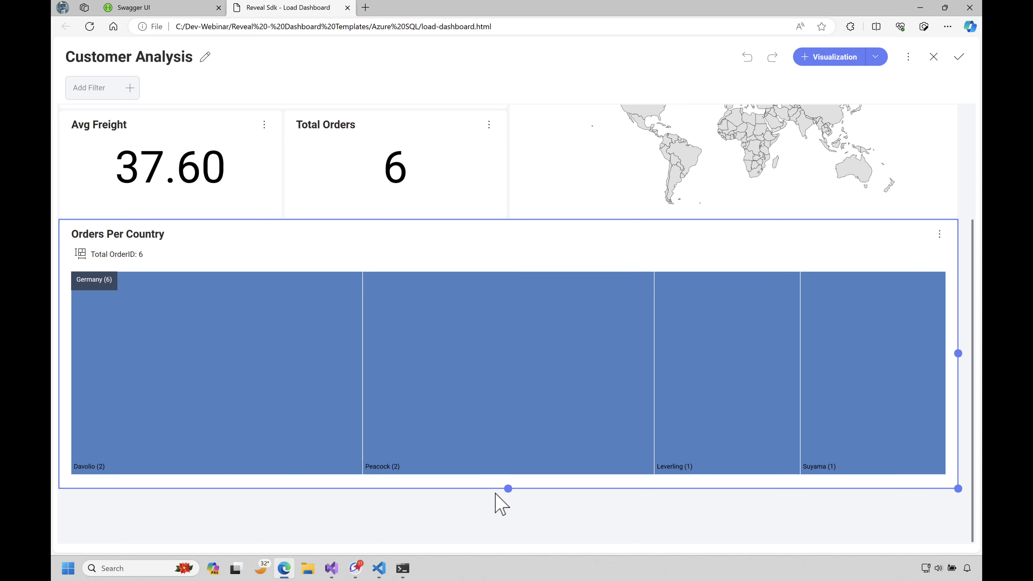
mouse_move(507, 488)
mouse_down()
mouse_move(521, 423)
mouse_move(512, 499)
mouse_up()
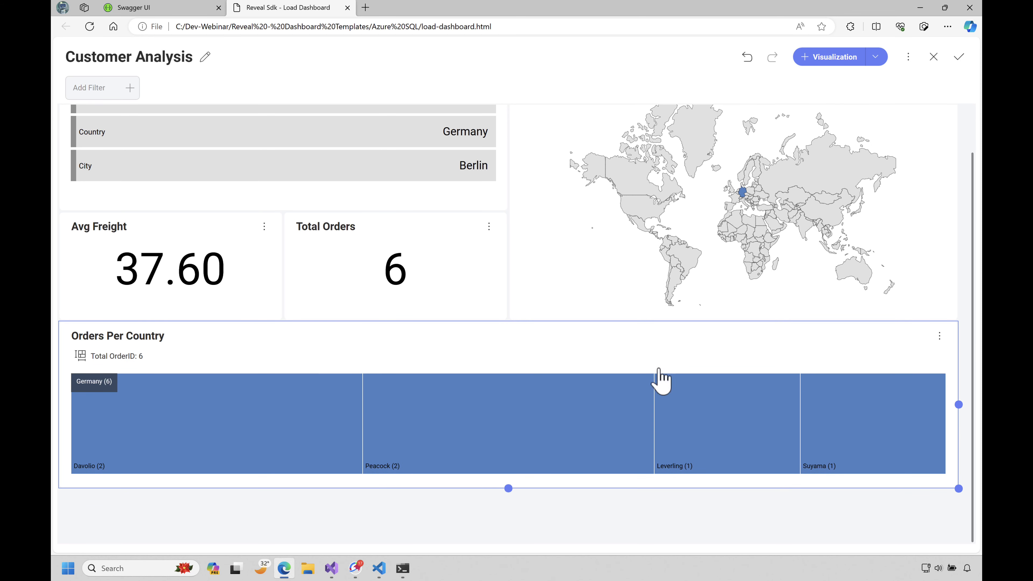
click(959, 58)
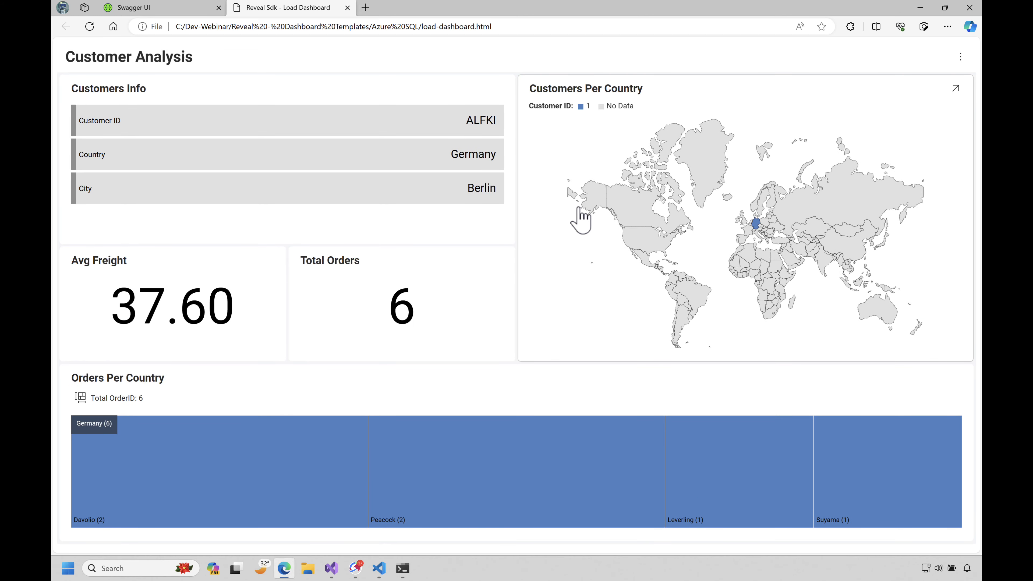
- Switch back to DataSourceProvider.cs in Visual Studio and replace the hard-coded 'ALFKI' in the custom query with '" to end the string
click(920, 7)
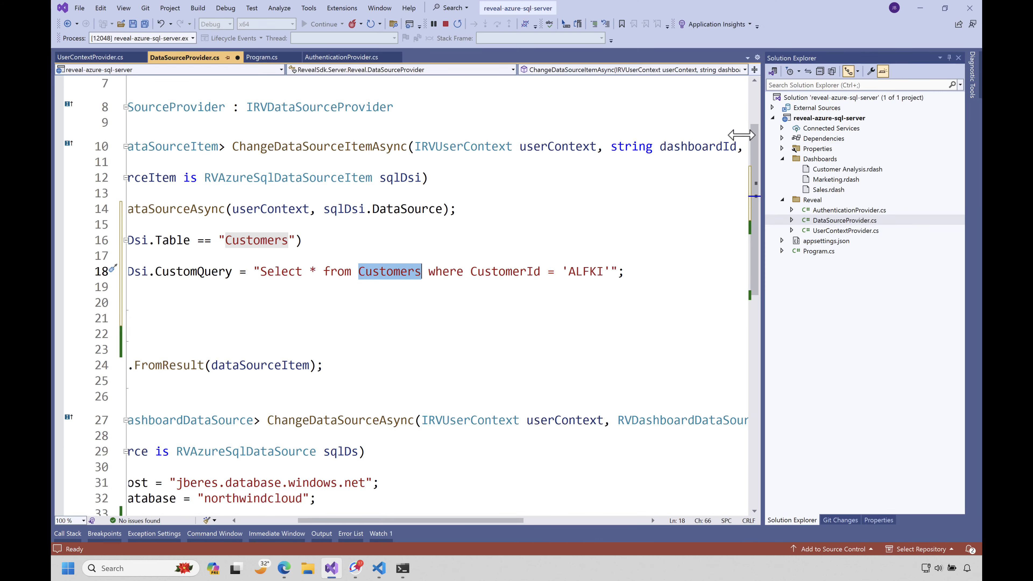
click(500, 269)
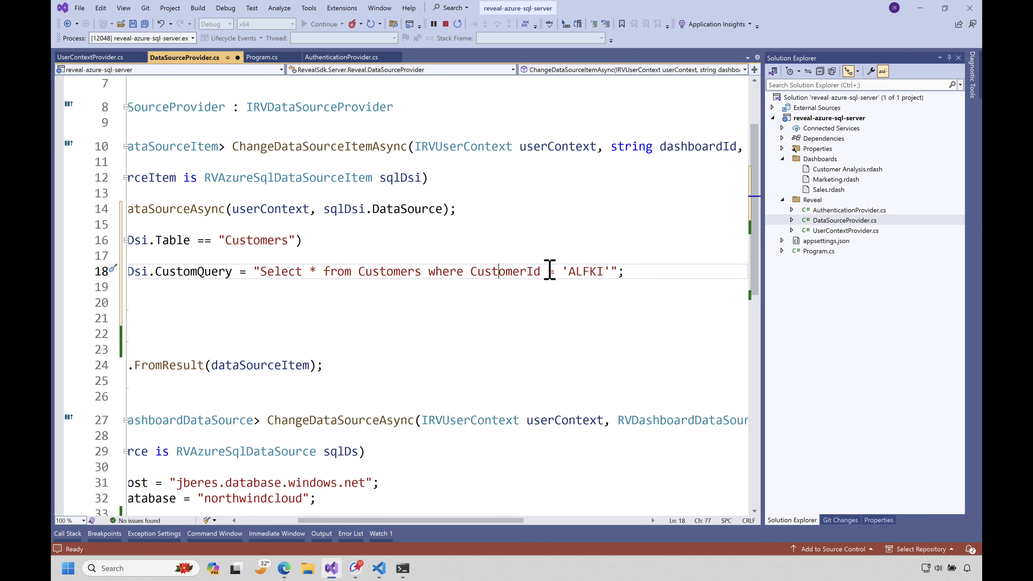
click(577, 271)
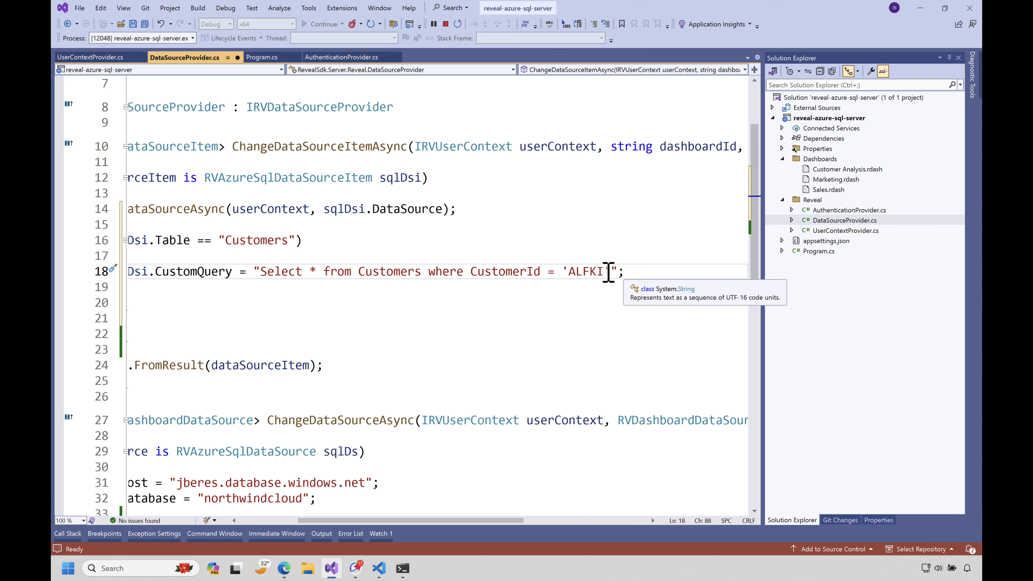
drag(564, 270, 637, 276)
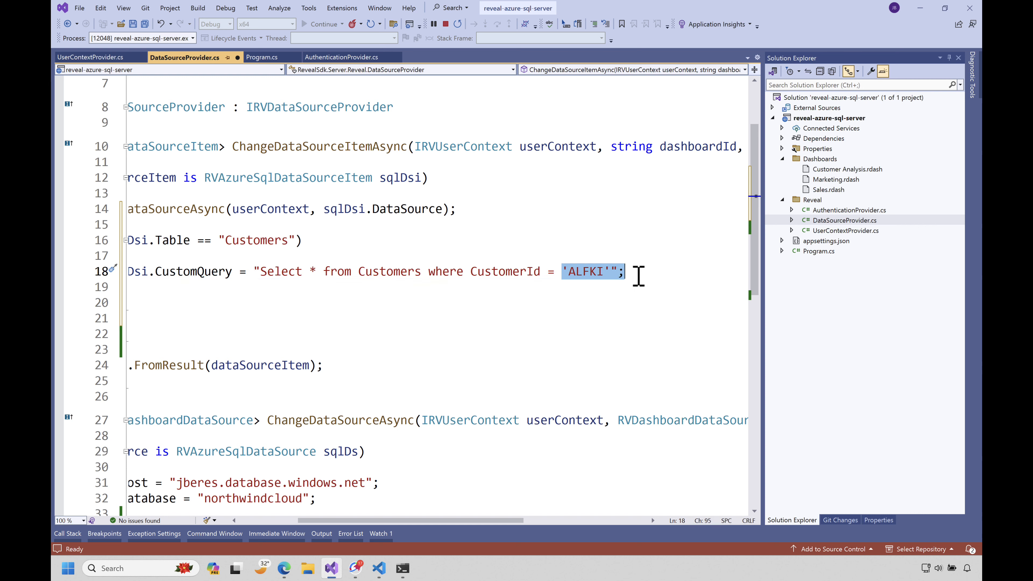
key(BackSpace)
text('")
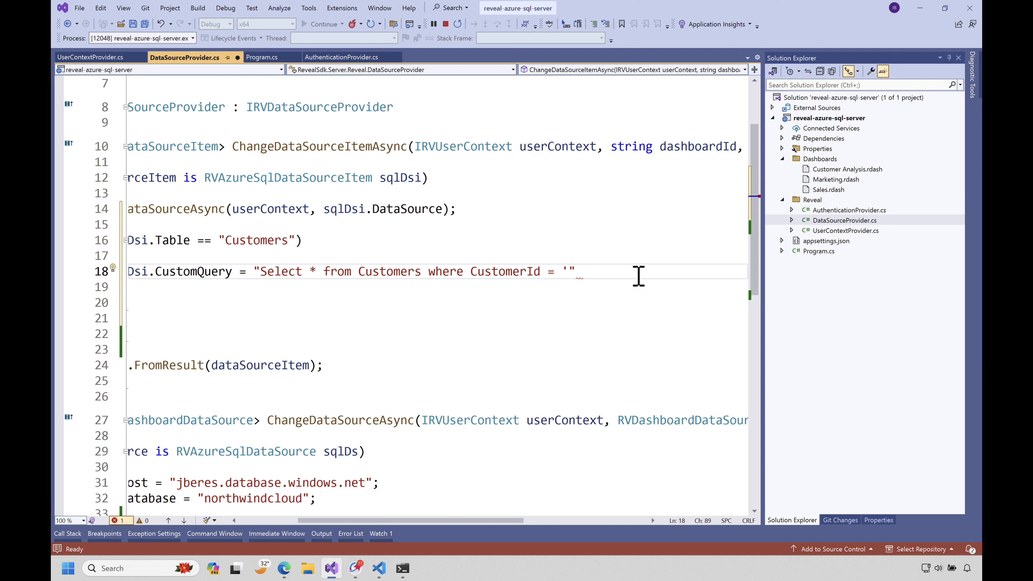
- Complete the custom query on line 18 by appending + userContext.UserId + "'"; after the CustomerId condition
text( + user)
key(BackSpace)
key(BackSpace)
key(BackSpace)
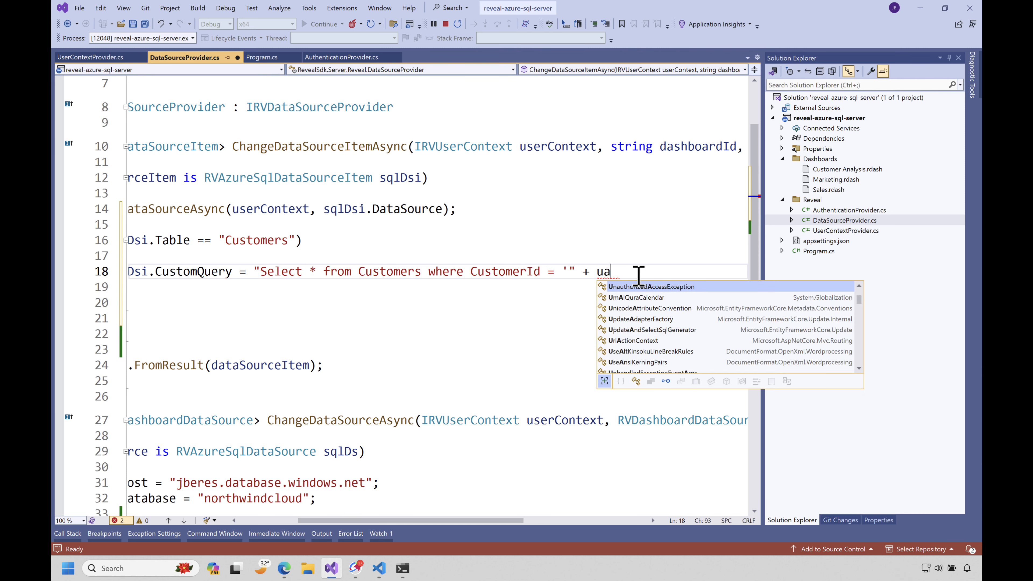
text(se)
key(Tab)
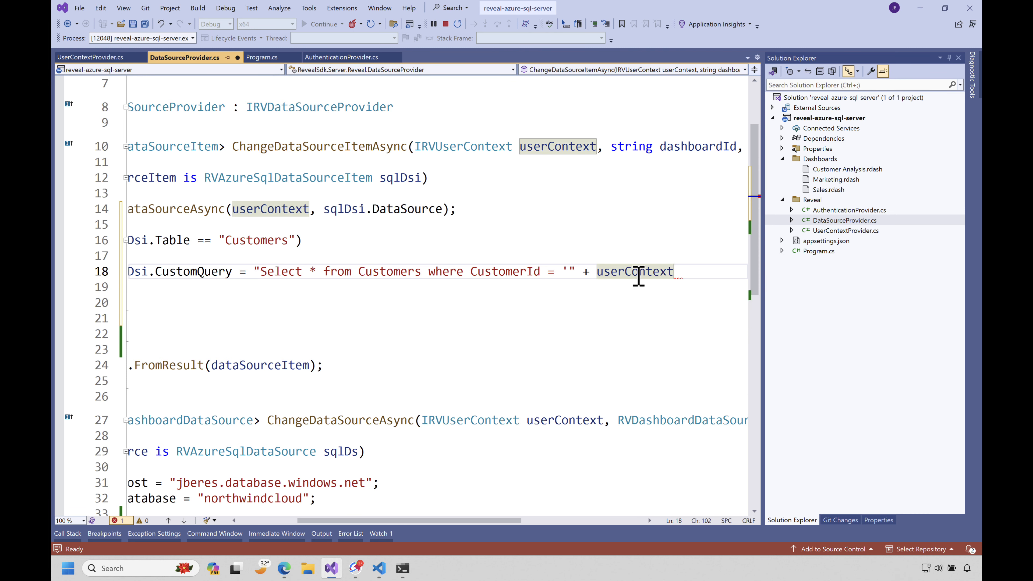
text(.Cus)
key(Tab)
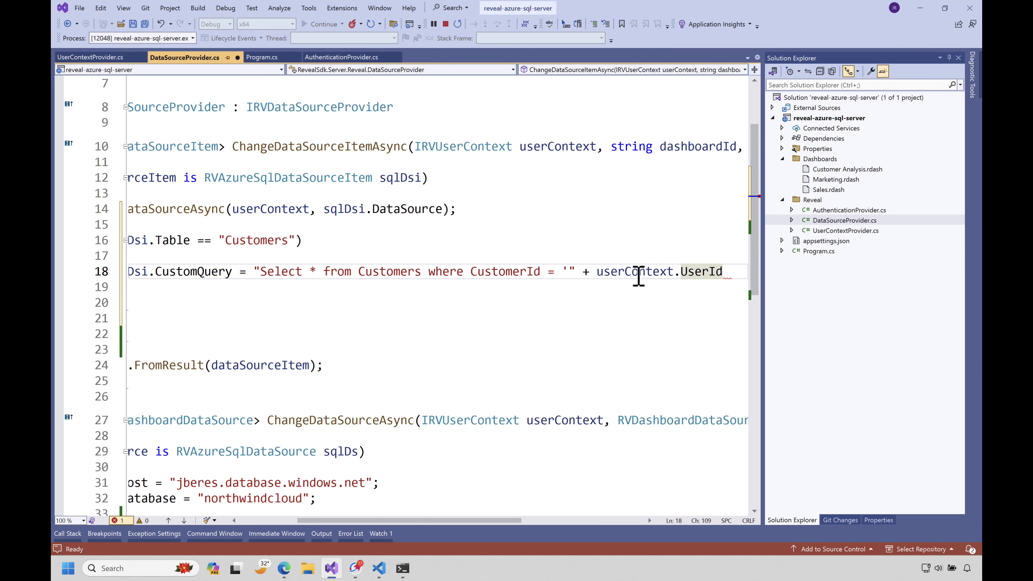
text(+ "')
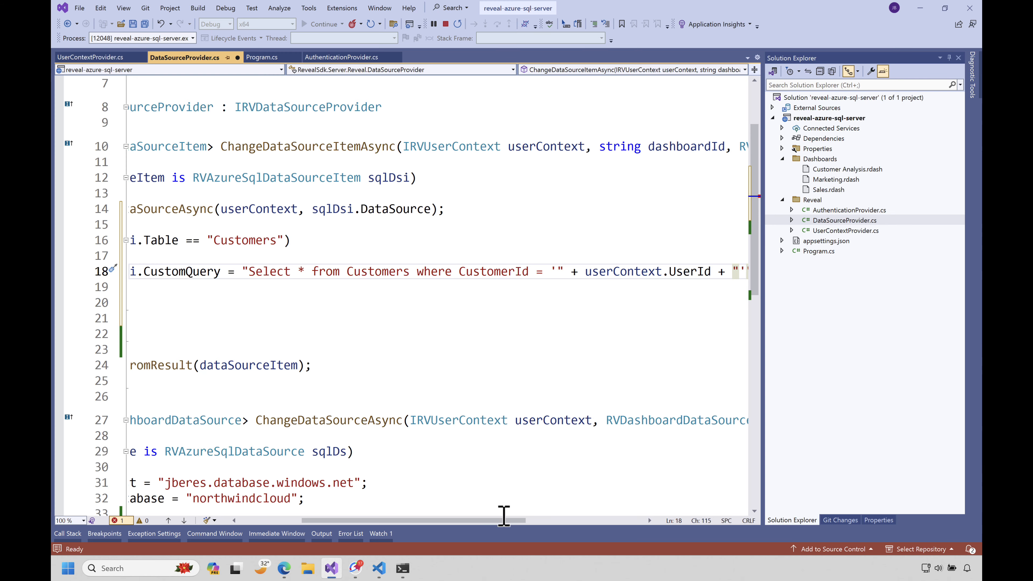
drag(506, 520, 553, 520)
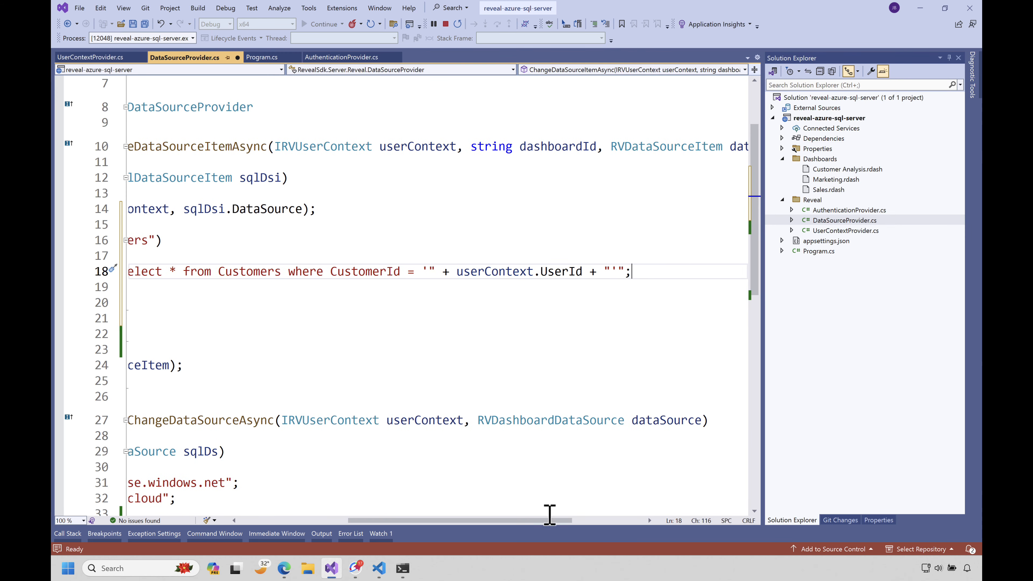
mouse_move(549, 514)
mouse_down()
mouse_move(544, 528)
mouse_move(530, 521)
mouse_up()
- Review userContext.UserId in the custom query against GetUserContext's HttpContext parameter and userId variable in UserContextProvider.cs
drag(510, 269, 648, 277)
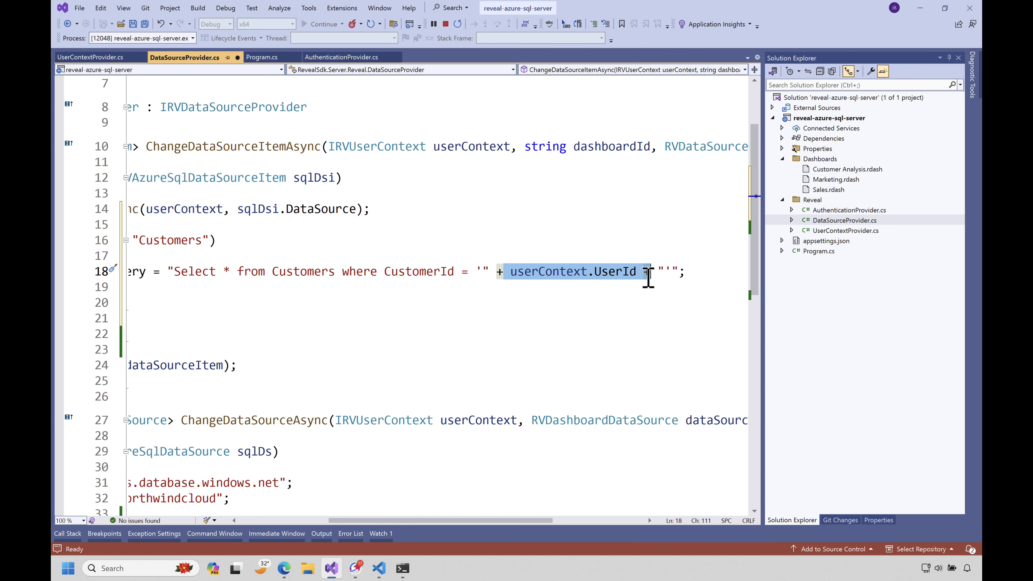
double_click(816, 232)
scroll(617, 254, up, 1)
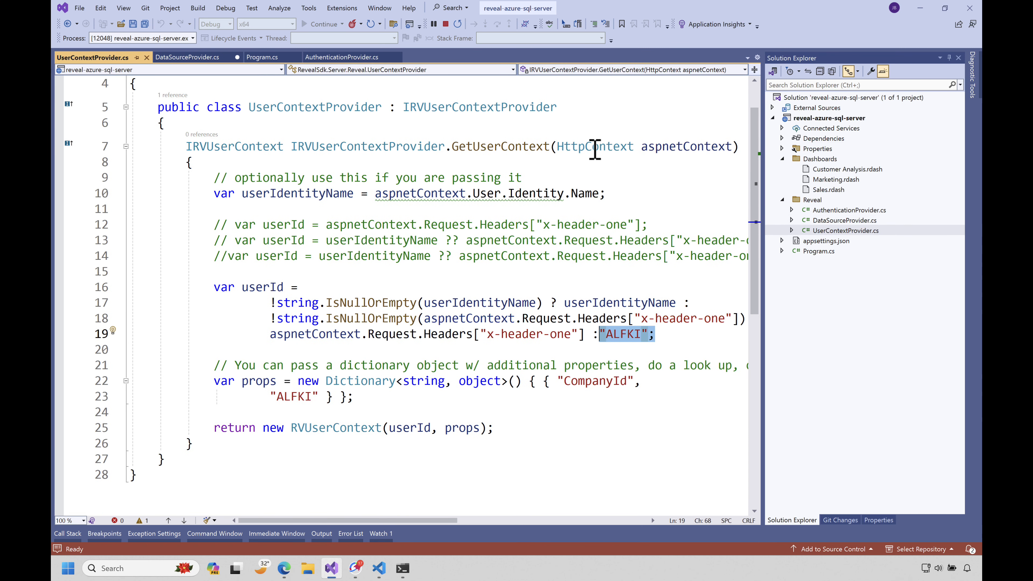
drag(558, 147, 735, 148)
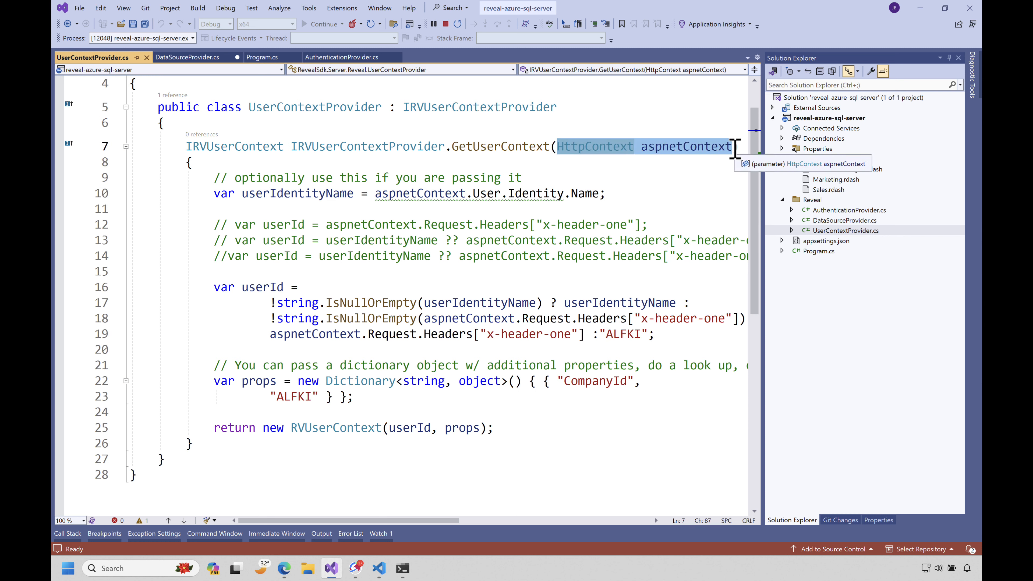
drag(242, 287, 298, 286)
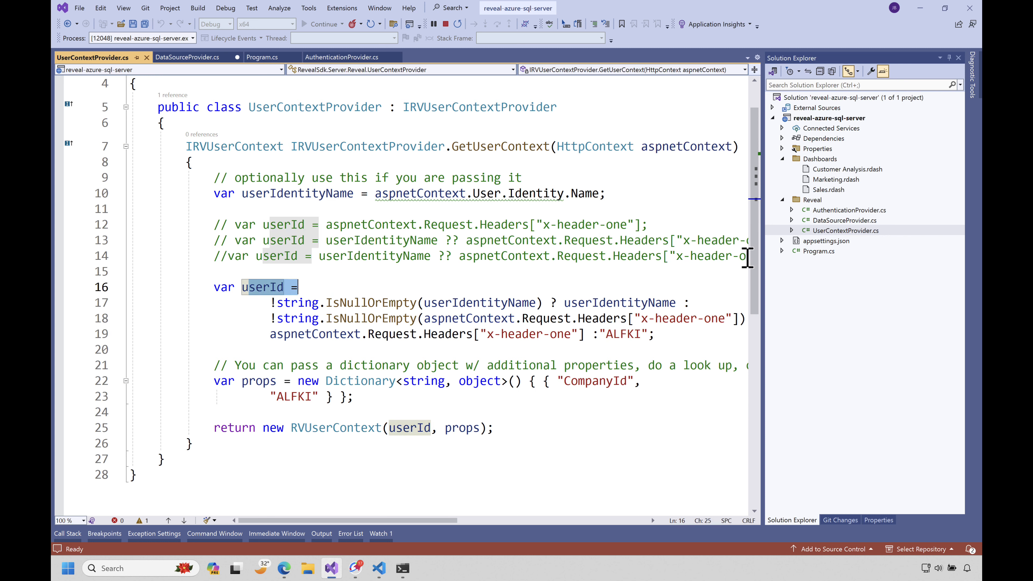
double_click(845, 220)
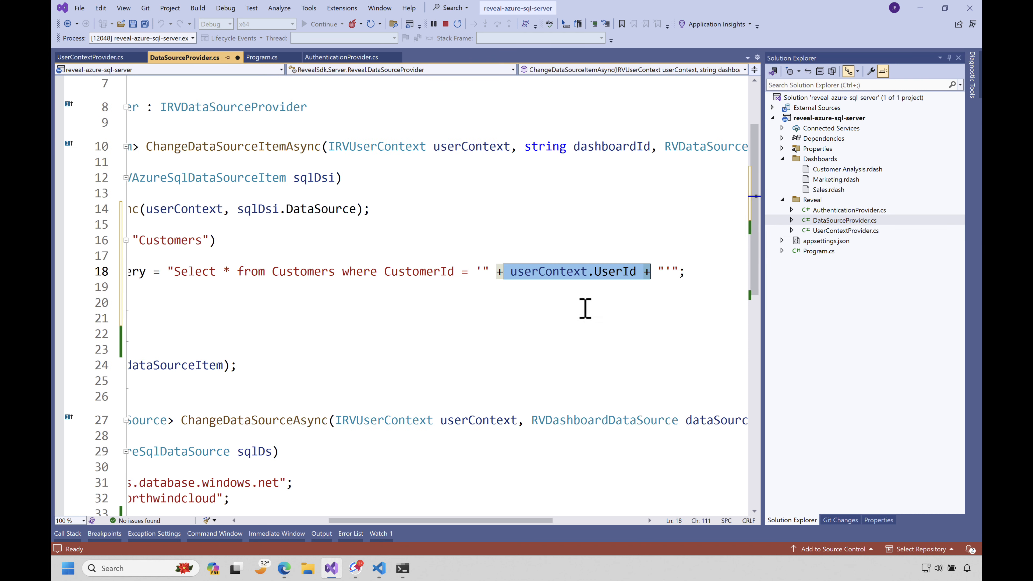
click(543, 315)
drag(503, 521, 430, 520)
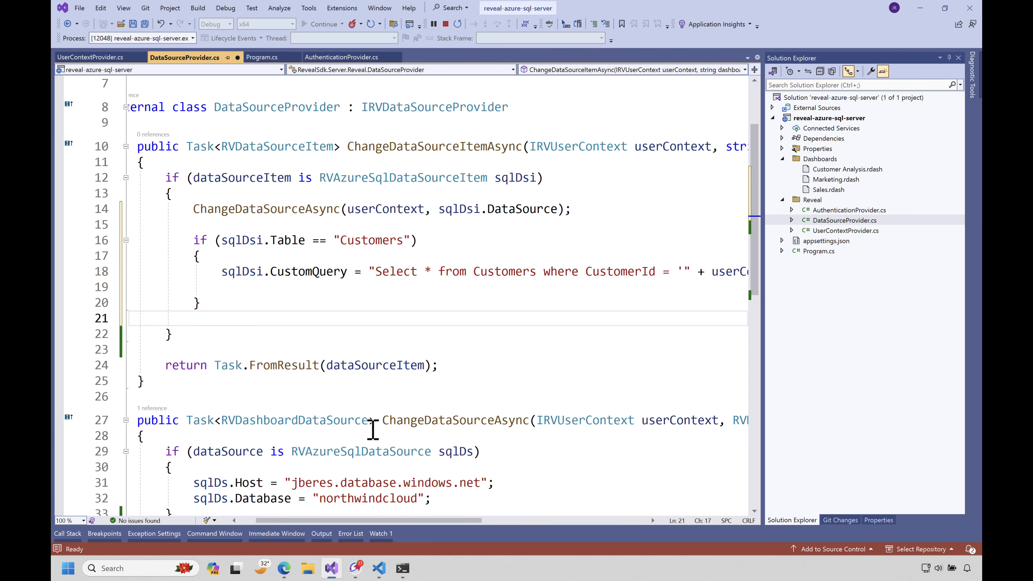
- Switch to VS Code and review the ALFKI, BLONP and AROUT customer options in index-load-dashboard-headers.html
click(377, 569)
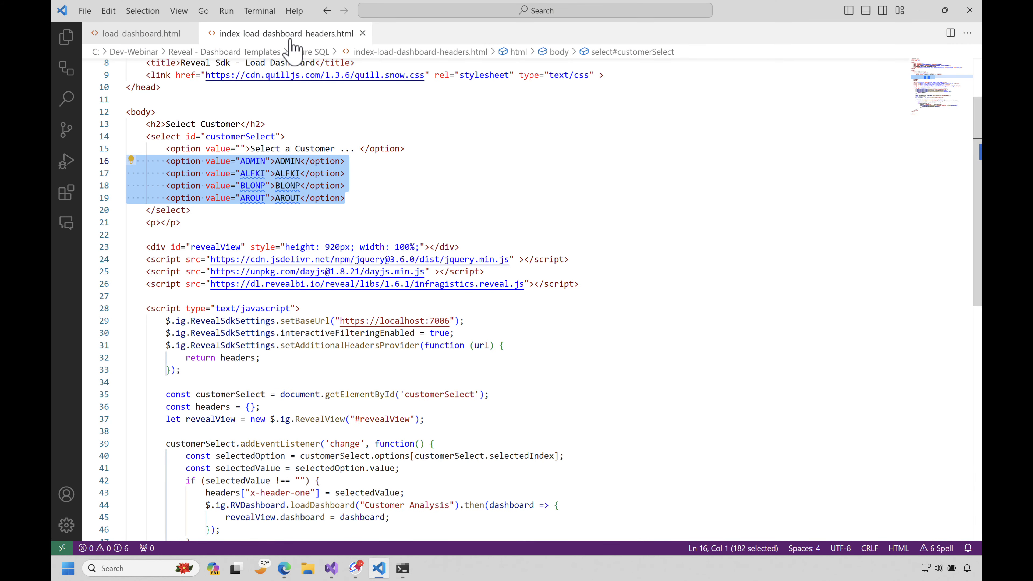
click(369, 165)
scroll(289, 365, down, 2)
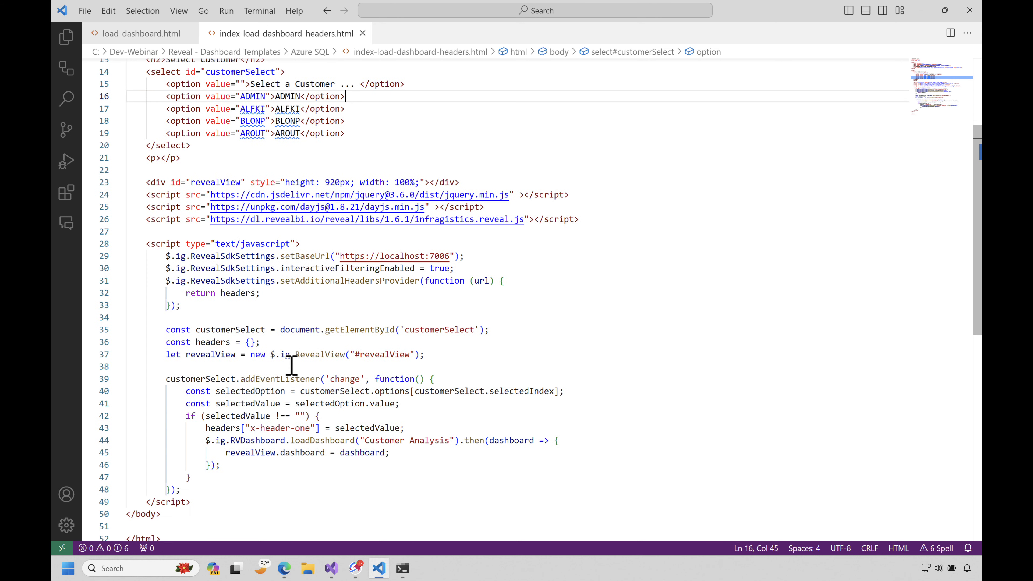
drag(366, 133, 125, 113)
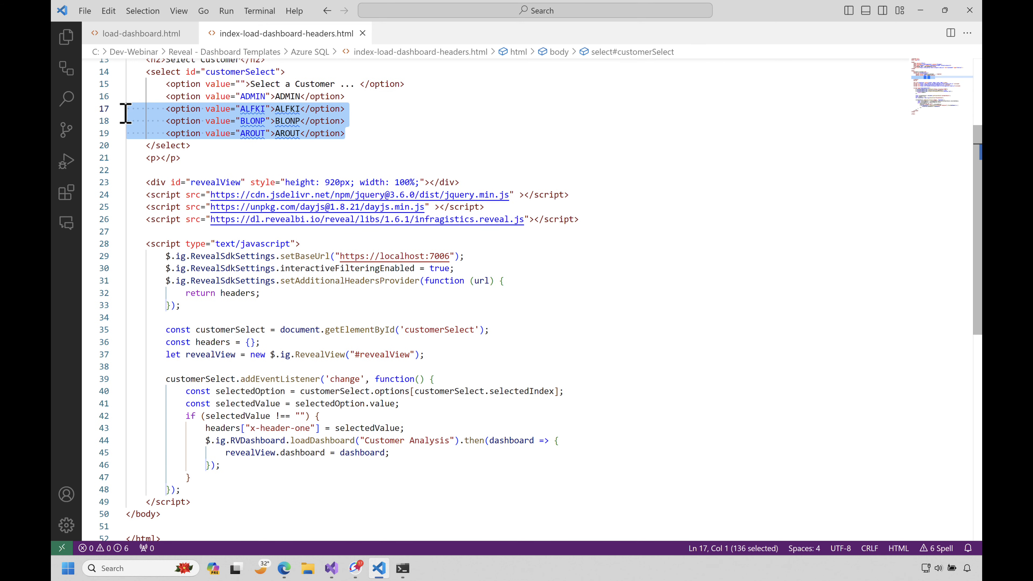
click(295, 101)
- Open index-load-dashboard-headers.html in the default browser and select customer ALFKI to load the Customer Analysis dashboard
click(487, 354)
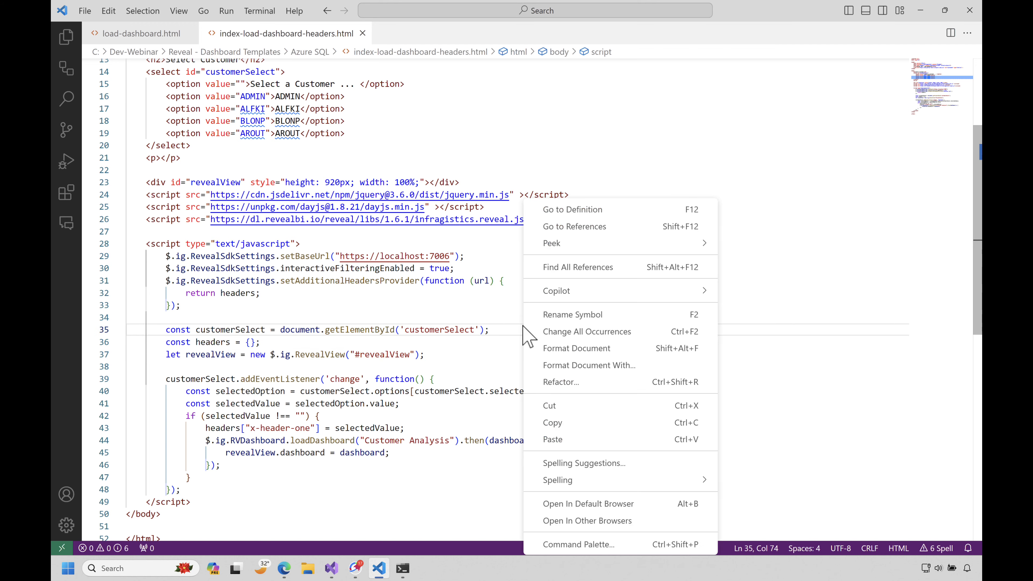
right_click(524, 329)
click(578, 504)
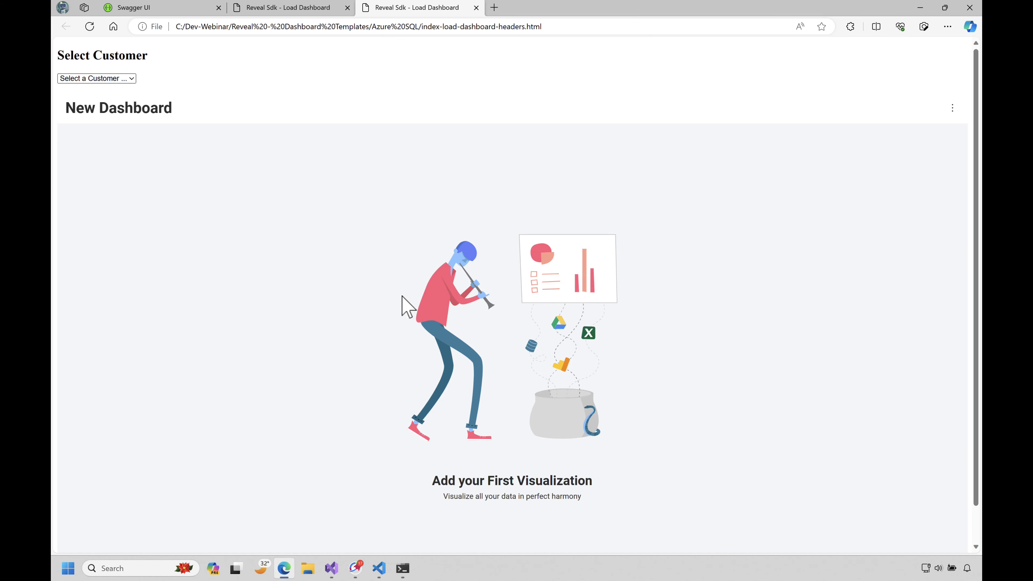
click(100, 80)
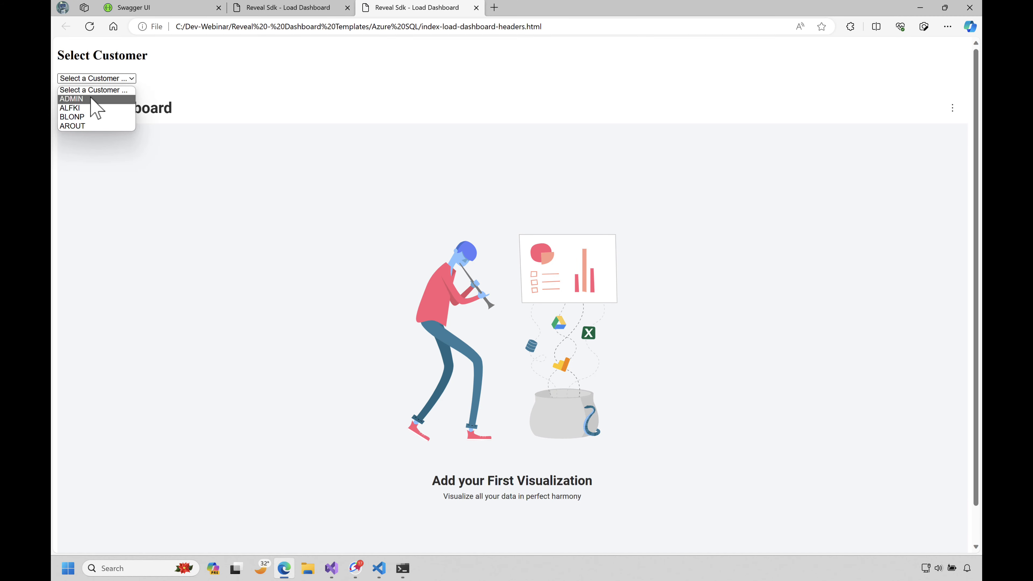
click(90, 107)
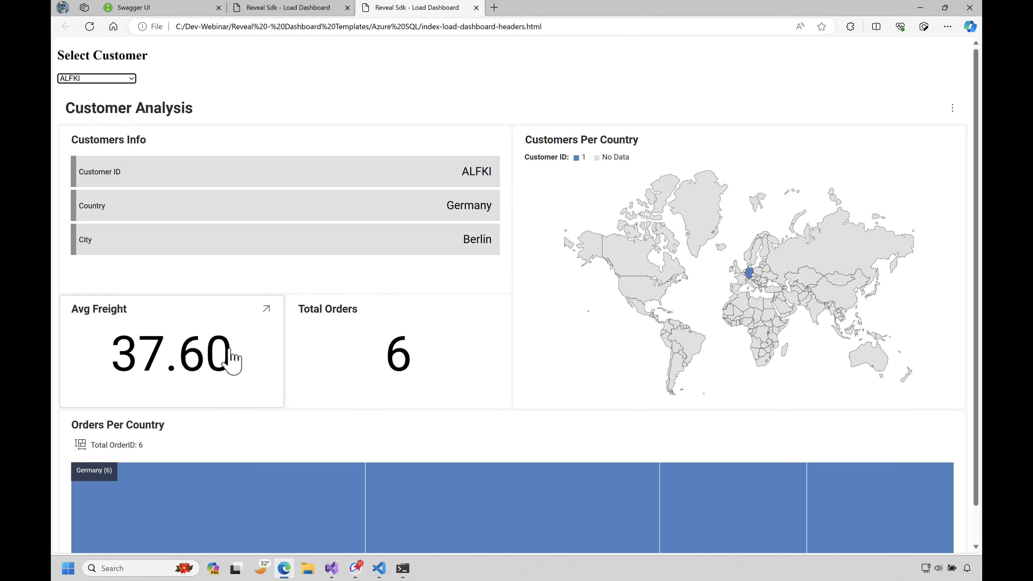
click(282, 10)
click(388, 10)
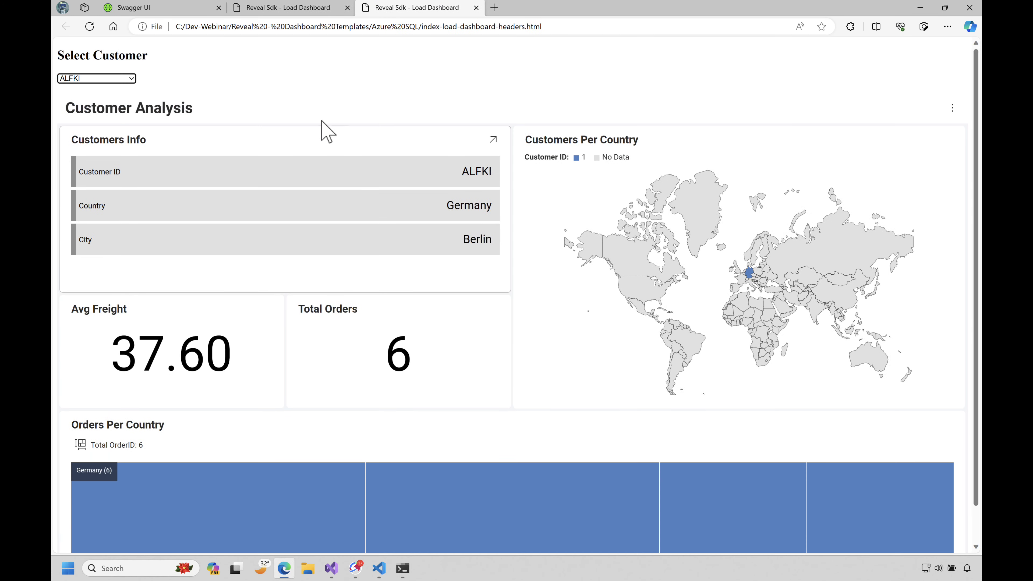
- Test the Customer Analysis dashboard with customer BLONP and with customer AROUT
click(132, 78)
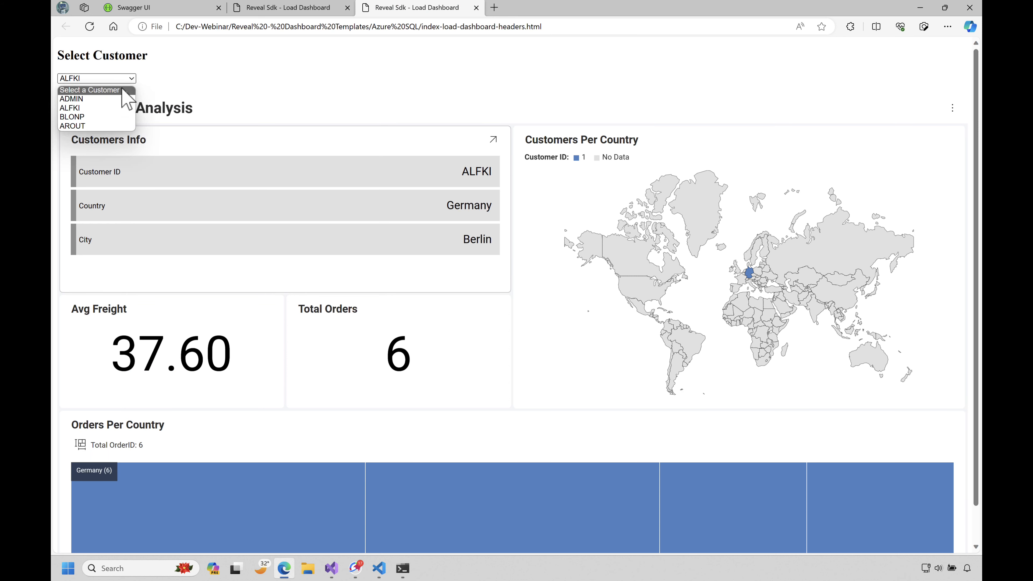
click(82, 114)
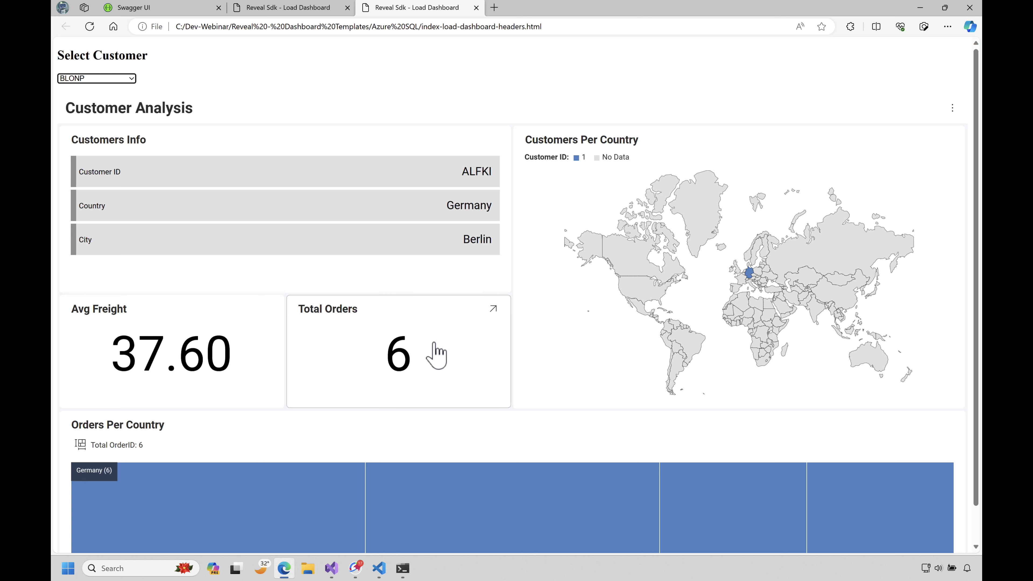
click(67, 79)
click(81, 129)
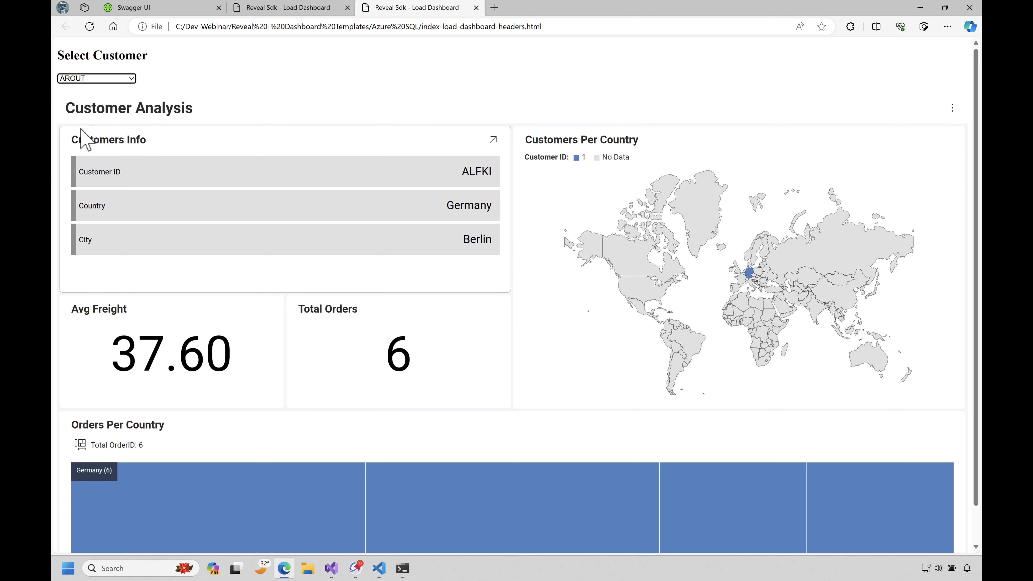
- Check the custom query in Visual Studio and return to the browser to retest the dashboard with customers AROUT and BLONP
click(331, 569)
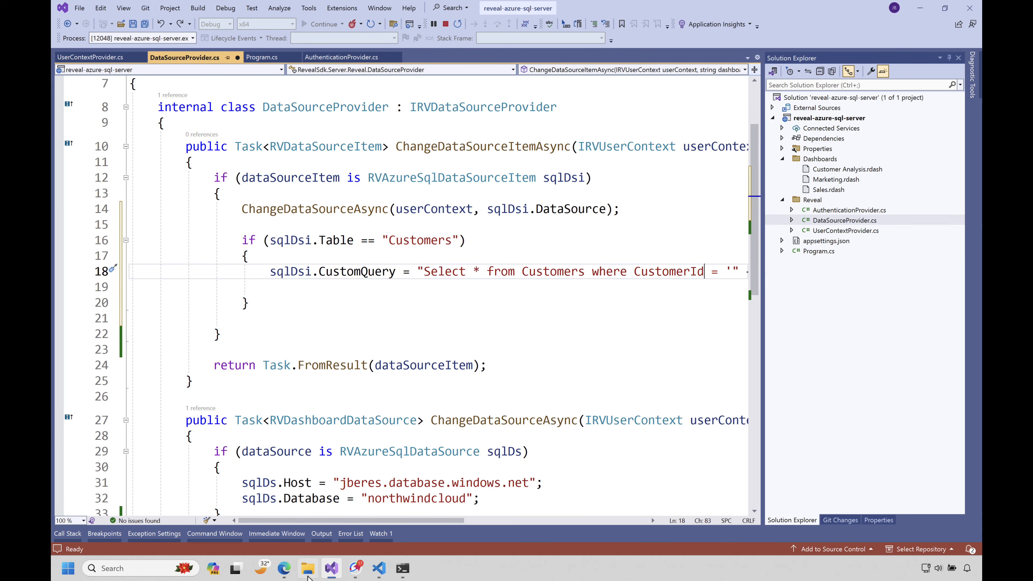
mouse_move(293, 573)
click(292, 541)
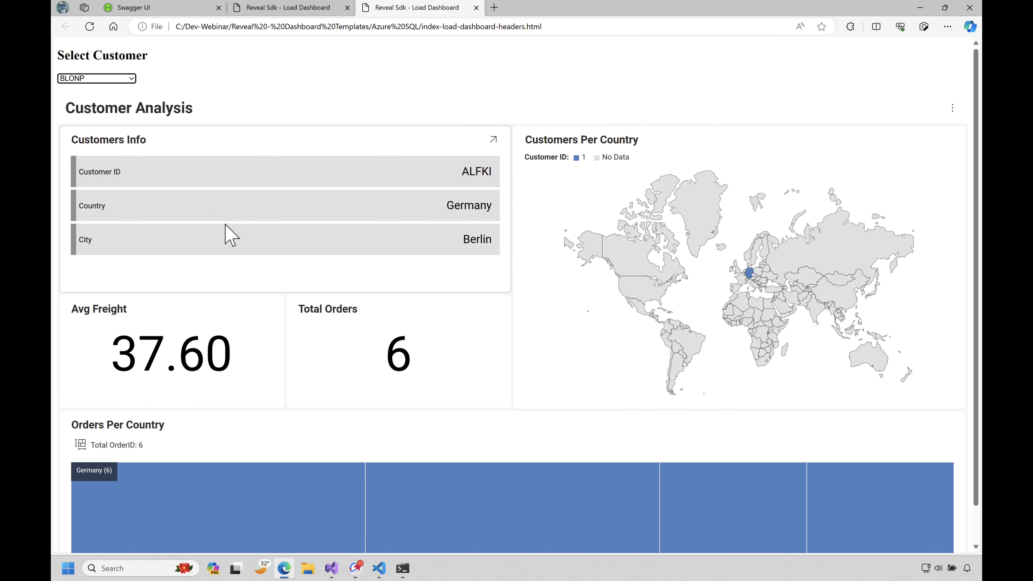
click(132, 78)
click(81, 93)
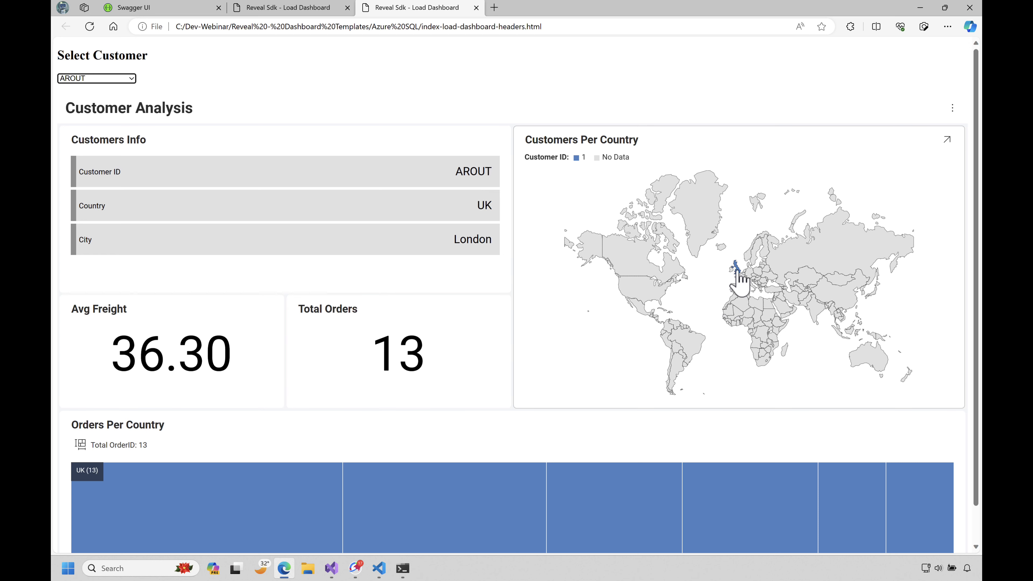
scroll(427, 497, down, 1)
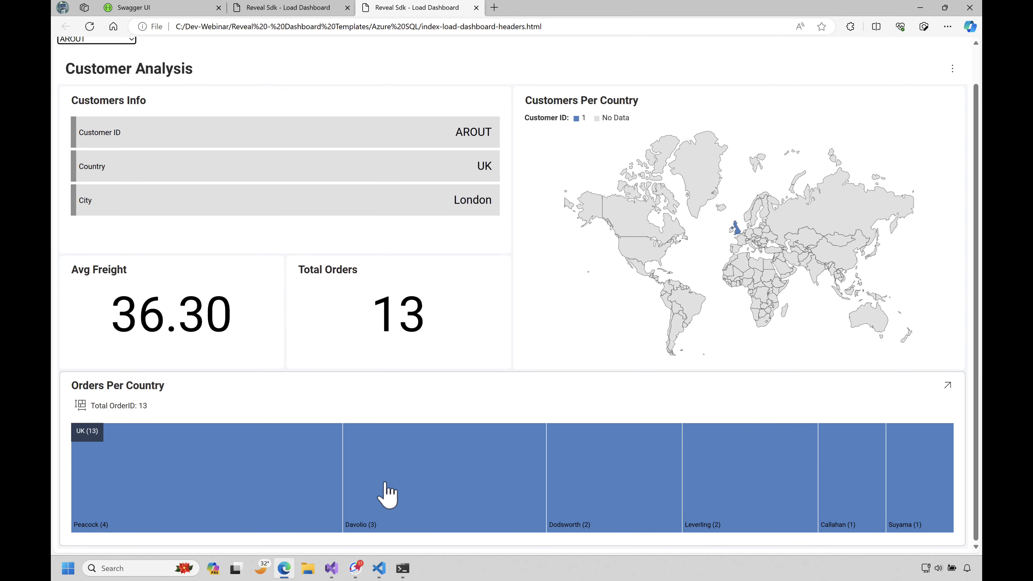
scroll(366, 427, up, 1)
click(118, 78)
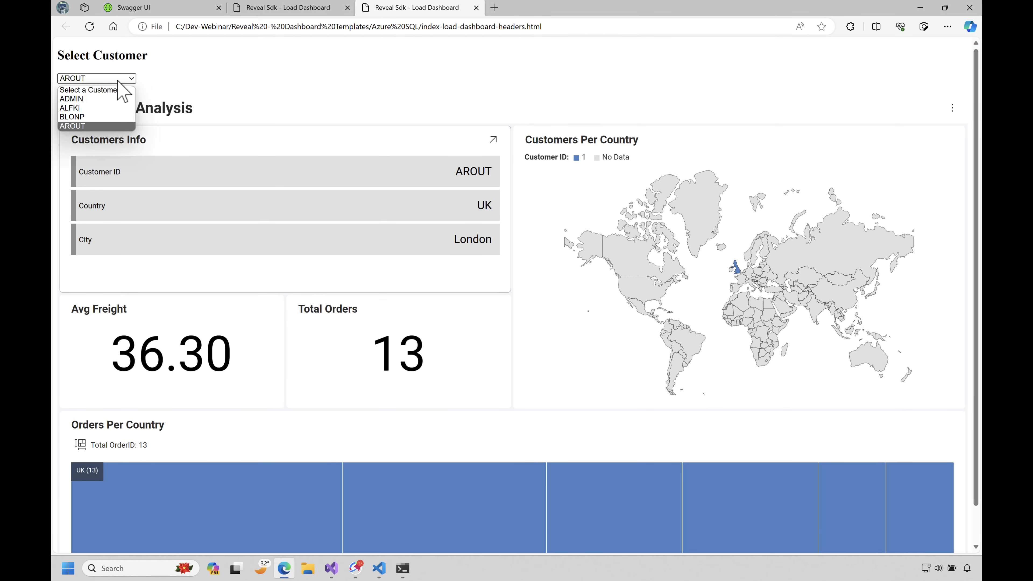
click(94, 116)
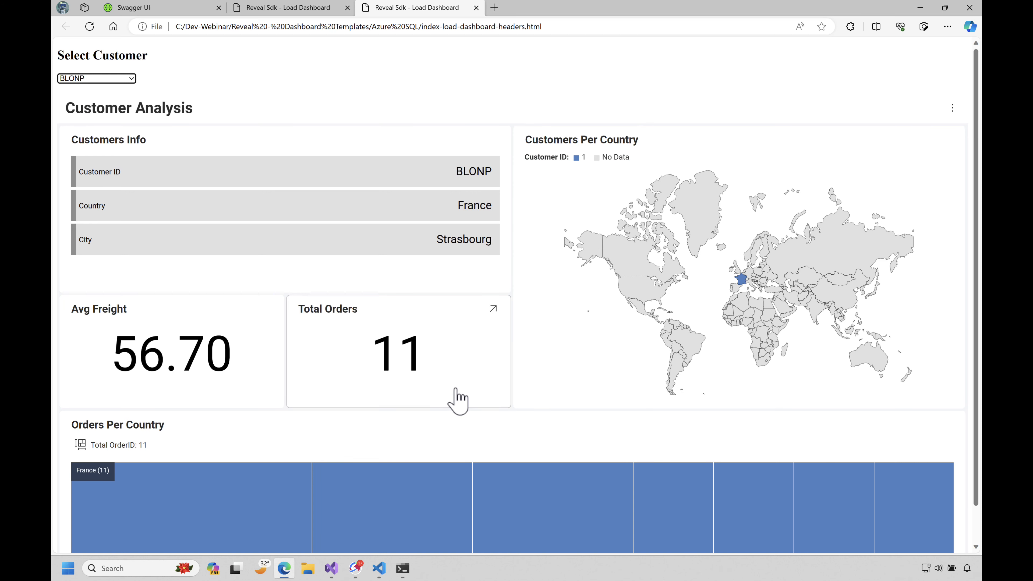
- Switch to DataSourceProvider.cs in Visual Studio and wrap the CustomQuery line in the suggested if (!string.IsNullOrEmpty(dashboardId)) block
click(332, 568)
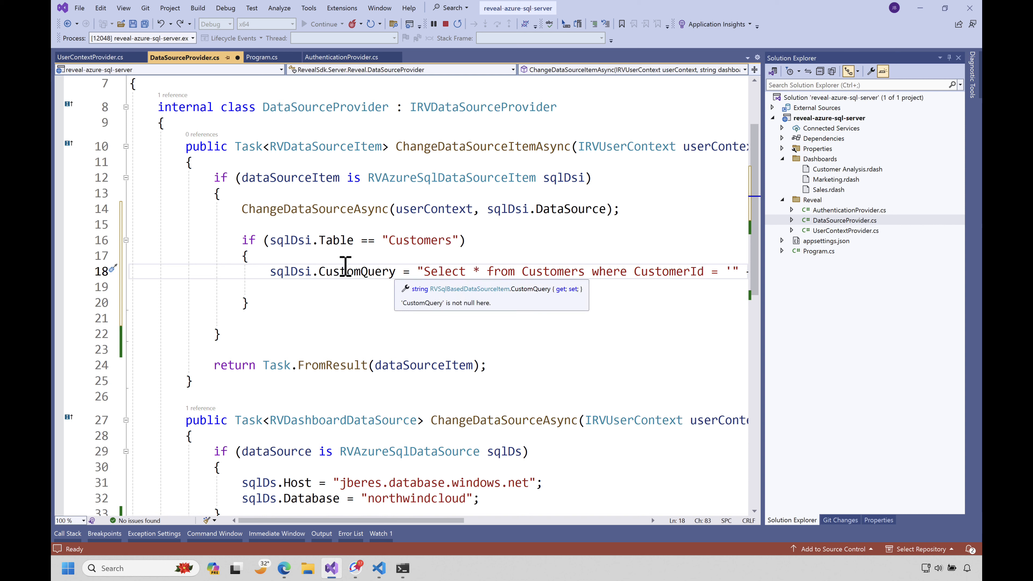
drag(236, 240, 302, 304)
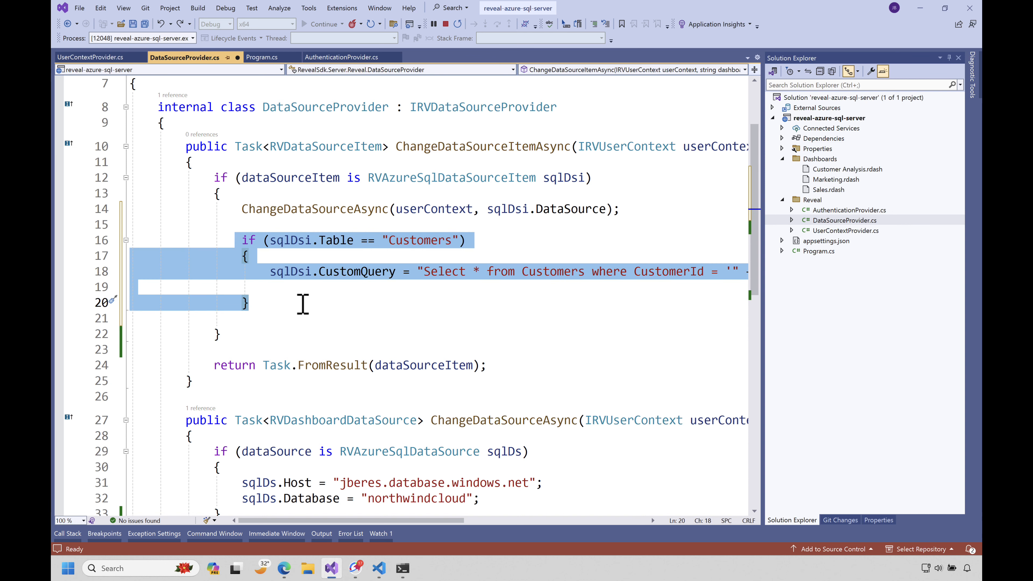
click(339, 256)
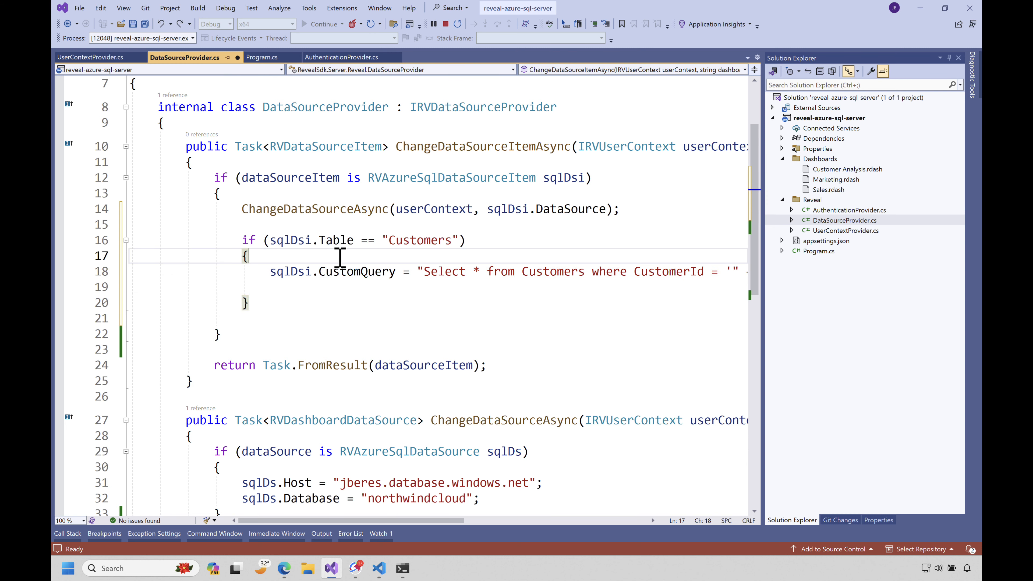
key(Return)
text(if)
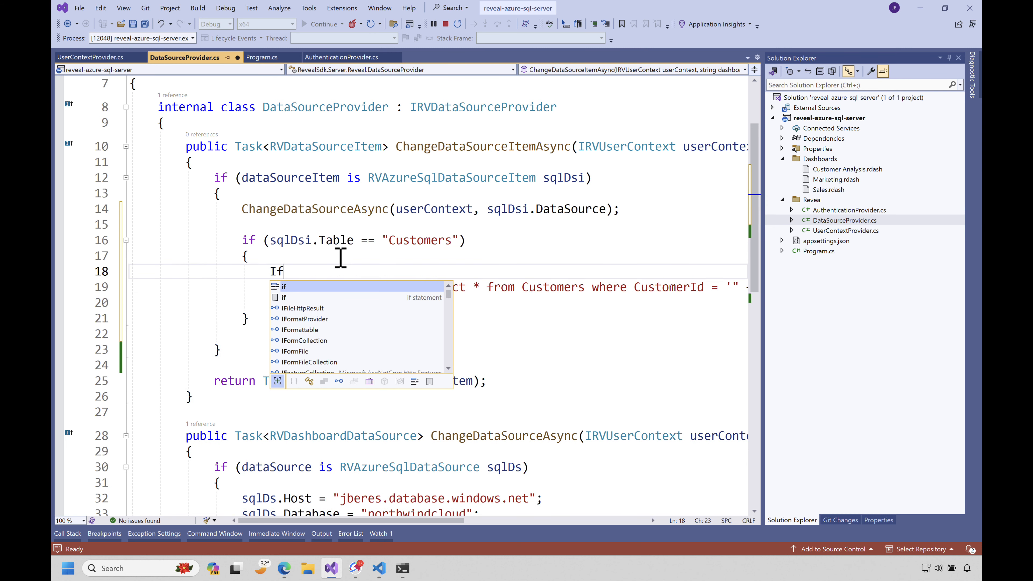
key(Escape)
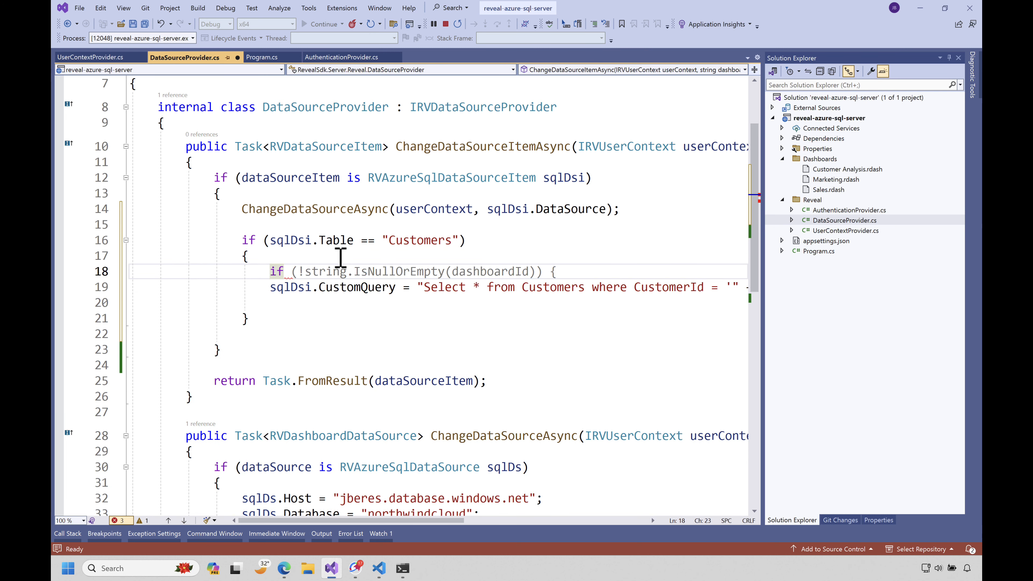
key(Tab)
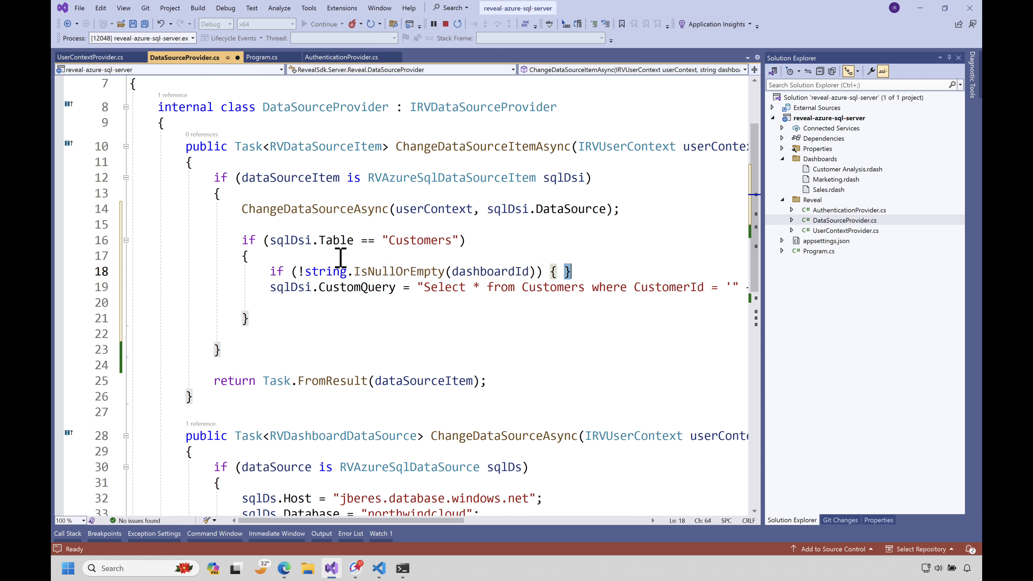
key(Delete)
key(Down)
key(Down)
text(})
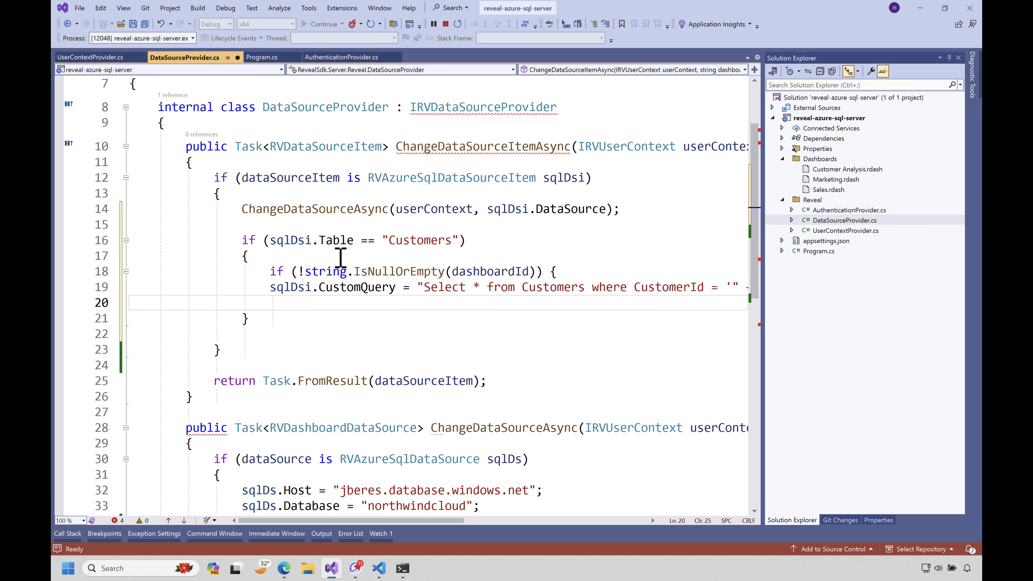
- Replace the new if statement's condition with userContext.UserId != "ADMIN"
drag(299, 275, 537, 277)
text(useri))
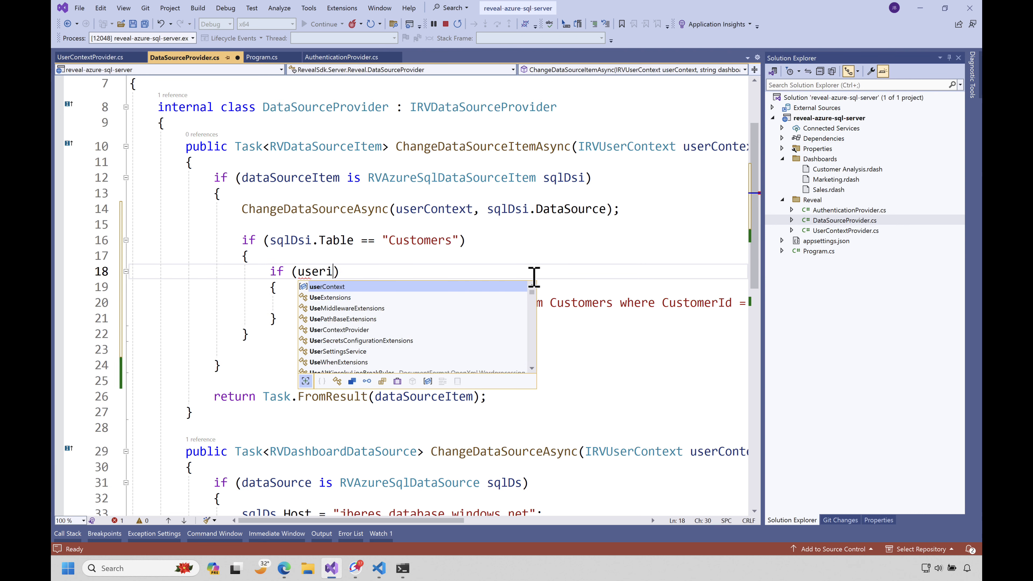
key(Tab)
text(.user)
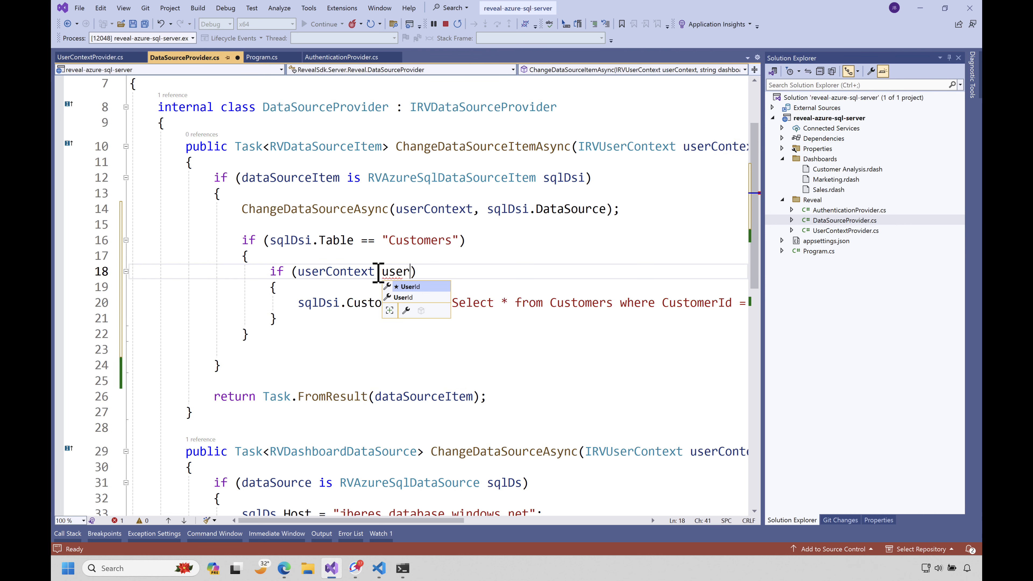
key(Tab)
text(!)
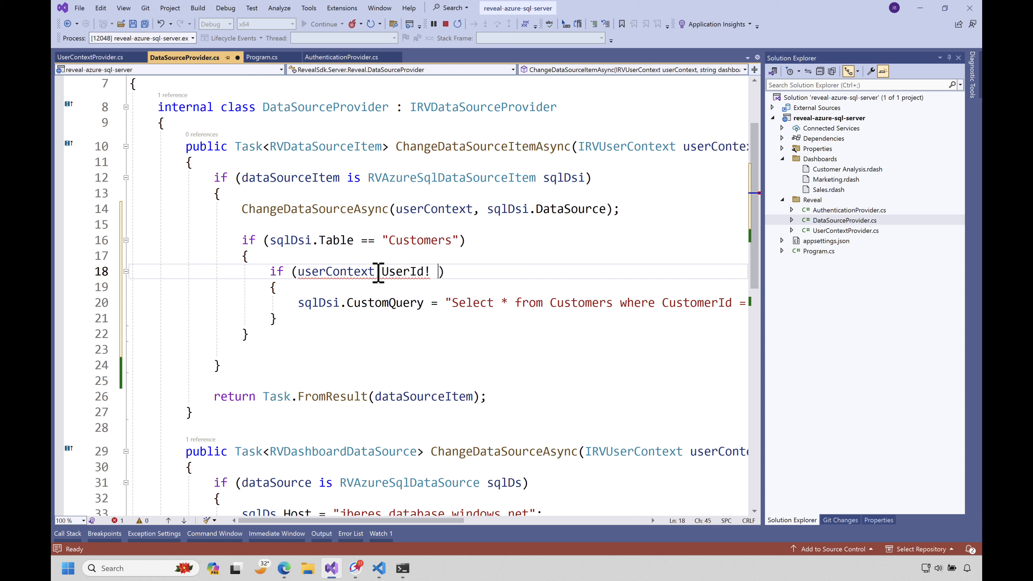
key(BackSpace)
key(BackSpace)
text(!= "ADMIN)
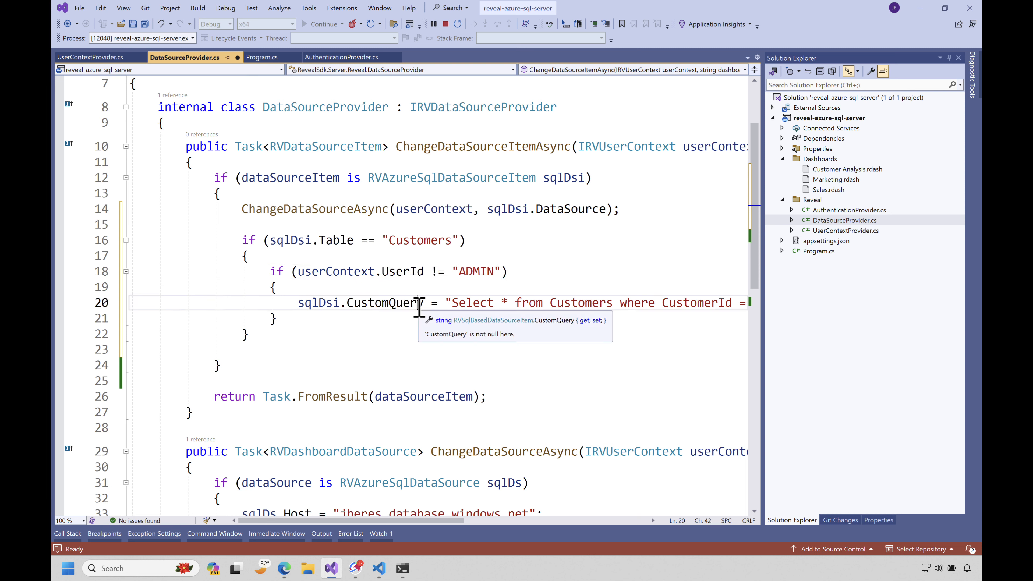
- Review the full custom query on line 20 and apply the code changes to the running server with Hot Reload
triple_click(419, 303)
scroll(630, 312, right, 5)
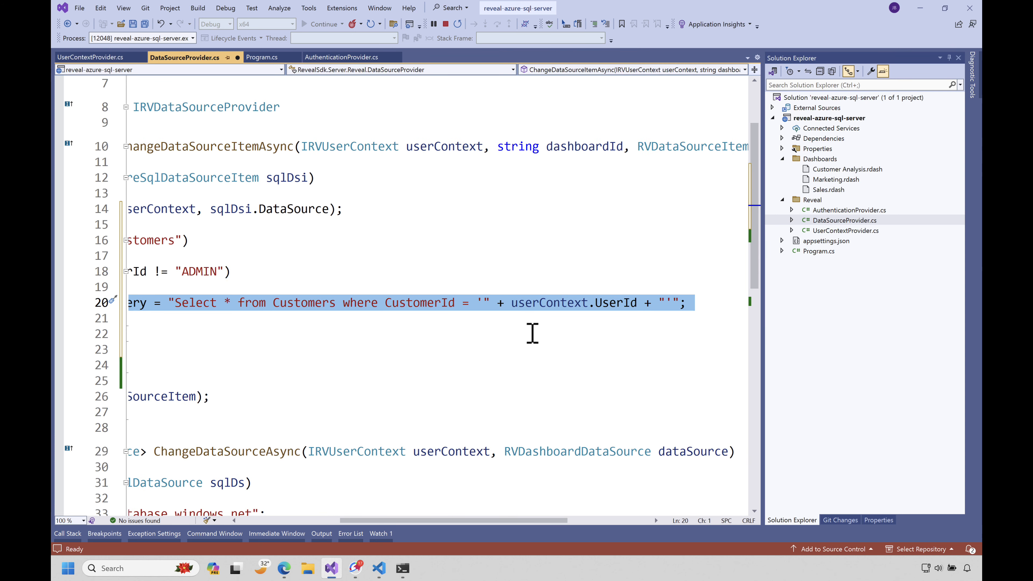
click(514, 303)
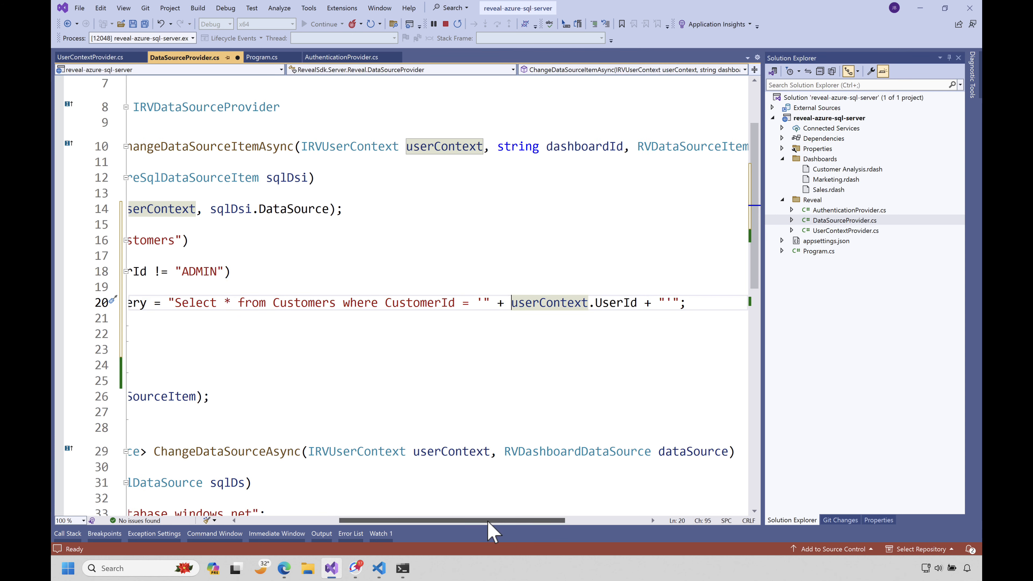
scroll(491, 523, left, 5)
click(386, 341)
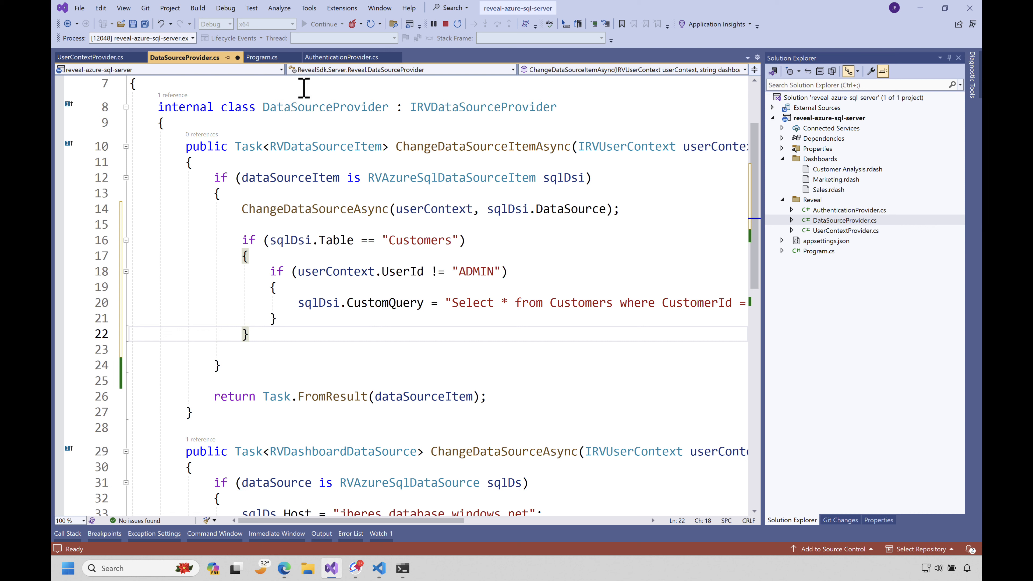
click(352, 25)
- Switch to the browser, refresh the page and load the Customer Analysis dashboard for ADMIN
click(289, 566)
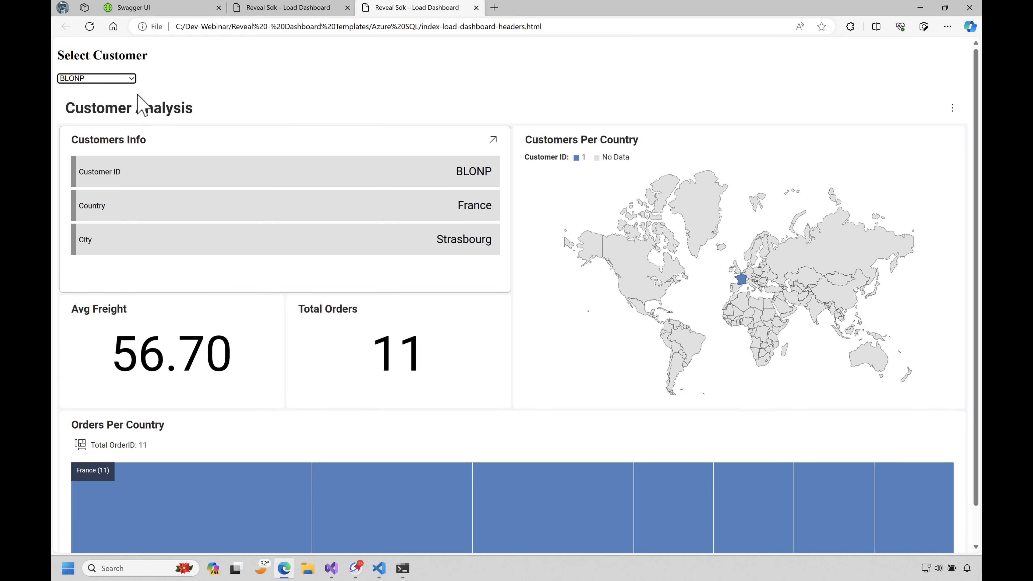
click(90, 27)
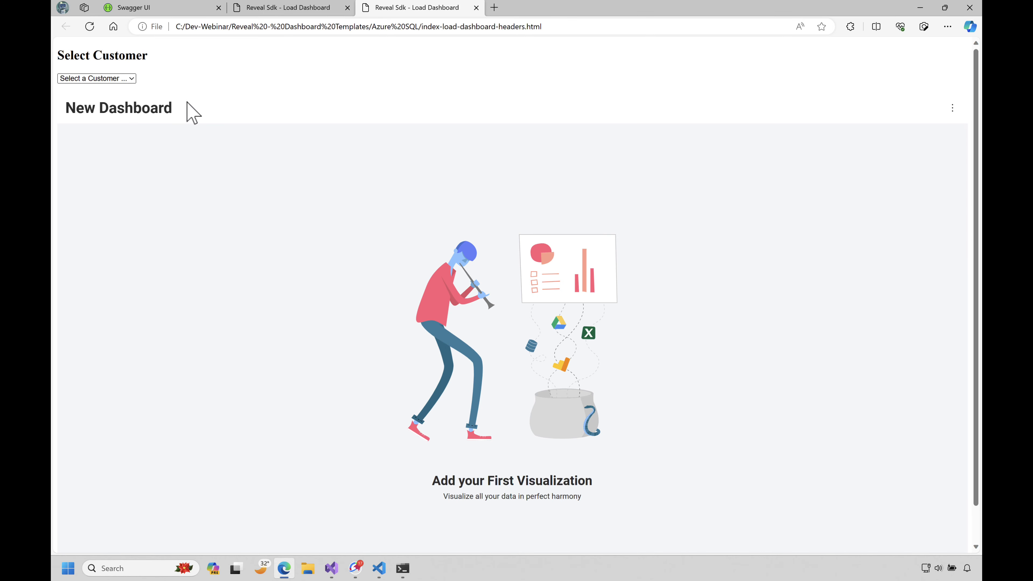
click(129, 79)
click(118, 99)
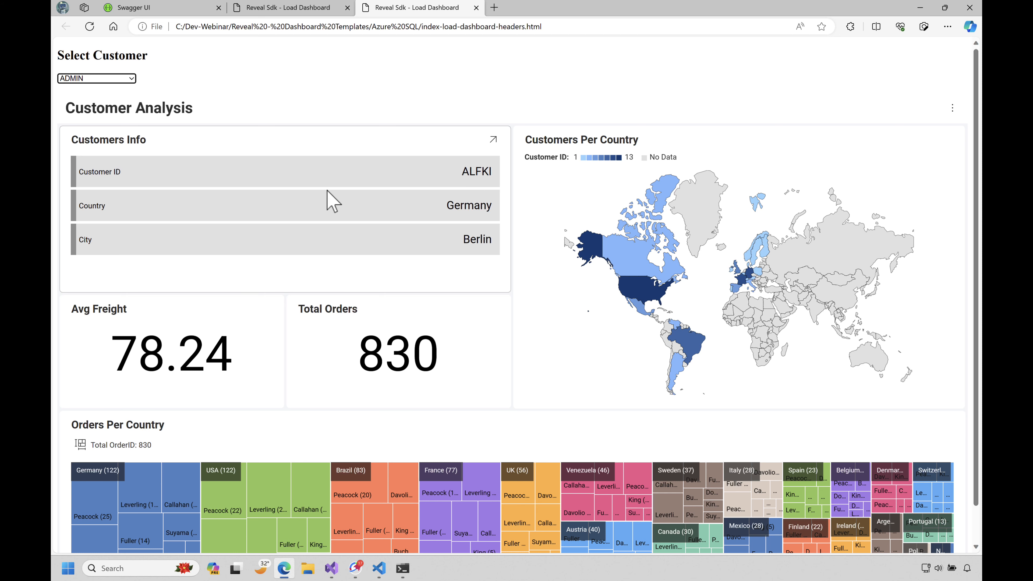
- Test the dashboard's customer filtering by selecting ALFKI, BLONP and AROUT one after another
click(113, 78)
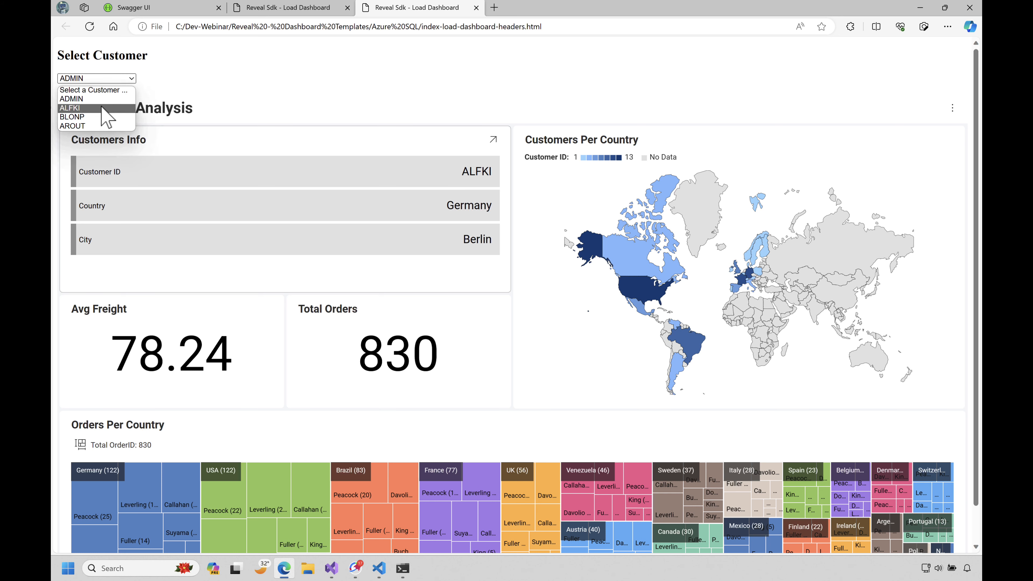
click(110, 108)
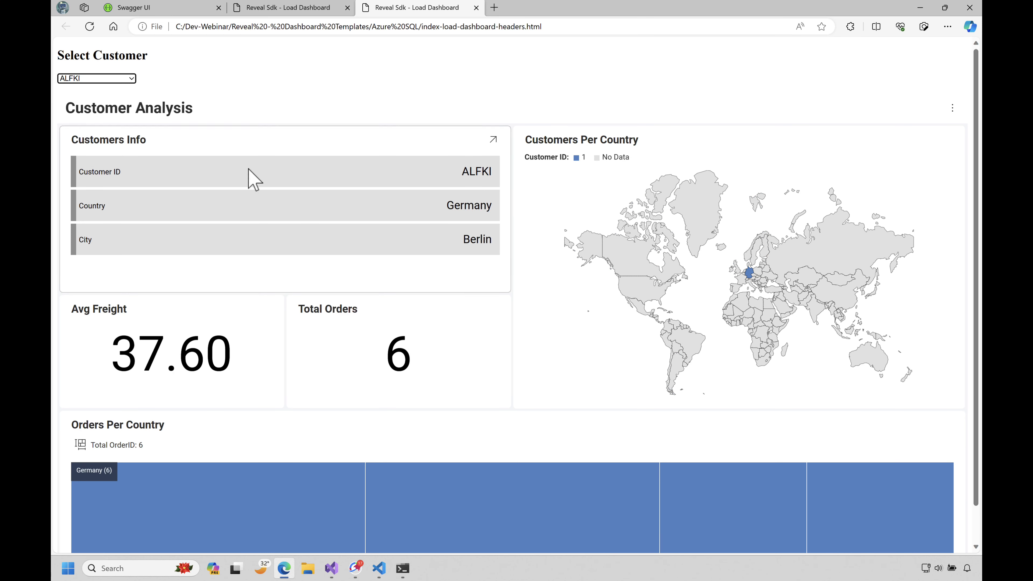
click(114, 79)
click(107, 118)
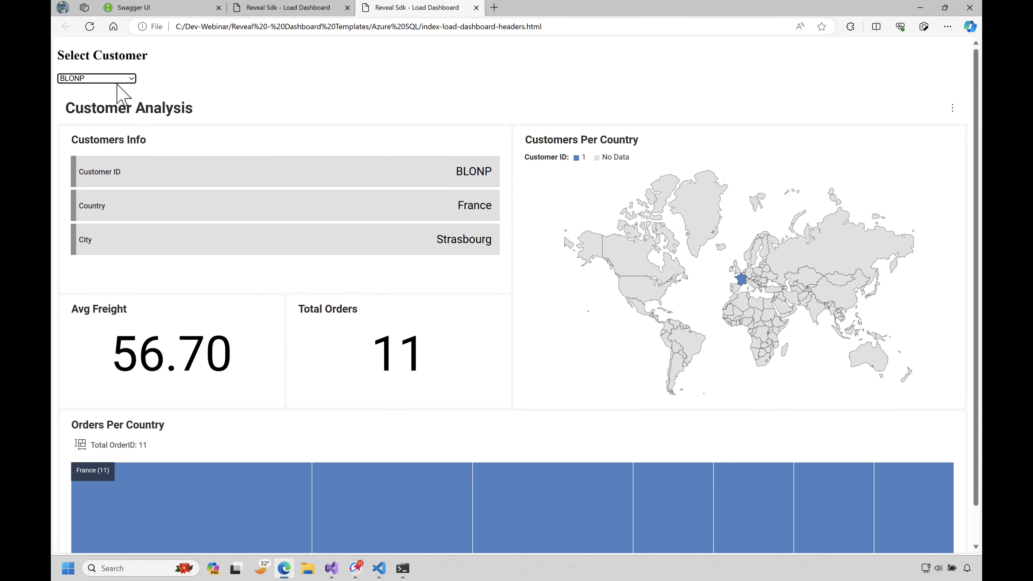
click(87, 79)
click(93, 124)
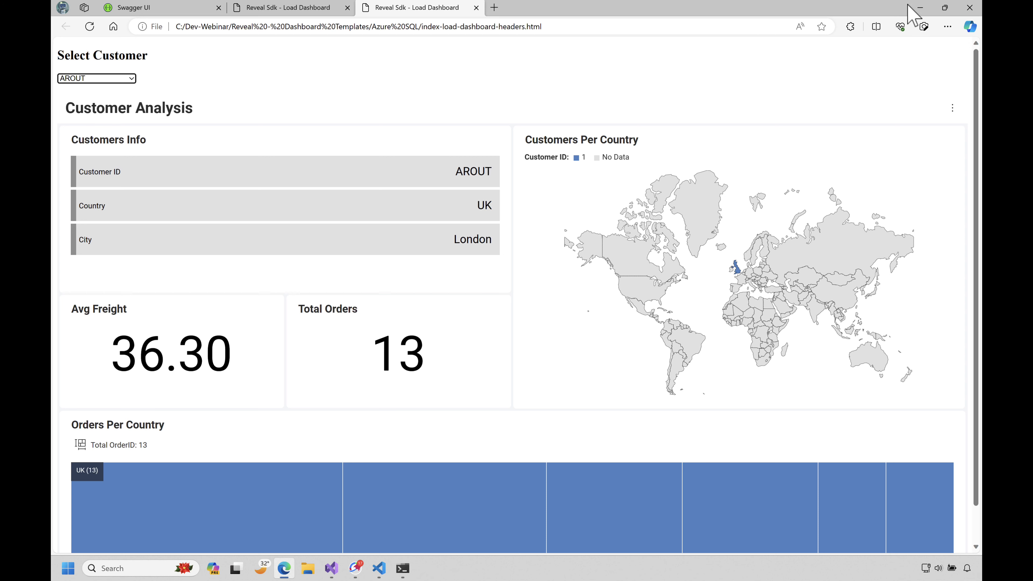
- Return to Visual Studio and review UserContextProvider.cs and the custom query logic on lines 14 to 22 of DataSourceProvider.cs
click(915, 7)
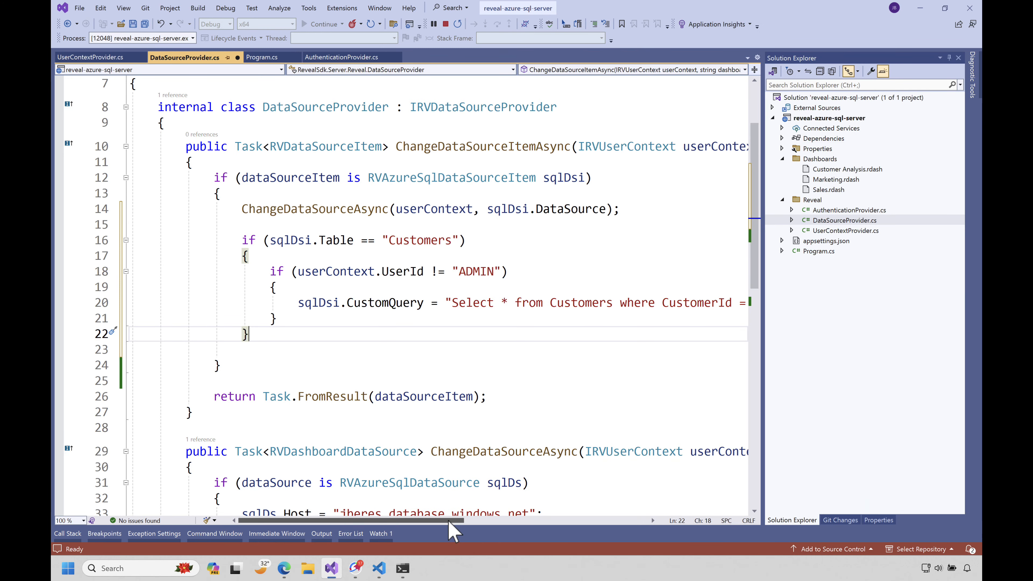
mouse_move(449, 520)
mouse_down()
mouse_move(559, 528)
mouse_move(437, 524)
mouse_up()
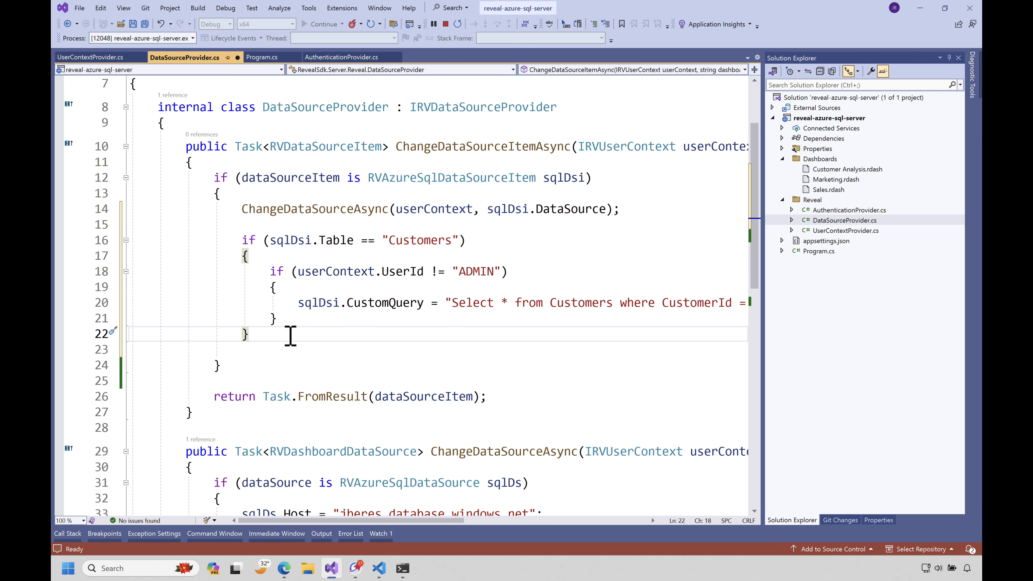
click(838, 230)
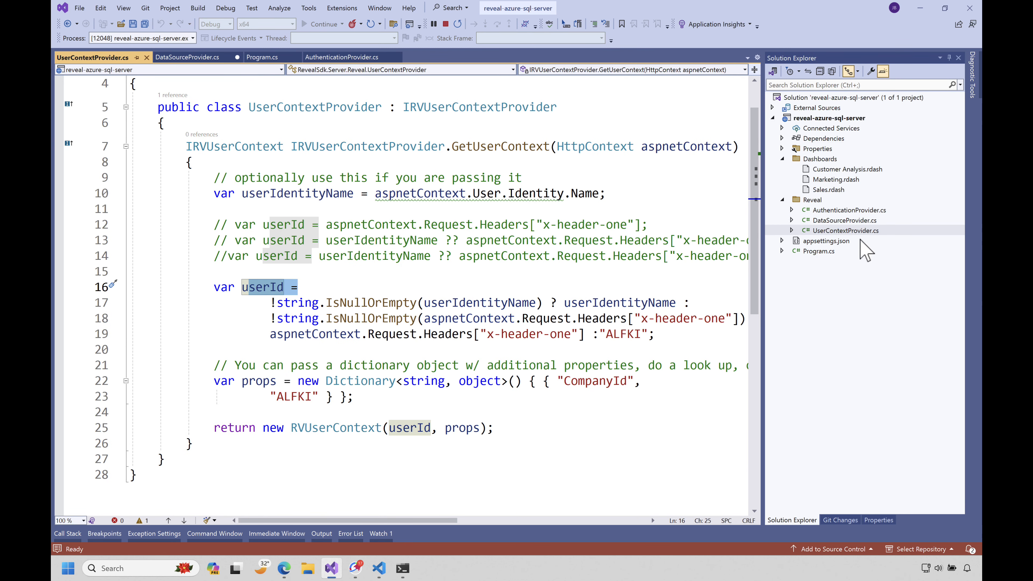
click(854, 221)
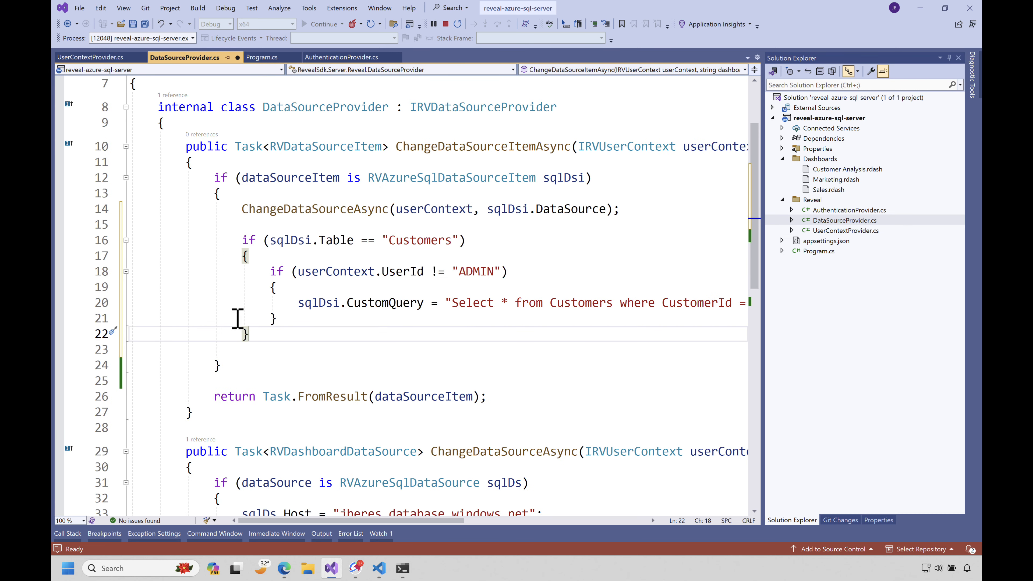
drag(249, 334, 67, 208)
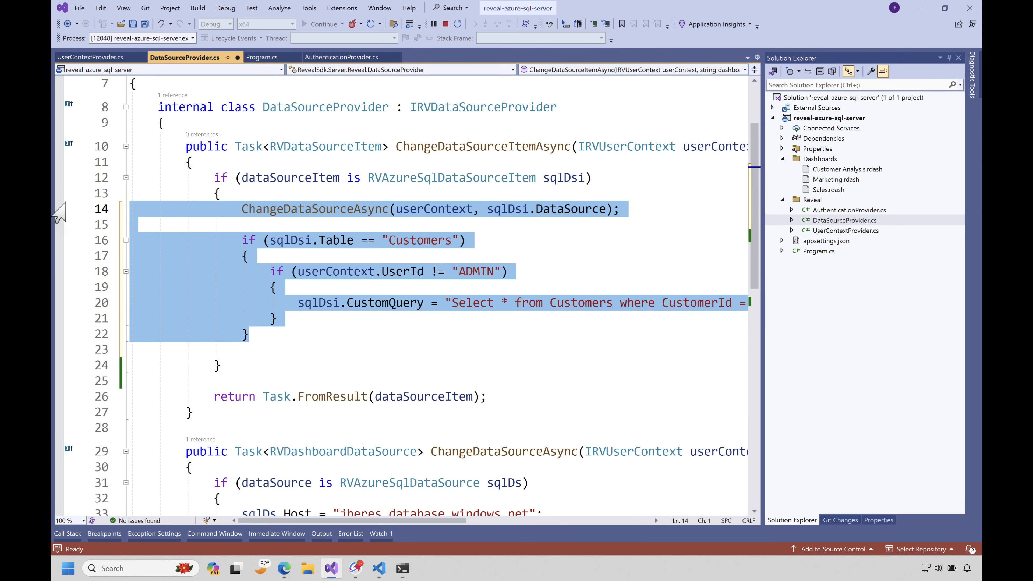